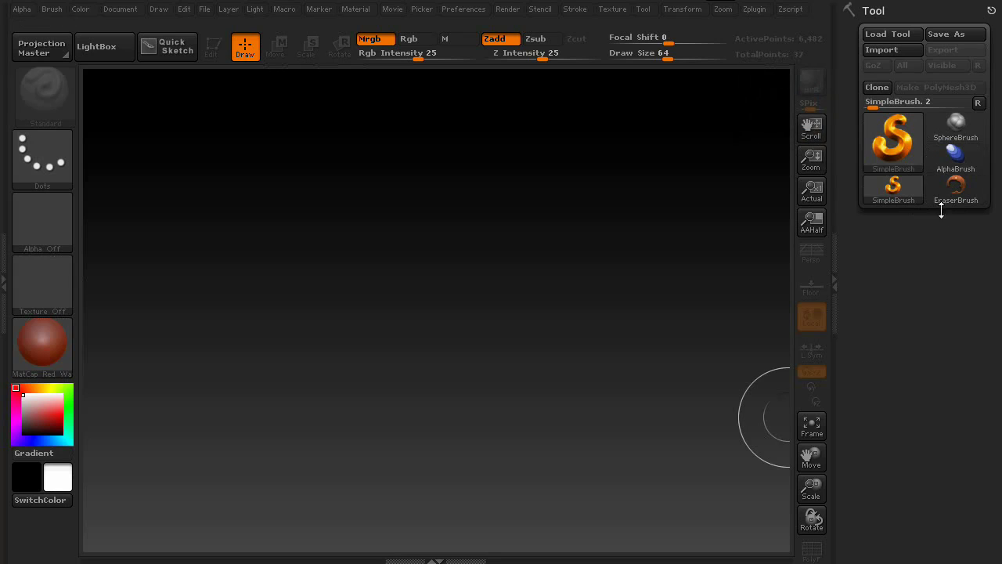
- Place a ZSphere on the empty canvas and turn on Edit mode for it
click(895, 139)
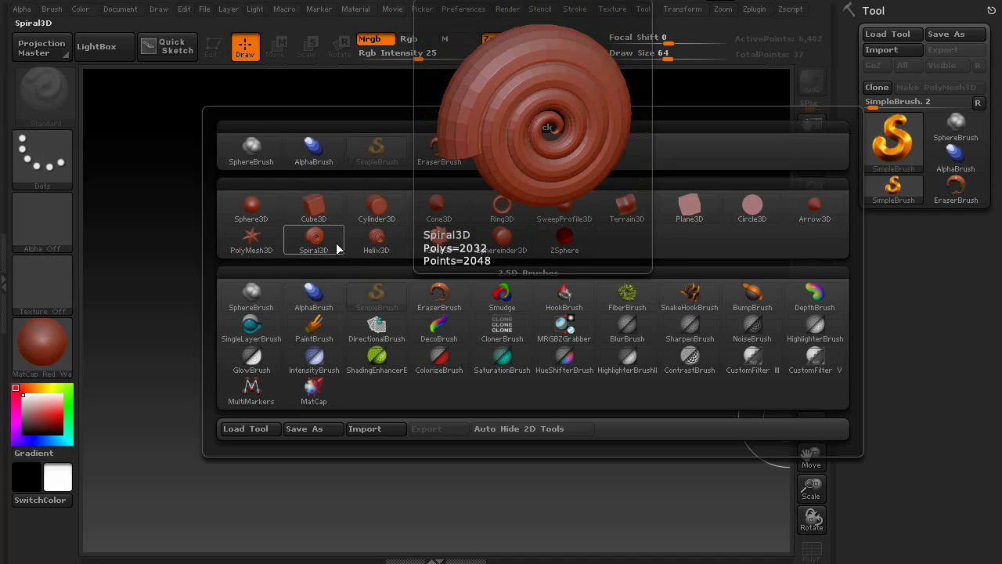
click(565, 242)
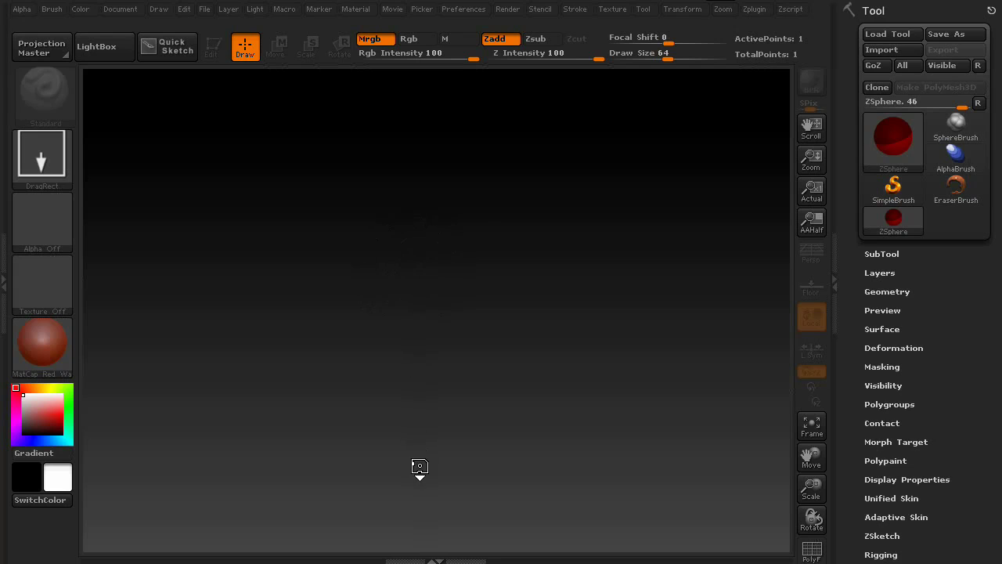
click(211, 47)
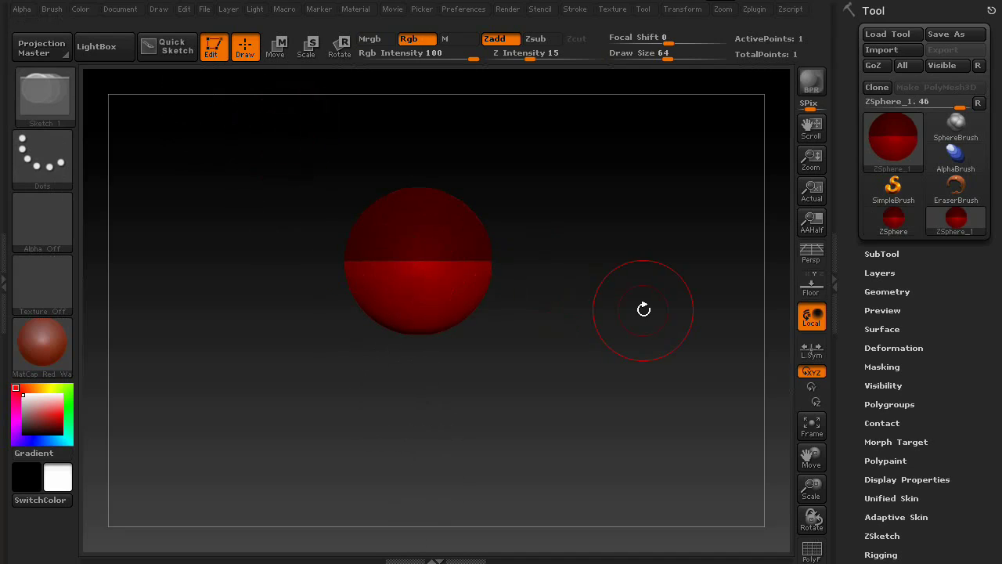
- Add a mirrored pair of child ZSpheres on the upper part of the root ZSphere and another pair on its lower part
mouse_move(553, 199)
mouse_down()
mouse_move(559, 363)
mouse_move(556, 122)
mouse_move(561, 314)
mouse_move(555, 212)
mouse_move(556, 274)
mouse_up()
drag(550, 217, 553, 268)
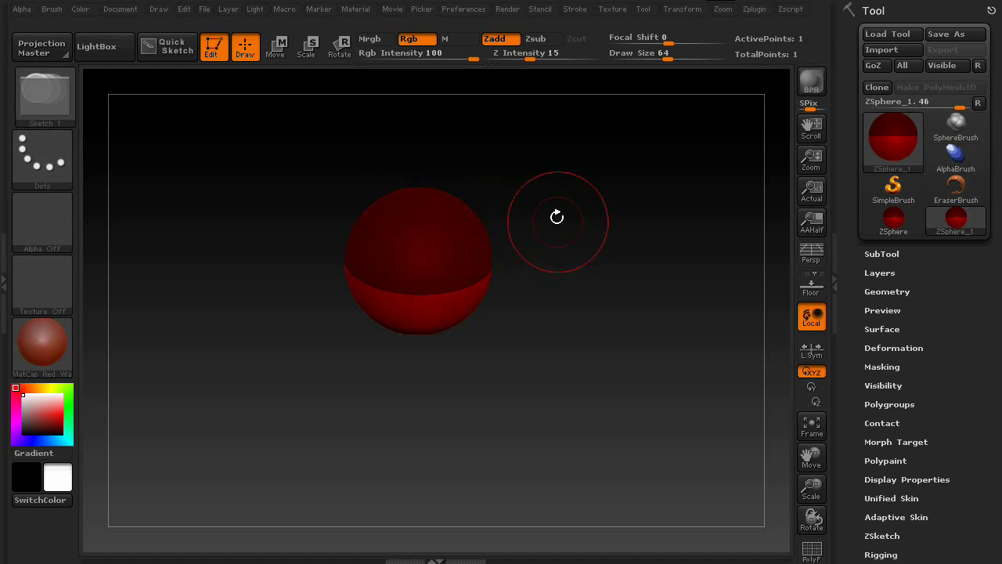
drag(557, 219, 537, 253)
drag(467, 225, 501, 229)
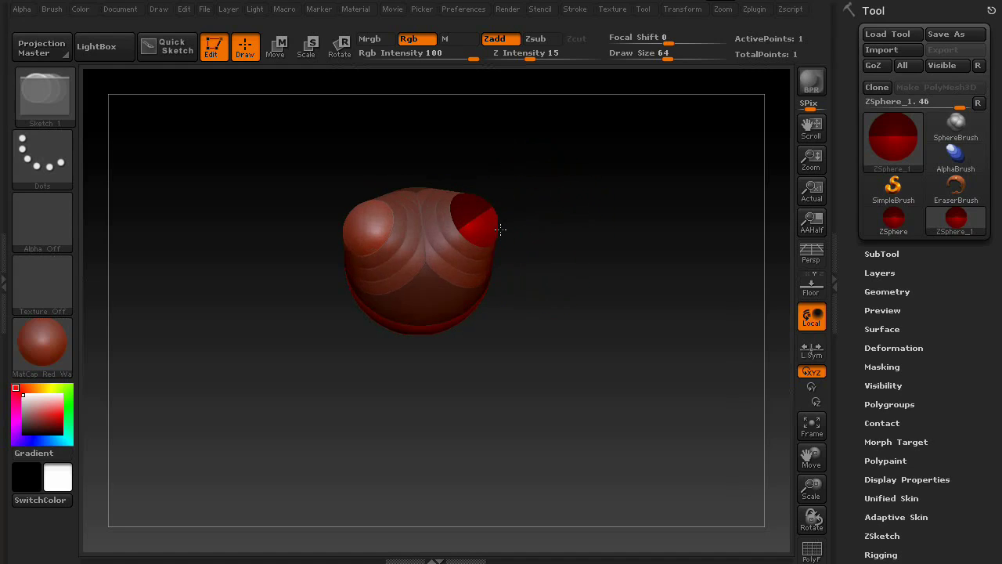
drag(552, 339, 517, 287)
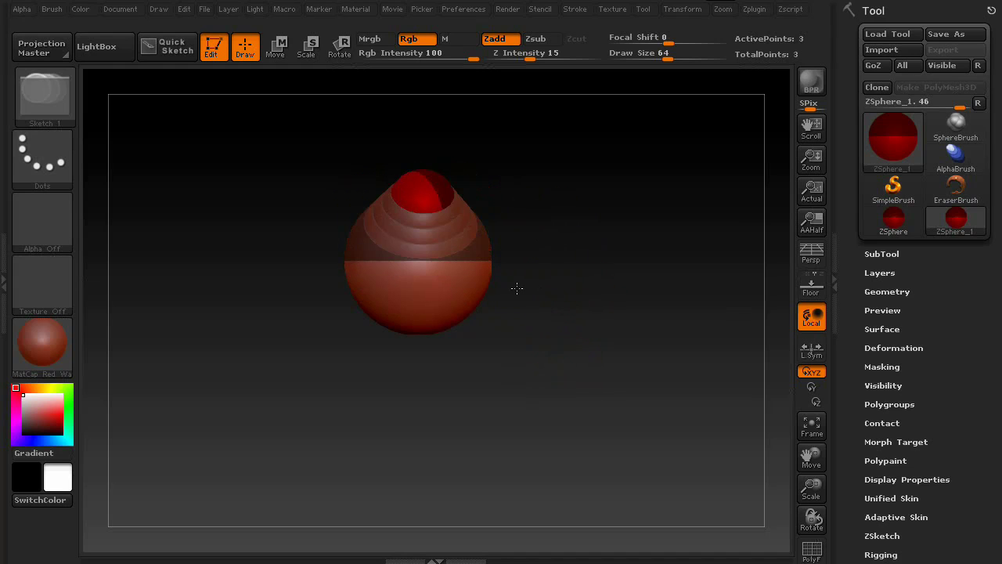
drag(436, 316, 490, 368)
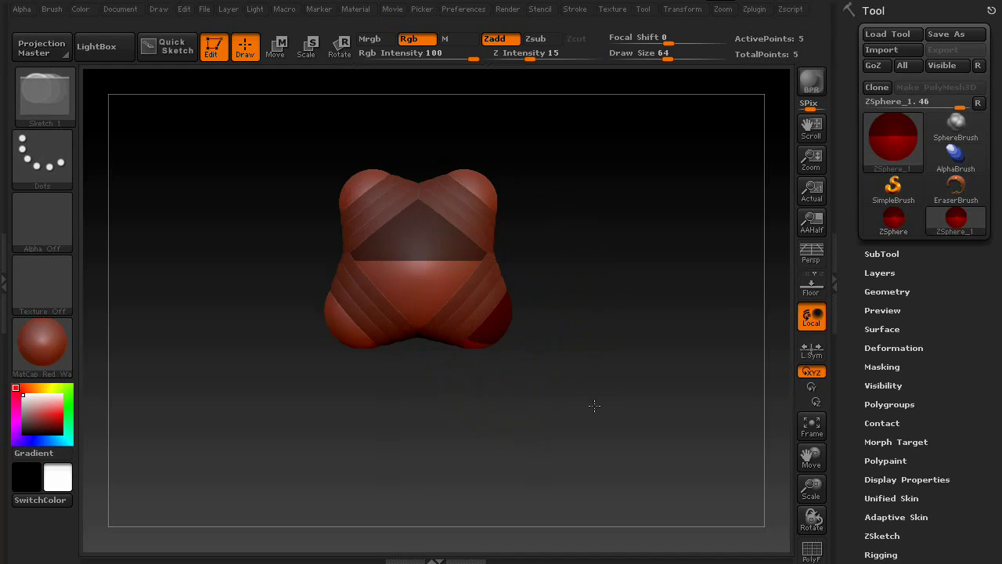
- Preview the skinned mesh of the ZSphere model and examine it from an angle
key(a)
drag(604, 353, 555, 249)
key(a)
key(a)
key(a)
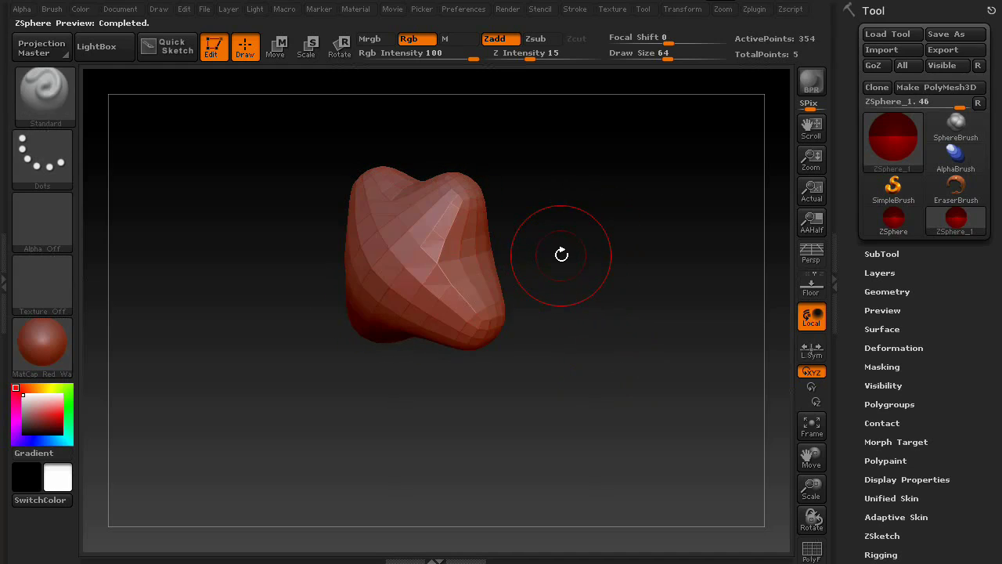
- Undo the mirrored child ZSpheres and turn the root ZSphere to face its end
key(ctrl+z)
key(ctrl+z)
mouse_move(558, 271)
mouse_down()
mouse_move(555, 282)
mouse_move(588, 285)
mouse_move(566, 265)
mouse_up()
drag(510, 179, 514, 310)
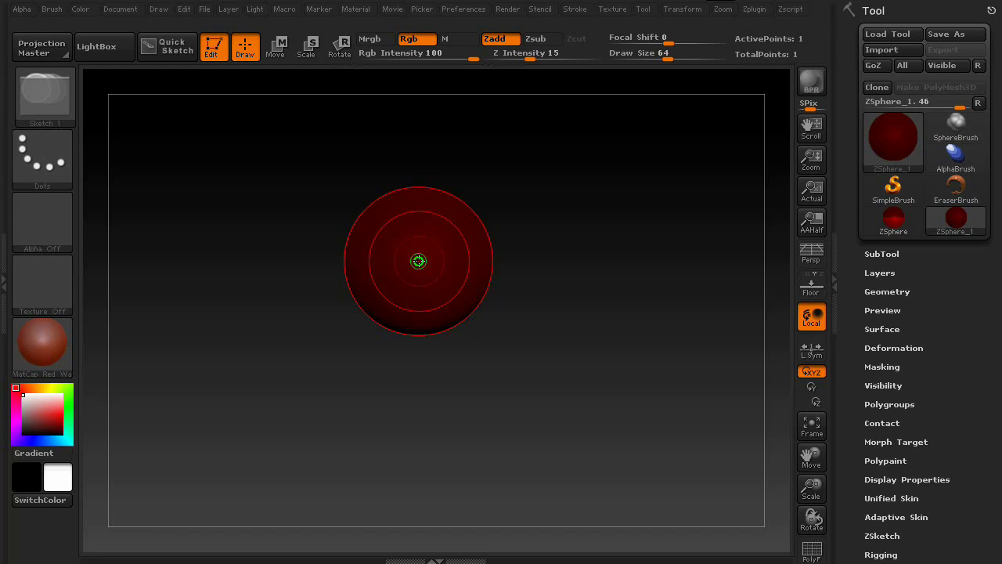
key(a)
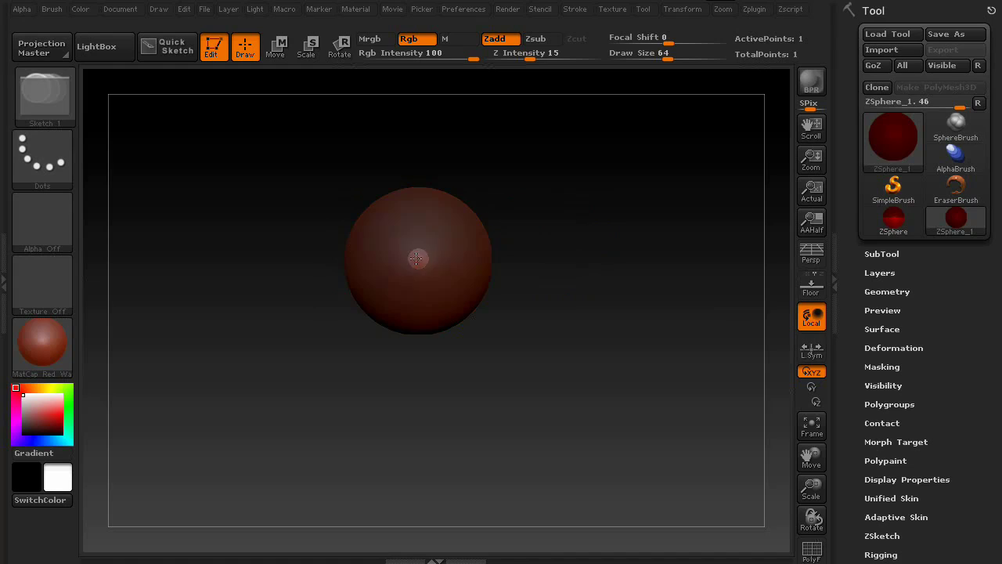
drag(416, 259, 446, 260)
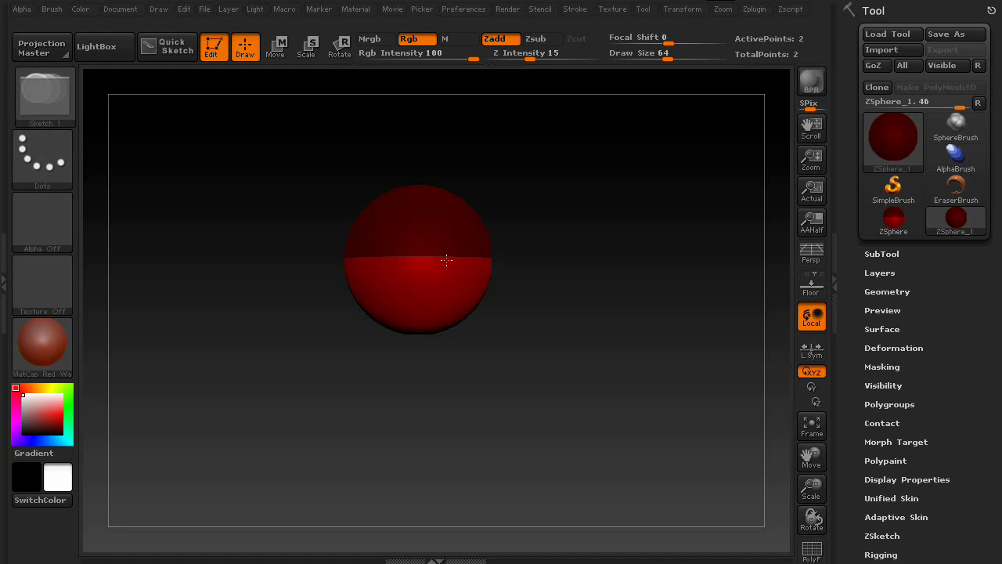
key(shift)
key(shift)
key(shift)
key(shift)
key(shift)
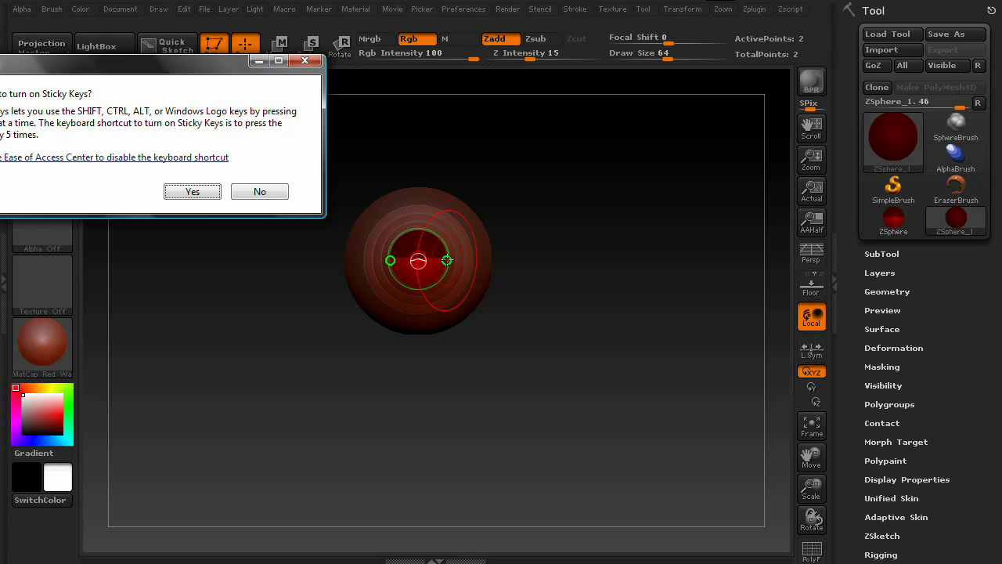
click(263, 193)
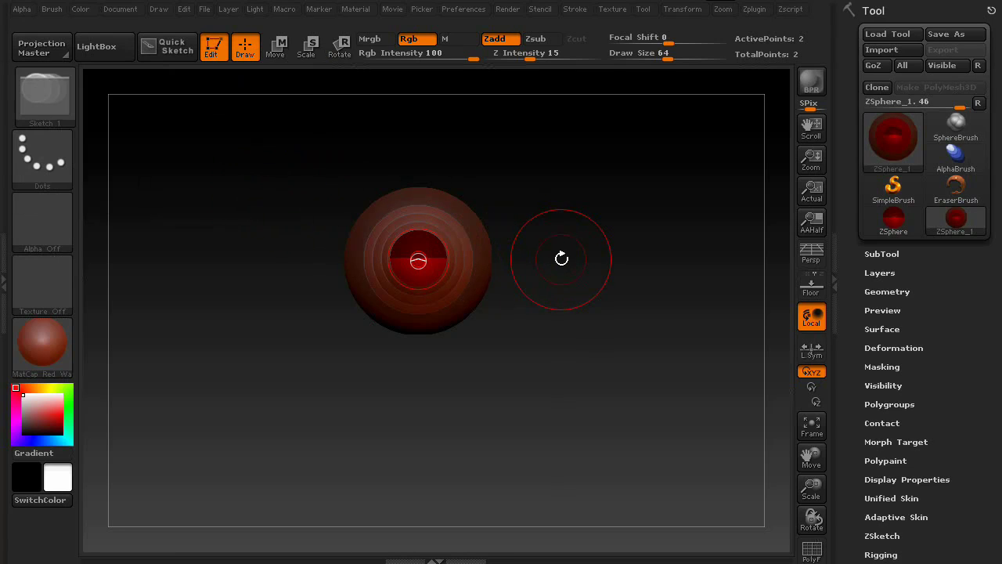
key(ctrl)
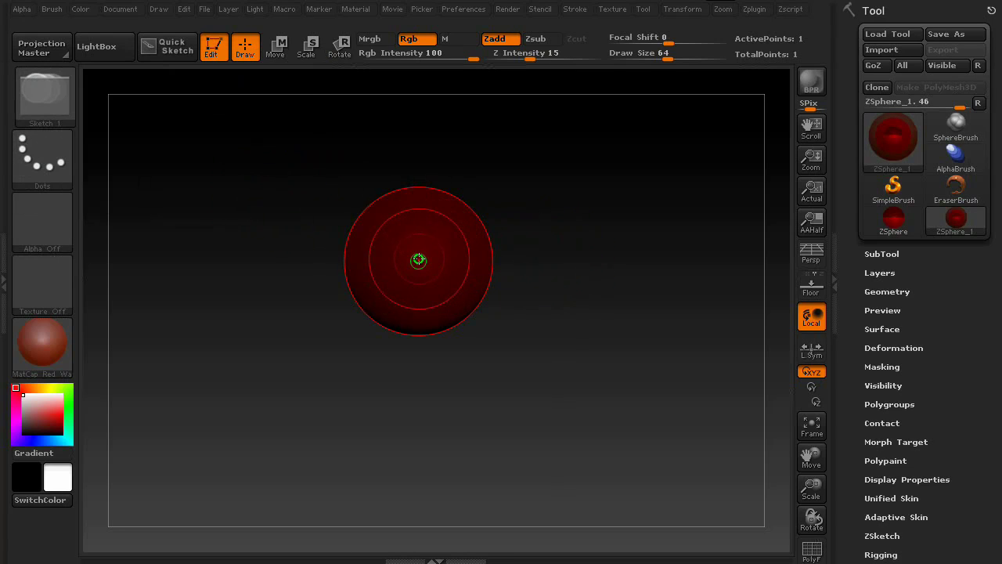
- Add a centred child ZSphere, the same size as the root, on the root's dark red end
shift+drag(418, 261, 438, 259)
drag(580, 340, 572, 166)
drag(570, 271, 570, 141)
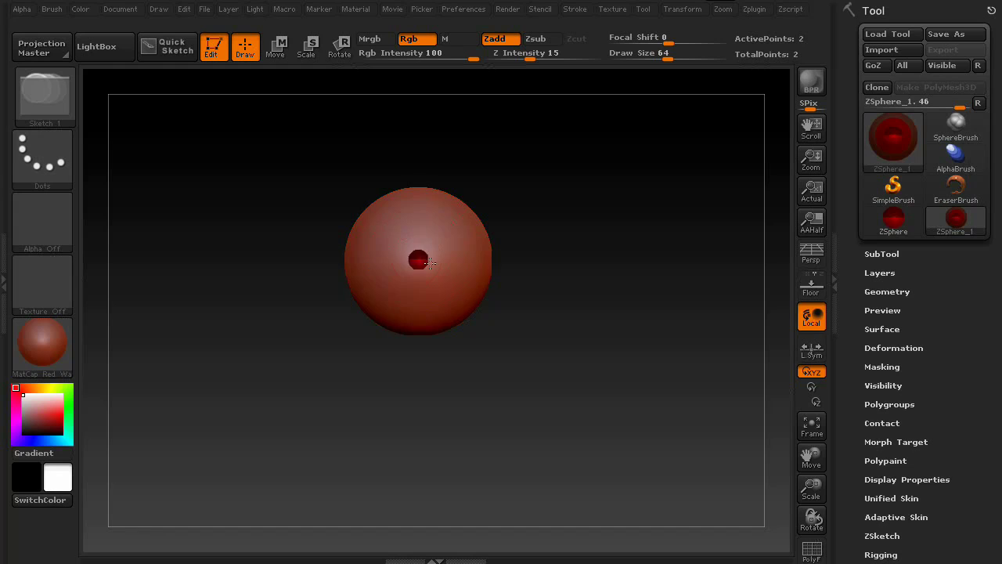
- Add a centred child ZSphere of the root's size on the opposite end of the root and inspect the chain
drag(430, 262, 493, 263)
drag(537, 174, 541, 335)
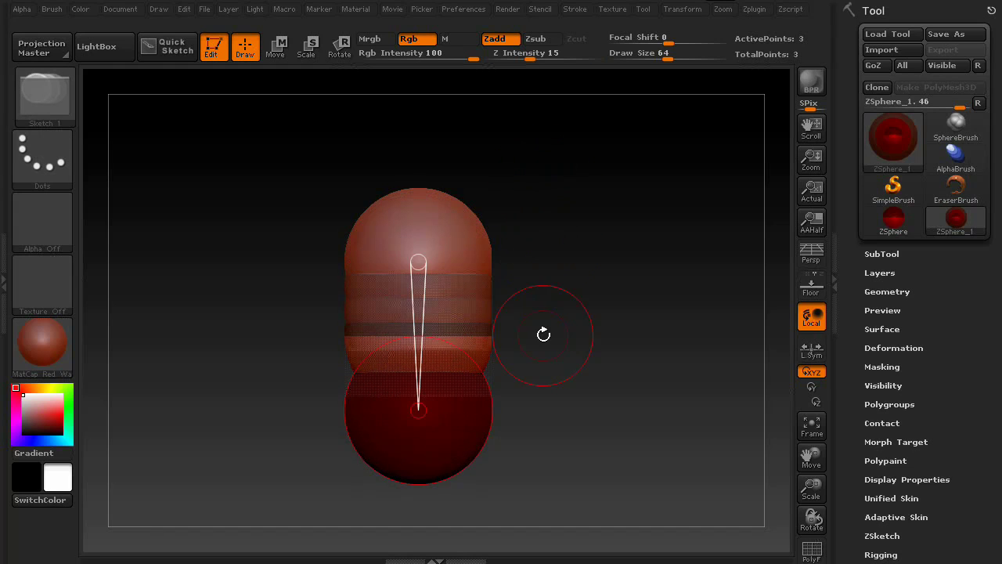
drag(629, 342, 569, 345)
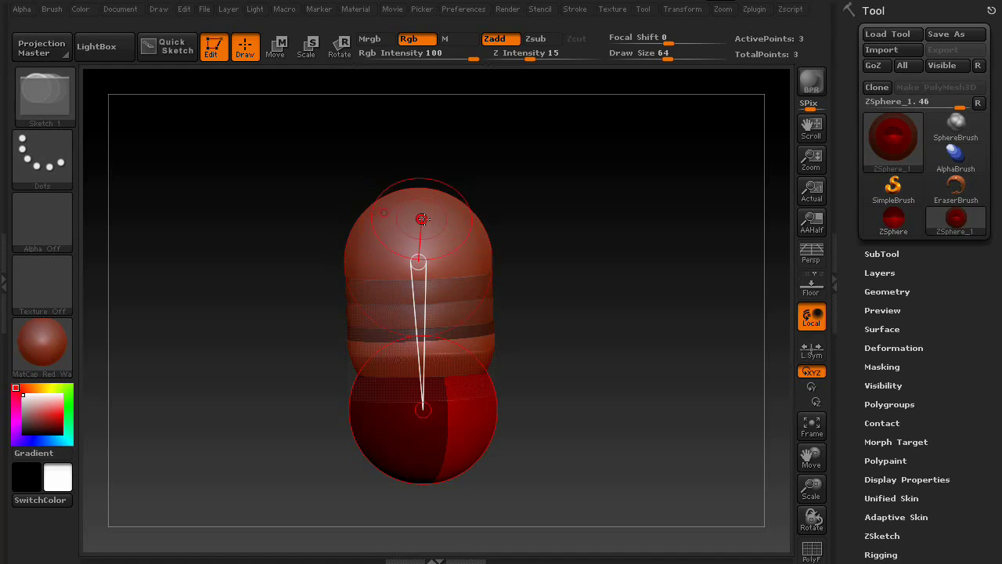
drag(566, 306, 607, 306)
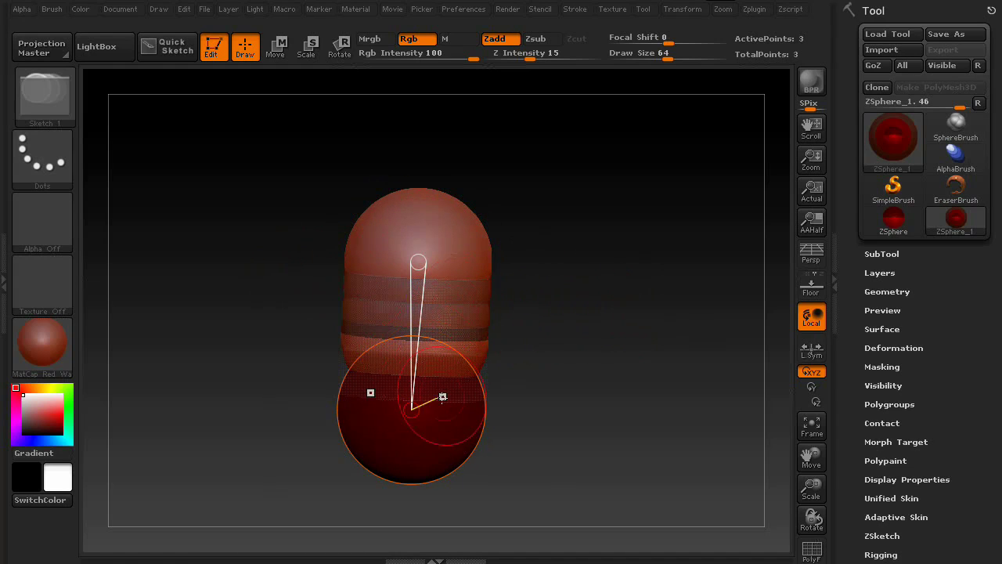
- Try to move the lower ZSphere along the body, and undo both the move and the last added ZSphere
click(281, 47)
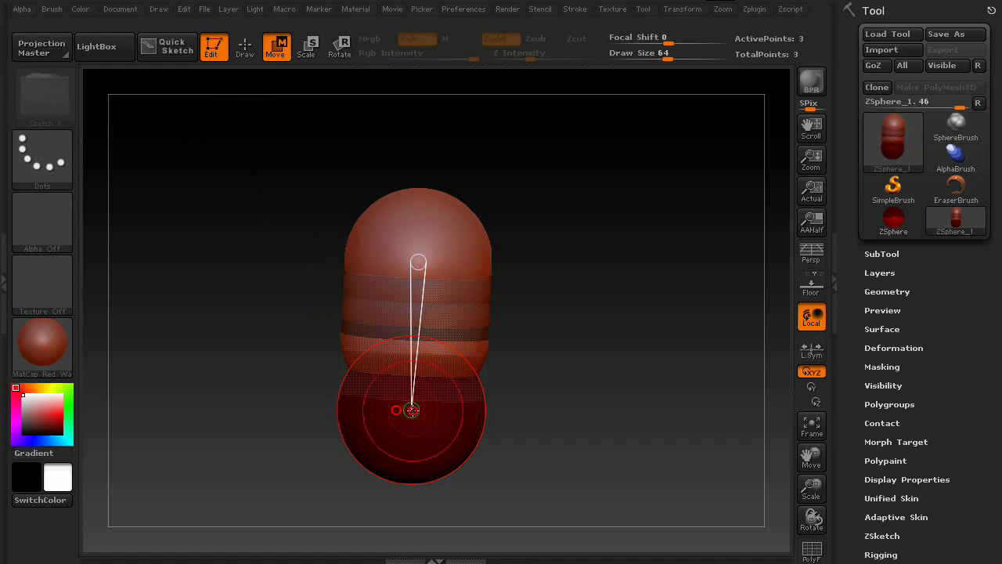
mouse_move(413, 410)
mouse_down()
mouse_move(421, 245)
mouse_move(419, 298)
mouse_up()
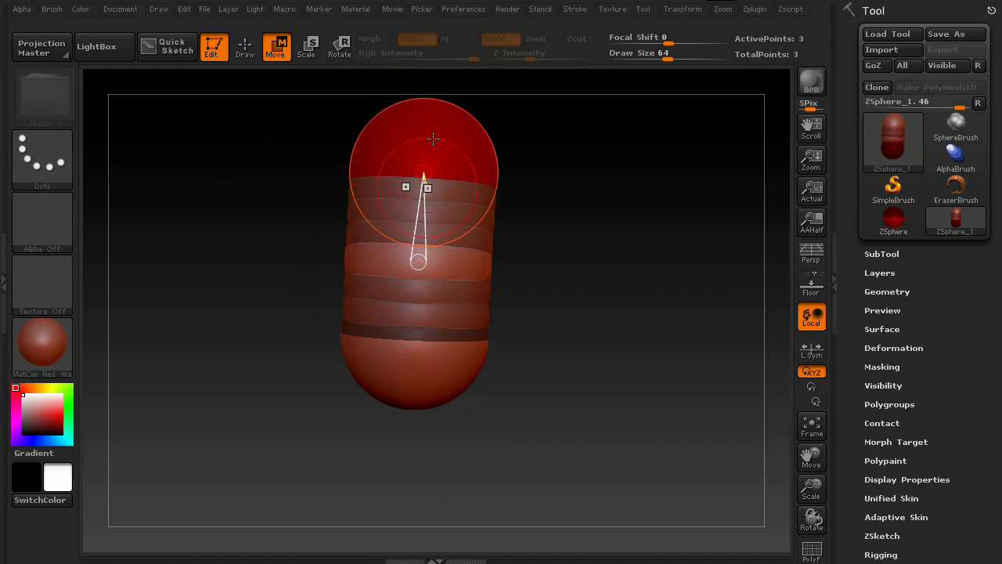
key(ctrl+z)
drag(538, 327, 584, 317)
key(ctrl+z)
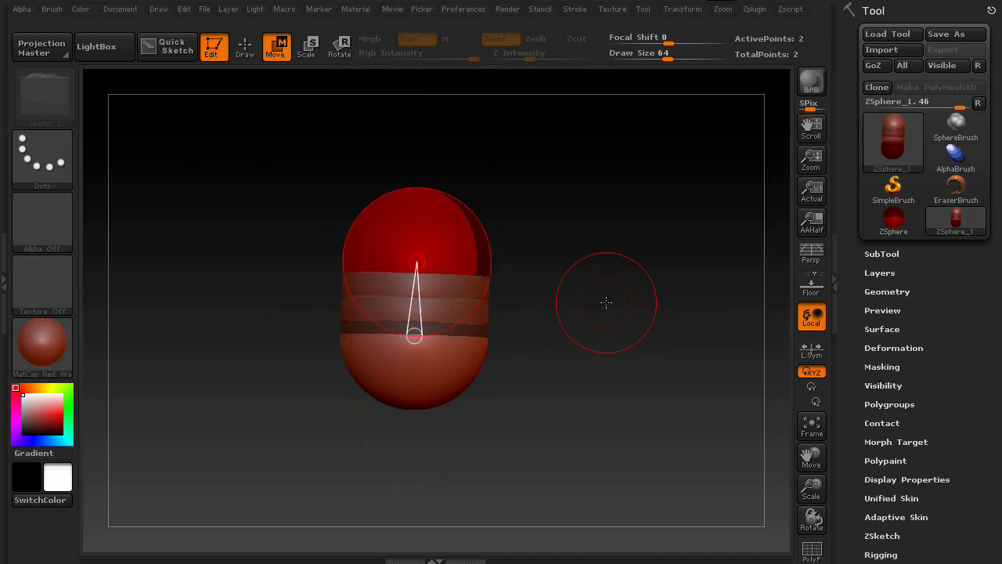
- Add a root-sized ZSphere centred on the root's free end to form a straight three-sphere torso
drag(545, 435, 568, 268)
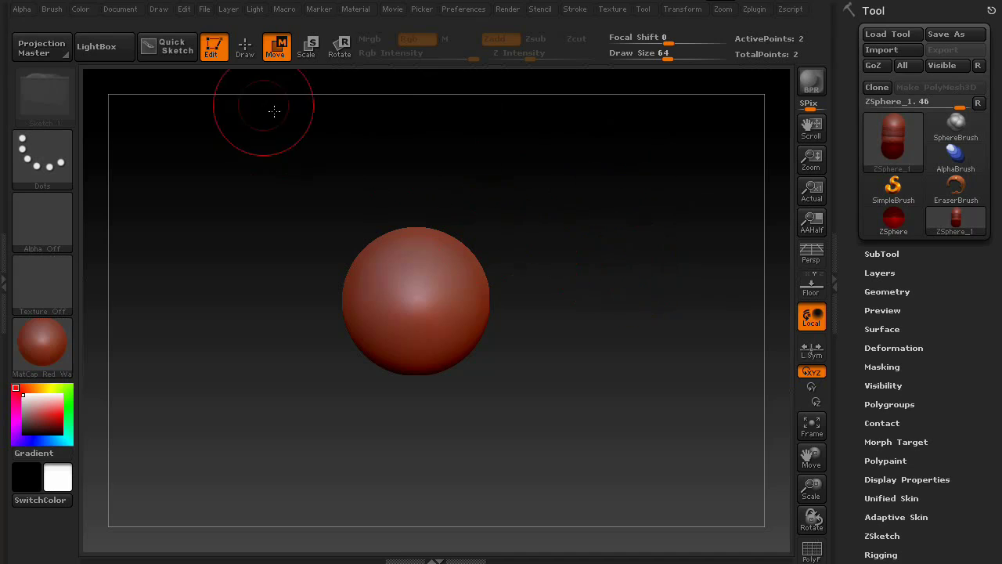
click(245, 47)
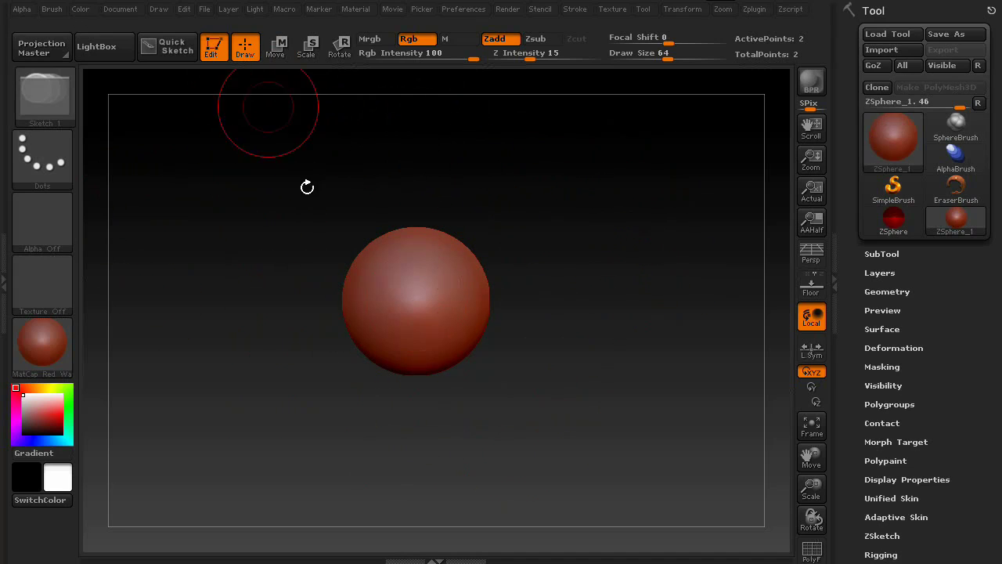
shift+drag(417, 303, 439, 307)
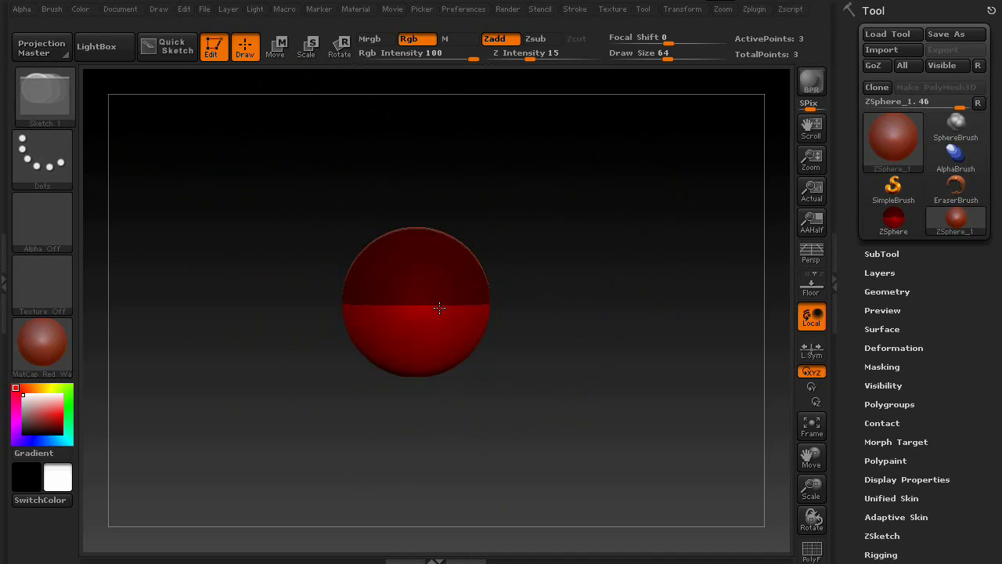
drag(525, 215, 526, 349)
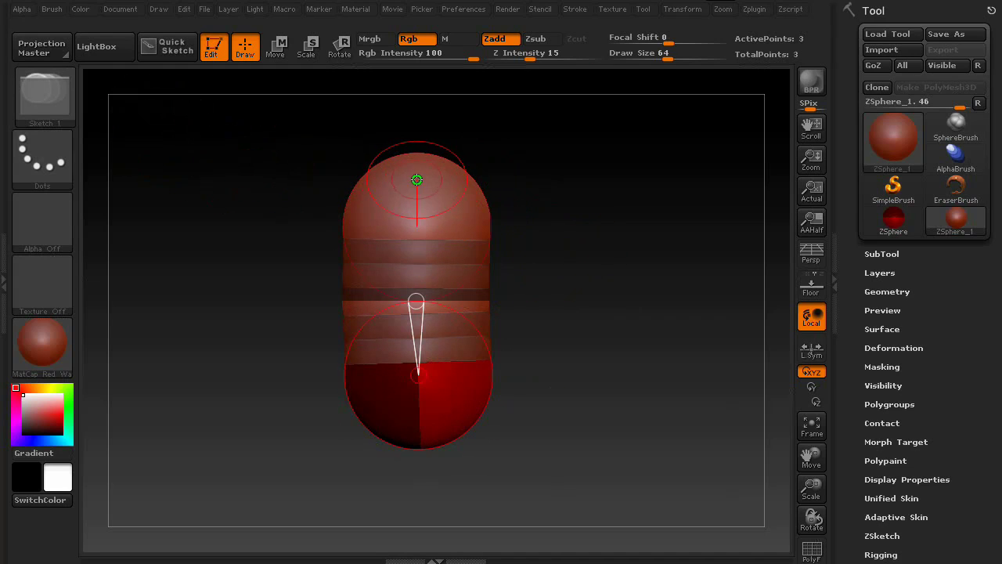
- Add mirrored shoulder ZSpheres to the upper torso sphere and mirrored hip ZSpheres to the lower one
drag(417, 173, 446, 184)
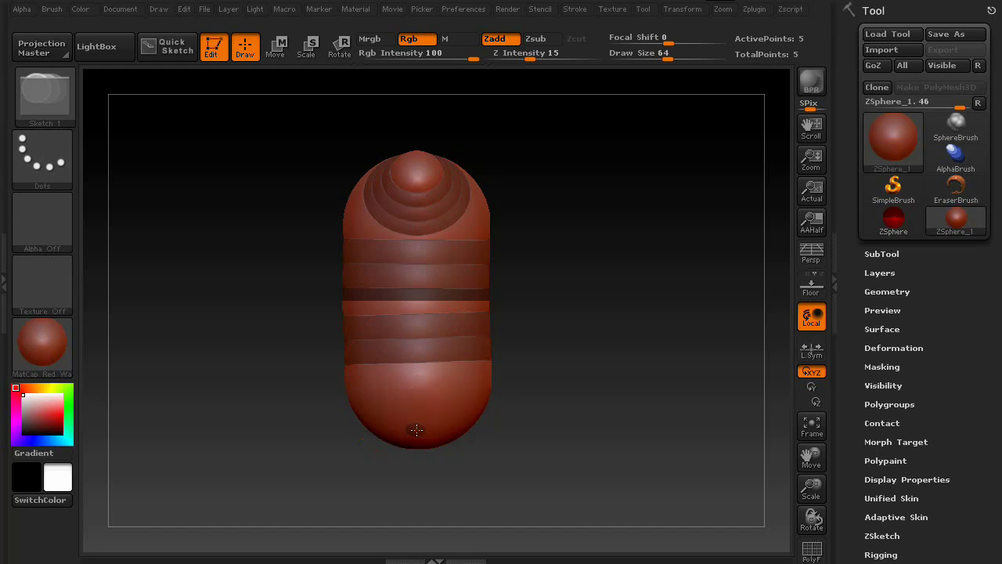
drag(416, 429, 462, 429)
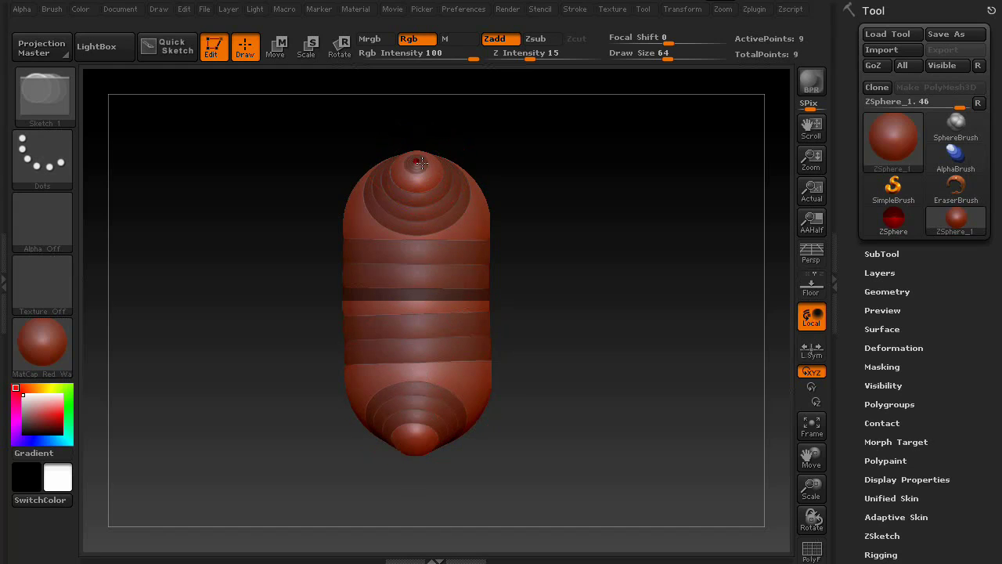
- Add a second small ZSphere on the outer side of each shoulder and hip, redoing the misplaced hip pair
drag(416, 168, 415, 160)
click(416, 423)
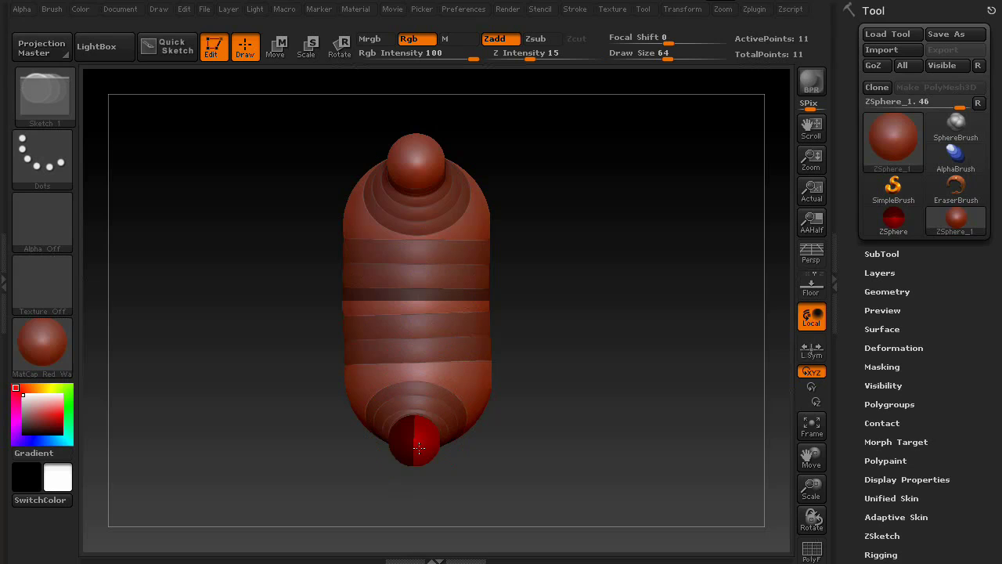
mouse_move(543, 440)
mouse_down()
mouse_move(540, 470)
mouse_move(529, 392)
mouse_up()
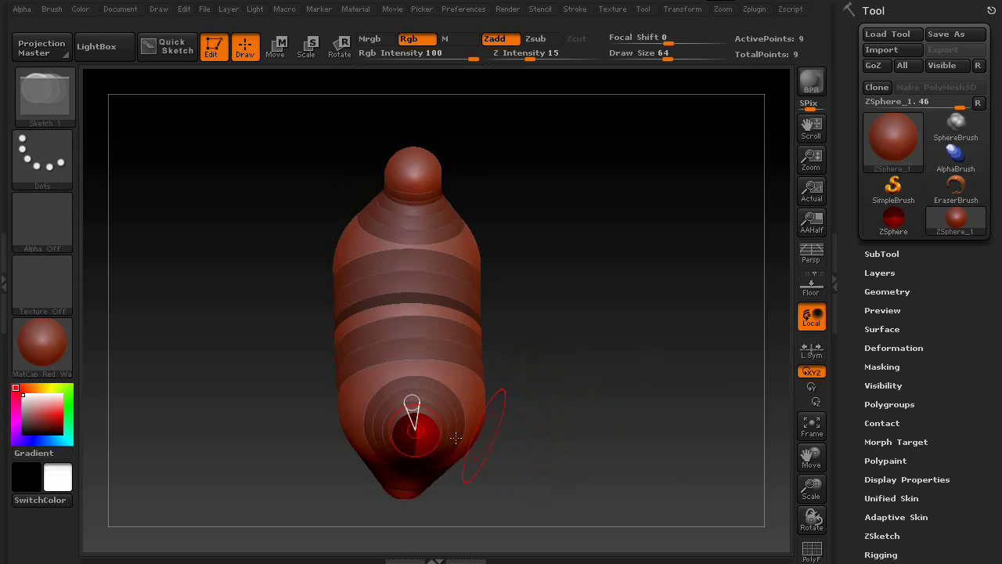
shift+drag(417, 441, 425, 447)
mouse_move(551, 435)
mouse_down()
mouse_move(566, 431)
mouse_move(564, 420)
mouse_up()
mouse_move(515, 370)
alt+mouse_down()
mouse_move(552, 321)
mouse_move(505, 324)
mouse_move(501, 258)
alt+mouse_up()
alt+drag(527, 278, 530, 308)
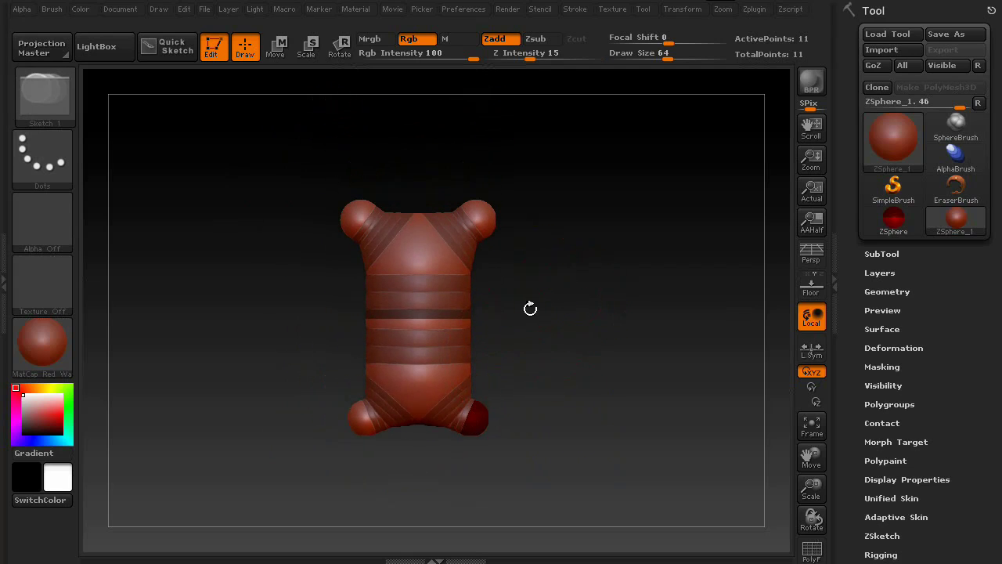
- Set the Draw Size to 1 and move the outer shoulder and hip ZSpheres away from the torso to form long arms and legs
click(269, 48)
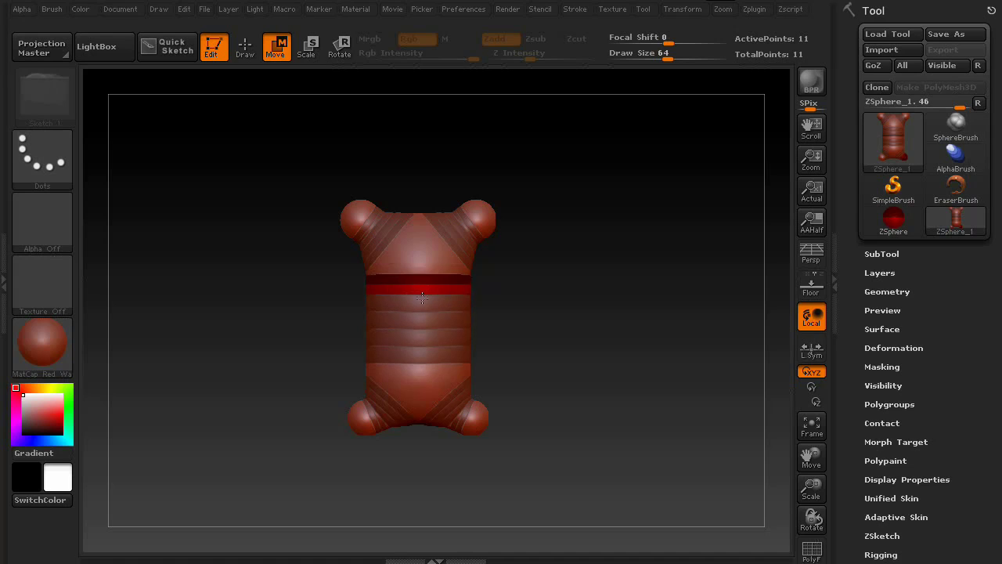
drag(422, 298, 443, 317)
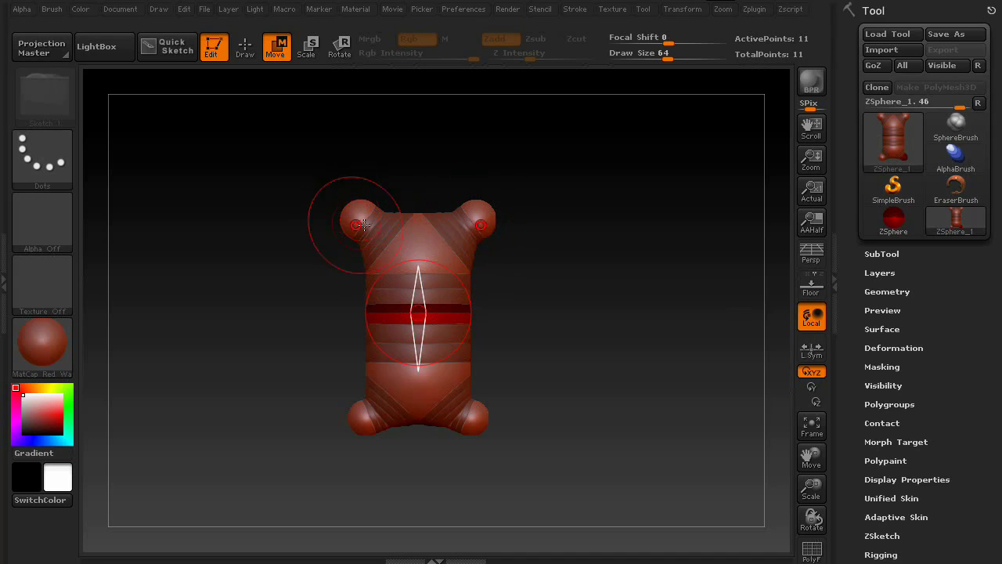
mouse_move(667, 53)
mouse_down()
mouse_move(631, 54)
mouse_move(618, 67)
mouse_up()
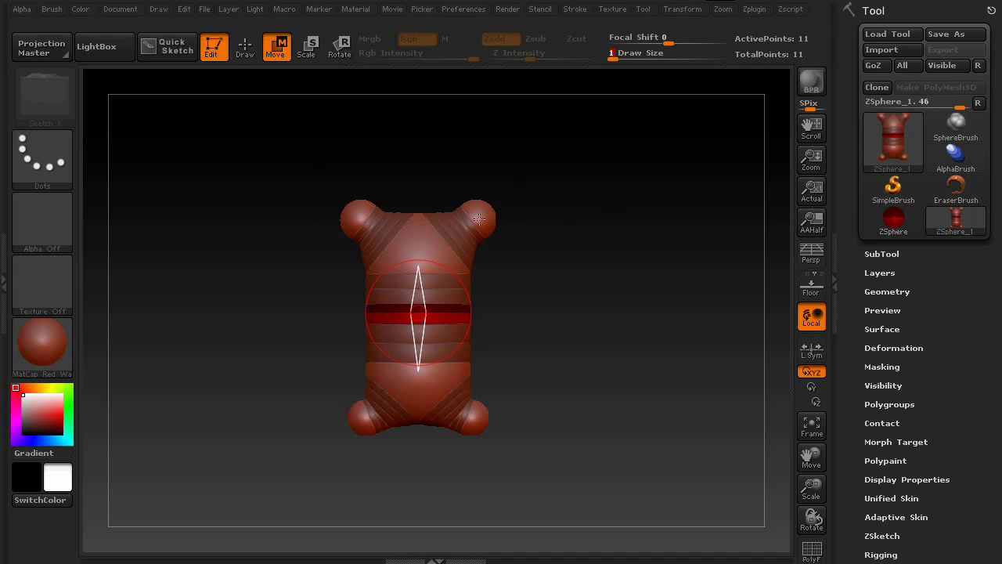
drag(486, 210, 642, 382)
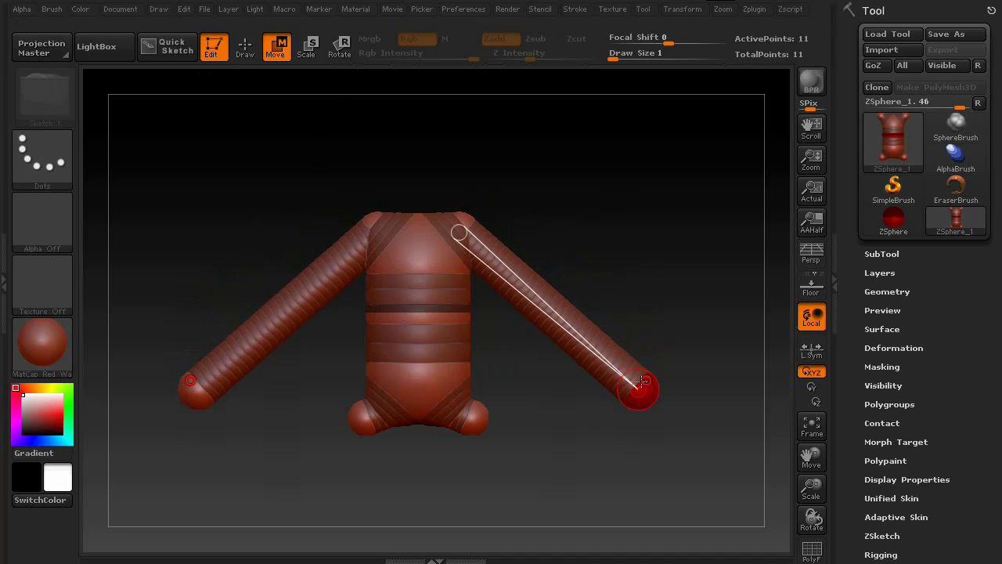
alt+drag(560, 436, 466, 490)
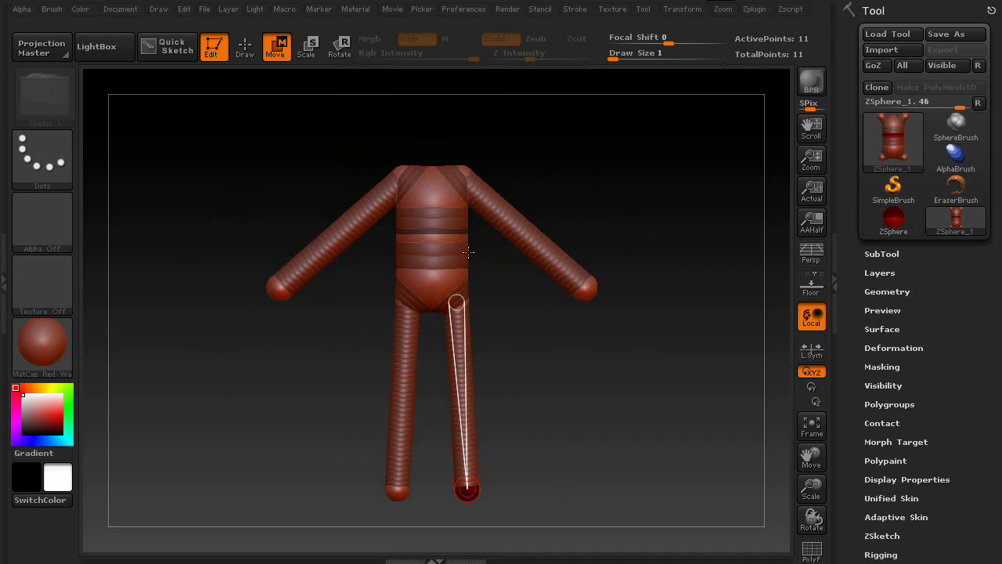
- Scale up the foot and inner hip ZSpheres to thicken both legs of the figure
click(310, 49)
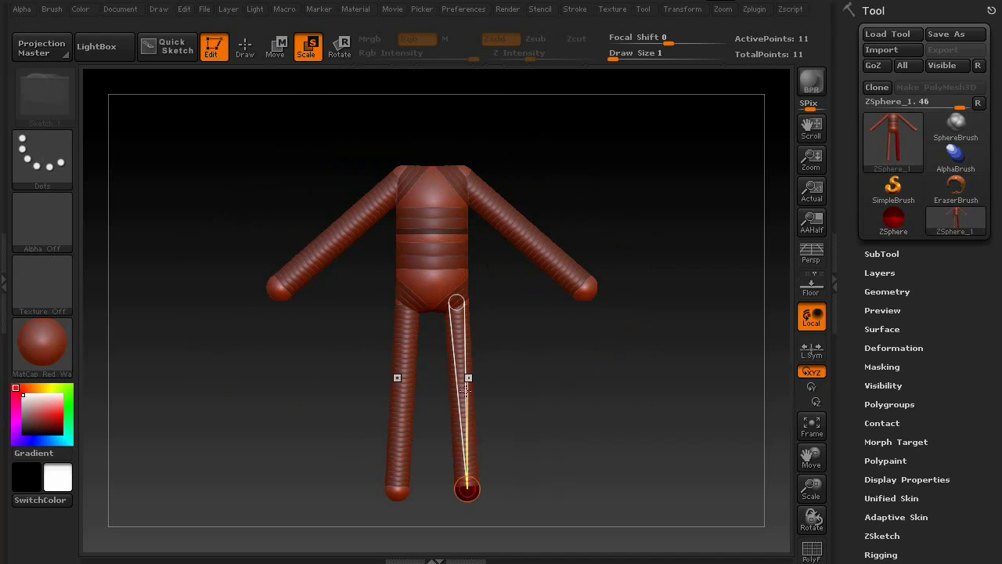
drag(467, 489, 467, 490)
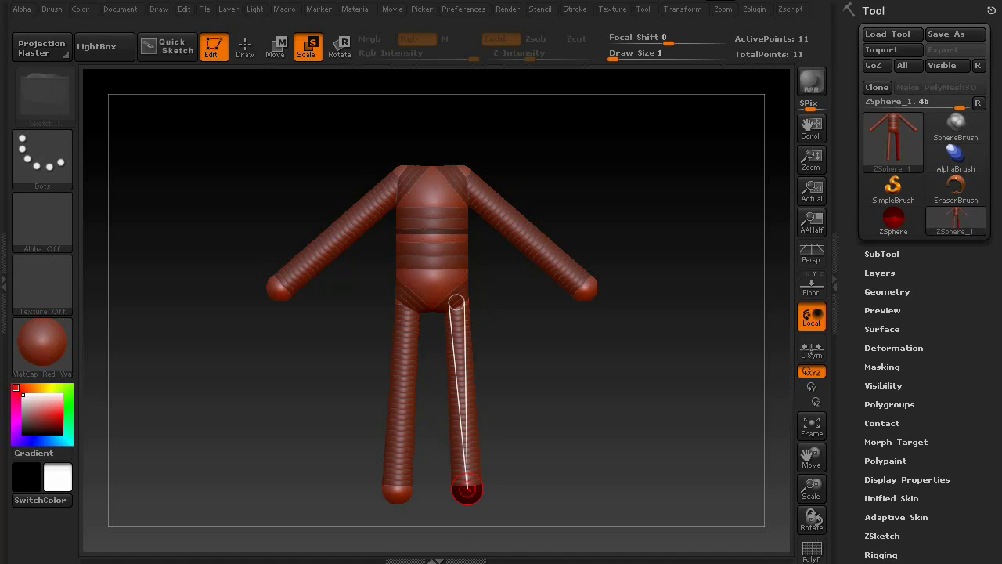
drag(458, 320, 459, 298)
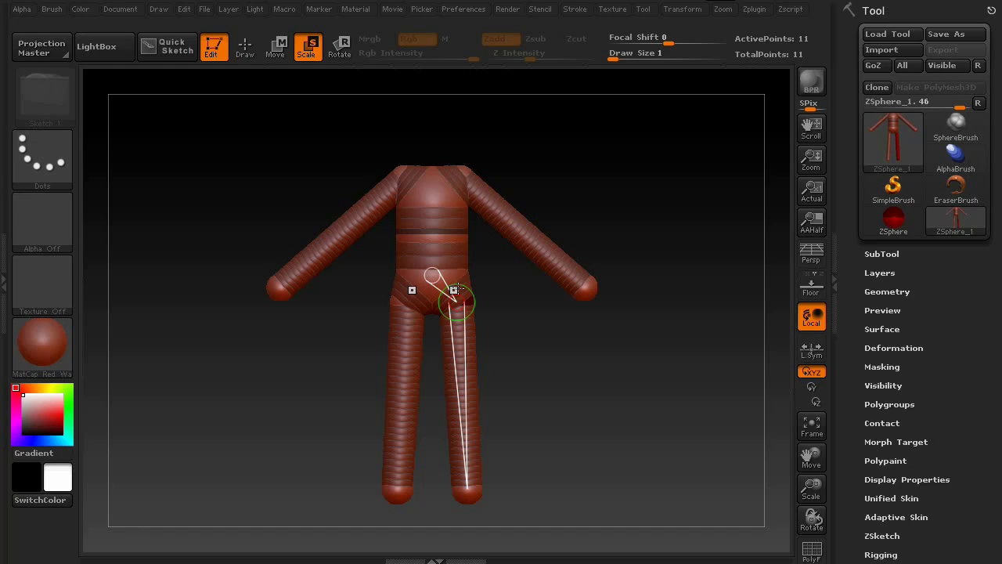
mouse_move(457, 289)
mouse_down()
mouse_move(463, 344)
mouse_move(463, 294)
mouse_up()
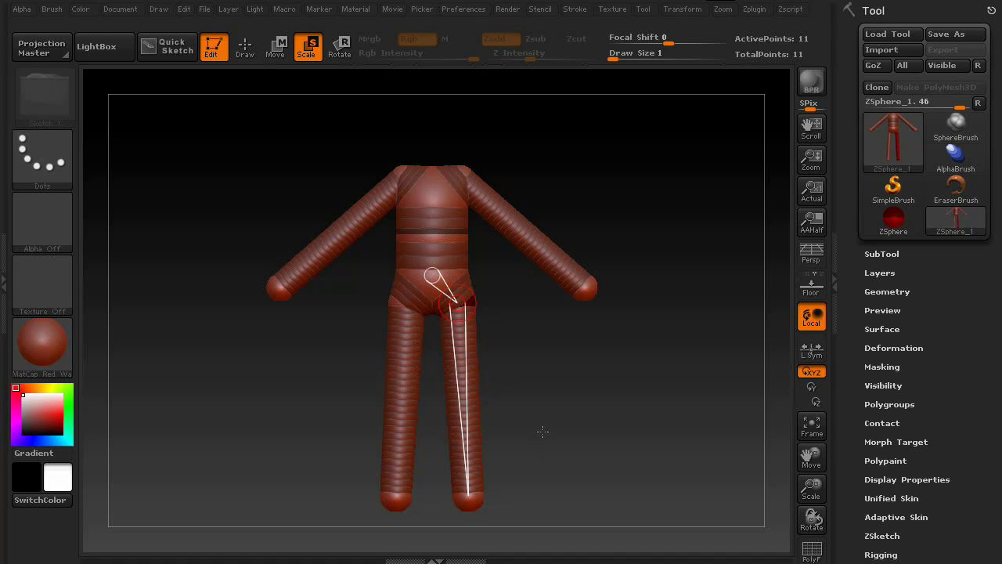
drag(542, 430, 622, 383)
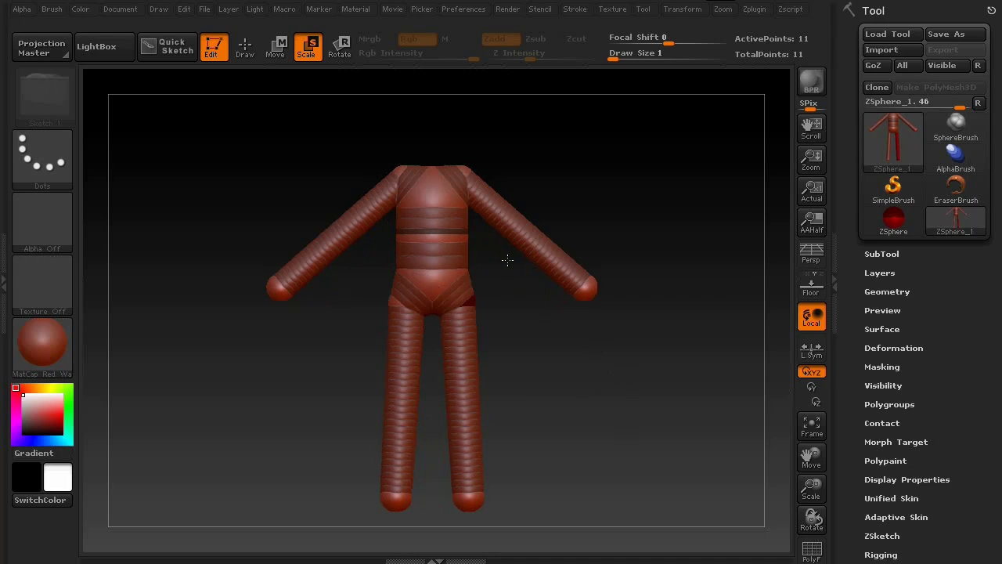
- Rescale the shoulder and hand ZSpheres to adjust the arms' thickness, checking the adaptive skin preview
click(463, 172)
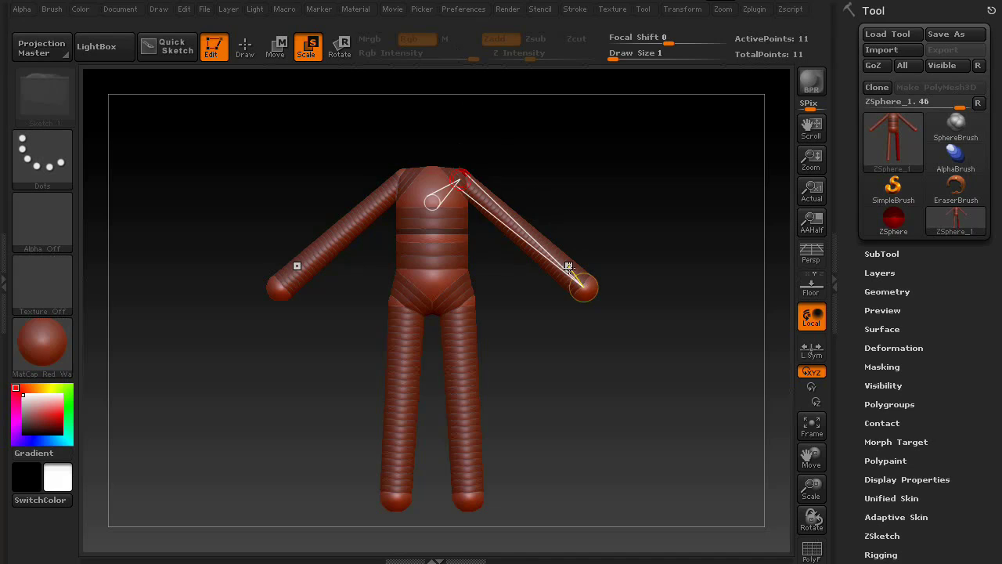
drag(582, 284, 576, 187)
alt+drag(525, 363, 565, 357)
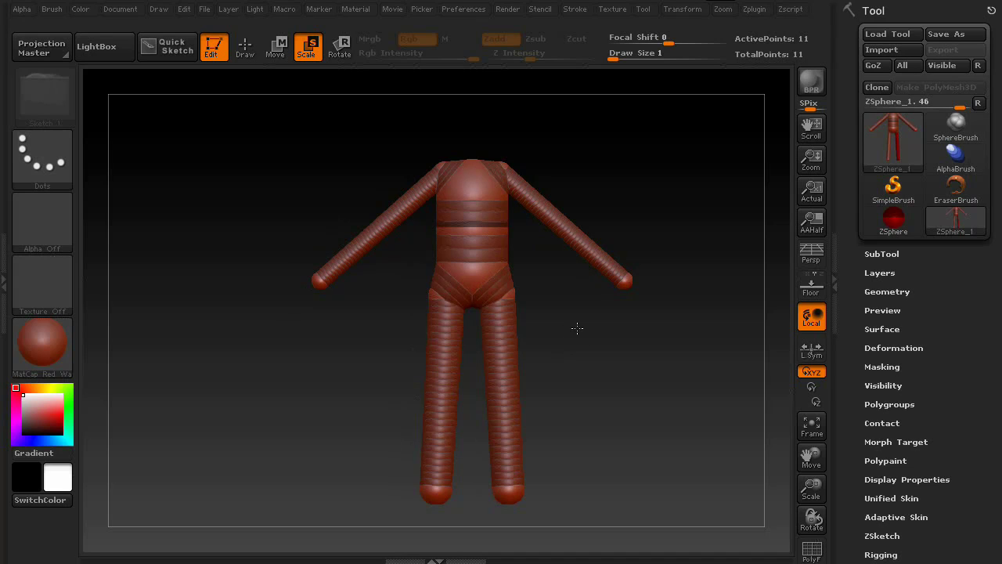
key(a)
mouse_move(605, 335)
mouse_down()
mouse_move(474, 346)
mouse_move(651, 342)
mouse_move(587, 345)
mouse_move(607, 343)
mouse_up()
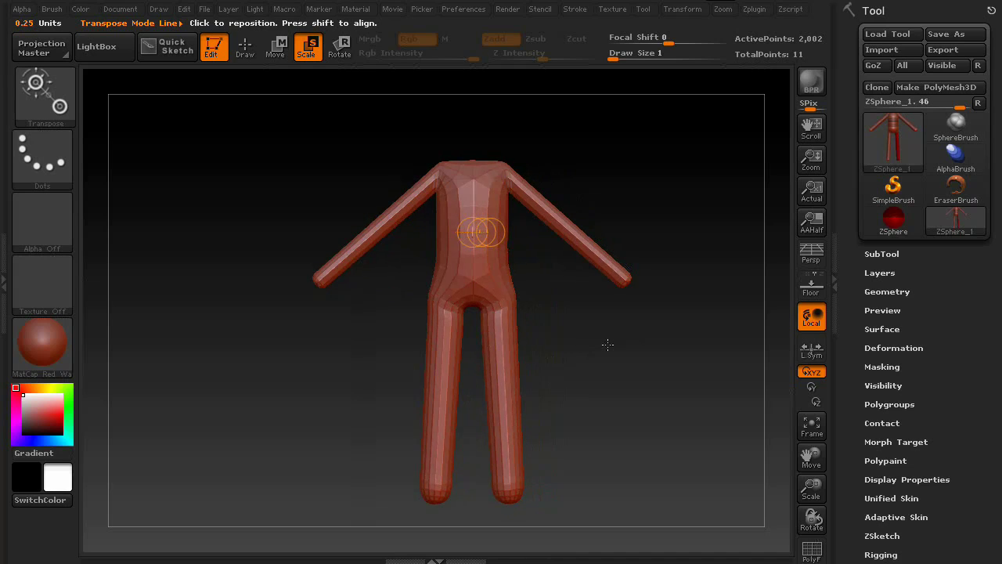
key(a)
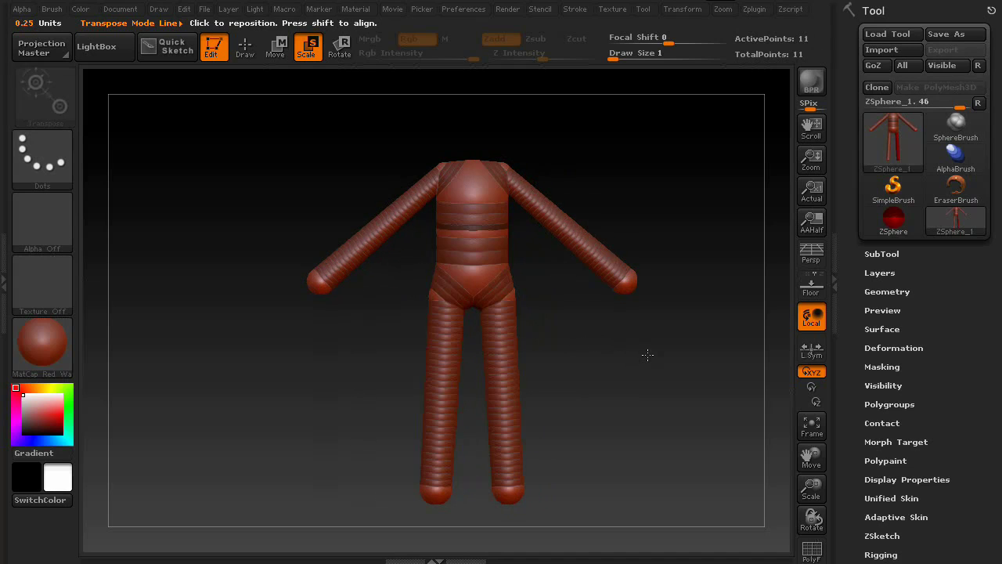
- Turn off Local rotation and preview the adaptive skin of the torso, arms and legs
key(a)
drag(643, 352, 595, 350)
key(a)
click(813, 319)
key(a)
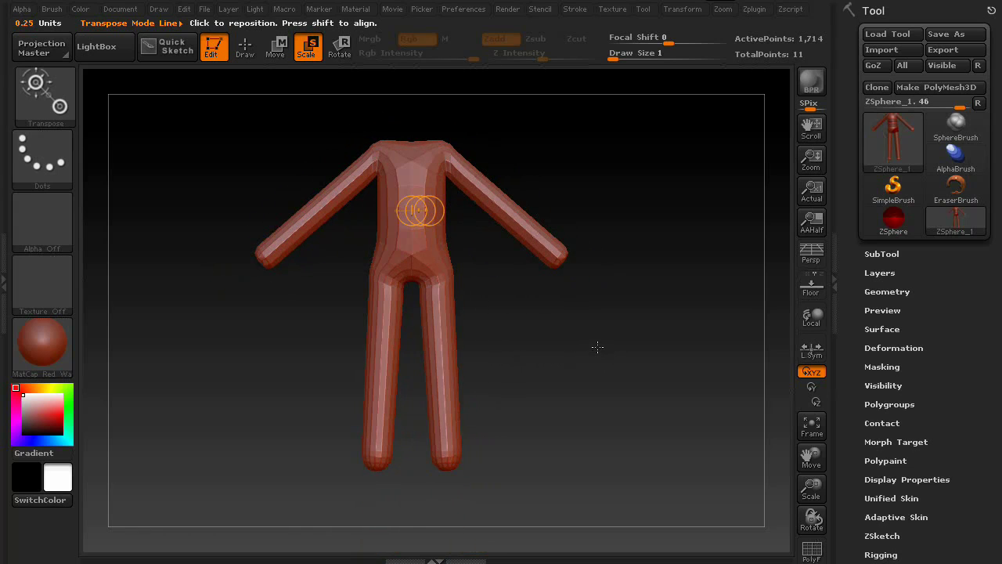
key(a)
- Add a small centred ZSphere on top of the upper torso and a second one on it for the neck and head
mouse_move(619, 275)
mouse_down()
mouse_move(604, 299)
mouse_move(543, 324)
mouse_move(577, 332)
mouse_move(590, 282)
mouse_move(470, 196)
mouse_up()
click(247, 47)
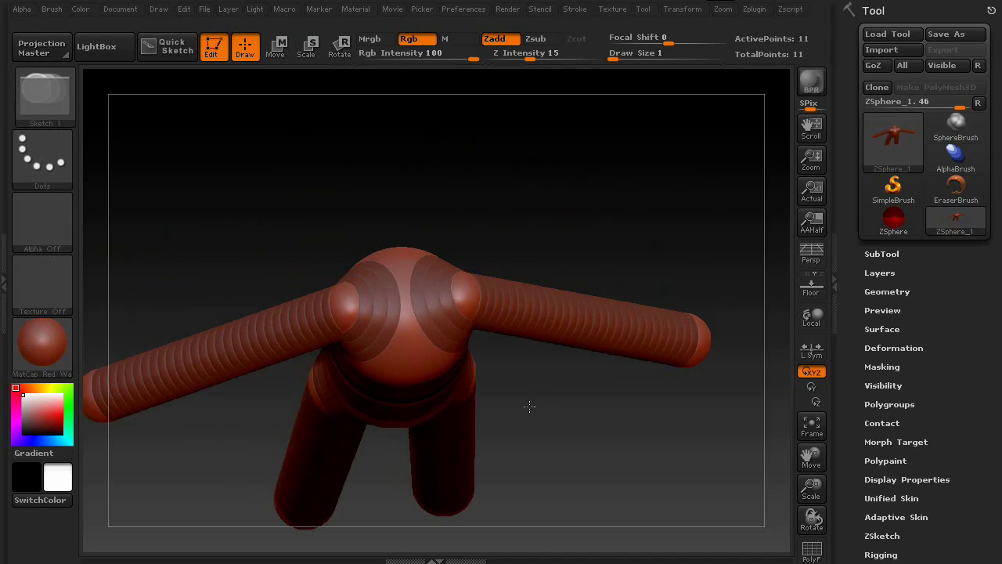
mouse_move(529, 405)
mouse_down()
mouse_move(347, 302)
mouse_move(384, 288)
mouse_move(413, 292)
mouse_move(395, 289)
mouse_up()
drag(449, 210, 454, 257)
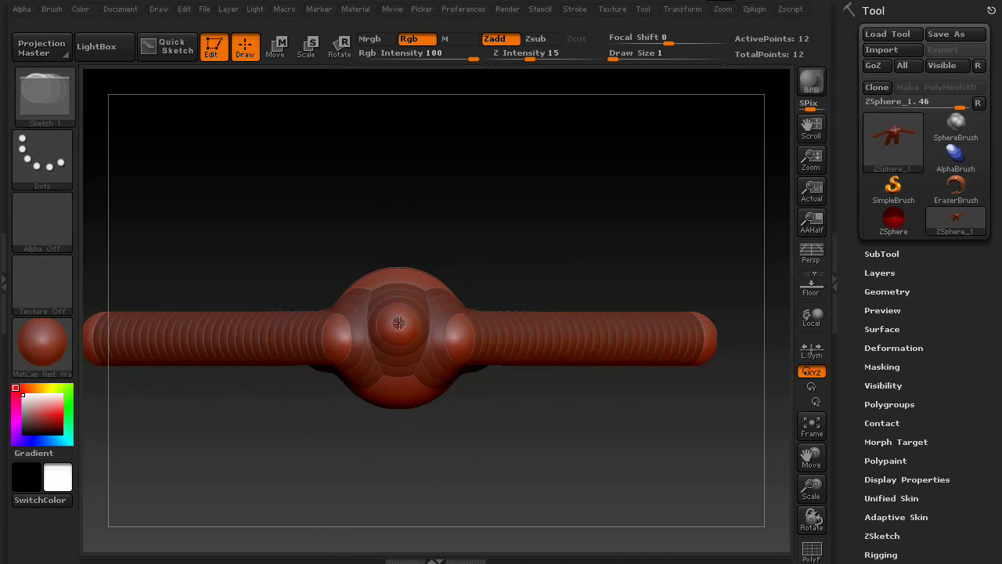
drag(407, 324, 421, 324)
drag(497, 252, 494, 127)
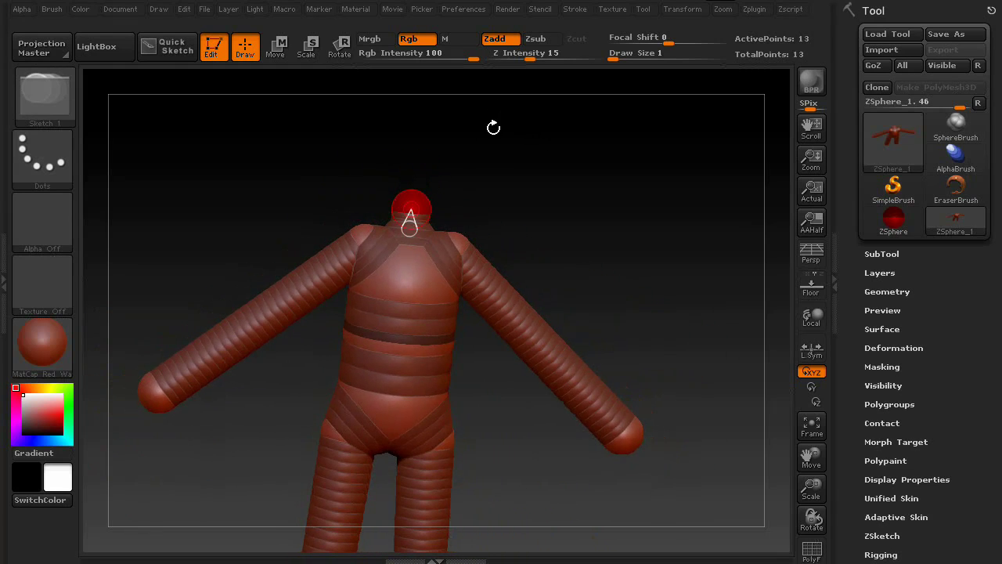
- Move the topmost ZSphere straight up to stretch out a long neck, and check it in the adaptive skin preview
click(282, 46)
mouse_move(510, 197)
mouse_down()
mouse_move(494, 186)
mouse_move(492, 295)
mouse_move(428, 312)
mouse_move(426, 165)
mouse_move(426, 231)
mouse_up()
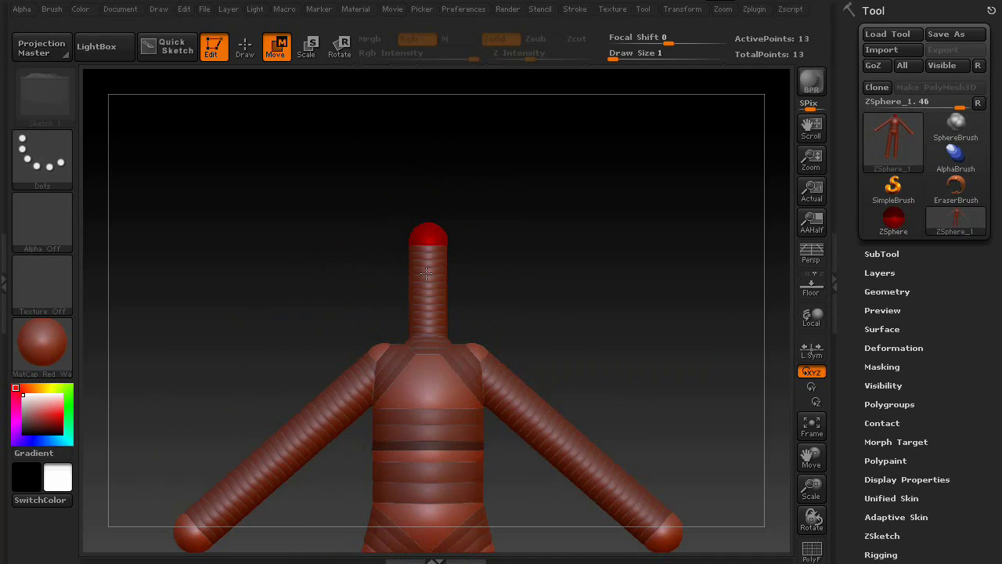
key(a)
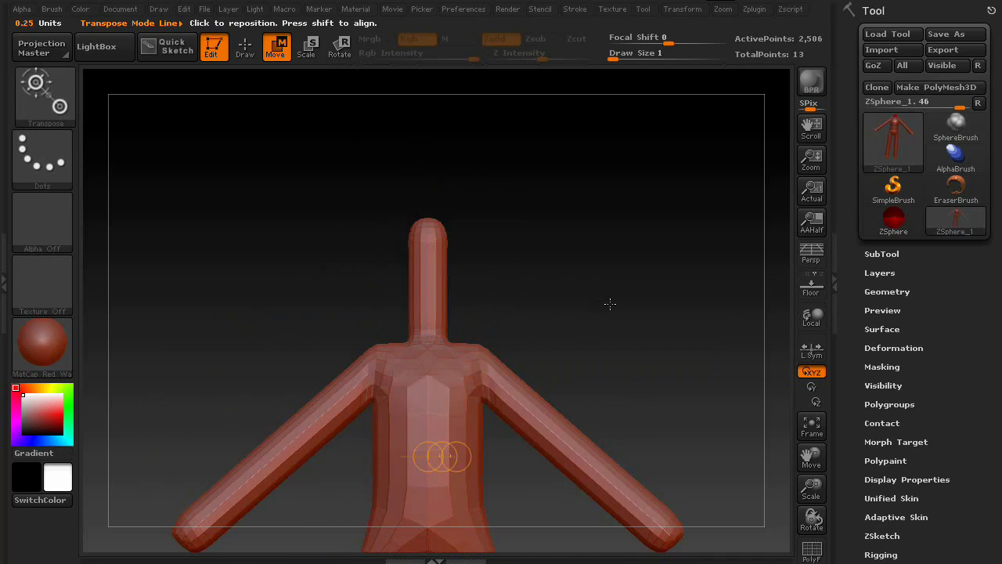
mouse_move(609, 302)
mouse_down()
mouse_move(537, 306)
mouse_move(608, 307)
mouse_up()
key(a)
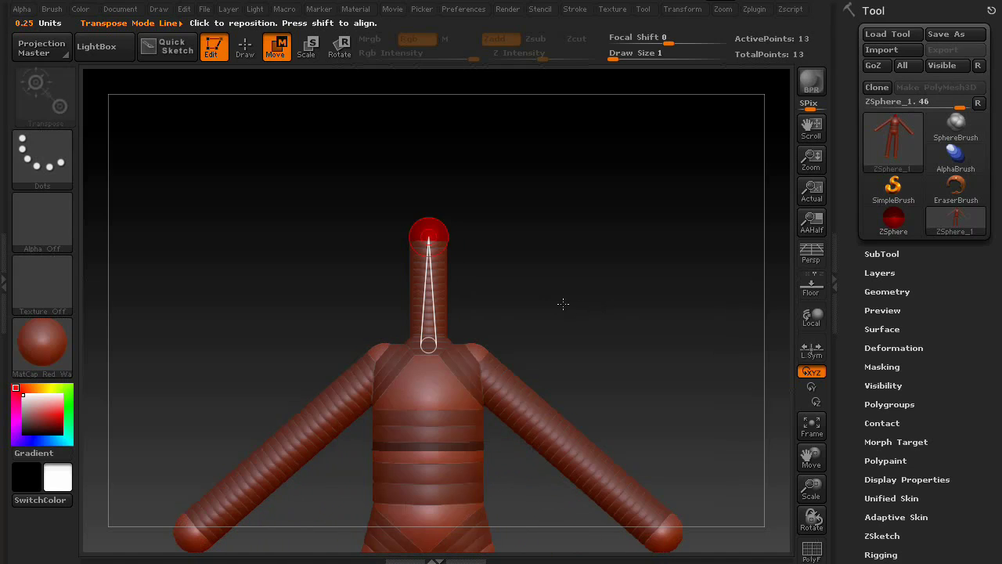
- Scale up the ZSphere at the end of the neck to about twice its size to form the head
click(245, 47)
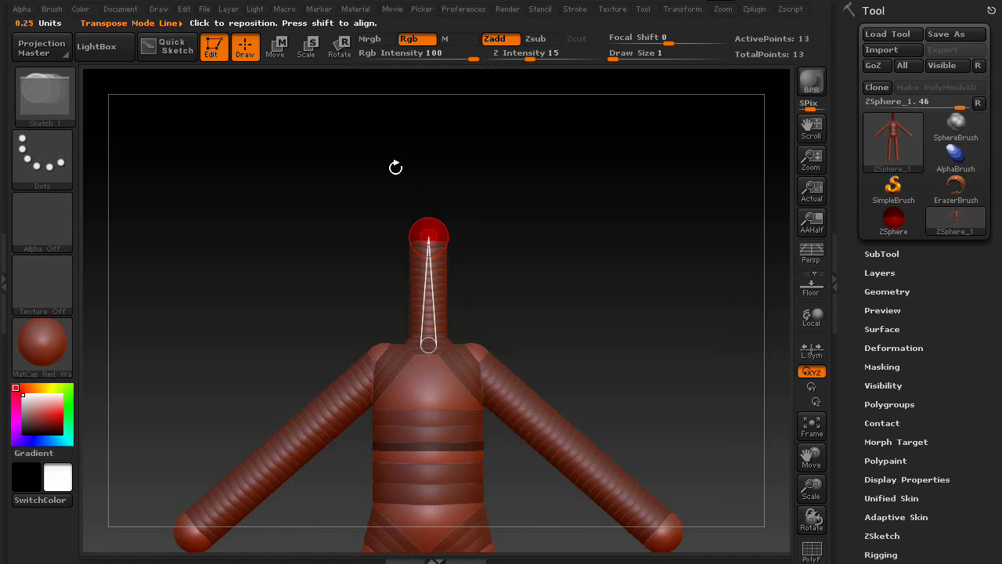
click(312, 55)
drag(429, 228, 467, 528)
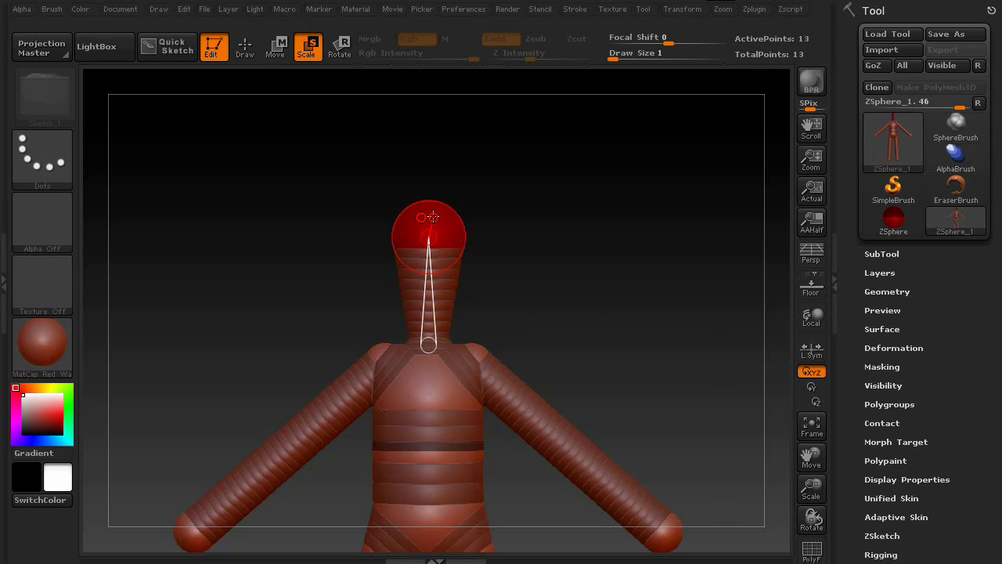
mouse_move(562, 341)
mouse_down()
mouse_move(497, 340)
mouse_move(565, 338)
mouse_up()
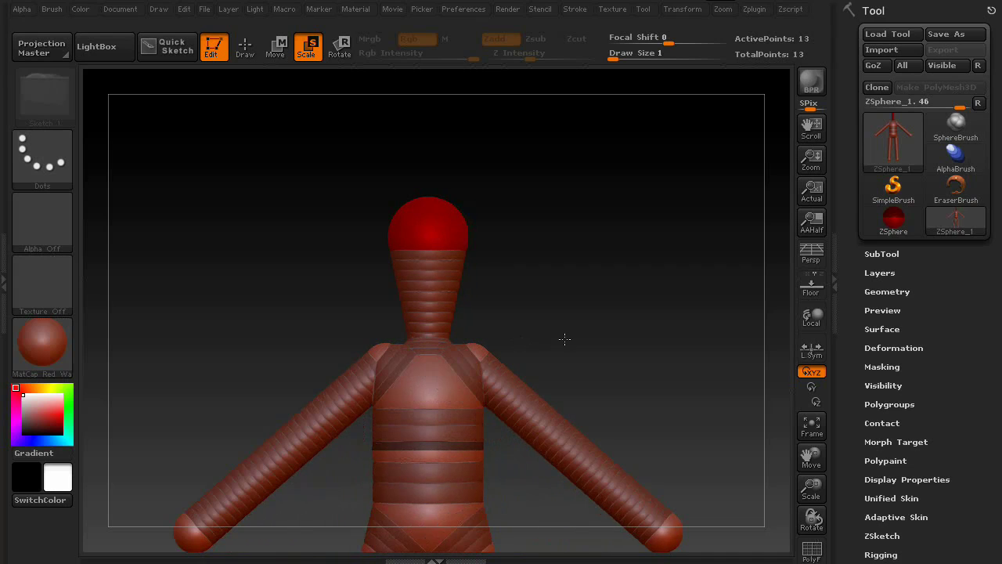
- Insert a ZSphere midway between head and torso, scale it down and move it lower to shape a narrow neck
click(245, 52)
click(427, 296)
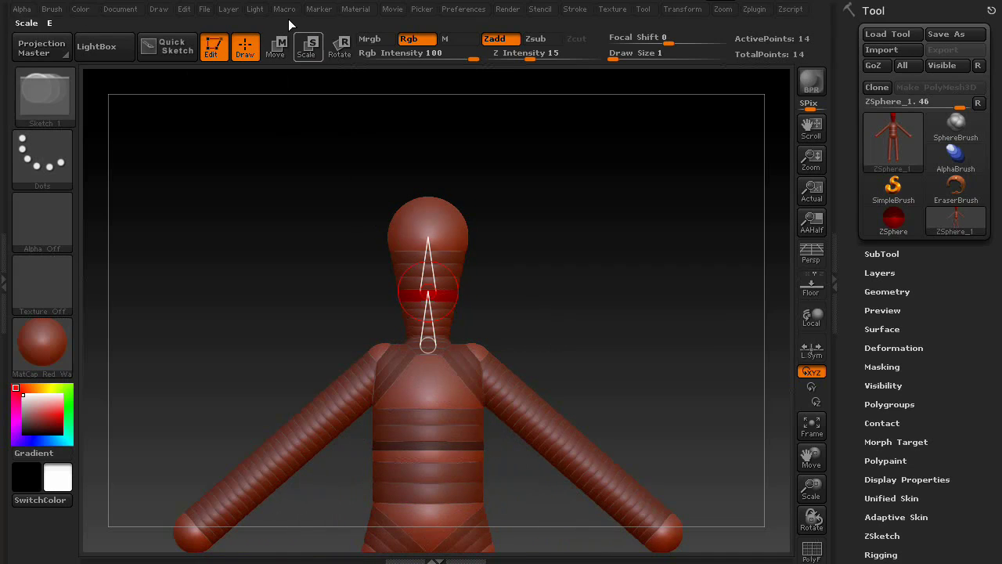
click(310, 45)
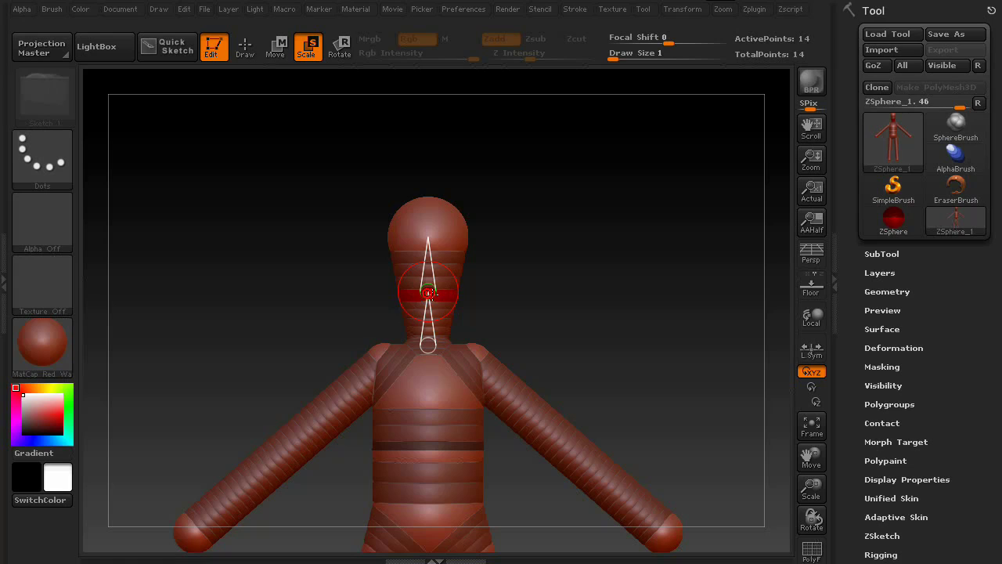
drag(428, 277, 429, 234)
drag(554, 276, 454, 283)
click(278, 49)
drag(565, 363, 625, 361)
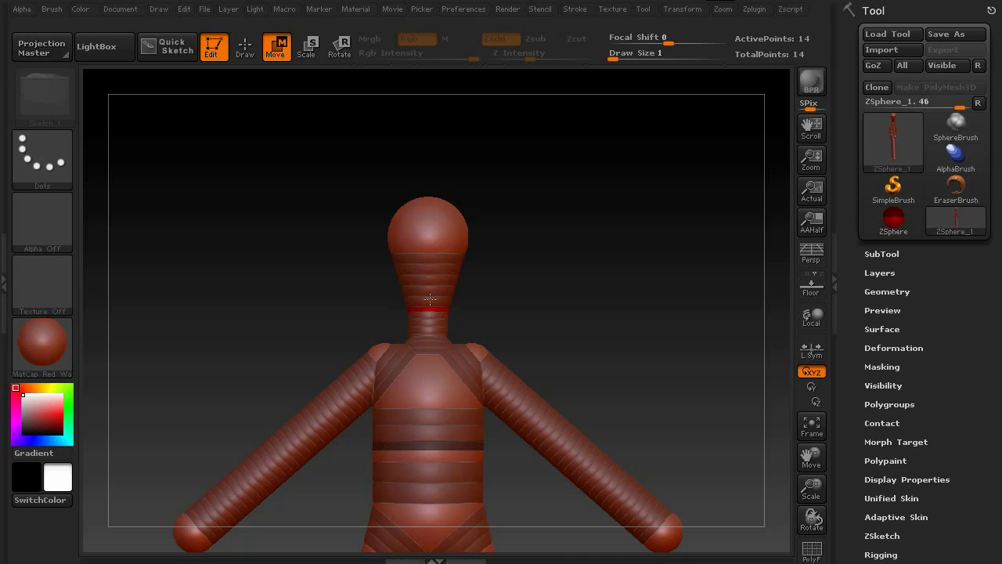
- Adjust the position of the head and neck ZSpheres in side view, checking the adaptive skin preview
key(a)
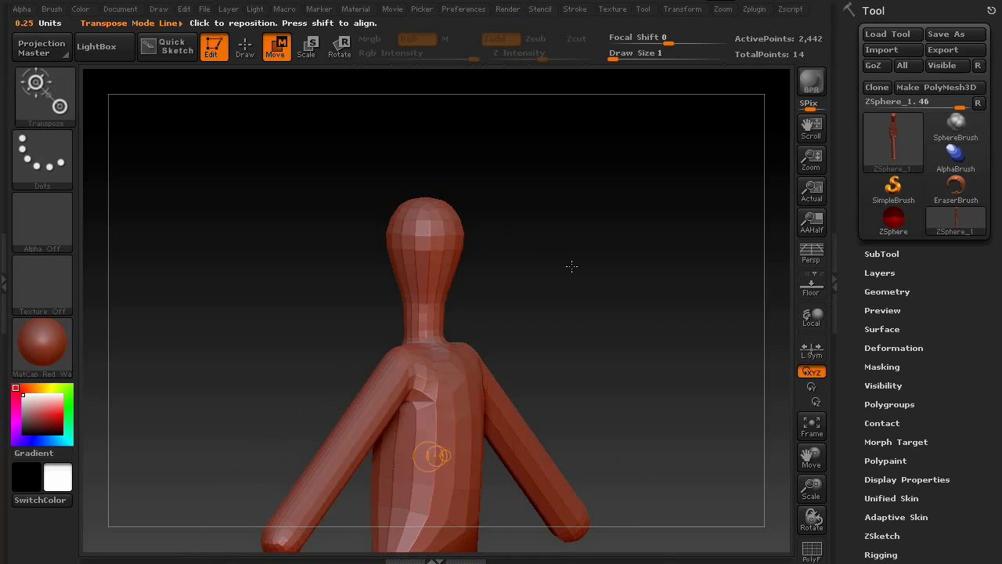
mouse_move(613, 305)
mouse_down()
mouse_move(647, 300)
mouse_move(546, 311)
mouse_move(620, 295)
mouse_up()
key(a)
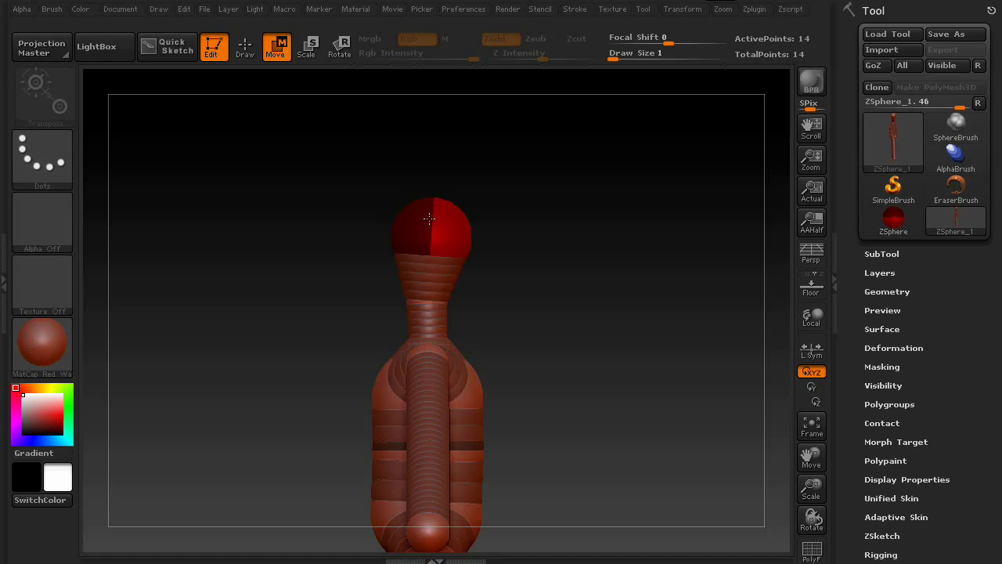
key(a)
drag(603, 308, 480, 310)
key(a)
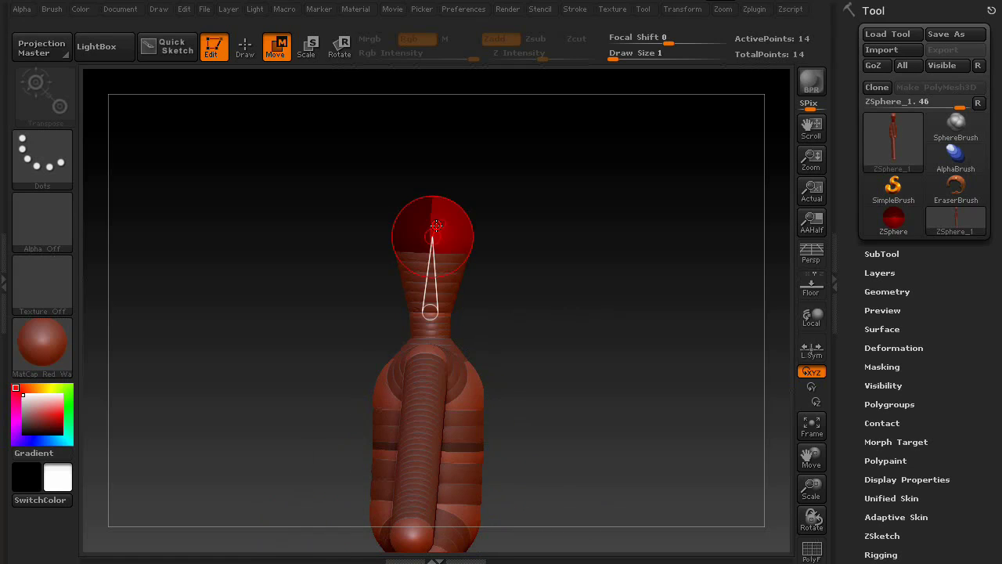
- Preview the whole figure's adaptive skin, including the new head and neck, from the front
key(a)
drag(621, 342, 552, 169)
key(a)
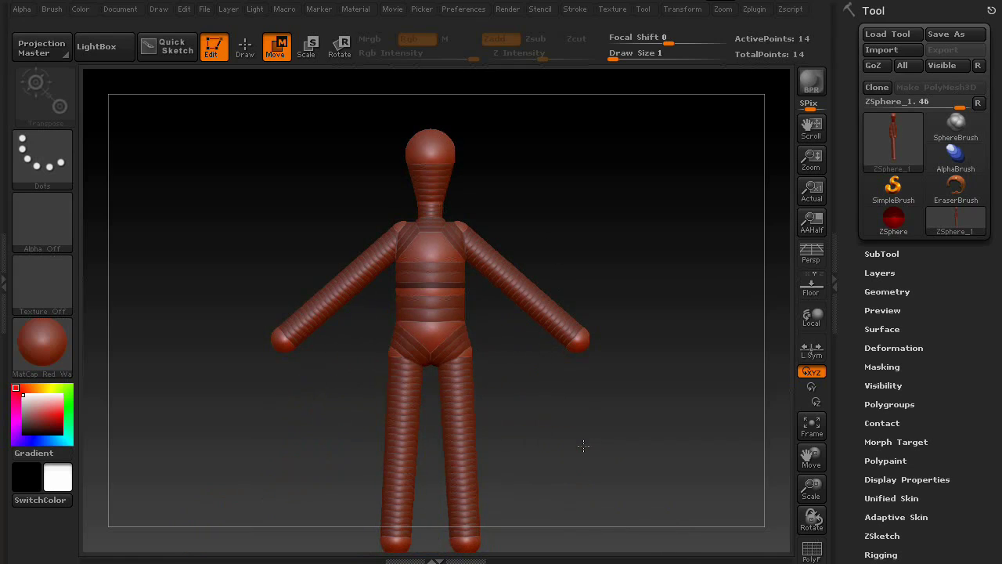
key(a)
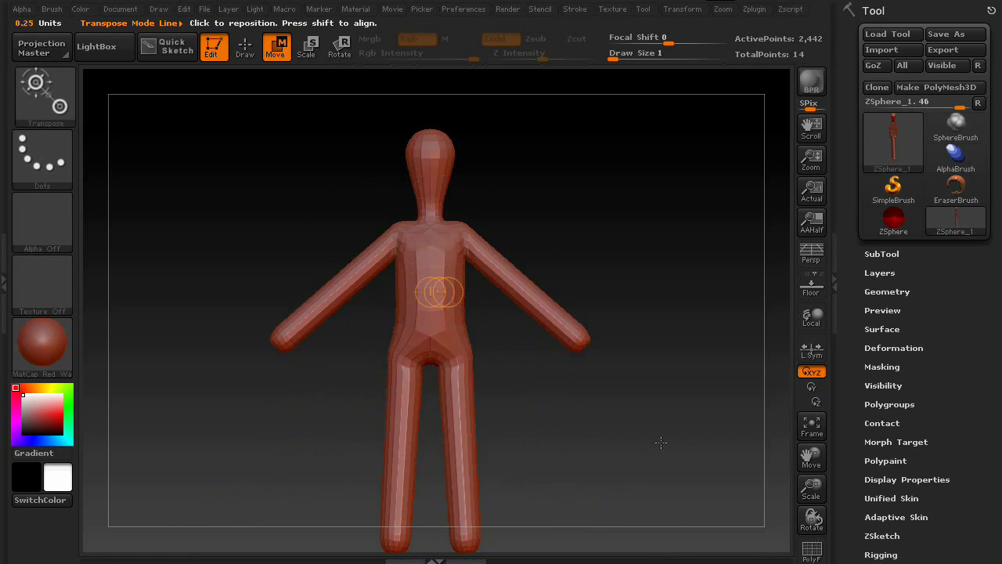
drag(657, 441, 692, 407)
key(a)
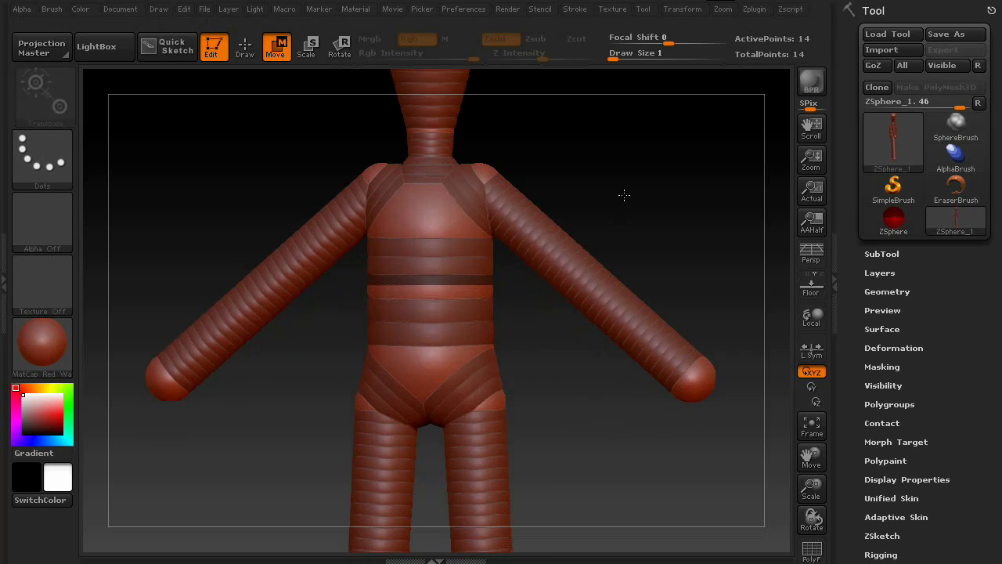
- Move the pelvis ZSphere down to lengthen the torso and raise the hip ZSpheres back up beside it
drag(630, 200, 447, 367)
drag(419, 263, 419, 295)
drag(554, 316, 523, 314)
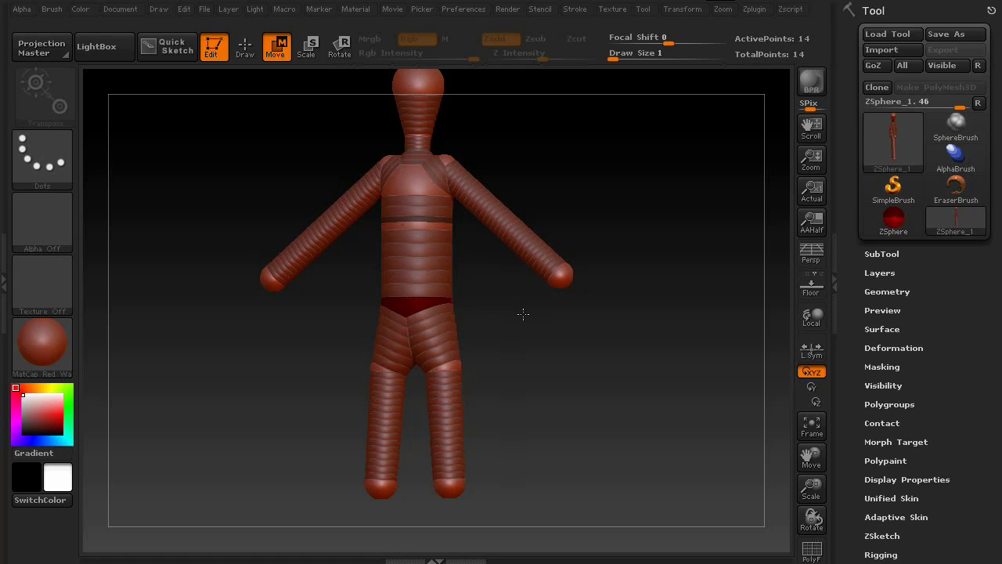
drag(458, 366, 455, 333)
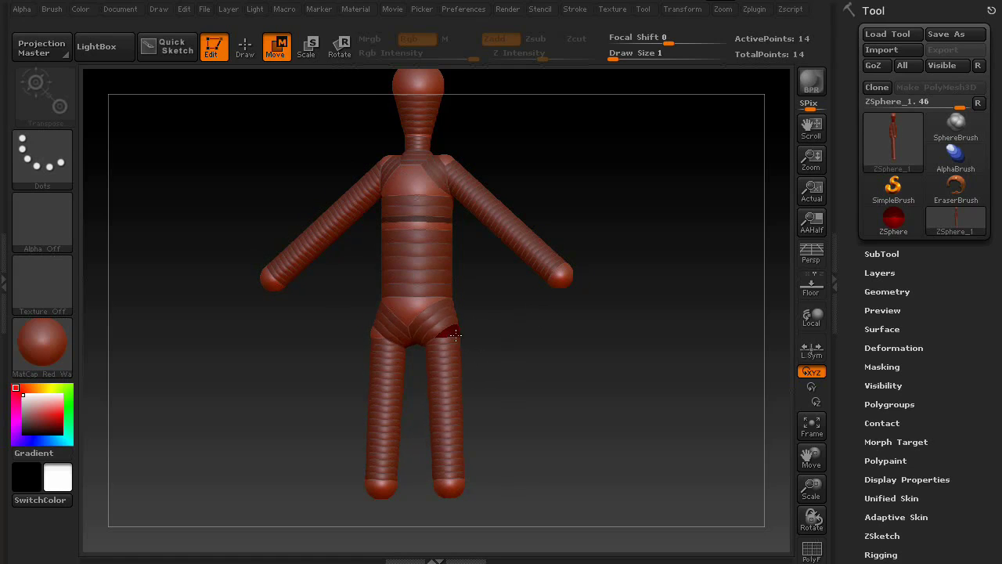
drag(512, 345, 537, 348)
- Move the mirrored shoulder ZSpheres outward and slightly down to widen the shoulders, checking the adaptive skin preview
drag(448, 164, 470, 162)
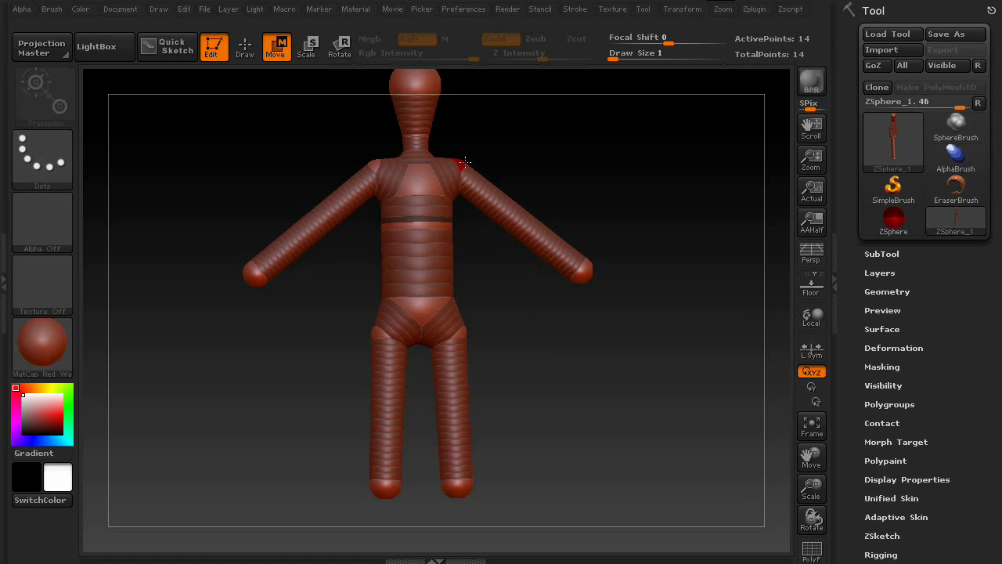
key(a)
mouse_move(634, 432)
mouse_down()
mouse_move(579, 427)
mouse_move(621, 428)
mouse_up()
key(a)
drag(551, 336, 547, 334)
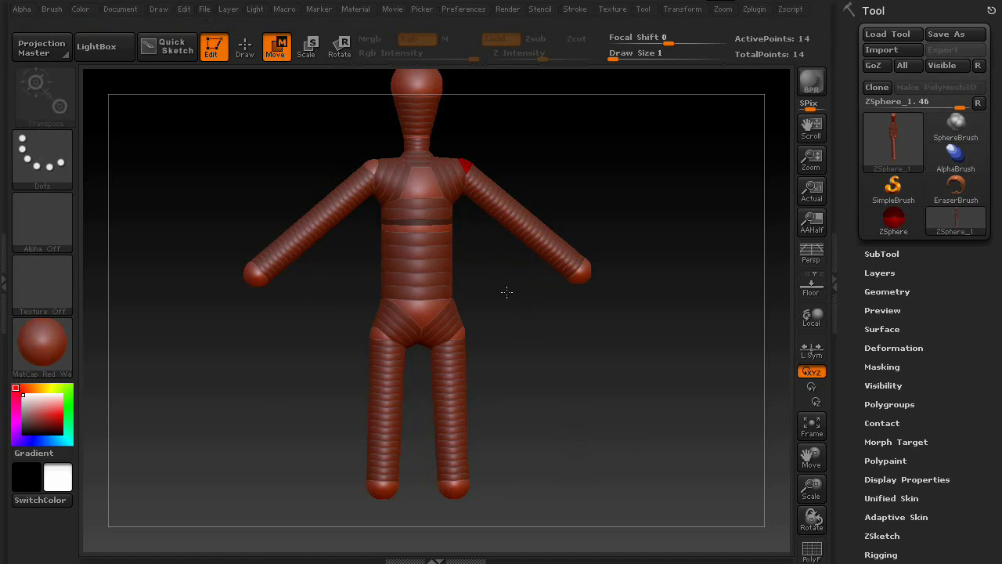
shift+drag(507, 292, 574, 289)
drag(433, 171, 411, 172)
shift+drag(513, 249, 458, 251)
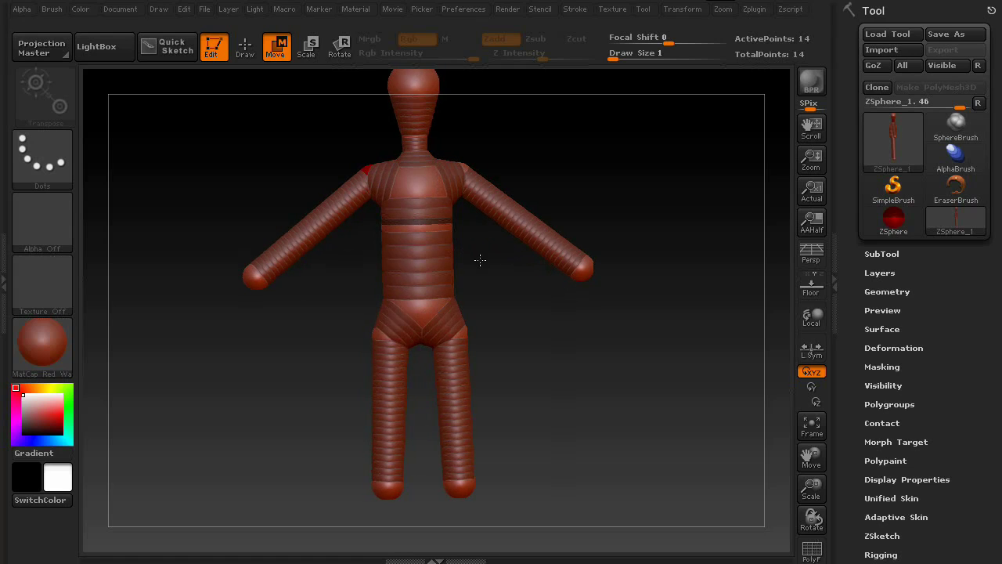
key(a)
key(a)
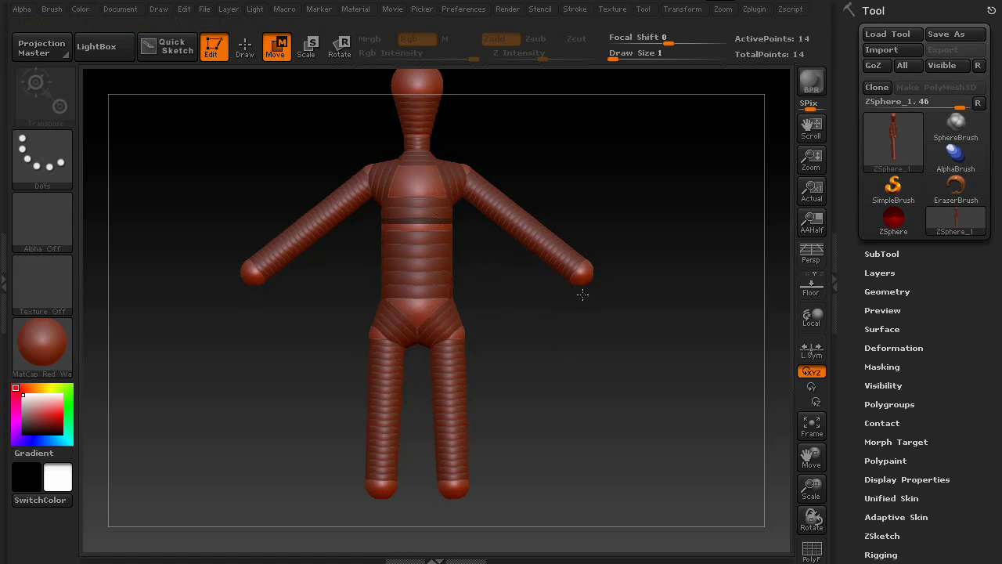
- Move the mirrored hand ZSpheres down and inward so that the arms hang beside the hips
drag(583, 271, 489, 316)
alt+drag(521, 398, 553, 393)
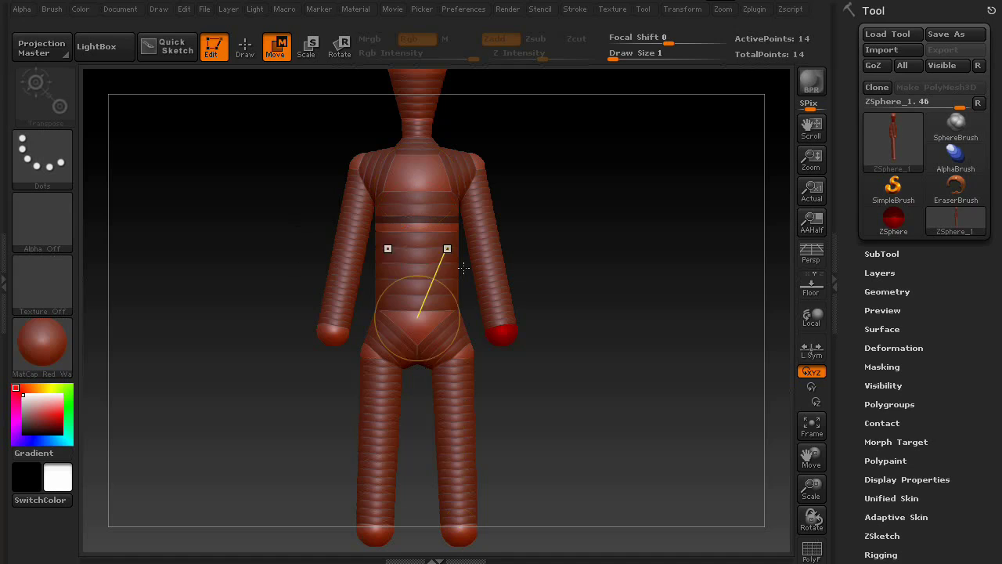
- Move the mirrored foot ZSpheres down to lengthen the legs and raise the mirrored hand ZSpheres outward from the hips
alt+drag(571, 321, 526, 329)
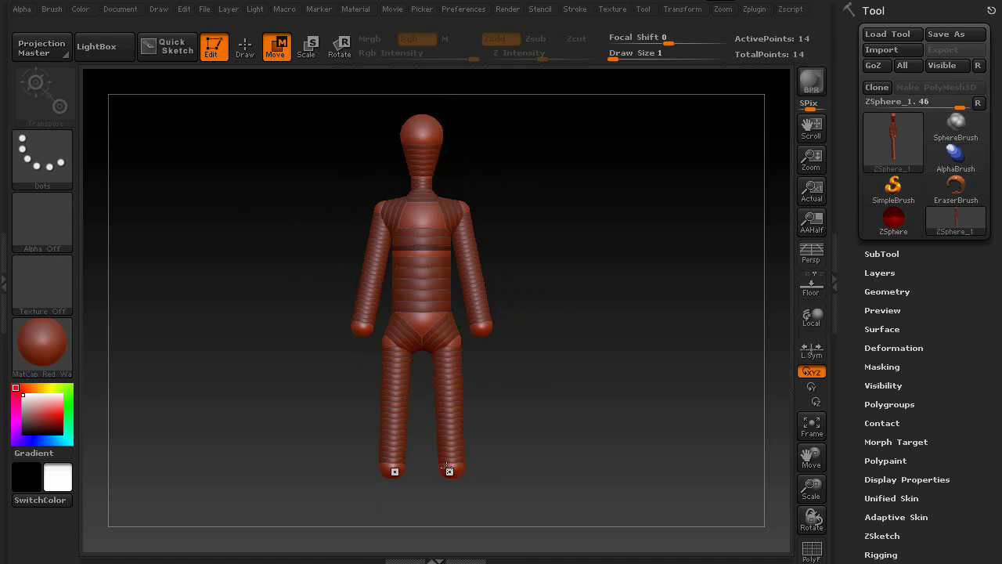
drag(446, 468, 448, 513)
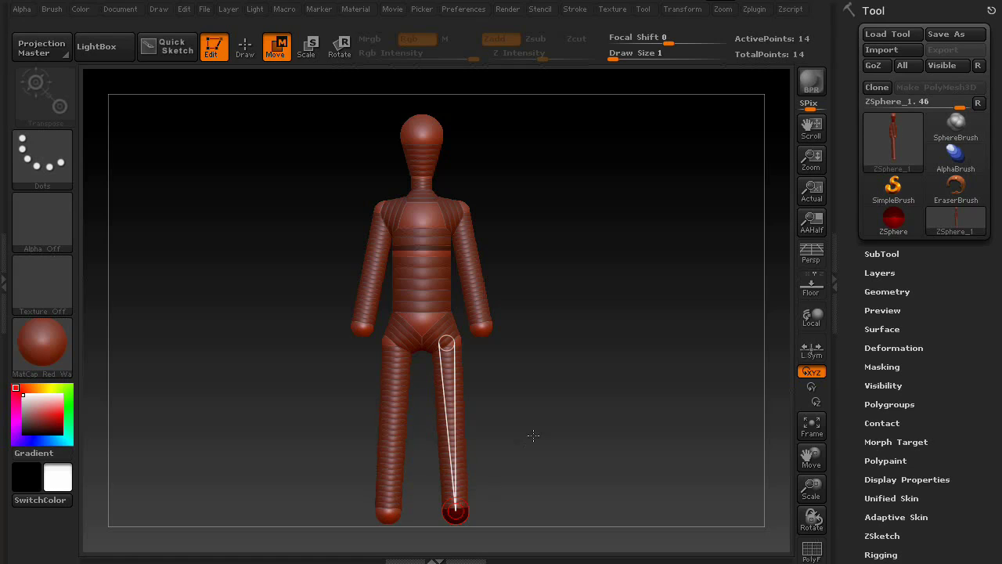
alt+drag(536, 412, 531, 462)
mouse_move(483, 369)
mouse_down()
mouse_move(550, 353)
mouse_move(582, 298)
mouse_move(576, 282)
mouse_up()
- Insert mirrored elbow and knee ZSpheres midway along the arms and legs and check the adaptive skin preview
click(243, 49)
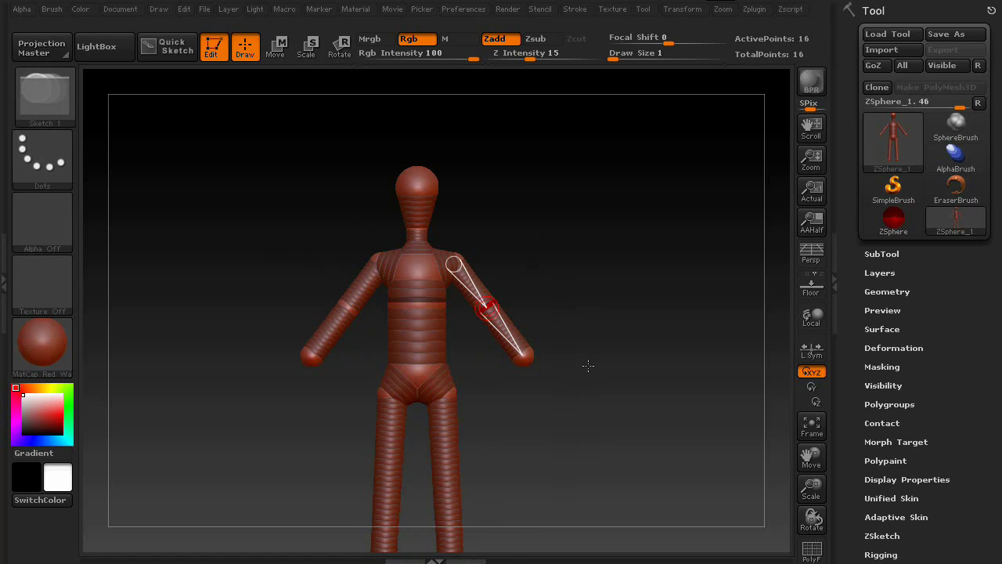
alt+drag(587, 366, 586, 194)
click(444, 307)
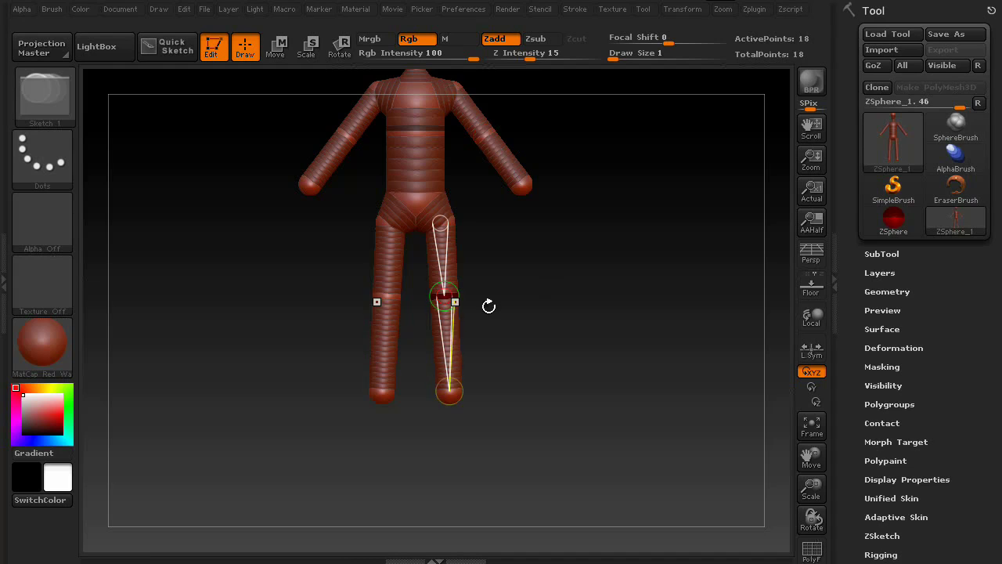
drag(488, 305, 588, 264)
key(a)
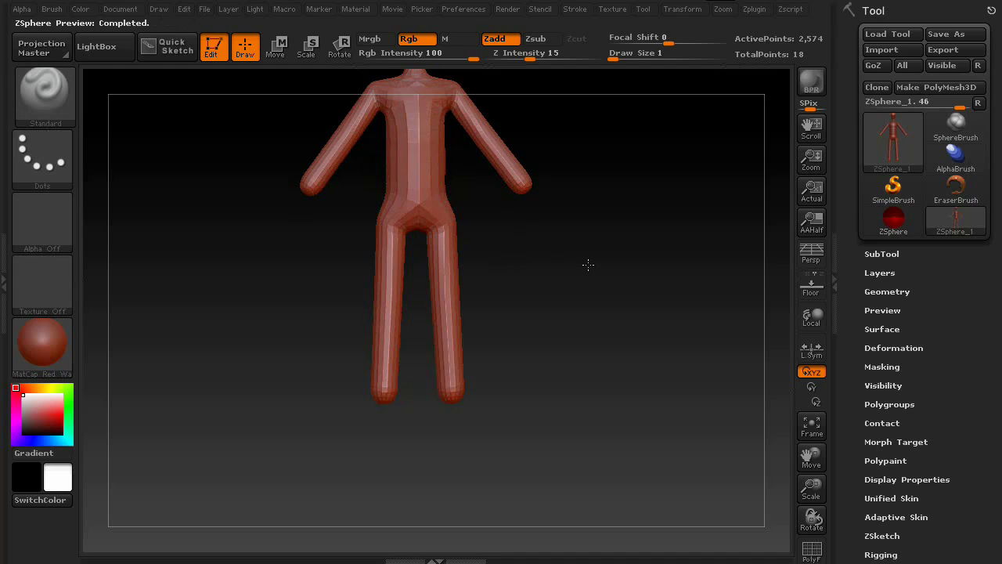
alt+drag(512, 235, 358, 127)
key(a)
- Move the mirrored elbow ZSpheres backward to bend the arms and check the result in the adaptive skin preview
click(275, 45)
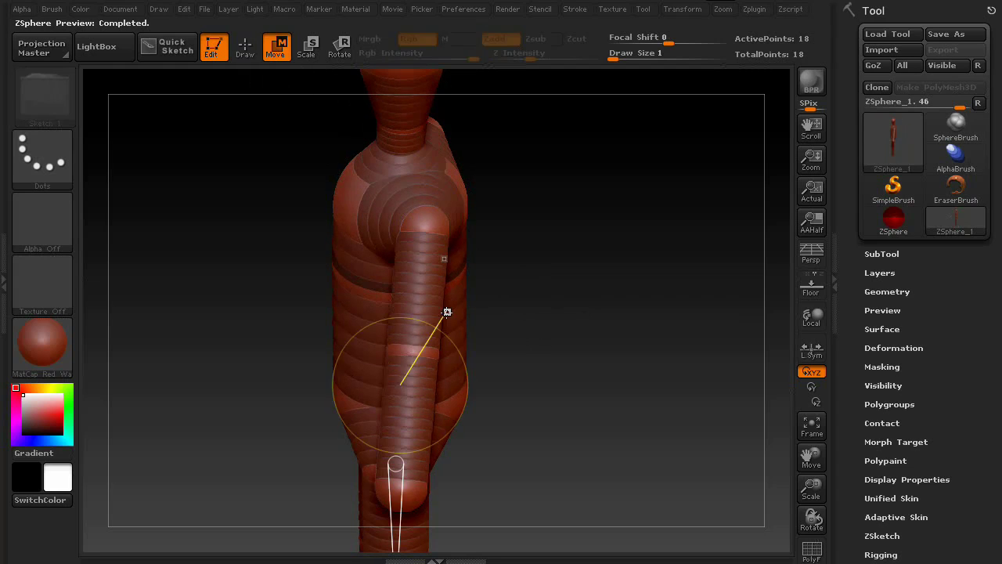
drag(416, 348, 447, 353)
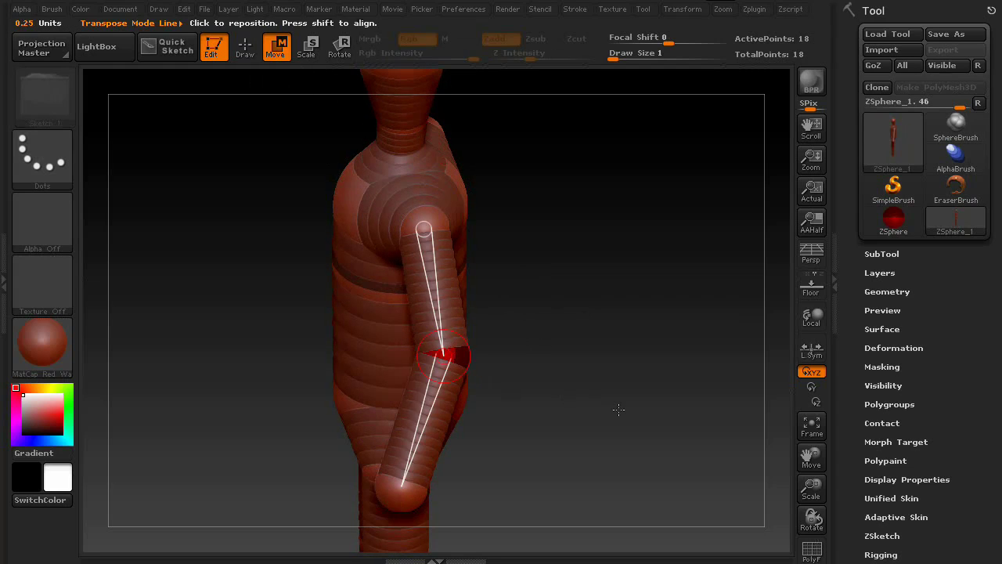
key(a)
drag(543, 438, 606, 364)
alt+drag(597, 445, 480, 347)
key(a)
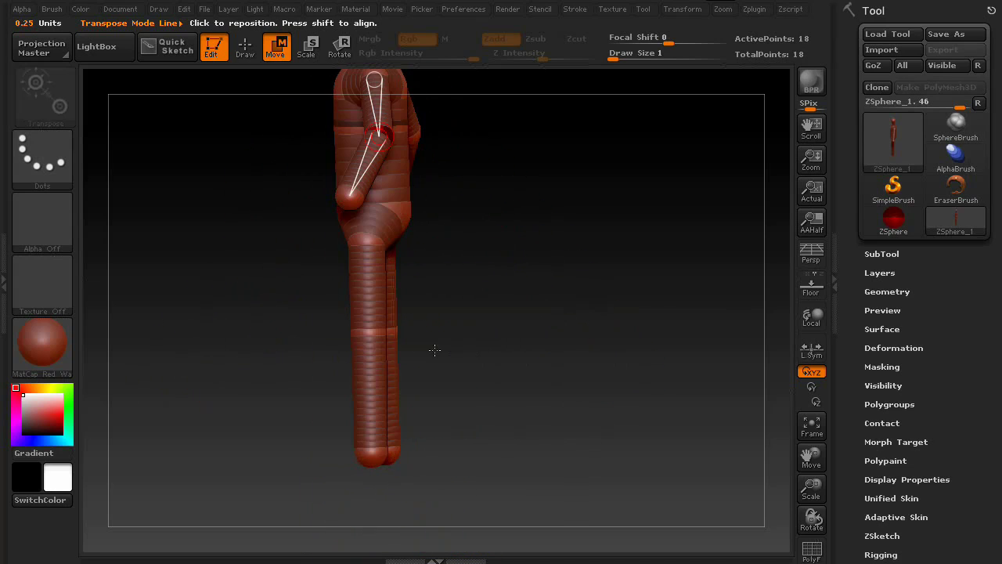
- Move the mirrored knee ZSpheres slightly forward and the foot ZSpheres backward to give the legs a slight bend
drag(370, 333, 358, 332)
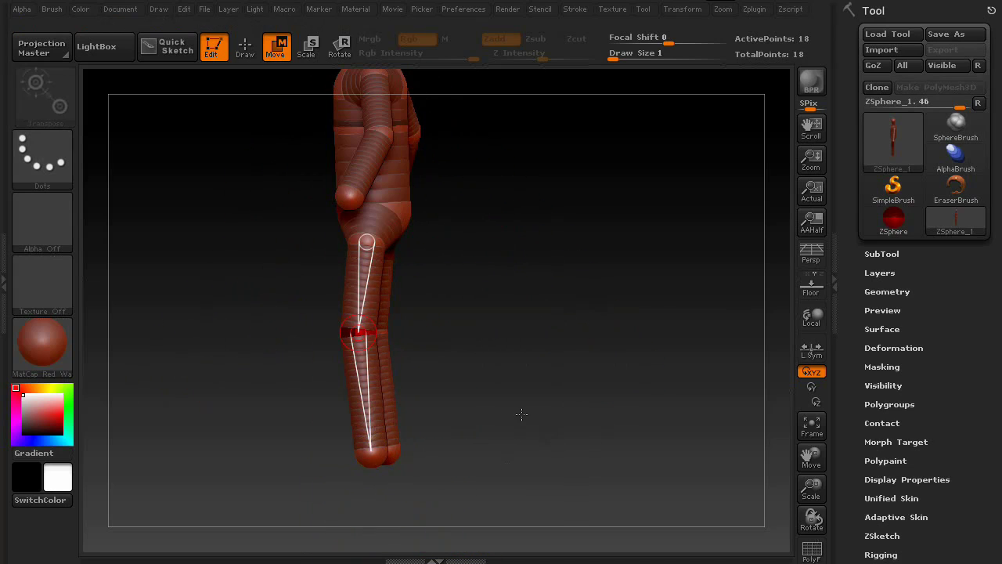
alt+drag(522, 414, 587, 383)
drag(463, 324, 477, 320)
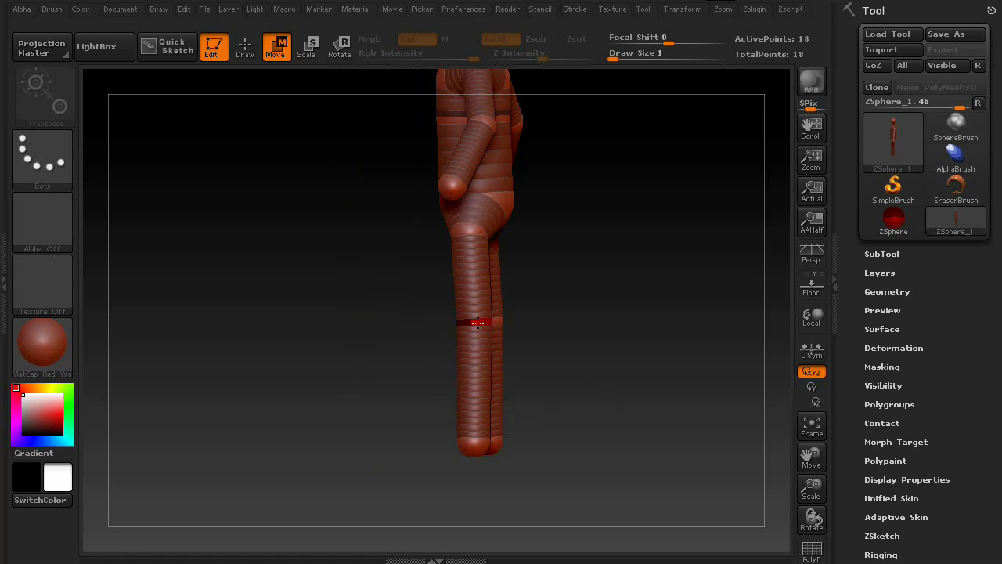
drag(473, 444, 486, 425)
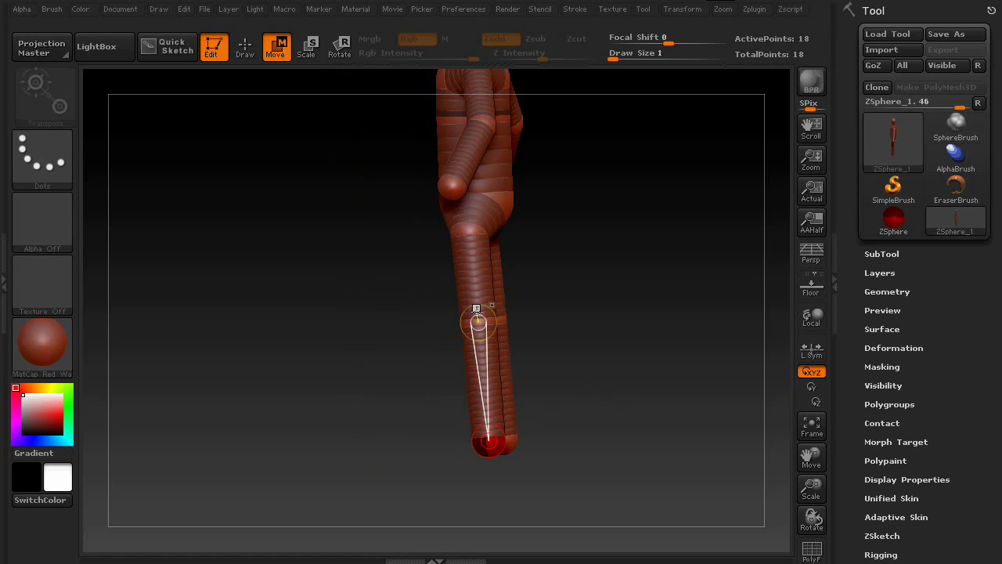
- Preview the adaptive skin of the bent arms and legs from several angles
key(a)
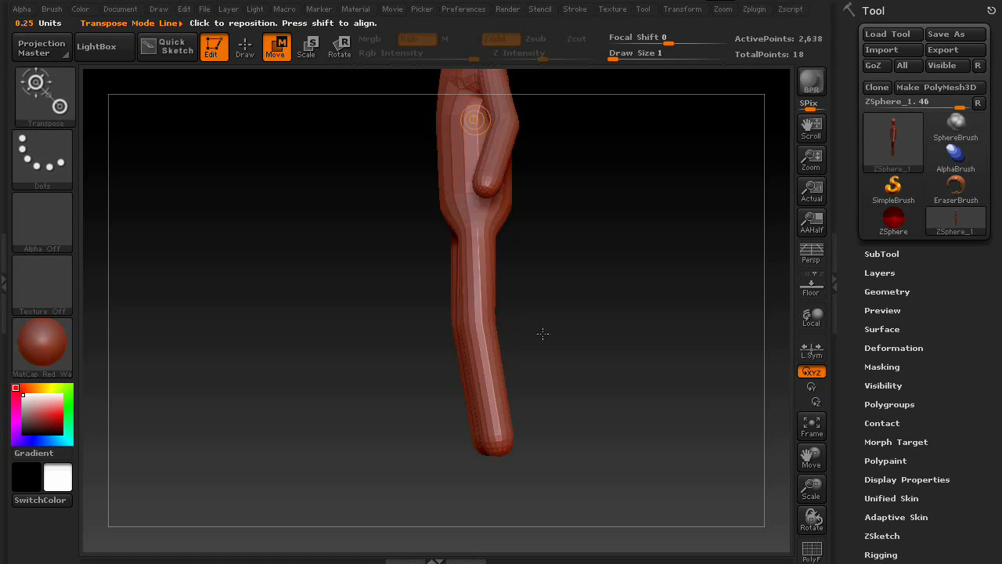
drag(542, 333, 658, 279)
key(a)
key(a)
key(a)
- Draw the first three small mirrored ZSpheres side by side on the end of the hand ZSphere as finger bases
mouse_move(654, 228)
mouse_down()
mouse_move(610, 365)
mouse_move(660, 357)
mouse_move(619, 356)
mouse_move(635, 372)
mouse_move(709, 365)
mouse_move(631, 311)
mouse_move(689, 317)
mouse_move(598, 206)
mouse_up()
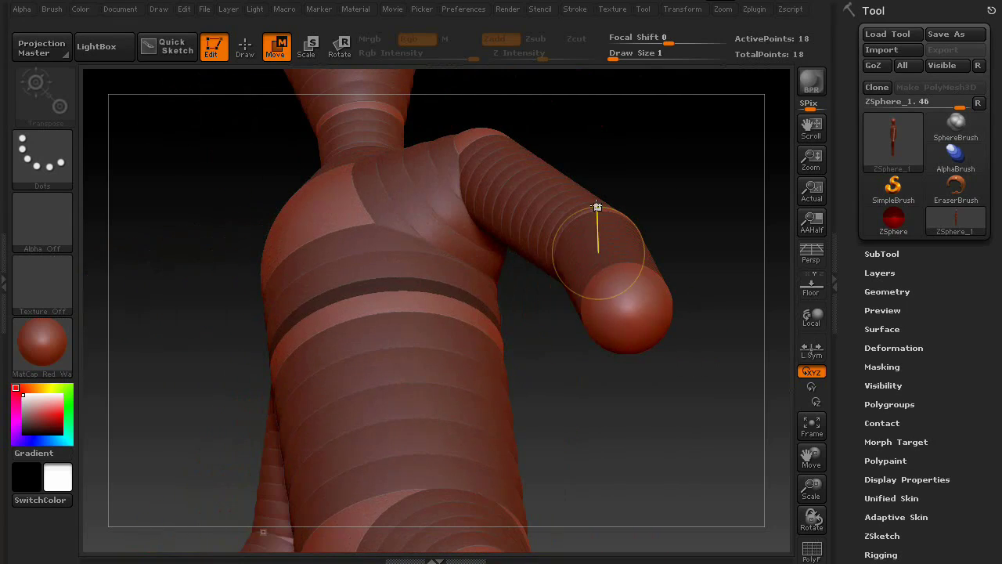
drag(677, 341, 556, 212)
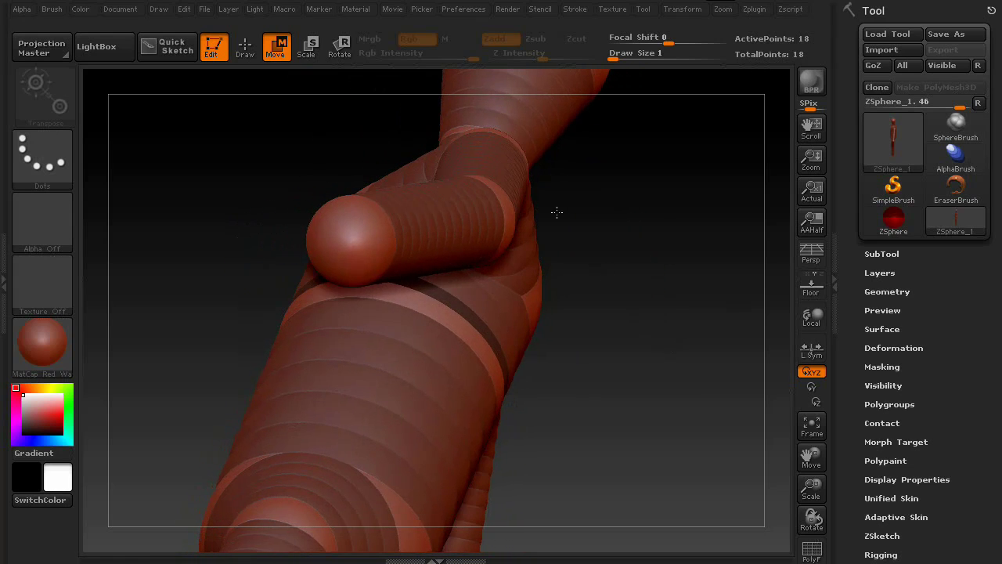
click(256, 54)
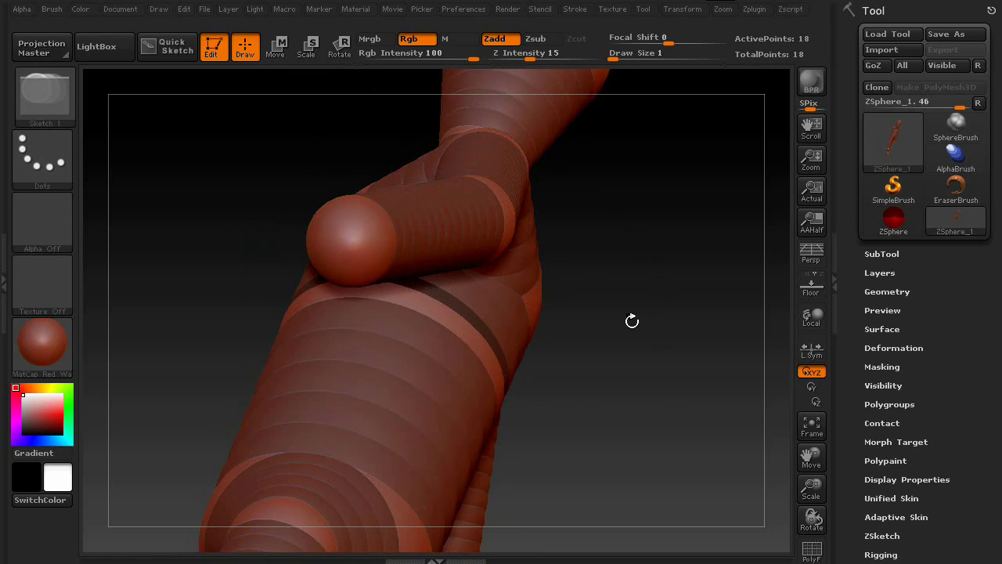
drag(631, 321, 587, 250)
drag(645, 305, 479, 293)
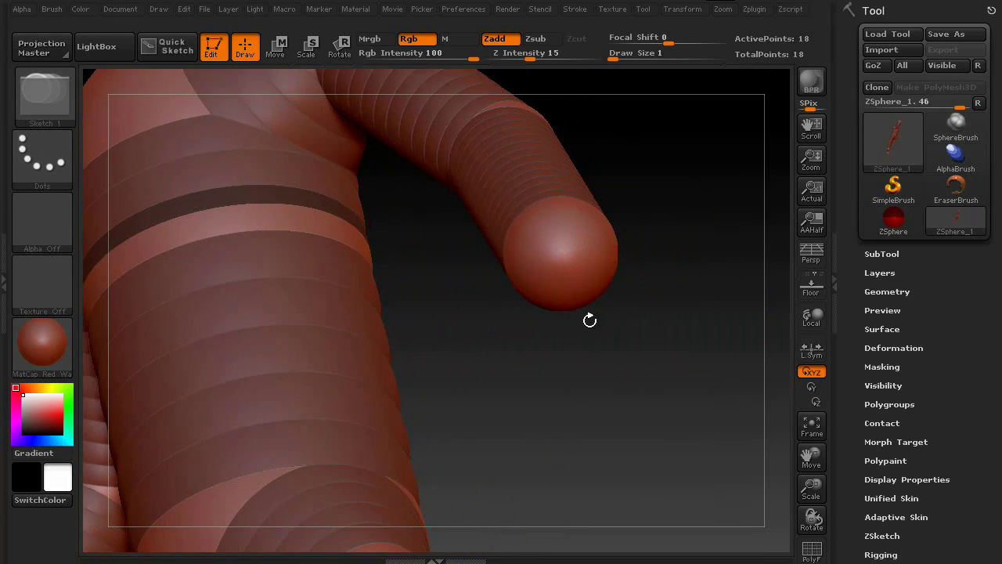
drag(535, 356, 595, 337)
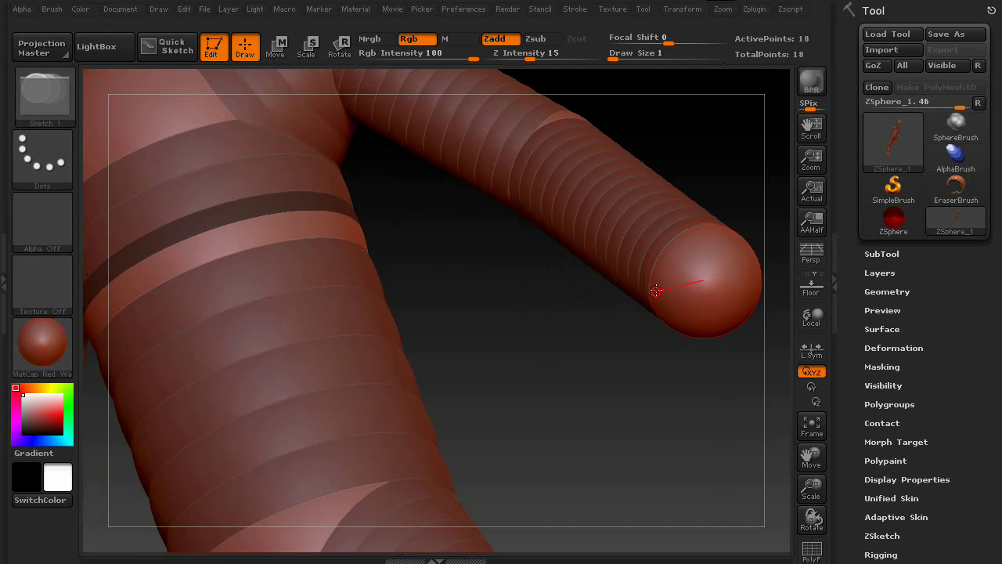
drag(671, 277, 675, 289)
drag(575, 369, 559, 339)
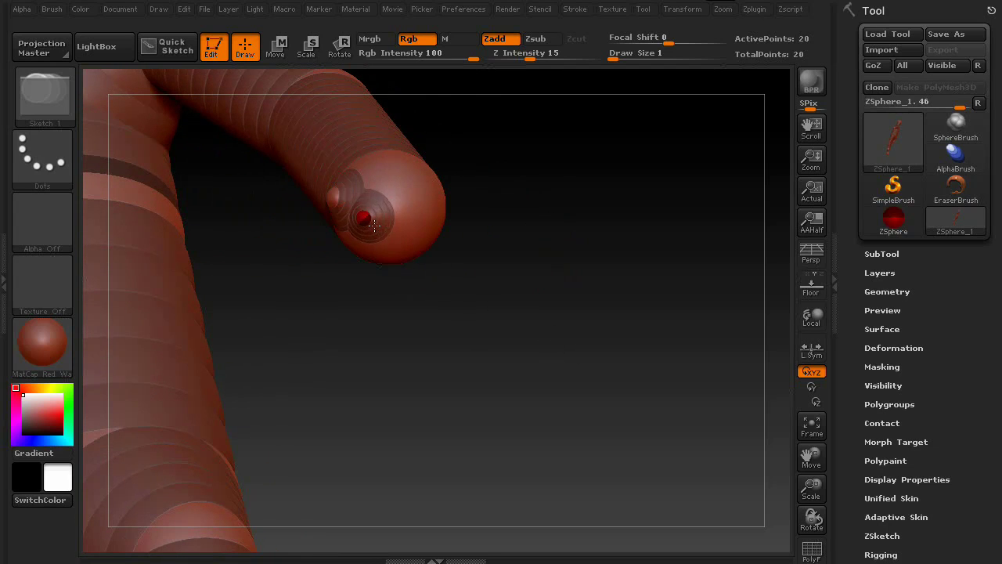
drag(450, 282, 415, 240)
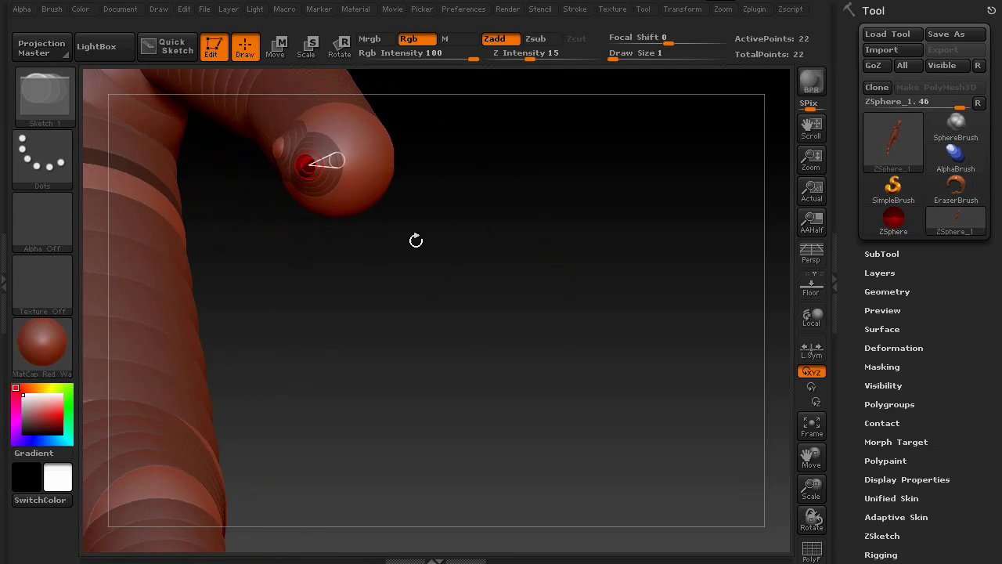
drag(349, 182, 352, 184)
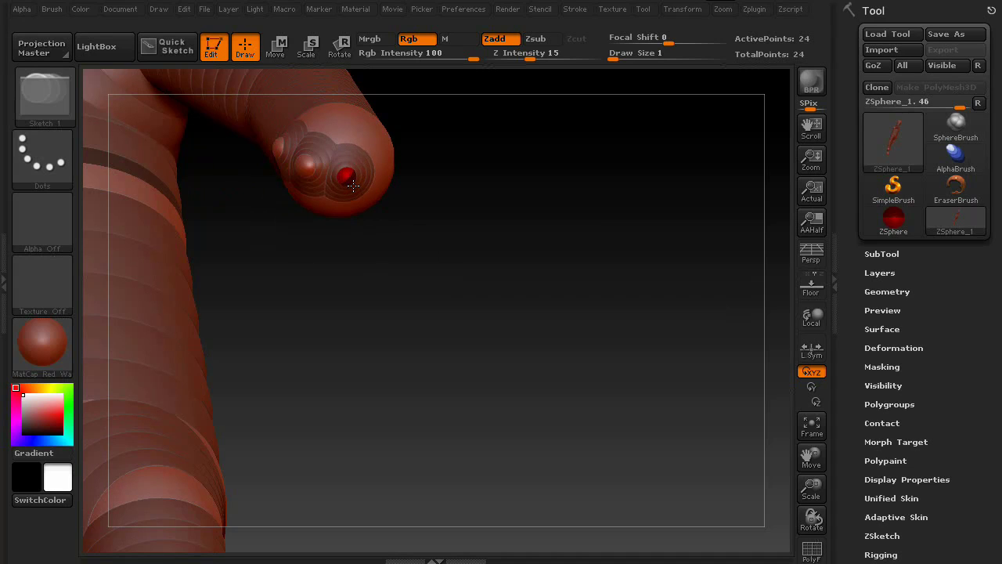
- Add the fourth and fifth small mirrored ZSpheres beside the others to complete the row of digit bases on the hand
drag(448, 212, 406, 228)
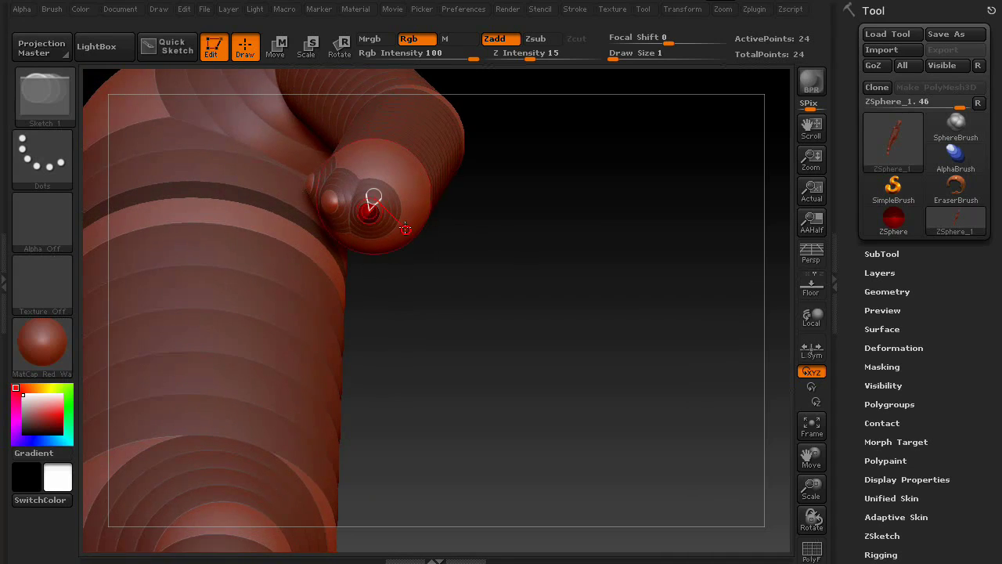
drag(499, 249, 512, 259)
drag(568, 331, 734, 333)
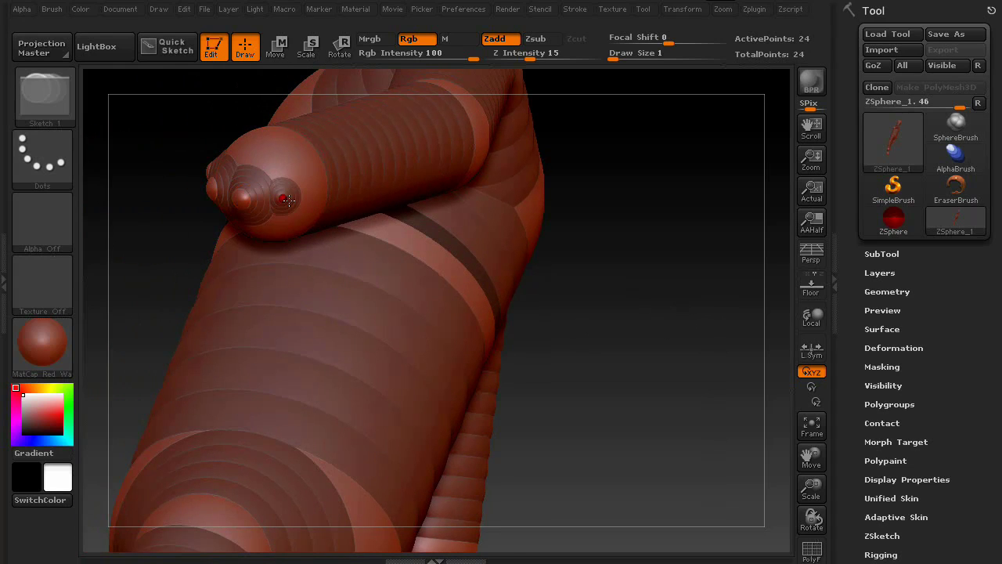
click(288, 200)
drag(655, 305, 633, 306)
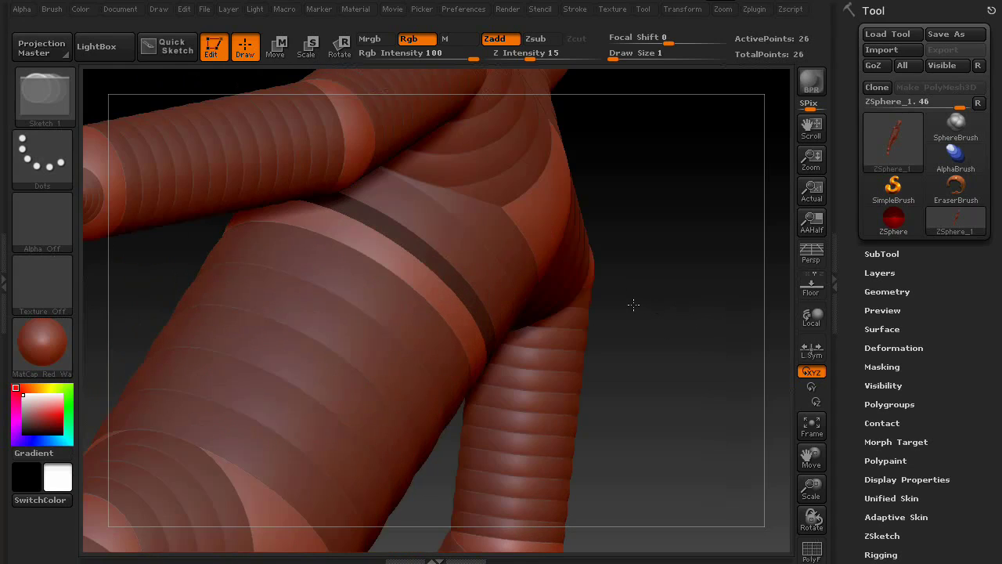
drag(193, 259, 349, 242)
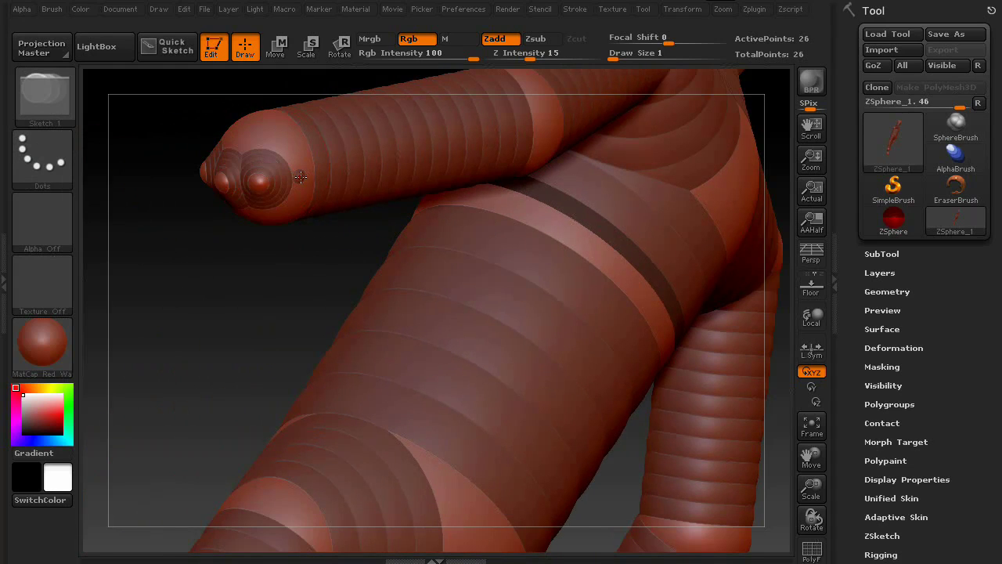
drag(301, 177, 311, 181)
- Enable Local rotation and make the outermost digit ZSphere on the hand the focus for orbiting
drag(292, 213, 268, 264)
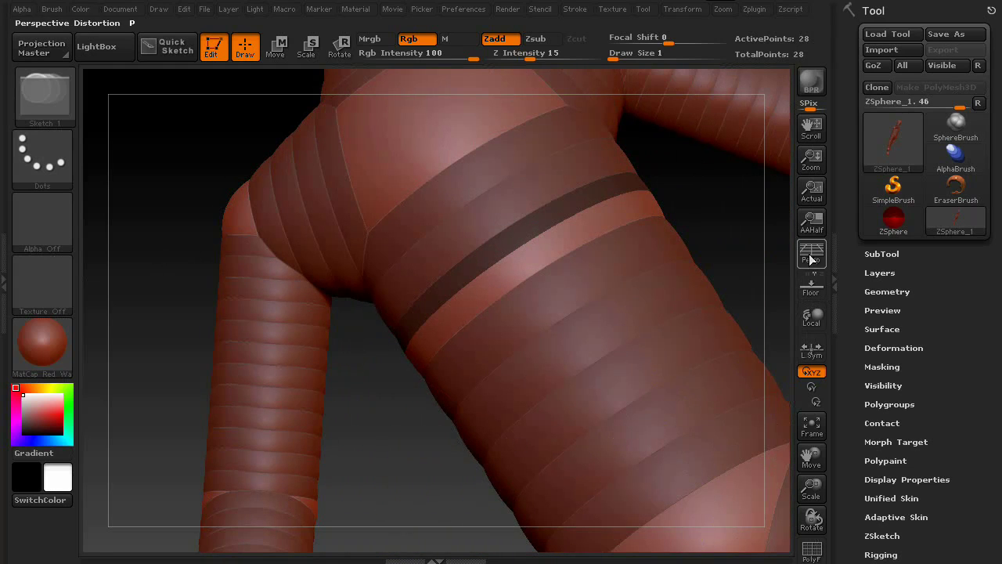
click(811, 317)
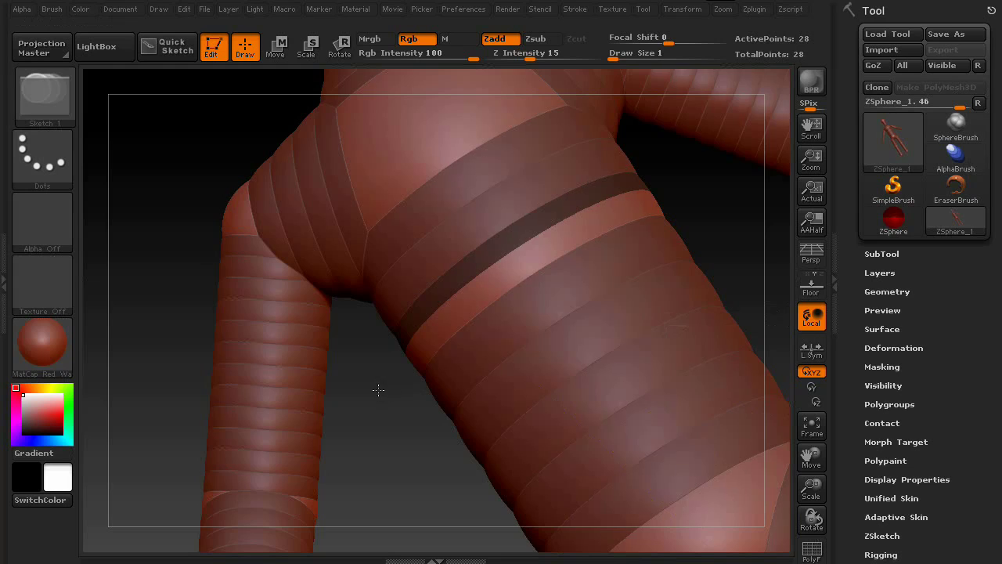
drag(380, 394, 325, 302)
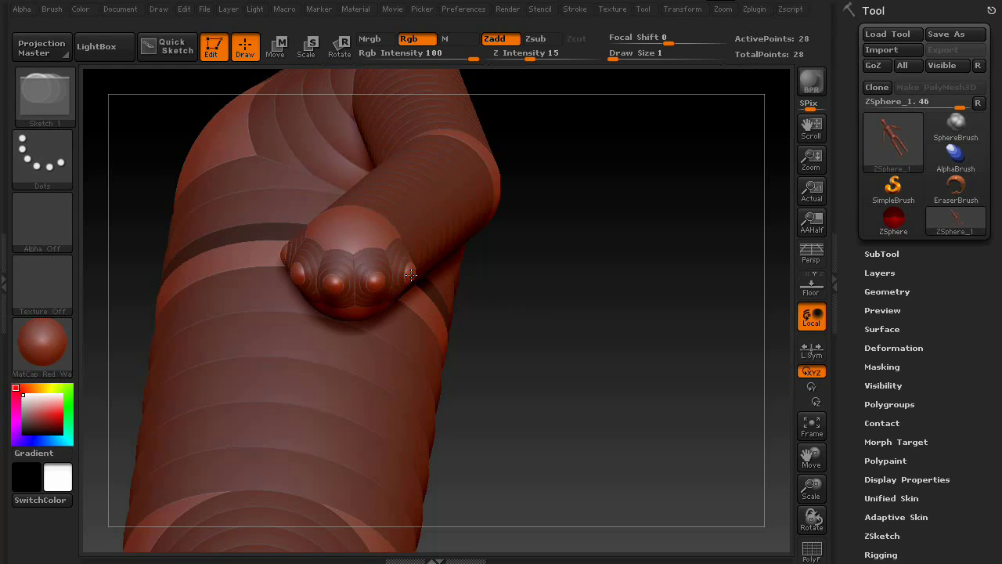
alt+click(414, 274)
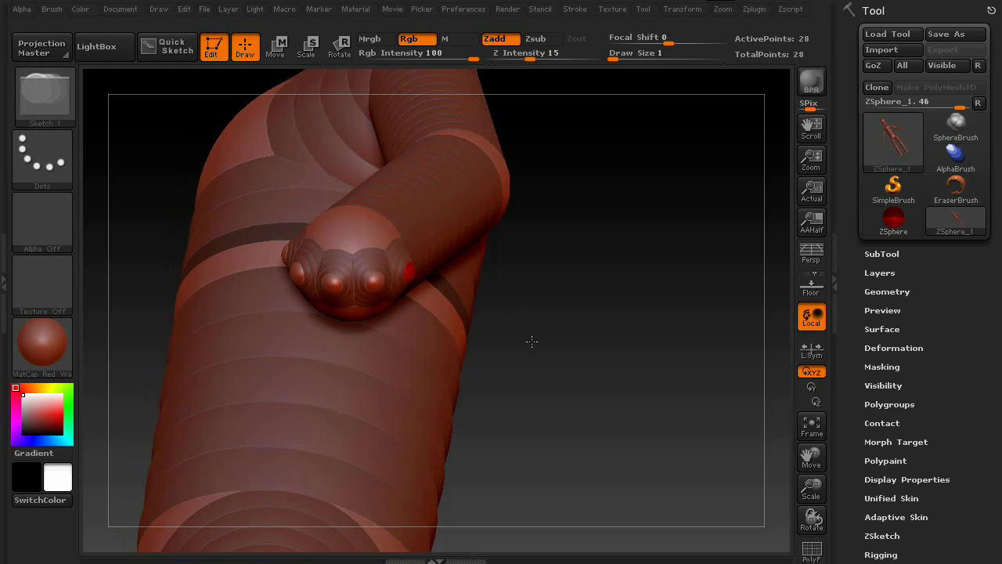
- Draw one more small mirrored ZSphere on each of the five digit bases so that the fingers project from the hand
mouse_move(532, 340)
mouse_down()
mouse_move(365, 350)
mouse_move(439, 371)
mouse_move(292, 333)
mouse_move(333, 198)
mouse_move(472, 275)
mouse_move(383, 374)
mouse_move(501, 368)
mouse_move(324, 346)
mouse_move(330, 314)
mouse_move(348, 293)
mouse_up()
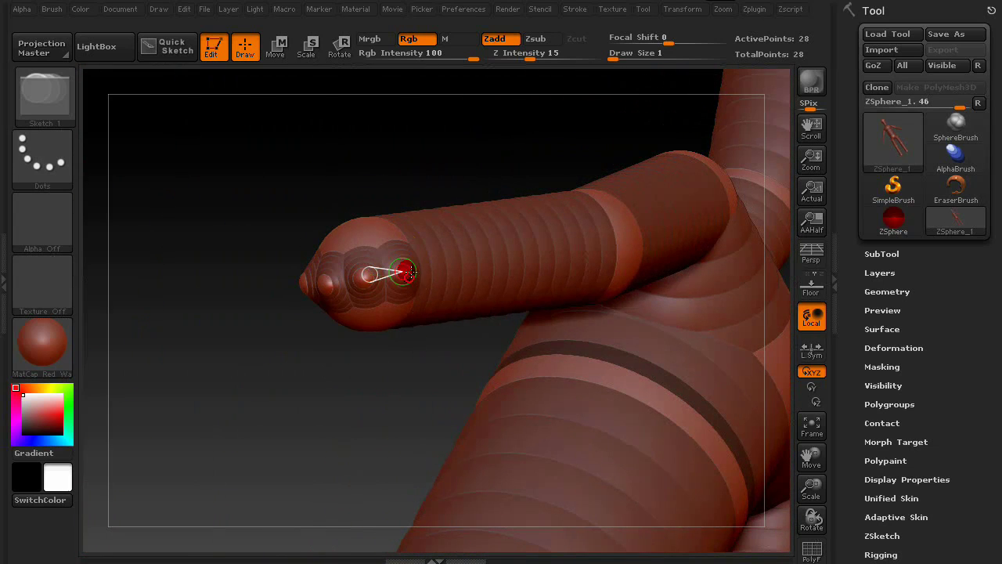
drag(365, 348, 320, 352)
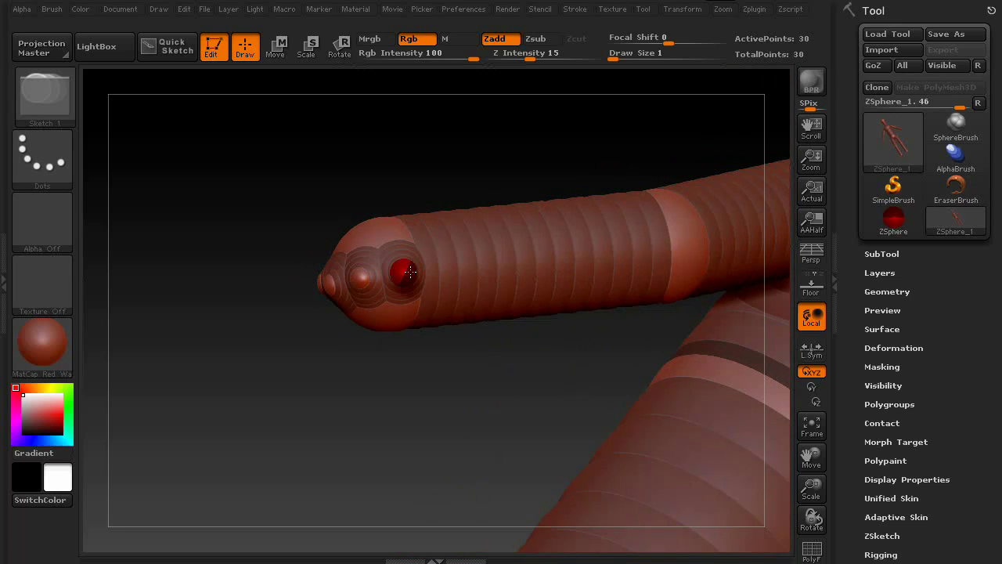
mouse_move(356, 368)
mouse_down()
mouse_move(342, 416)
mouse_move(376, 412)
mouse_move(391, 288)
mouse_up()
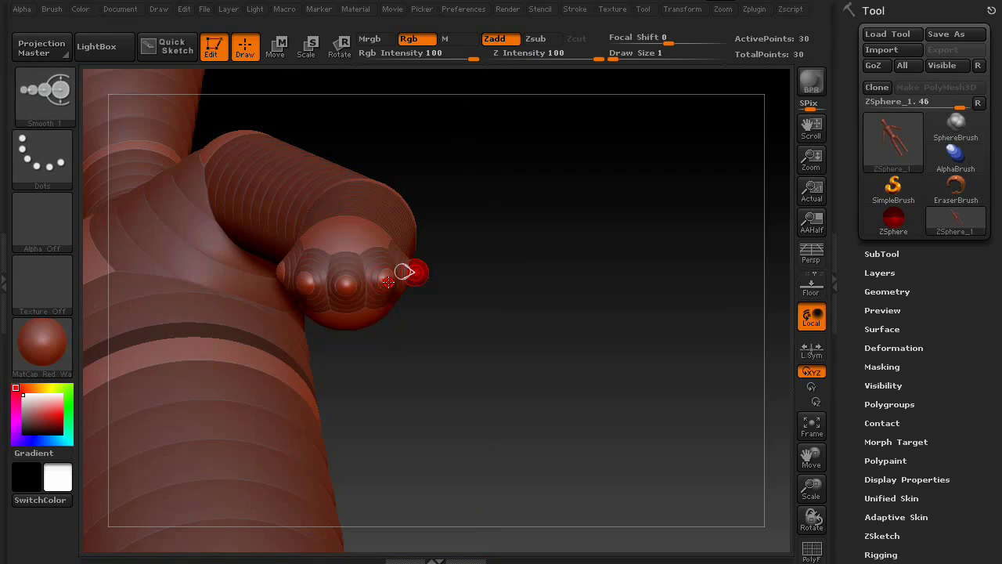
key(ctrl+z)
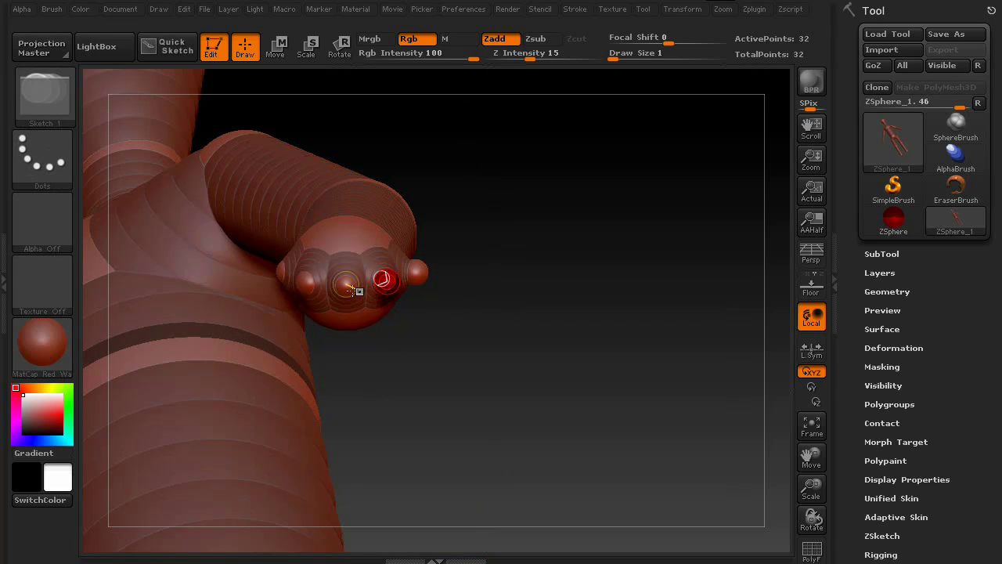
drag(385, 365, 369, 315)
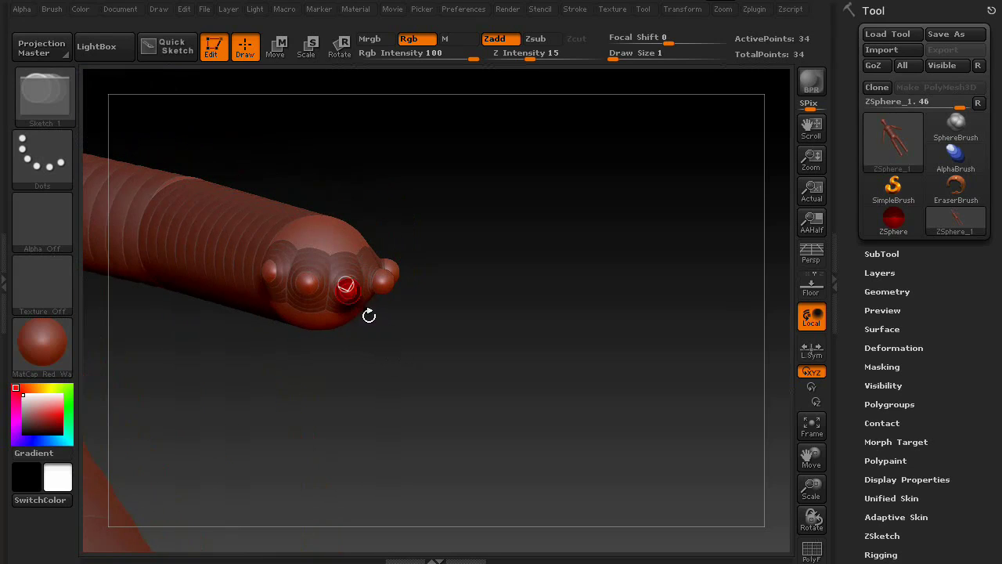
shift+drag(315, 287, 306, 284)
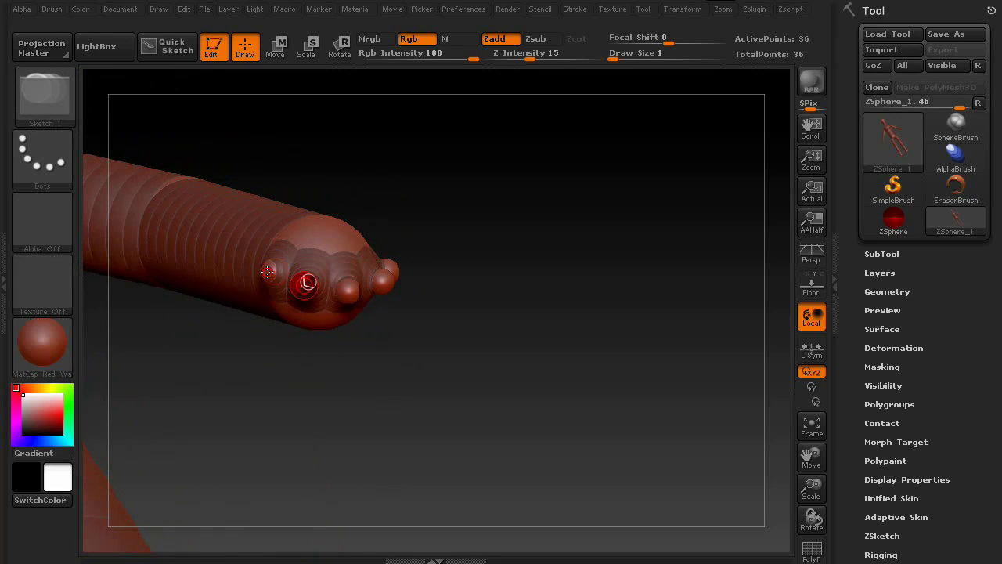
drag(498, 313, 481, 431)
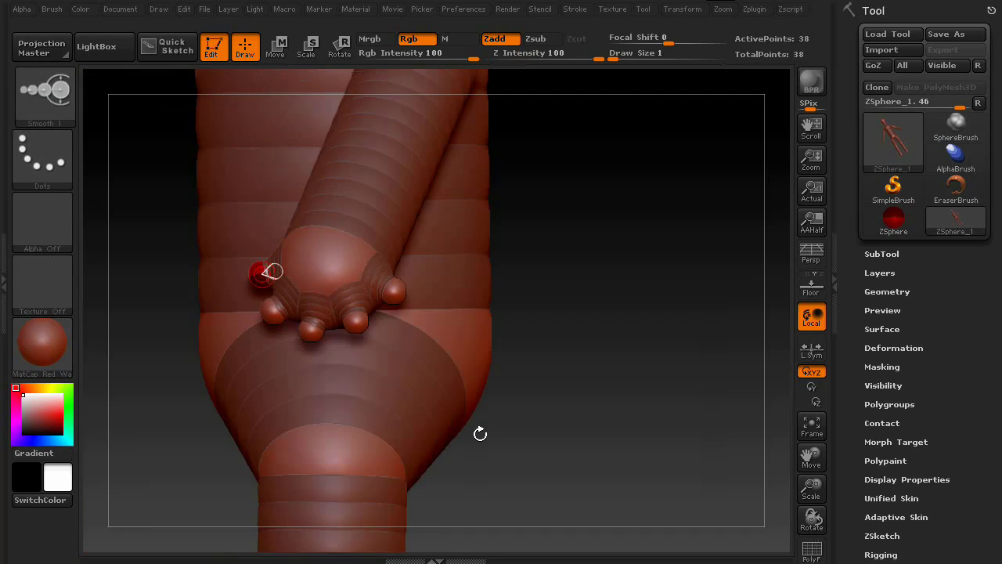
- Move the five digit end ZSpheres away from the palm to form four long fingers and an outward-angled thumb
drag(528, 404, 537, 435)
click(281, 52)
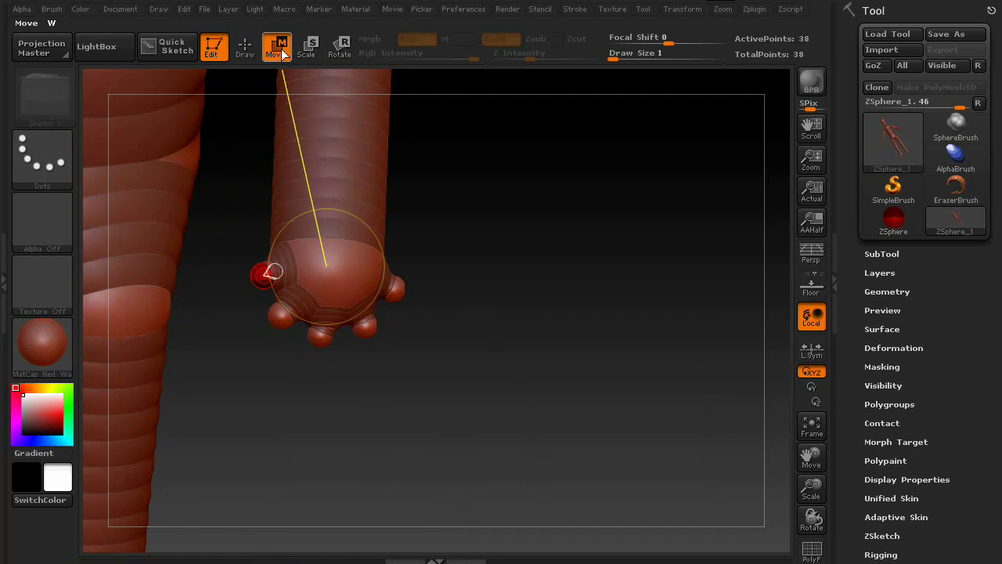
mouse_move(451, 275)
mouse_down()
mouse_move(345, 347)
mouse_move(312, 476)
mouse_up()
drag(364, 330, 349, 448)
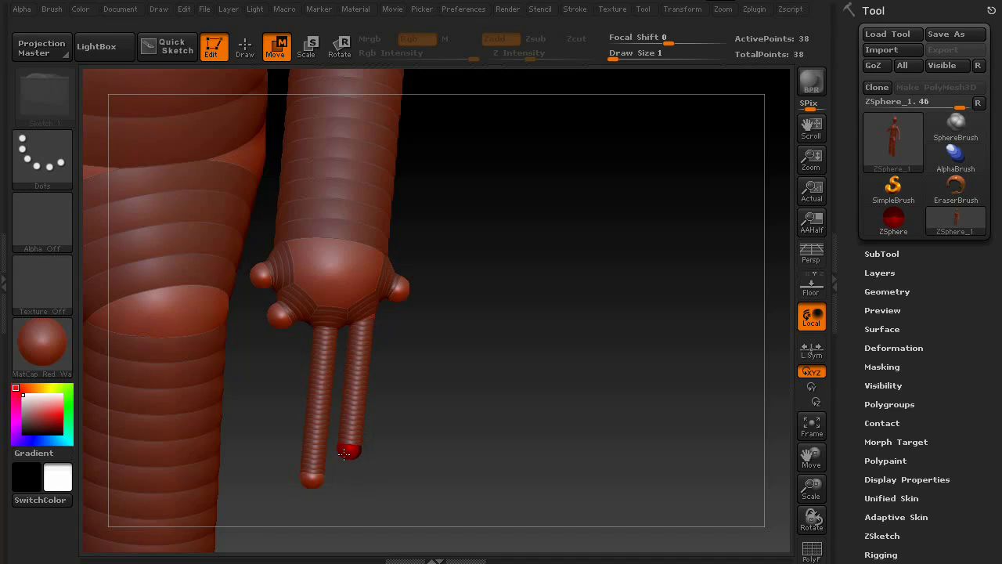
drag(398, 293, 383, 413)
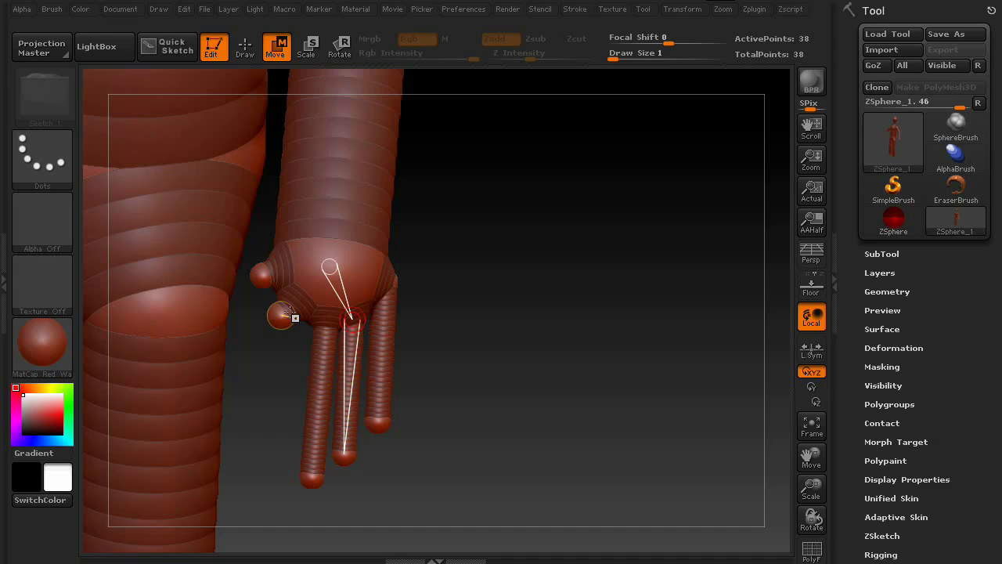
drag(279, 315, 281, 444)
drag(260, 276, 221, 361)
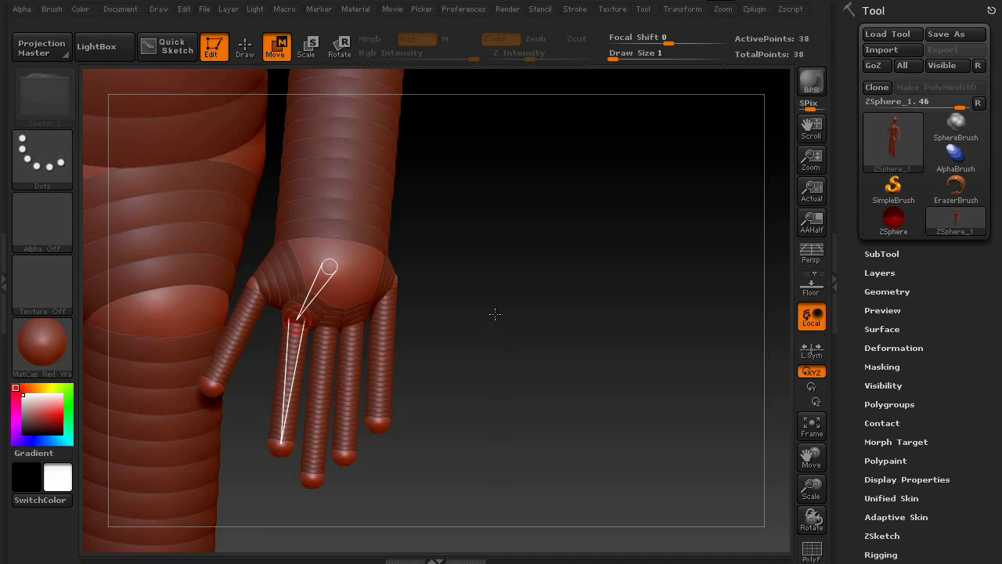
- Preview the hand as an adaptive skin mesh from another angle and return to the ZSphere display
drag(494, 314, 445, 321)
key(a)
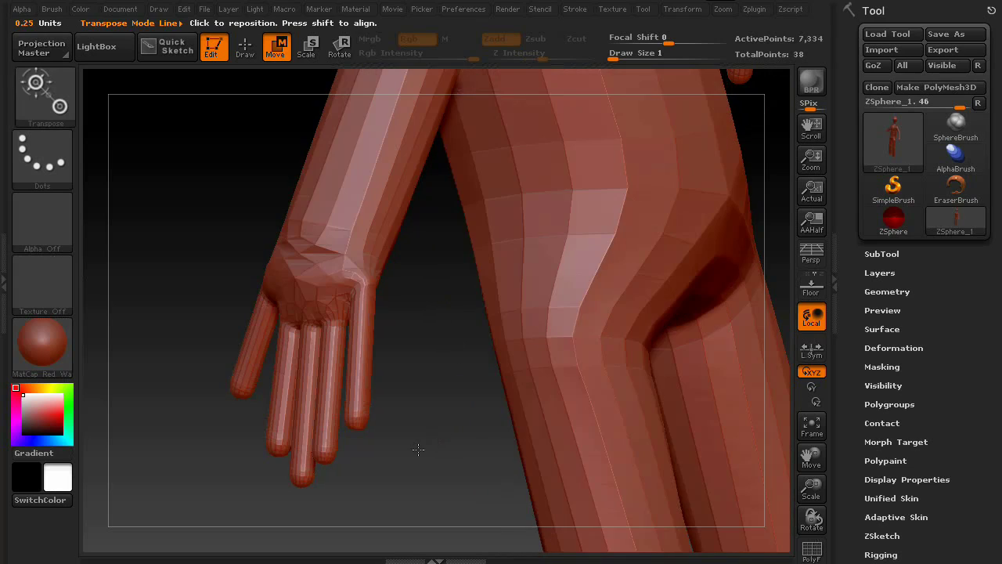
drag(419, 445, 453, 455)
key(a)
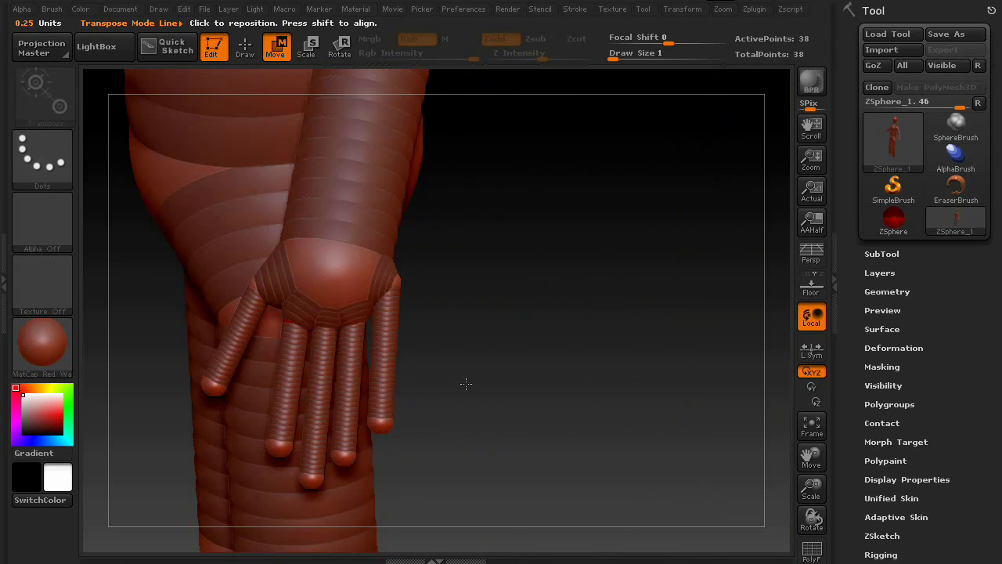
- Scale the little finger's base ZSphere and move it slightly along the palm edge
drag(462, 384, 421, 329)
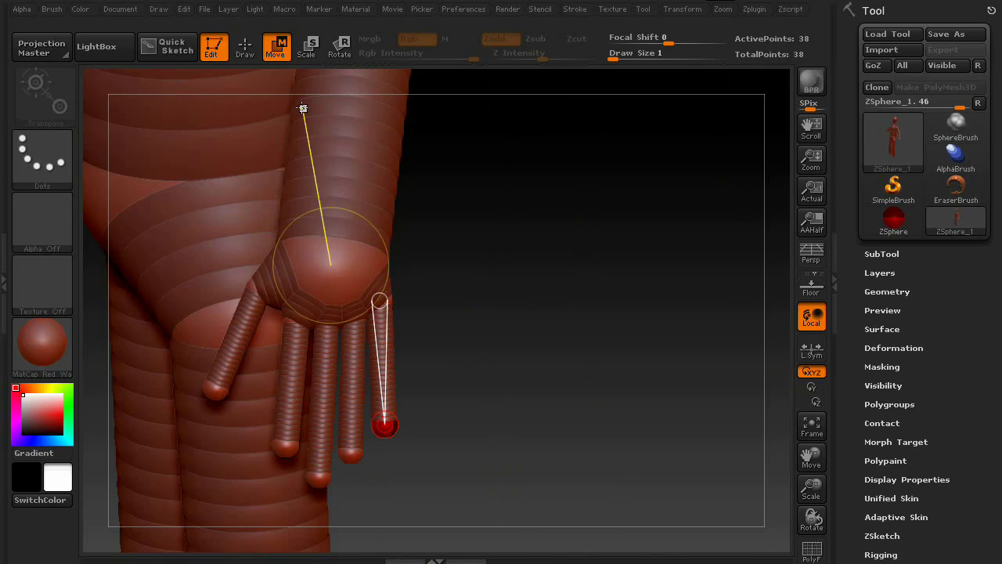
click(306, 47)
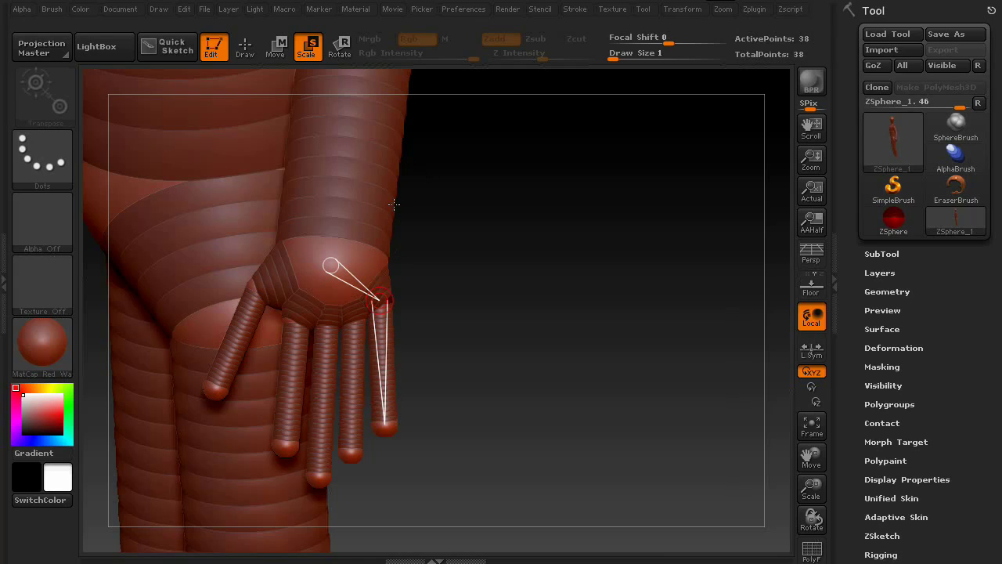
drag(388, 291, 402, 240)
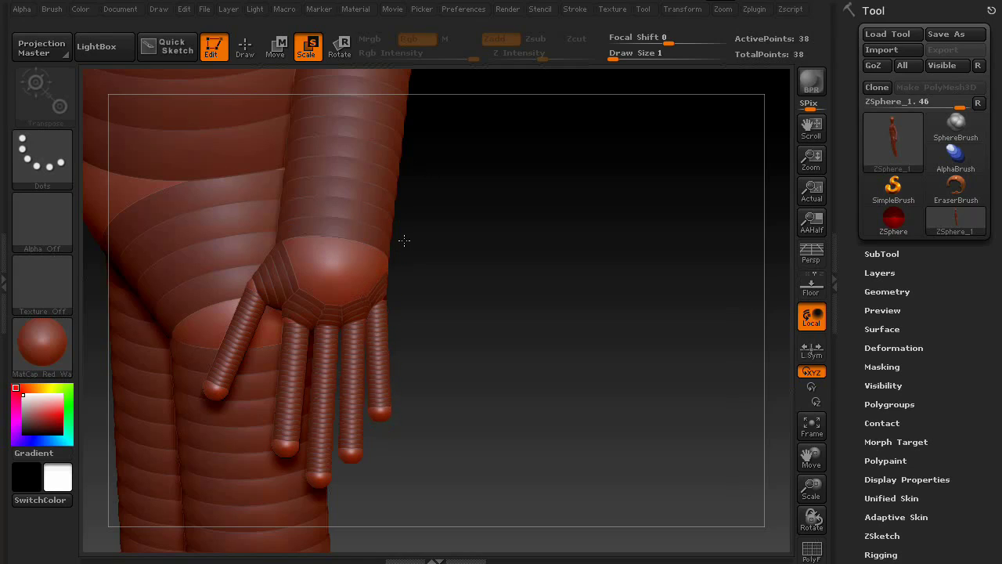
click(279, 61)
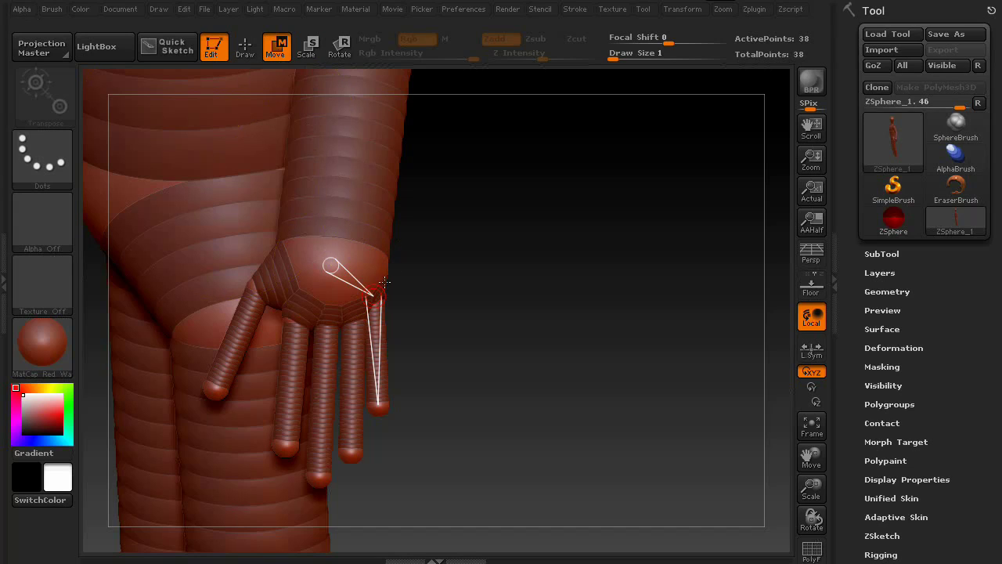
drag(376, 299, 383, 299)
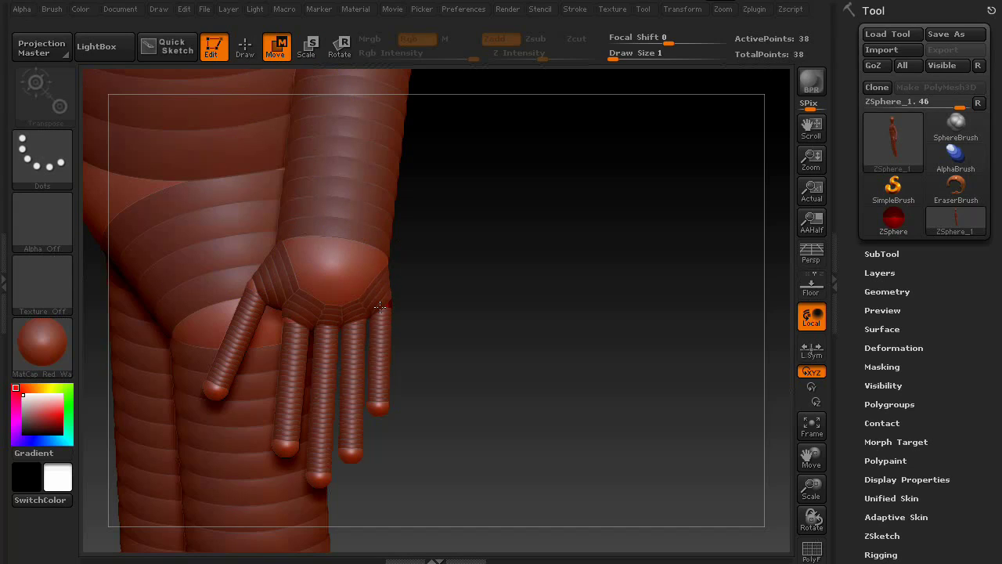
- Reposition the little finger's base ZSphere on the palm as seen from the side of the hand
drag(474, 376, 394, 347)
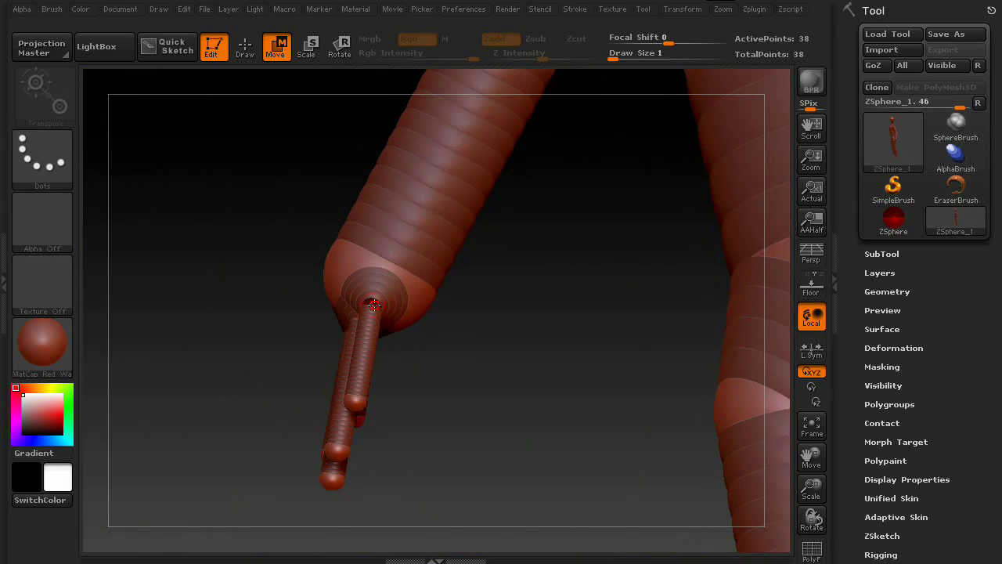
drag(370, 304, 492, 402)
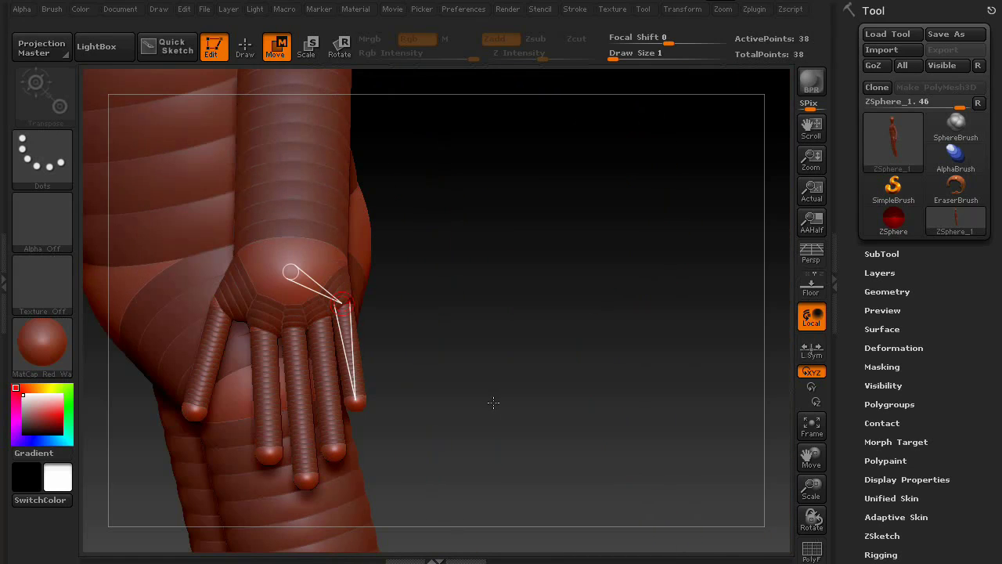
drag(546, 434, 205, 215)
drag(570, 361, 540, 327)
- Insert two joint ZSpheres along the little finger and two along the ring finger
click(245, 47)
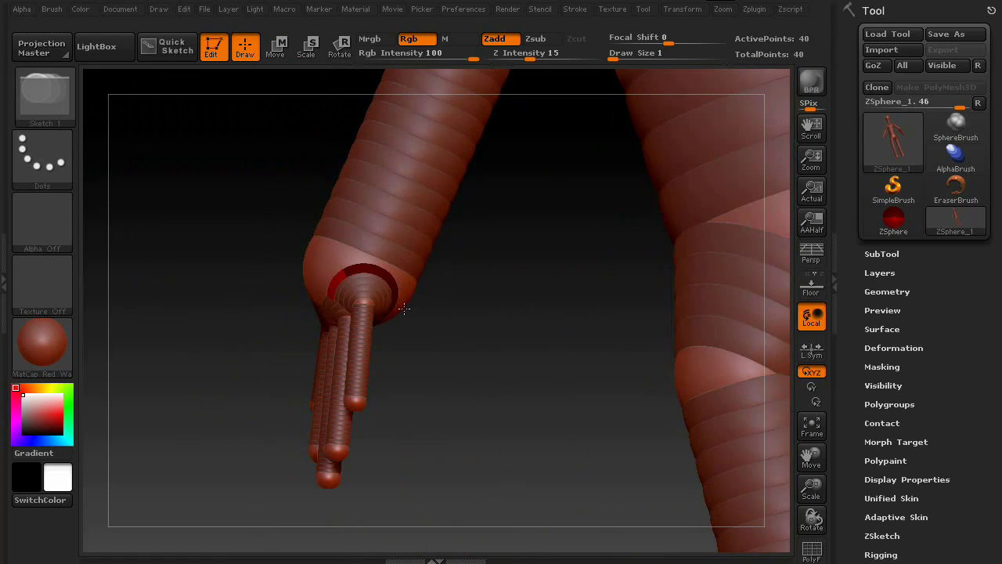
drag(457, 365, 498, 385)
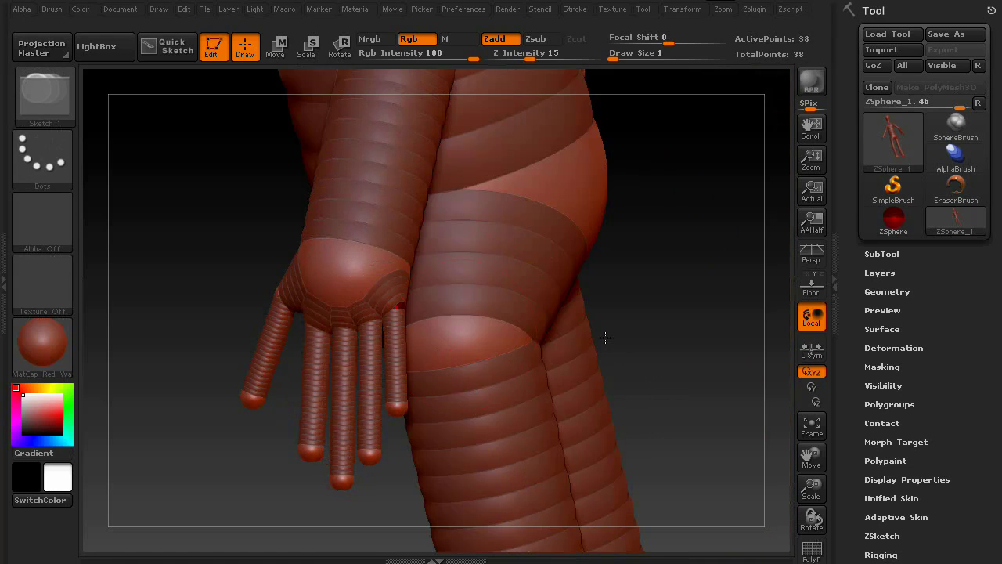
click(398, 381)
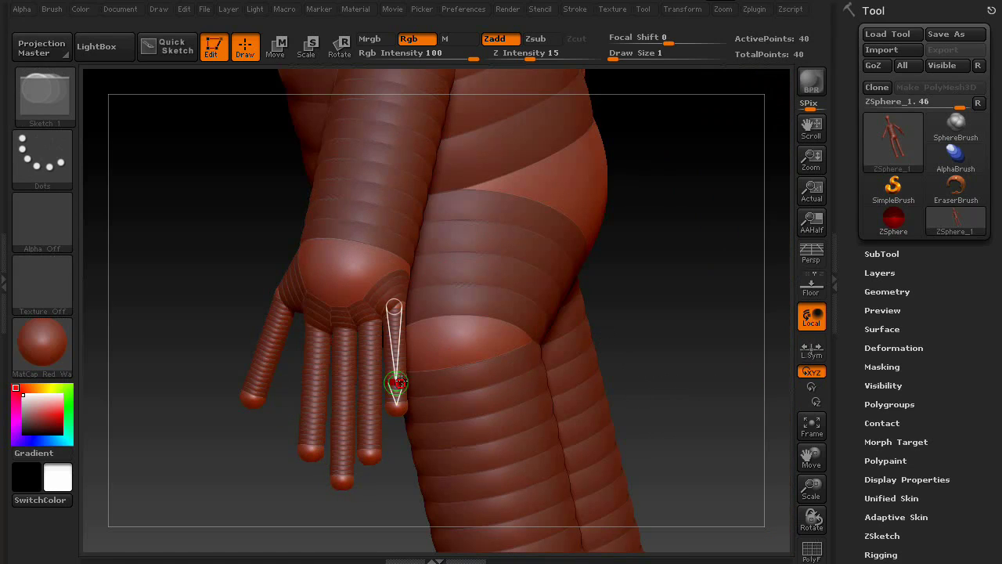
click(396, 342)
click(369, 426)
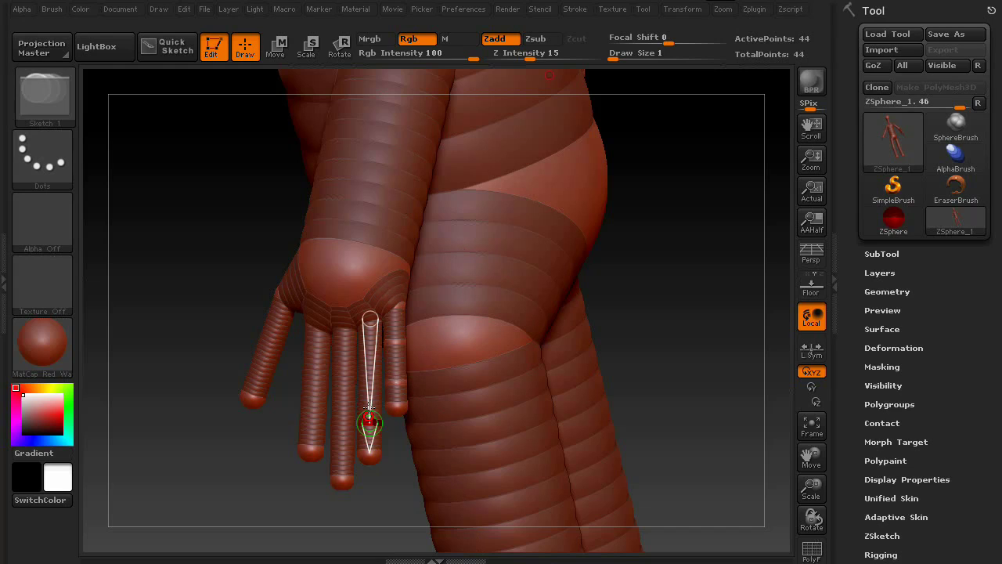
click(370, 362)
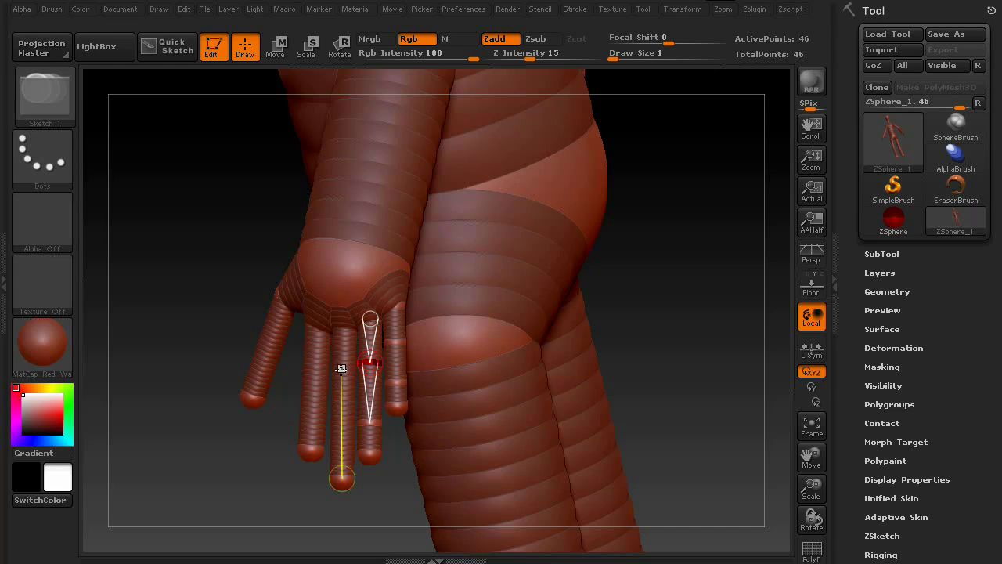
- Insert two joint ZSpheres in the middle finger, two in the index finger and one in the thumb
click(340, 447)
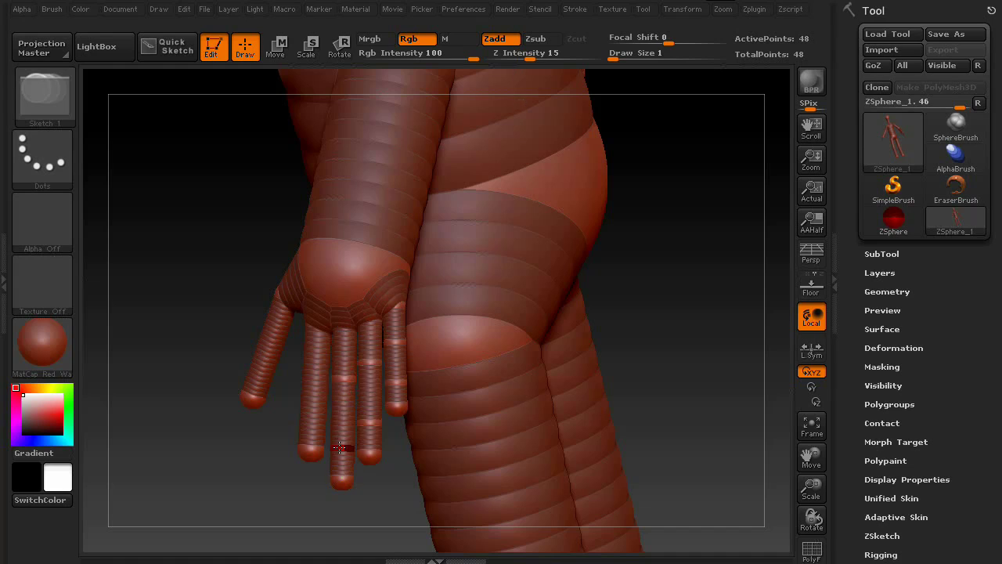
click(313, 416)
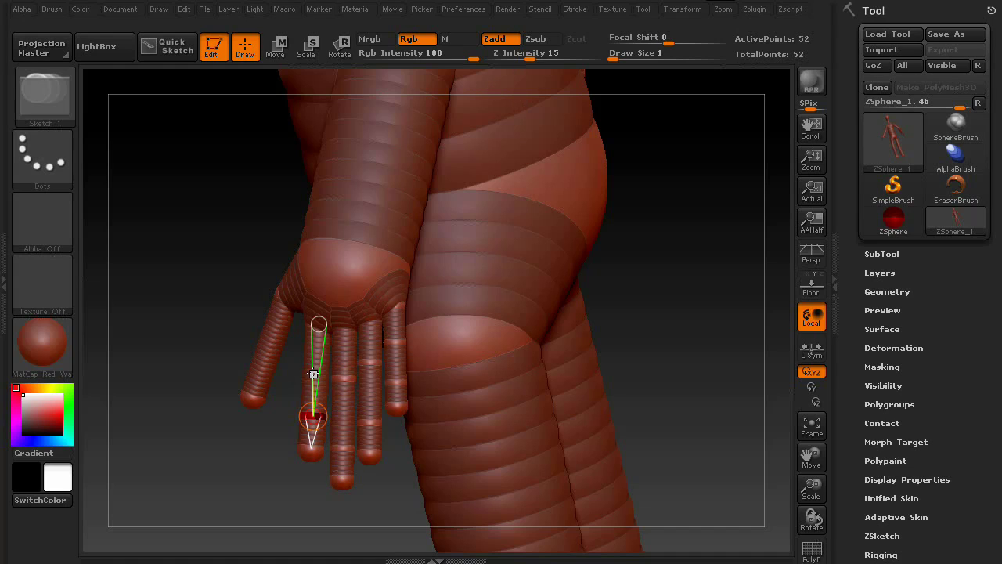
click(314, 373)
click(264, 349)
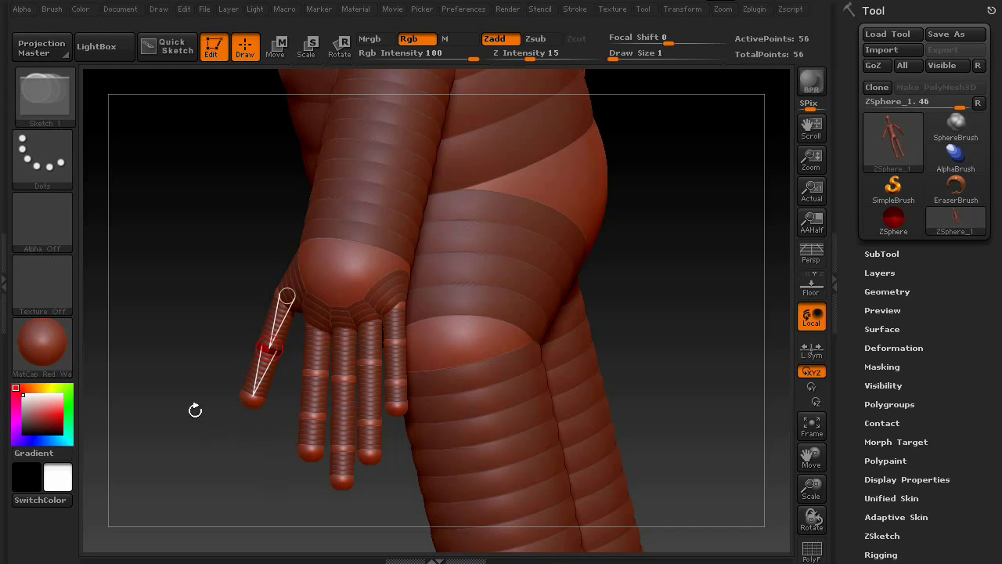
- Move the little finger's two joint ZSpheres in side view so that the finger curls slightly
key(w)
mouse_move(180, 362)
mouse_down()
mouse_move(118, 362)
mouse_move(376, 418)
mouse_move(432, 418)
mouse_move(404, 357)
mouse_move(490, 362)
mouse_move(486, 350)
mouse_move(443, 365)
mouse_move(476, 380)
mouse_move(345, 270)
mouse_move(324, 269)
mouse_up()
drag(335, 334, 316, 337)
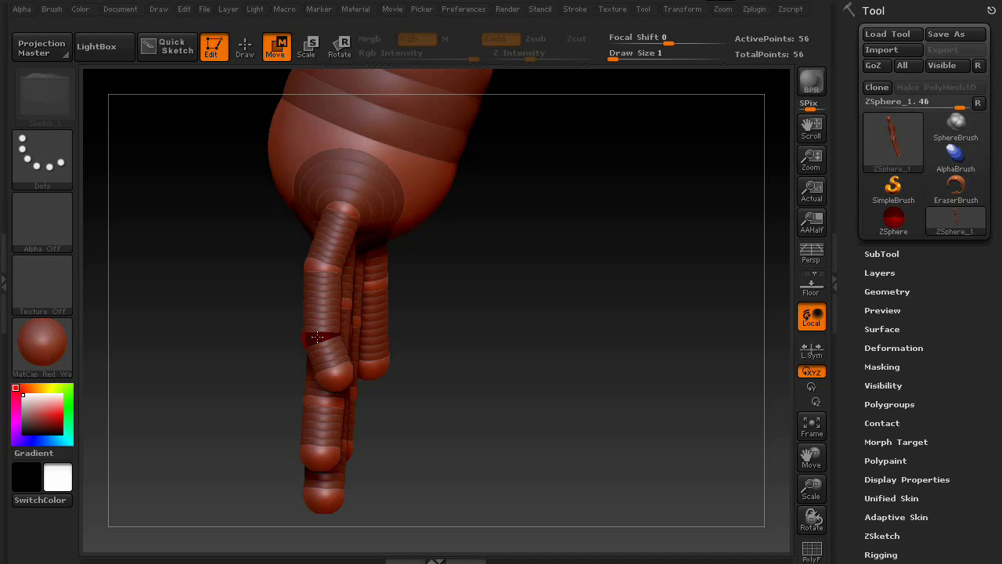
drag(425, 389, 483, 393)
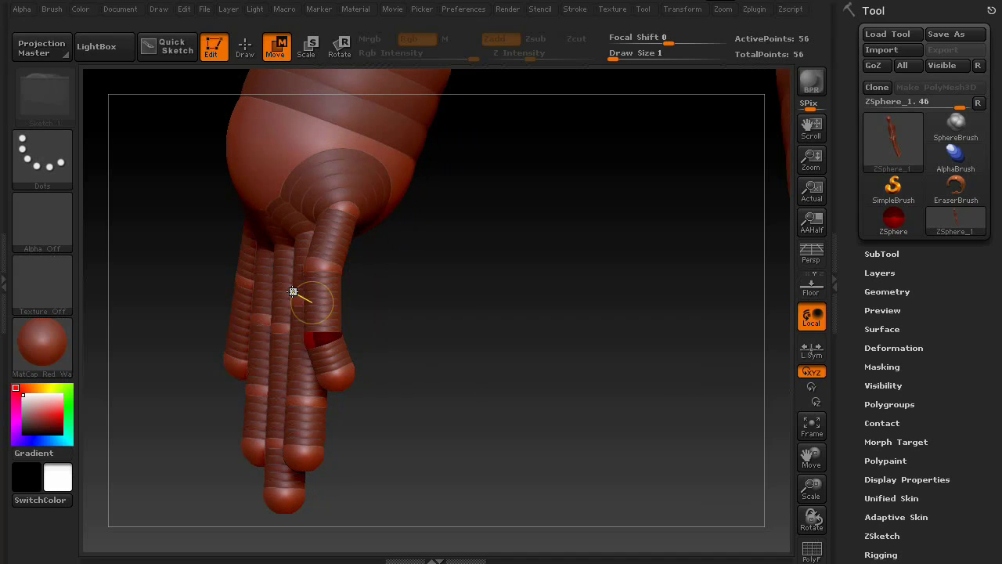
drag(433, 324, 496, 338)
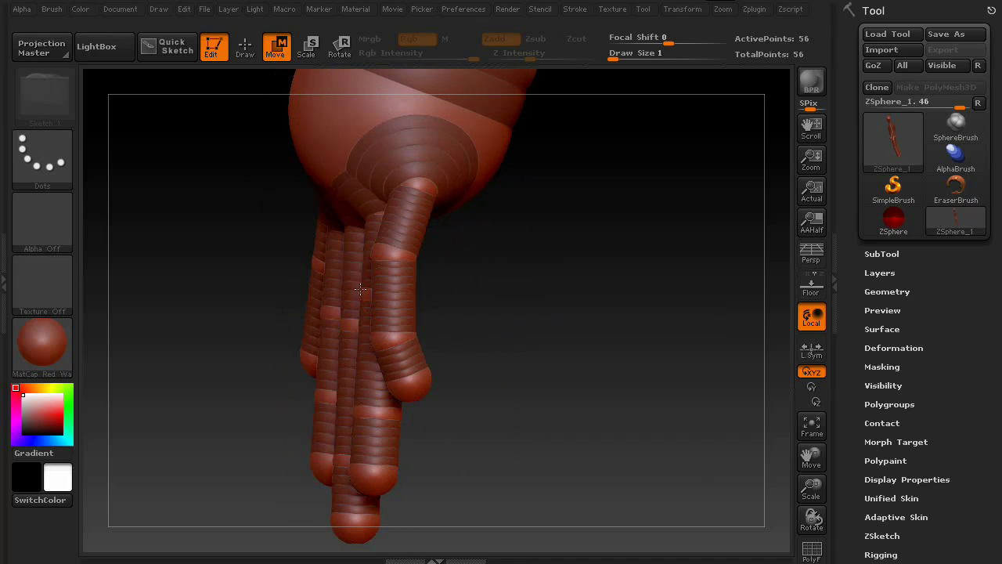
- Move the ring finger's two joint ZSpheres in side view to give it a natural bend
drag(366, 292, 346, 292)
drag(376, 406, 346, 410)
drag(462, 434, 543, 413)
drag(421, 333, 415, 399)
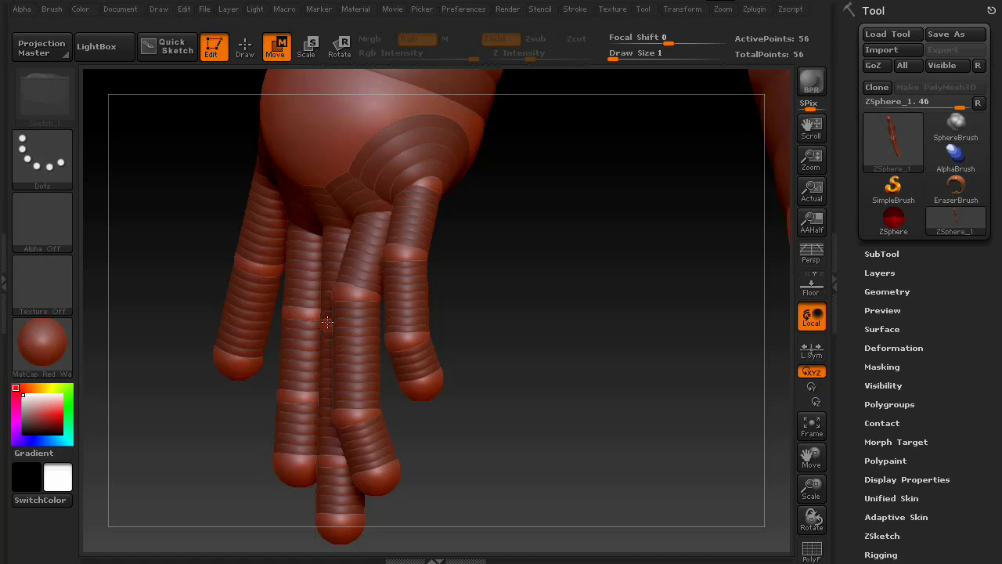
- Move the middle finger's two joint ZSpheres in side view so that its tip curls inward
drag(326, 322, 322, 459)
drag(432, 447, 425, 448)
drag(328, 458, 320, 457)
drag(452, 426, 478, 382)
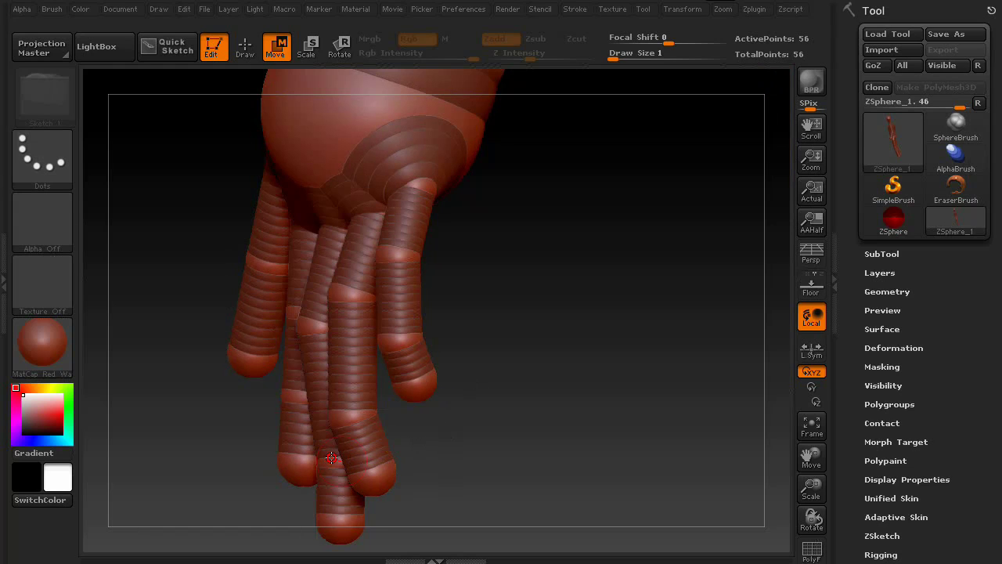
drag(324, 453, 273, 454)
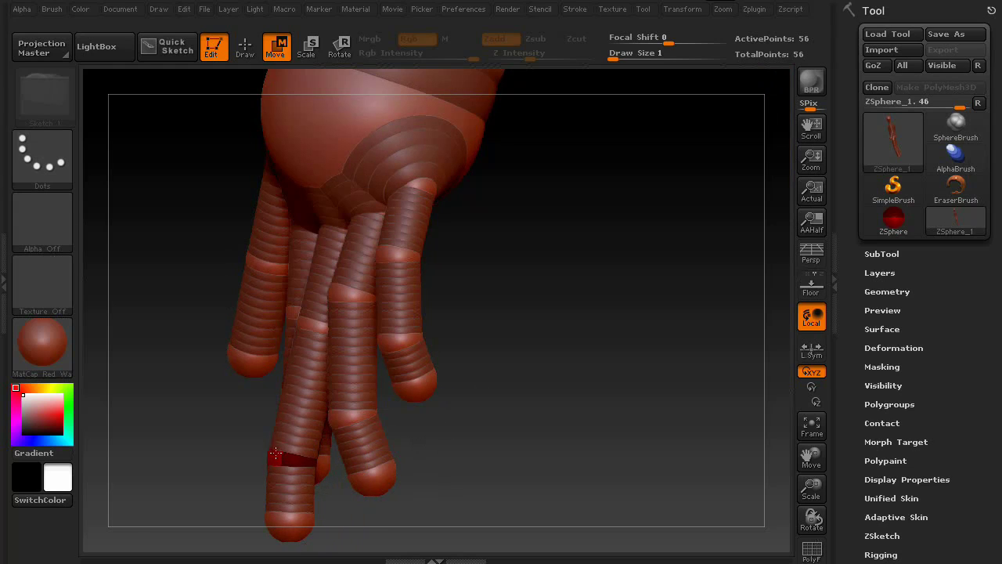
drag(480, 437, 356, 325)
drag(543, 371, 328, 328)
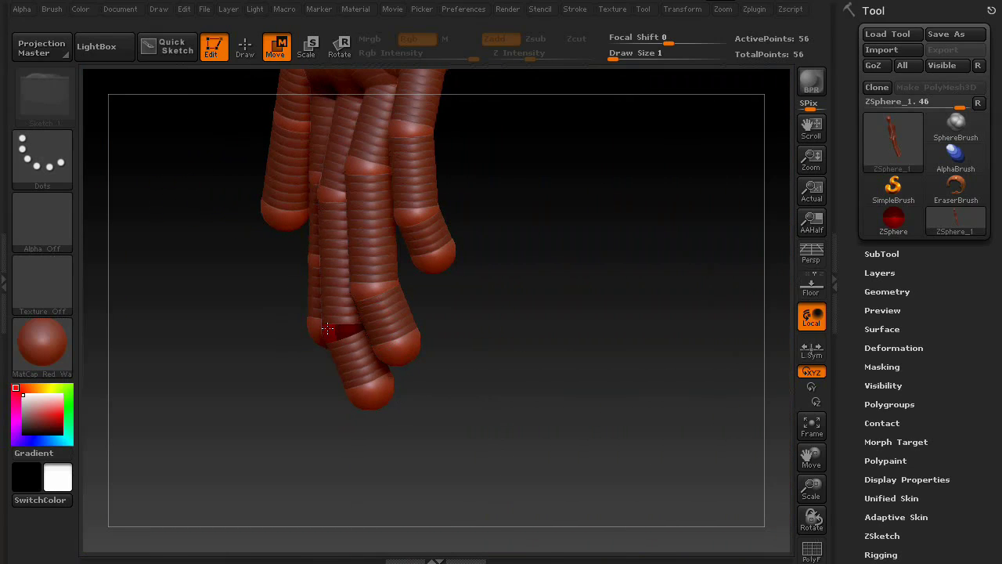
- Move the index finger's two joint ZSpheres to bend it like the neighbouring fingers
drag(335, 373, 297, 324)
drag(307, 286, 299, 378)
drag(228, 423, 268, 425)
drag(219, 476, 245, 478)
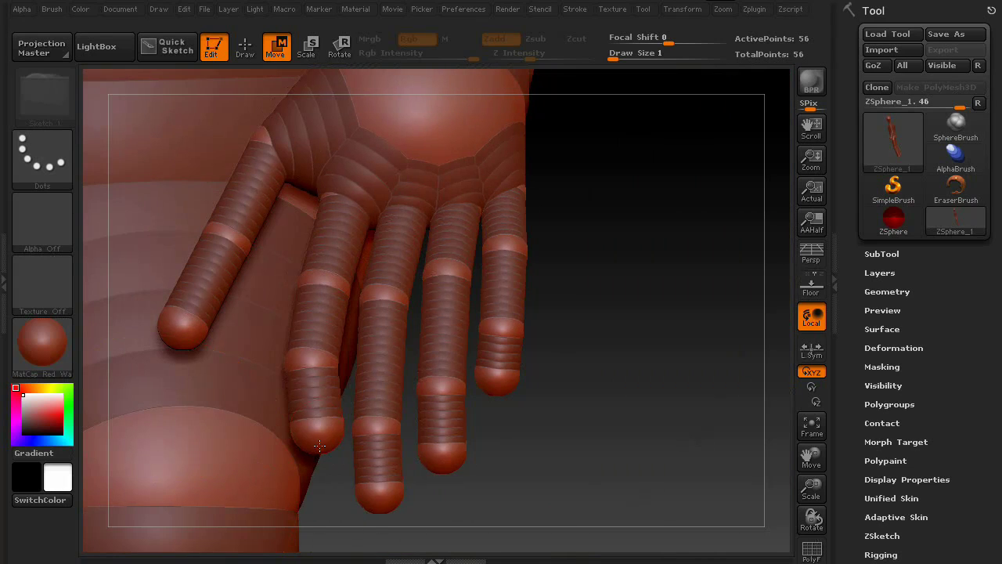
- Move the index and middle fingertips toward the thumb side and pull the thumb joint outward to bend the thumb
drag(320, 446, 295, 443)
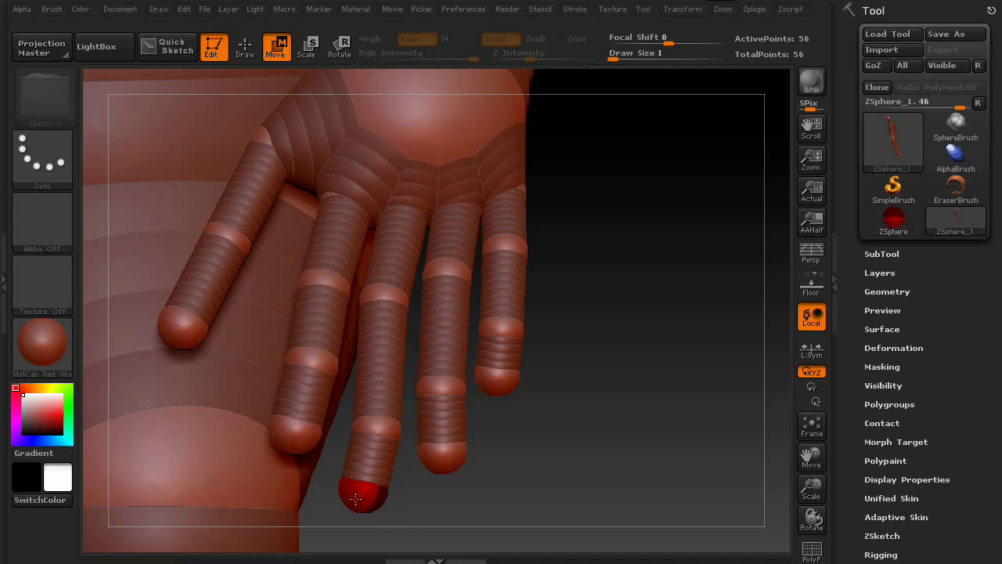
drag(356, 499, 359, 501)
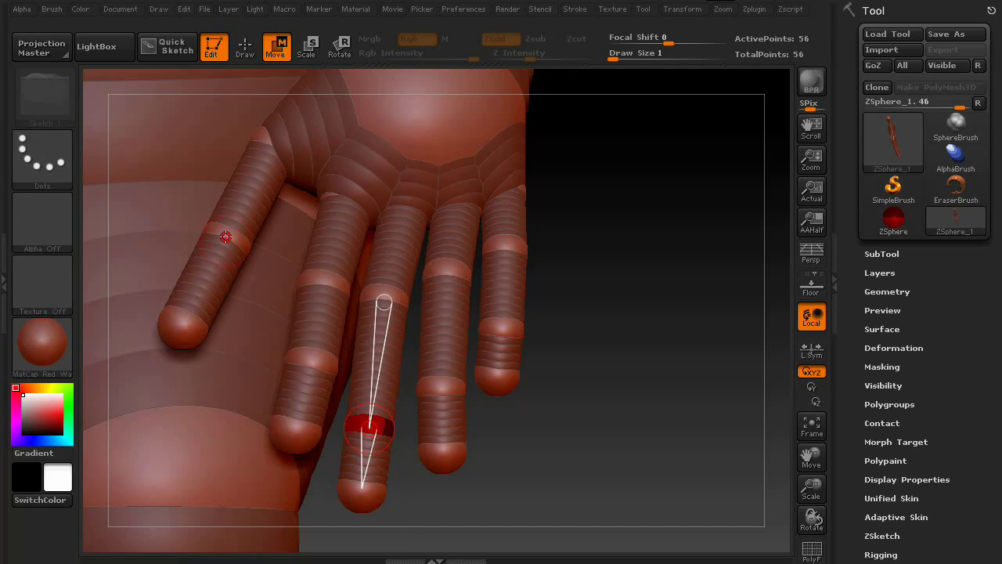
drag(224, 233, 177, 200)
- Preview the bent fingers and thumb as an adaptive skin mesh and return to the ZSphere display
alt+drag(625, 180, 647, 332)
key(a)
key(a)
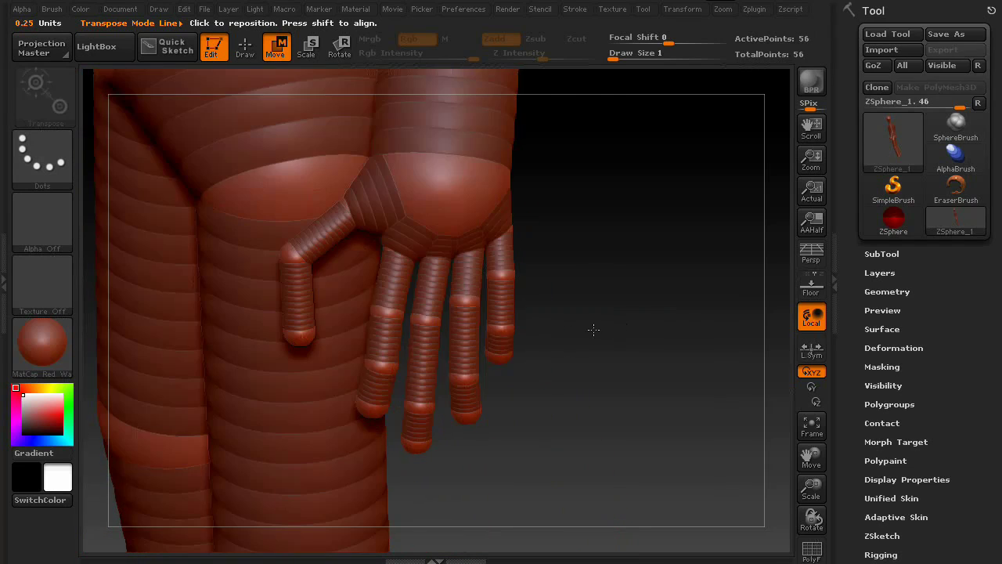
- Nudge the joints and tip of the index finger and the joints of the middle and ring fingers to refine their alignment
drag(389, 363, 383, 363)
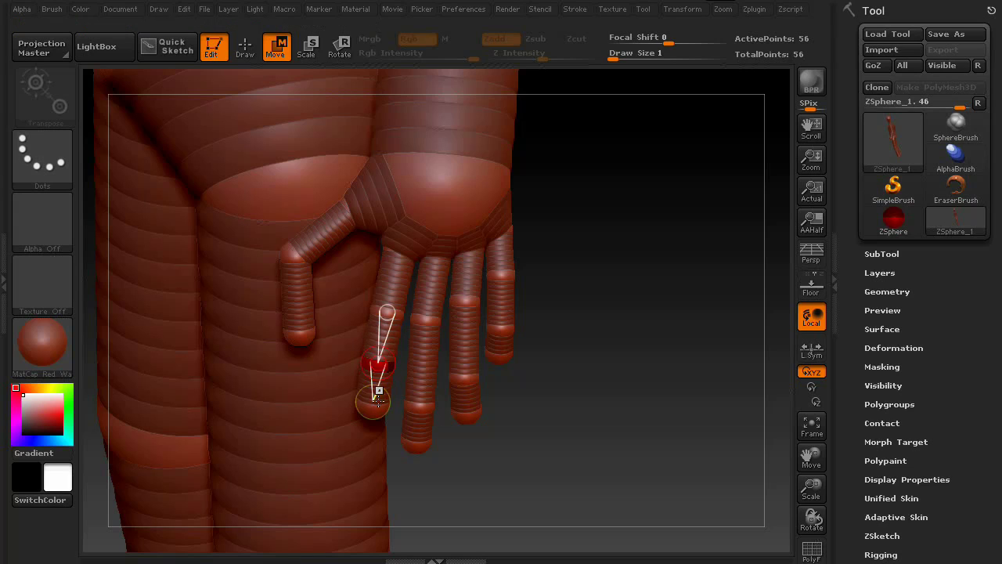
drag(371, 411, 369, 411)
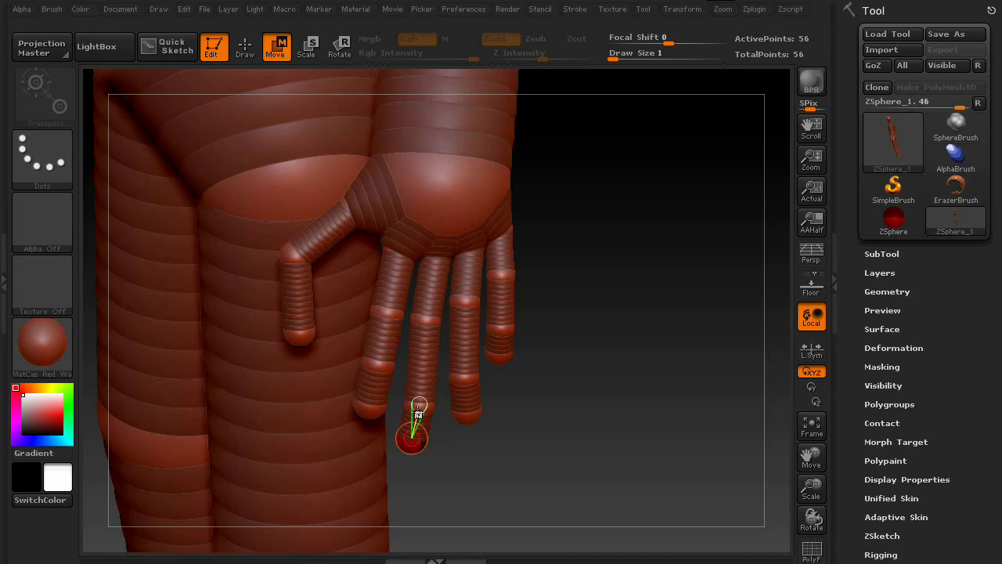
drag(419, 406, 416, 403)
drag(426, 322, 429, 322)
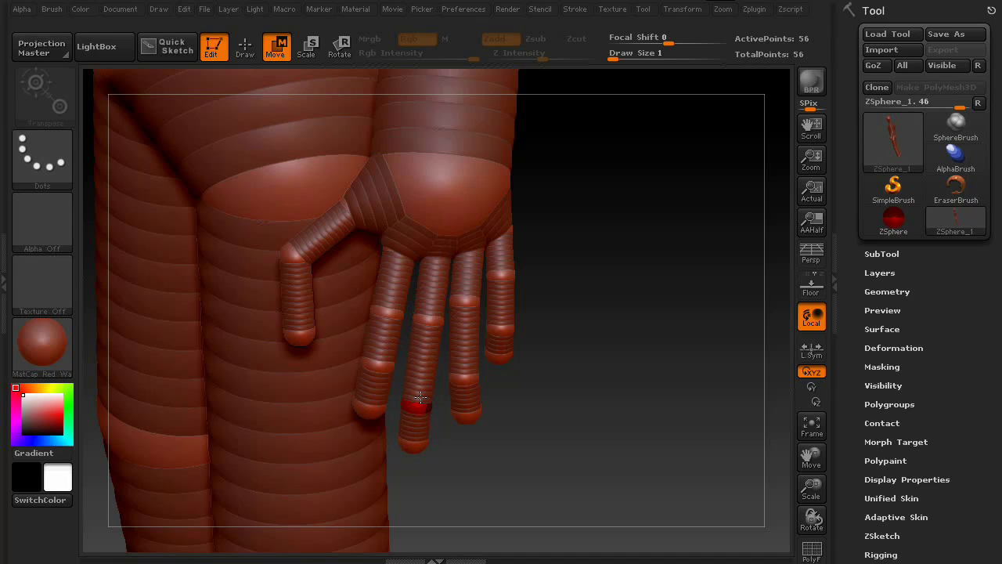
drag(421, 398, 418, 408)
drag(501, 452, 465, 379)
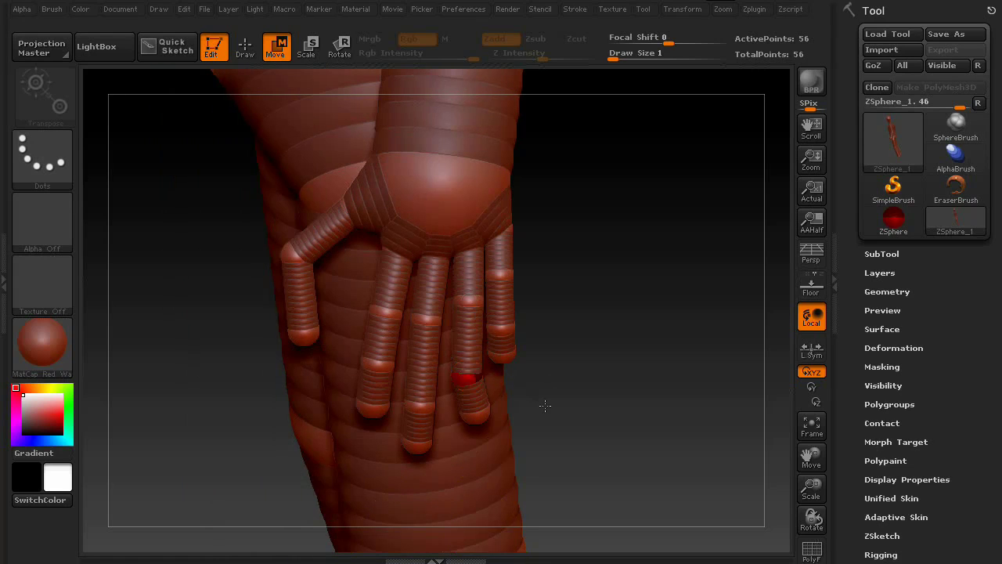
- Straighten the ring finger's tip, move the little finger's joints outward, and preview the adjusted fingers as an adaptive skin mesh
drag(543, 405, 543, 409)
drag(478, 415, 461, 419)
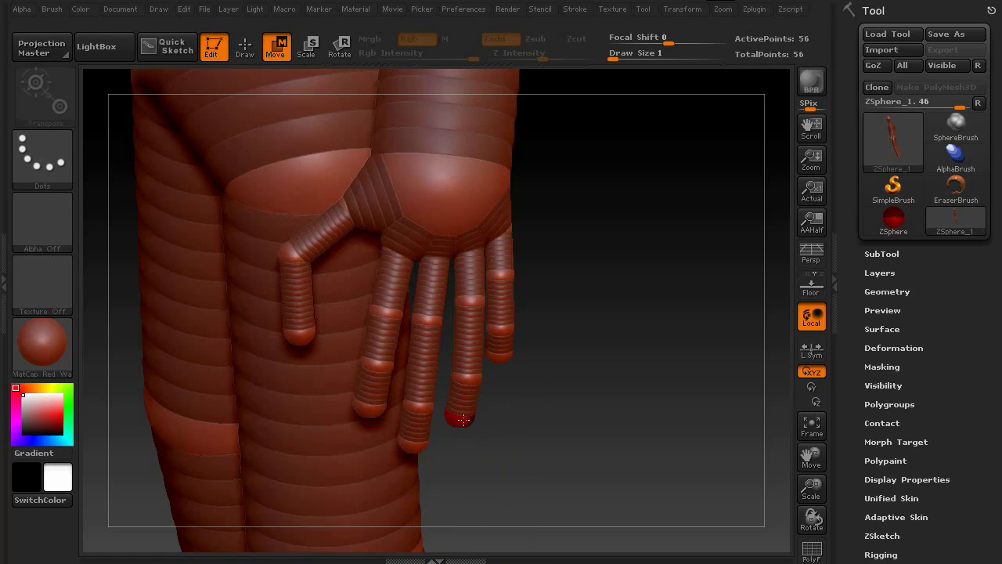
mouse_move(549, 418)
mouse_down()
mouse_move(530, 415)
mouse_move(541, 407)
mouse_up()
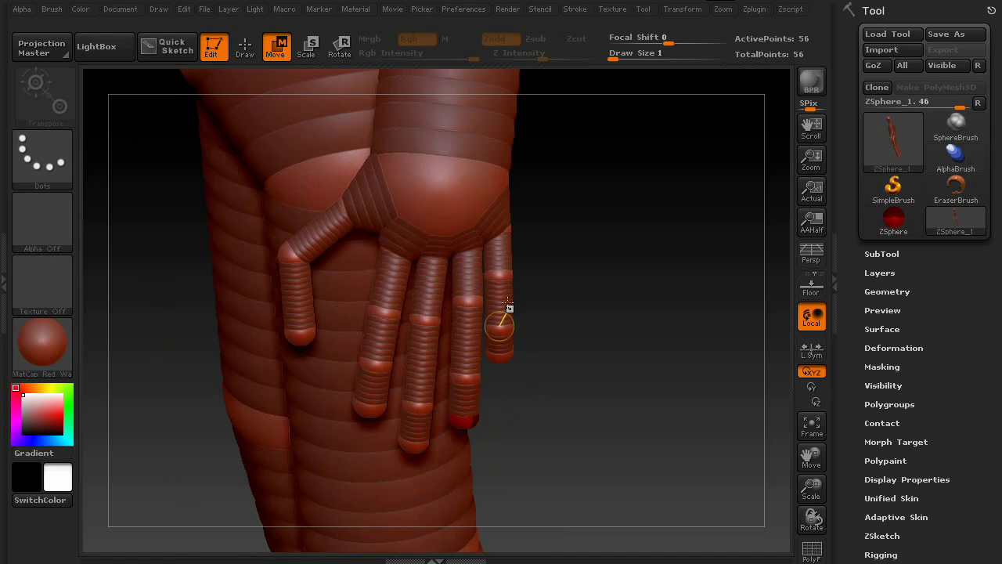
drag(503, 273, 509, 334)
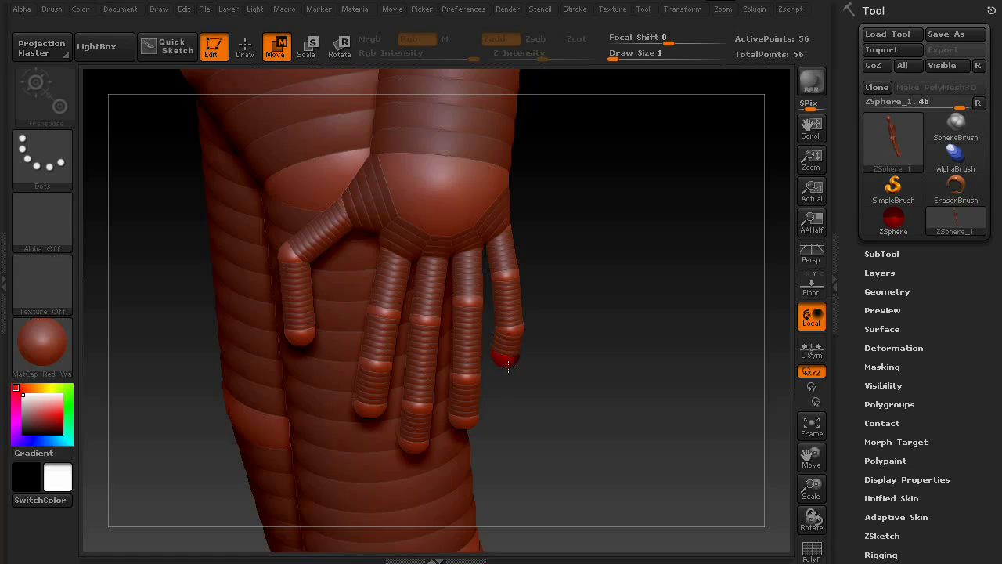
key(a)
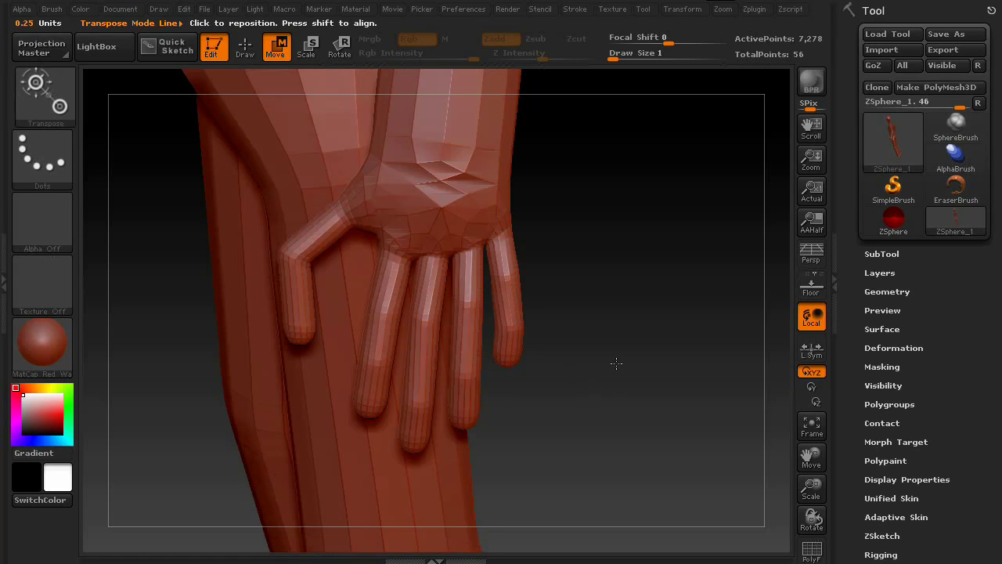
key(a)
- Shift the index finger's base and first joint and the middle finger's base toward the thumb, previewing the mesh between adjustments
drag(393, 242, 382, 235)
key(a)
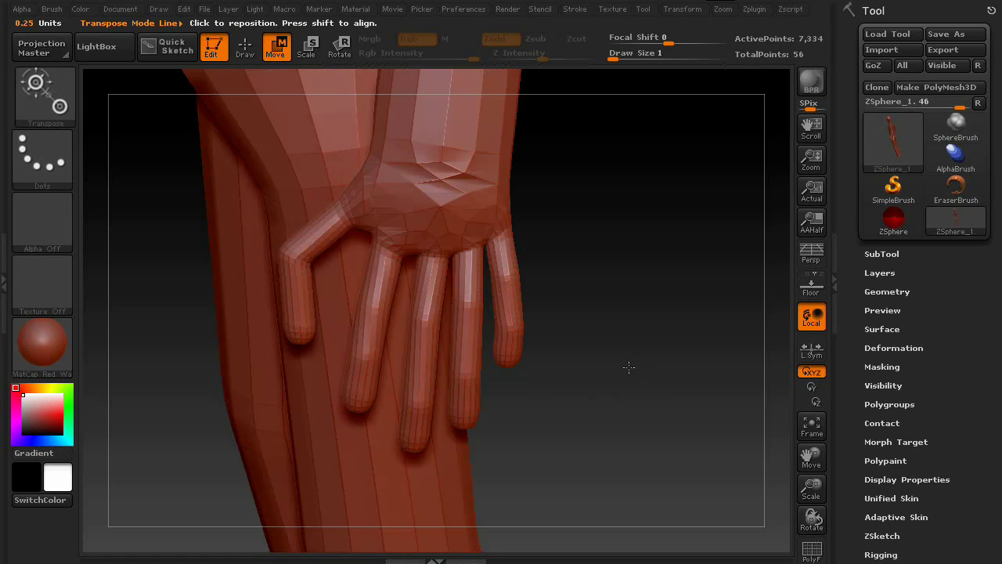
key(a)
drag(376, 303, 361, 301)
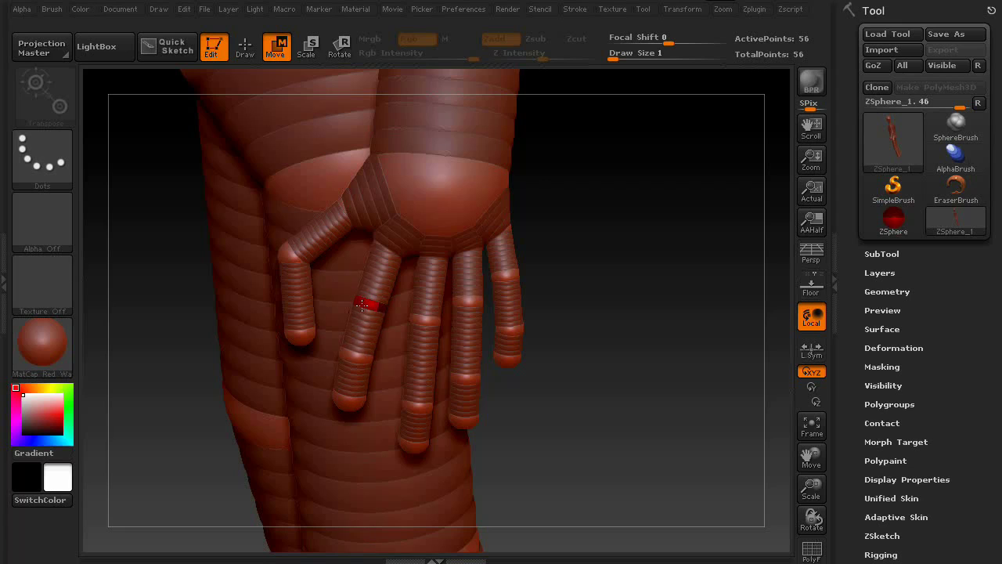
key(a)
key(a)
drag(437, 252, 431, 256)
key(a)
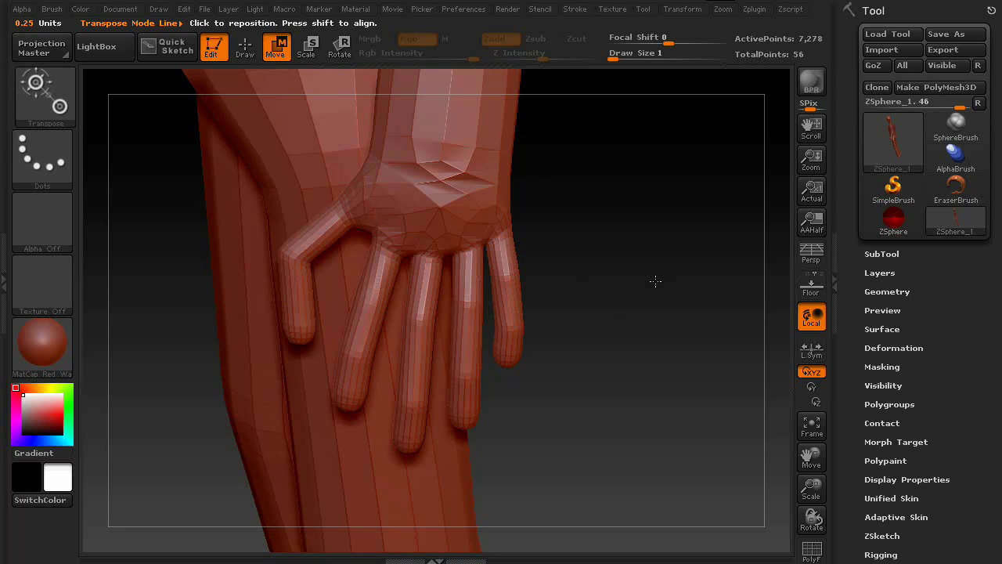
key(a)
- Insert a wrist ZSphere in the forearm just above the hand, scale it down to narrow the wrist, and preview the mesh
alt+drag(609, 194, 595, 403)
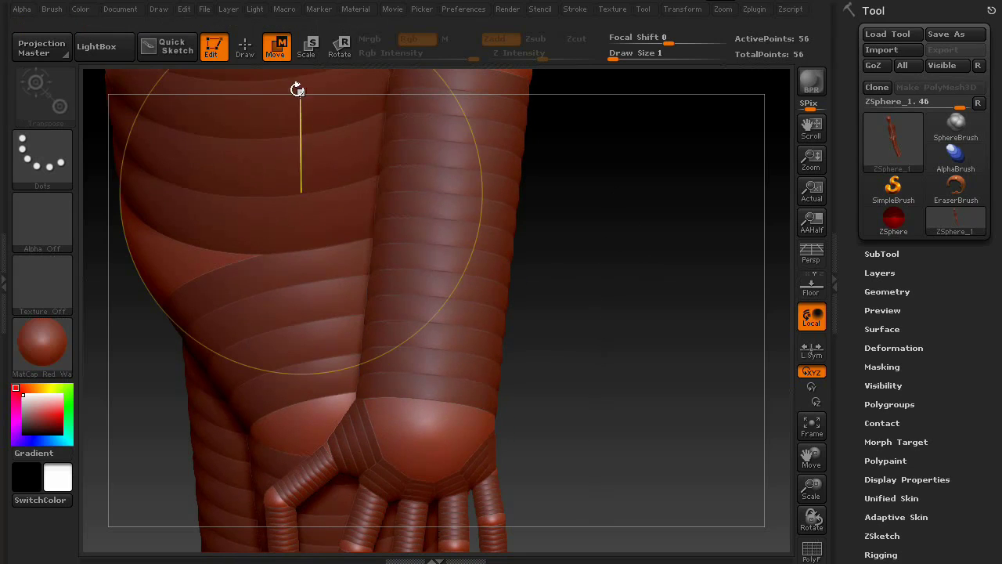
key(q)
click(435, 321)
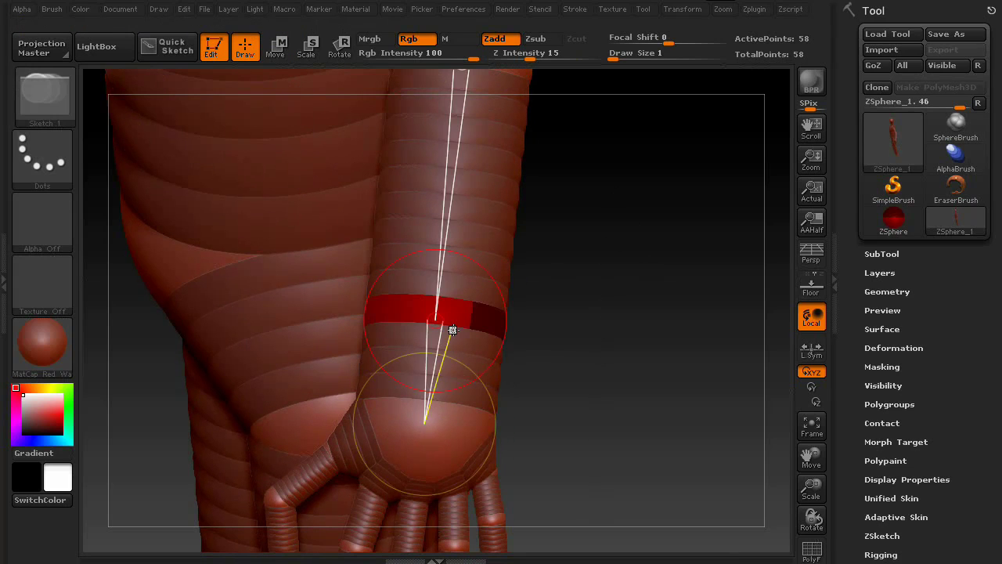
click(309, 50)
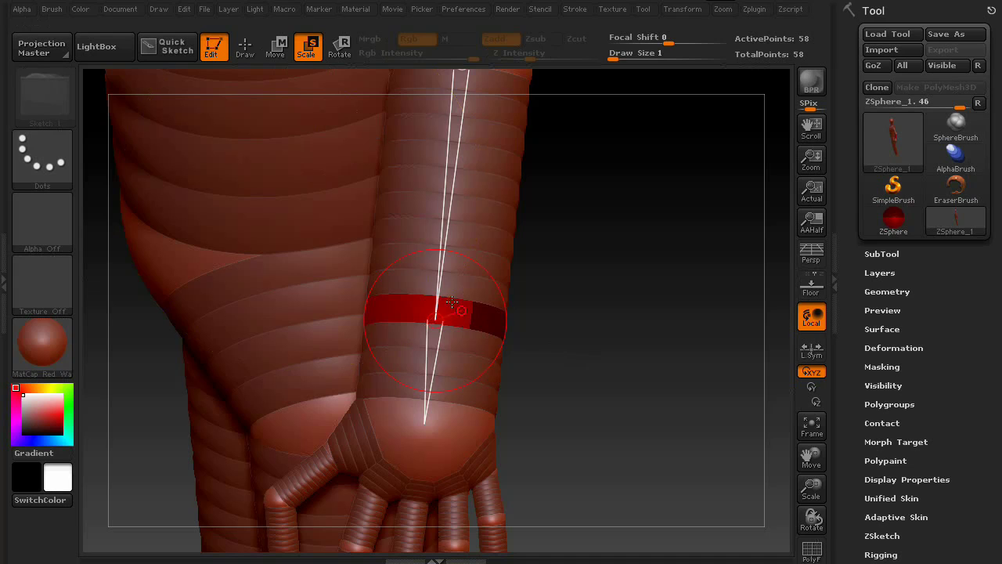
drag(447, 300, 475, 191)
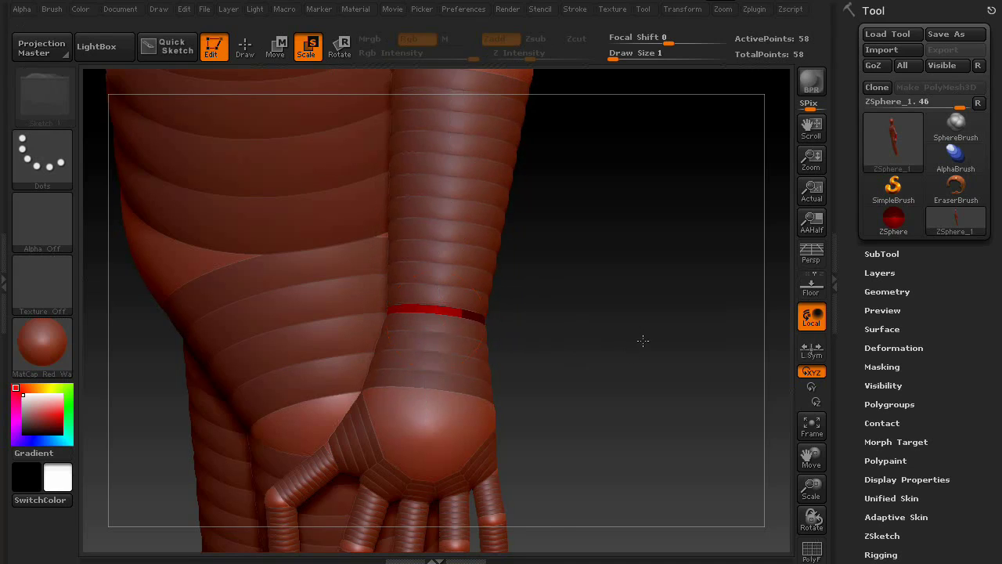
alt+drag(642, 342, 522, 311)
key(a)
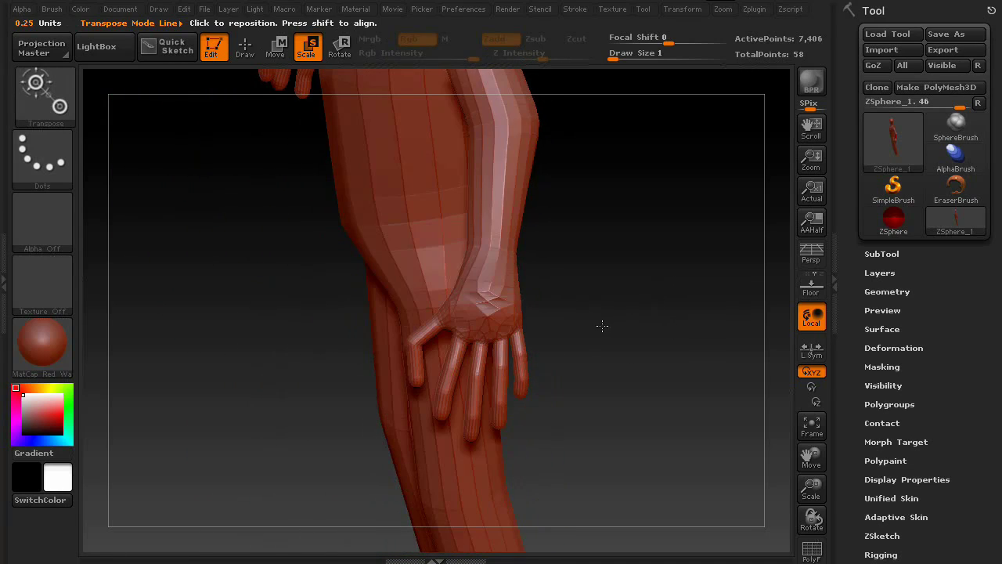
mouse_move(602, 325)
mouse_down()
mouse_move(676, 320)
mouse_move(593, 324)
mouse_move(606, 331)
mouse_up()
key(a)
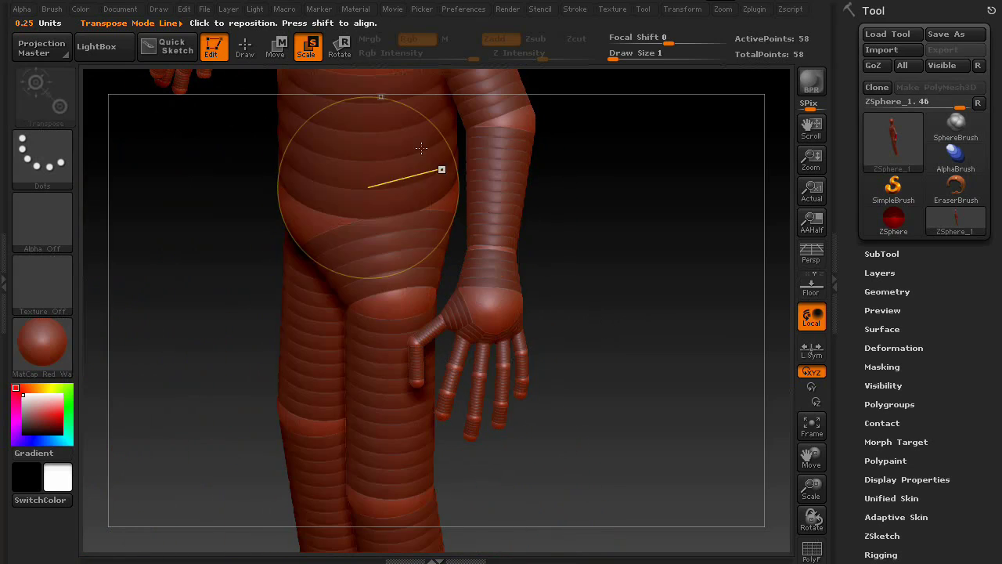
- Move the wrist ZSphere closer to the palm and check the wrist's shape in the adaptive skin preview
key(w)
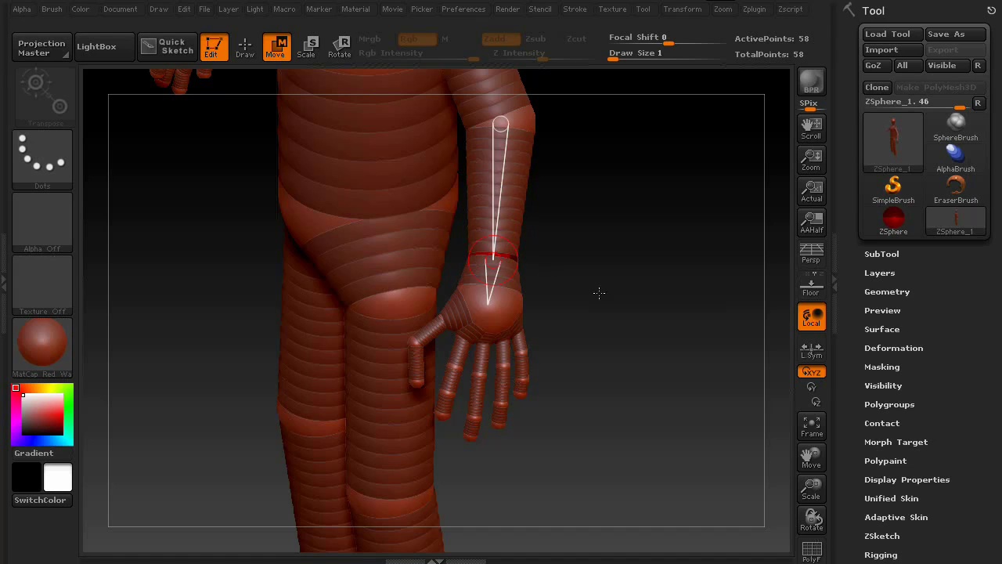
drag(663, 311, 595, 306)
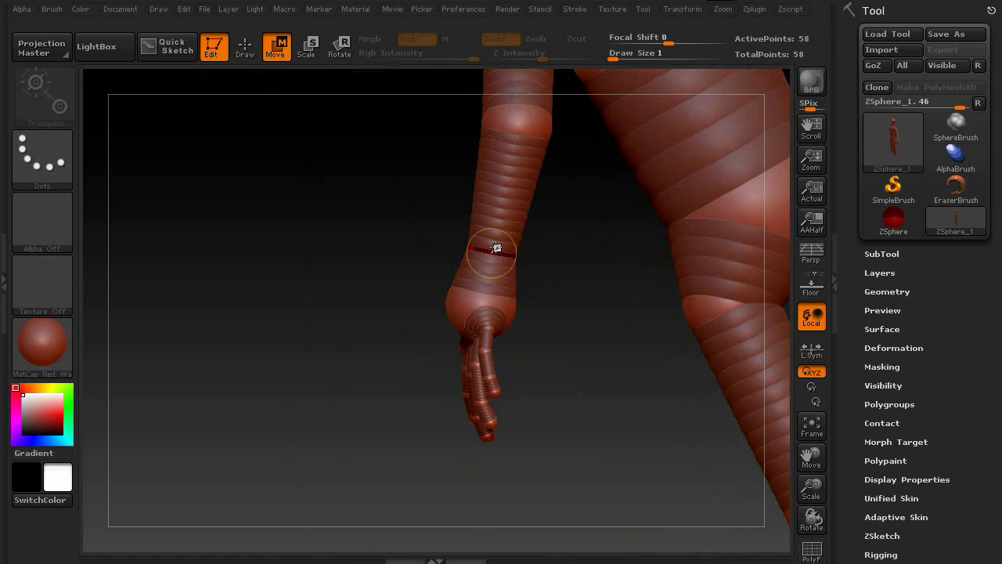
drag(495, 251, 490, 252)
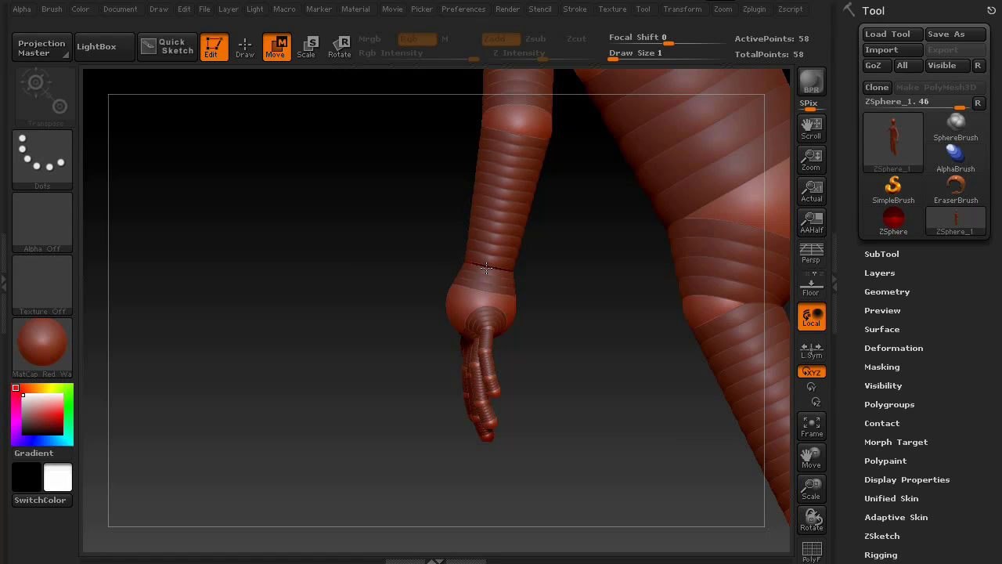
drag(383, 272, 451, 275)
key(a)
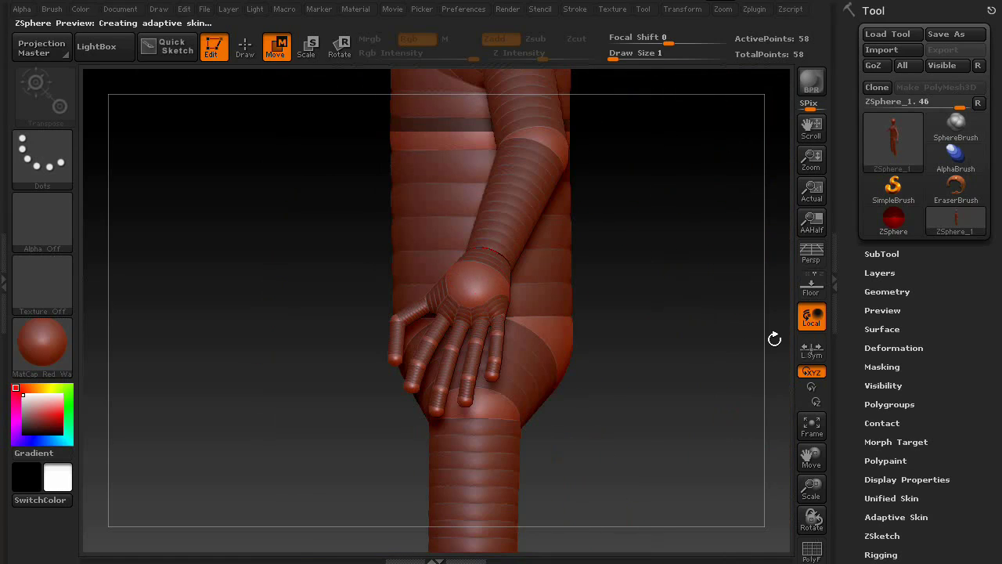
drag(653, 279, 698, 395)
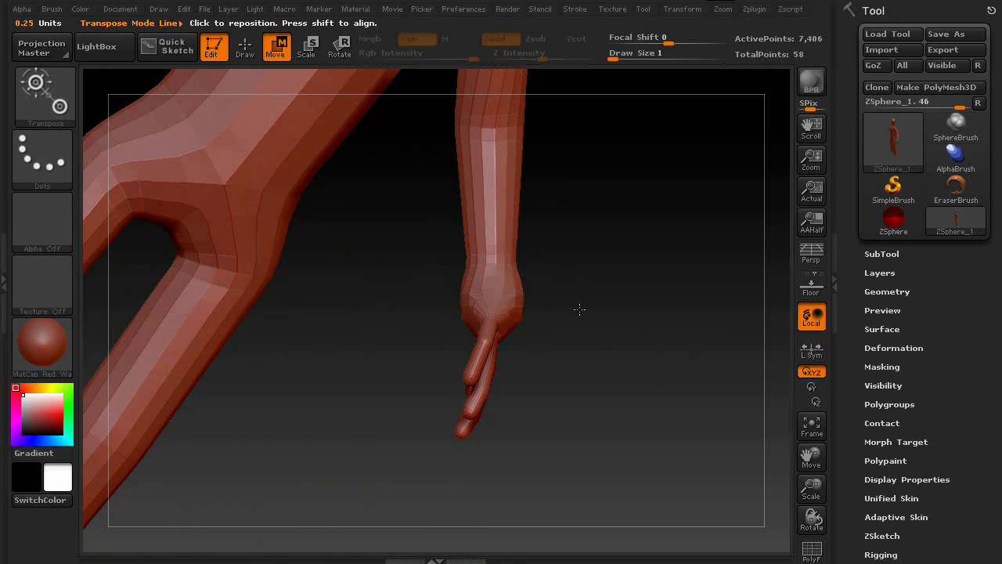
drag(579, 310, 476, 298)
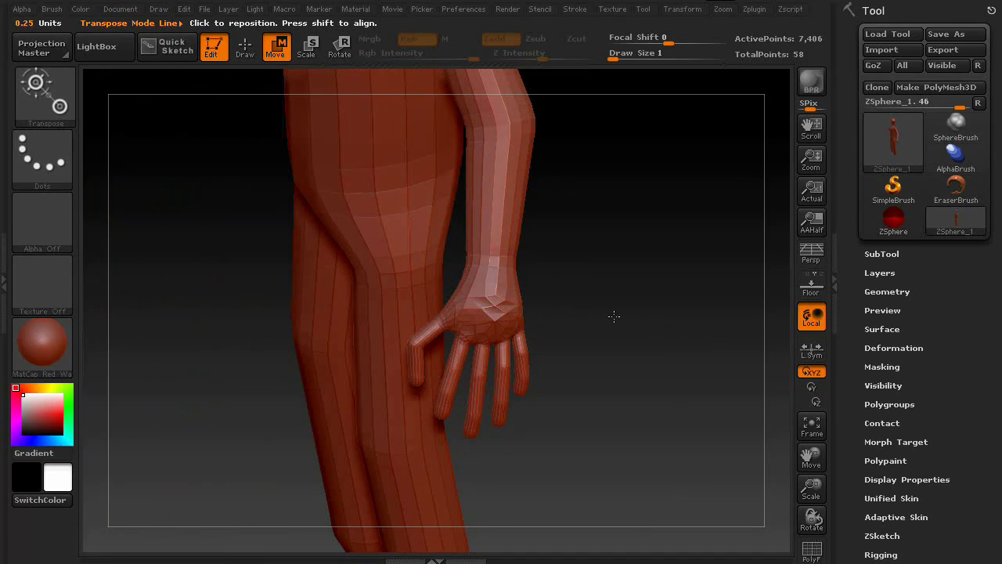
drag(614, 316, 504, 353)
key(a)
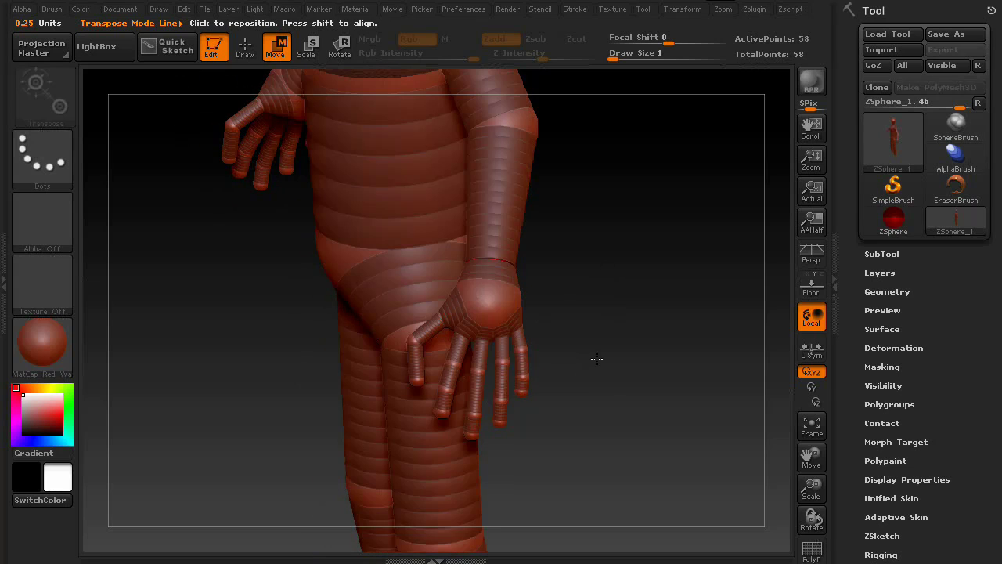
- Move the thumb's joint and tip inward to shorten the thumb, and rescale its ZSpheres
drag(596, 358, 626, 407)
drag(352, 408, 368, 394)
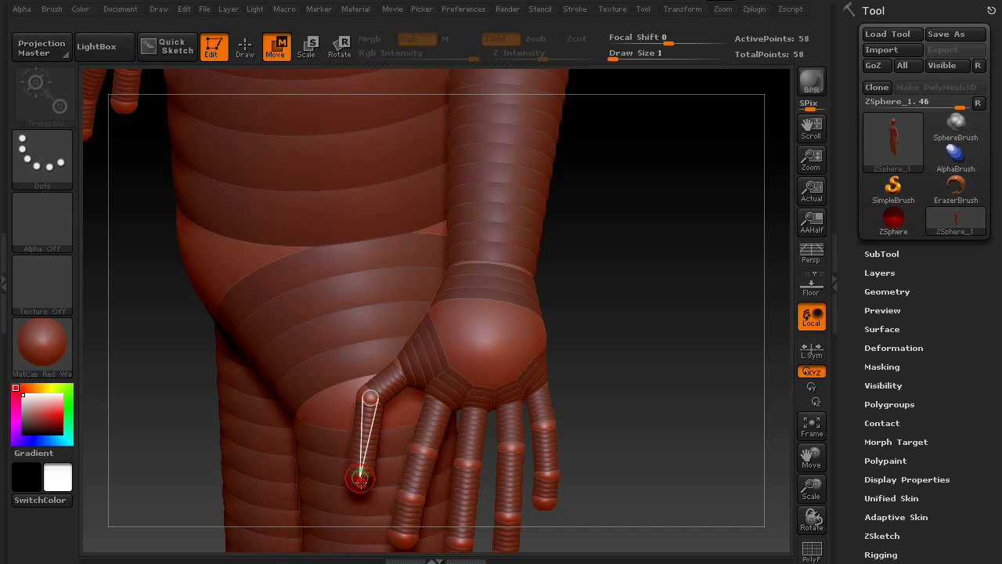
drag(360, 480, 368, 455)
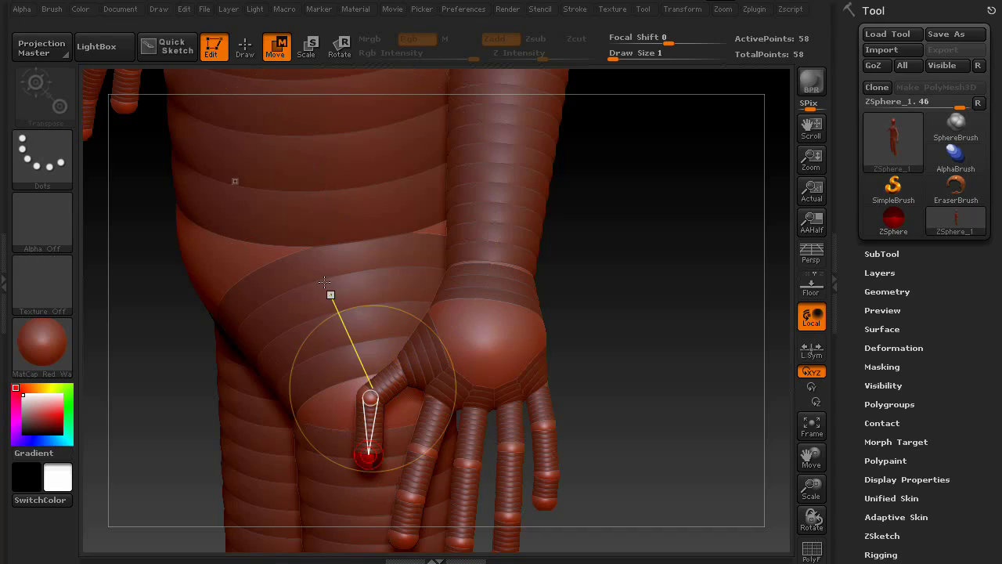
click(307, 47)
drag(398, 367, 391, 457)
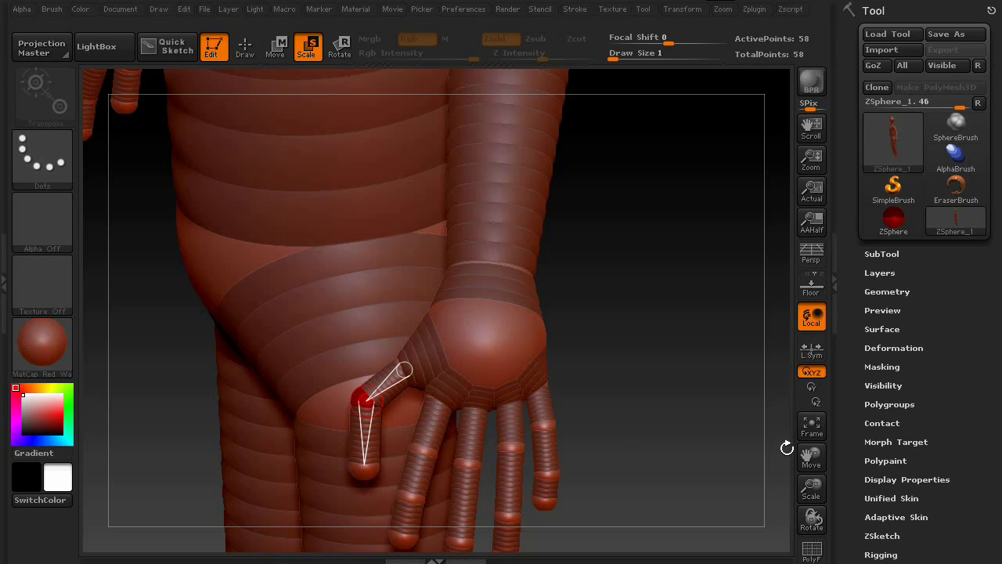
- Preview the figure as an adaptive skin mesh and examine the hands, torso, head and legs from several angles
key(a)
key(a)
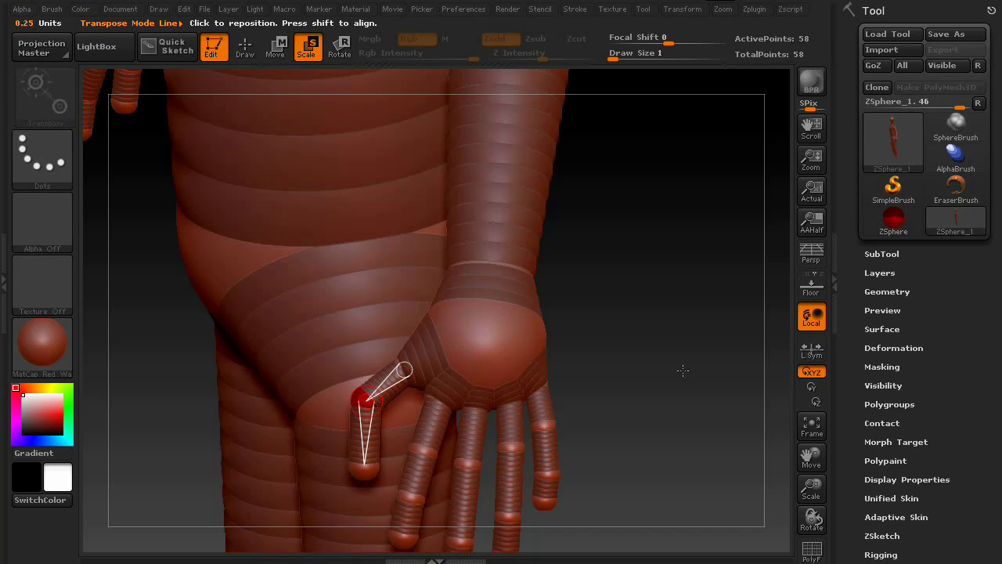
key(a)
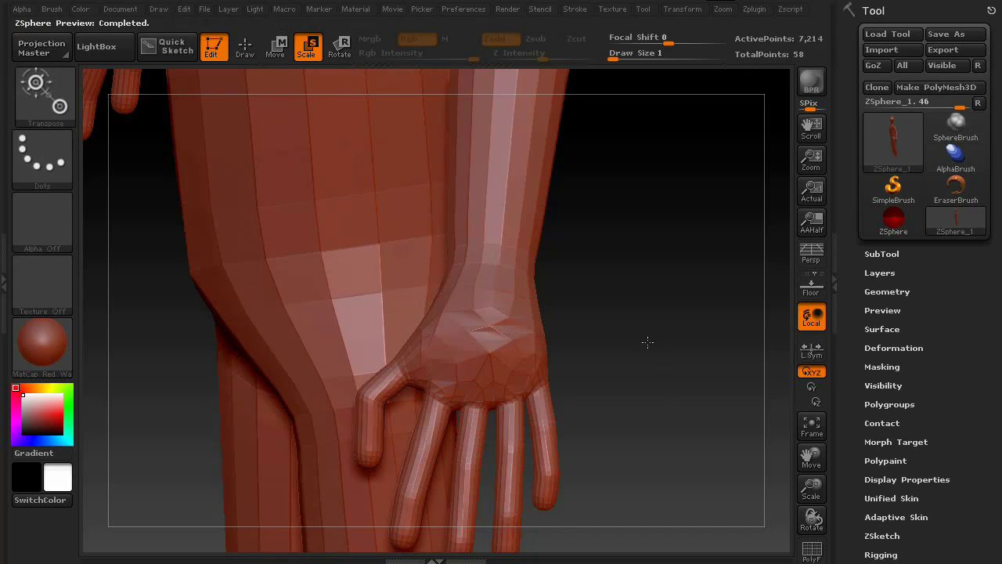
alt+drag(648, 342, 486, 307)
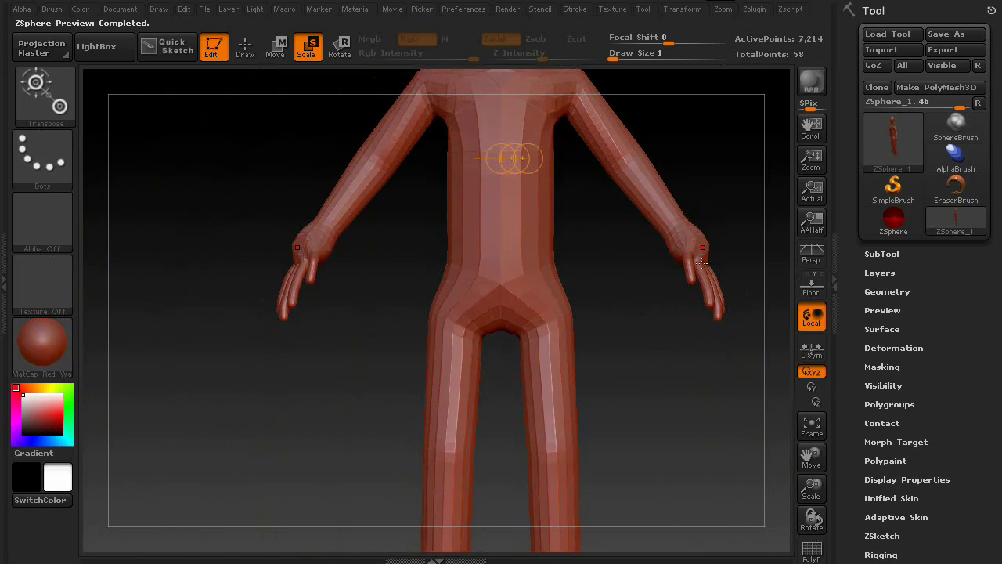
drag(700, 261, 580, 362)
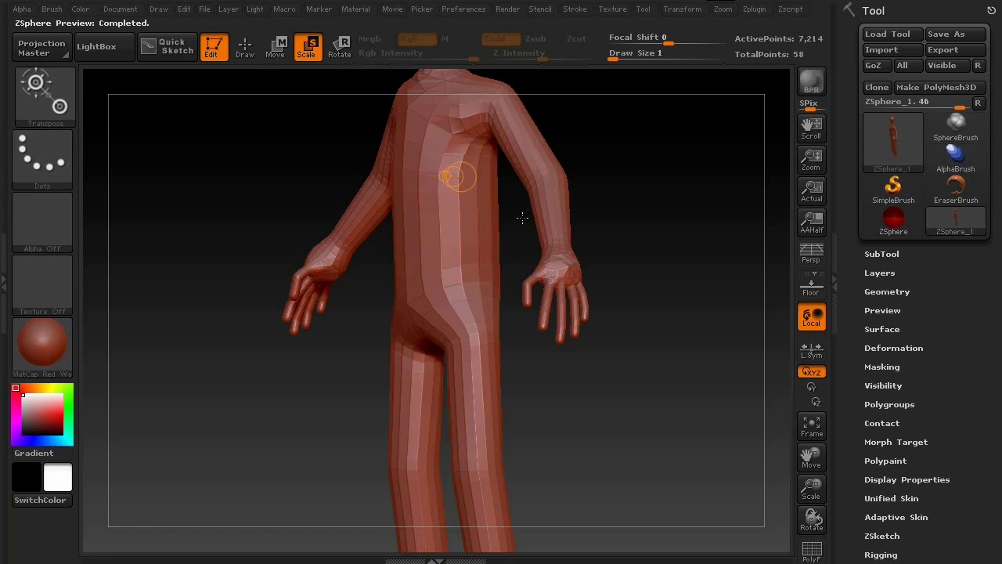
drag(562, 388, 604, 390)
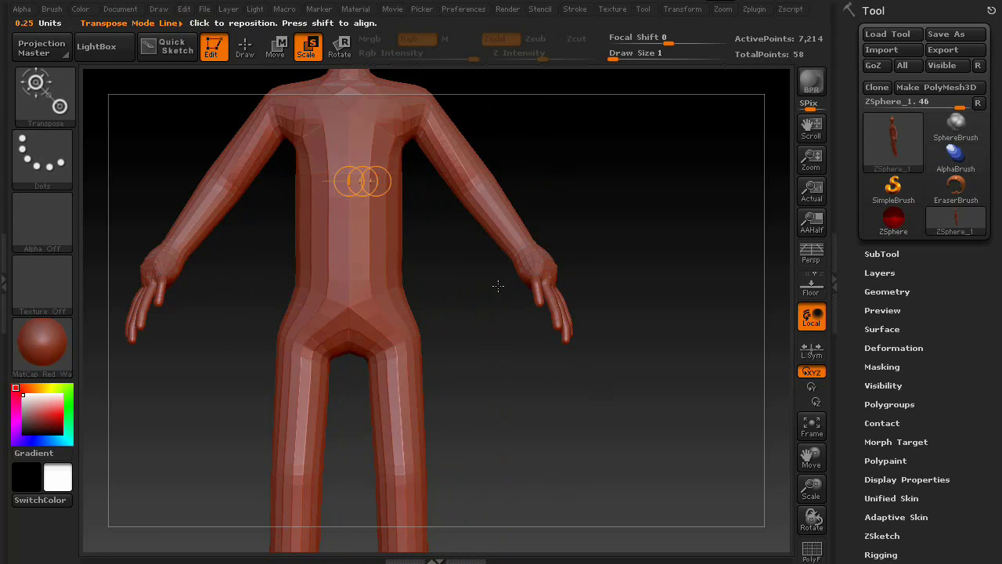
alt+drag(599, 431, 587, 329)
alt+drag(336, 252, 564, 242)
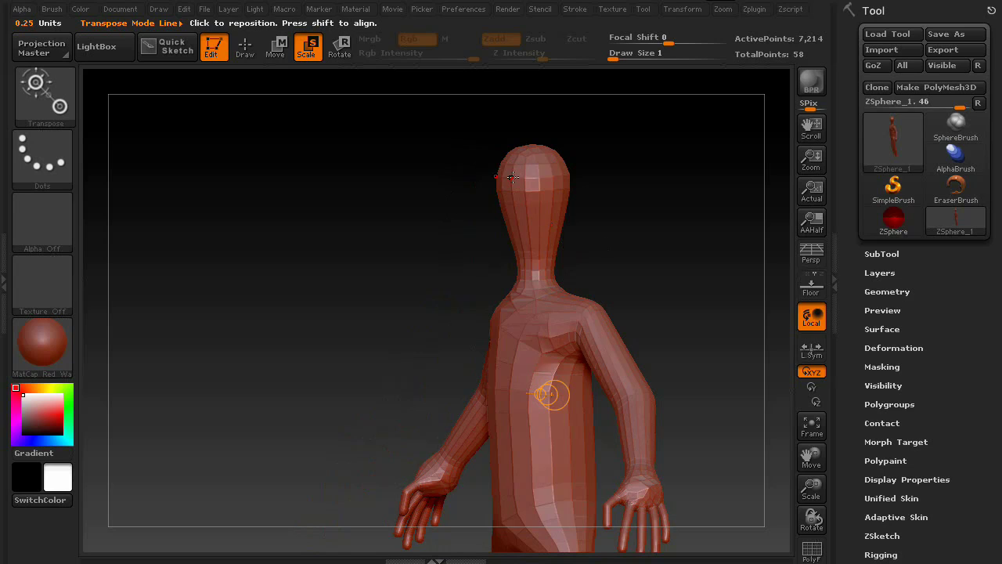
drag(599, 303, 643, 286)
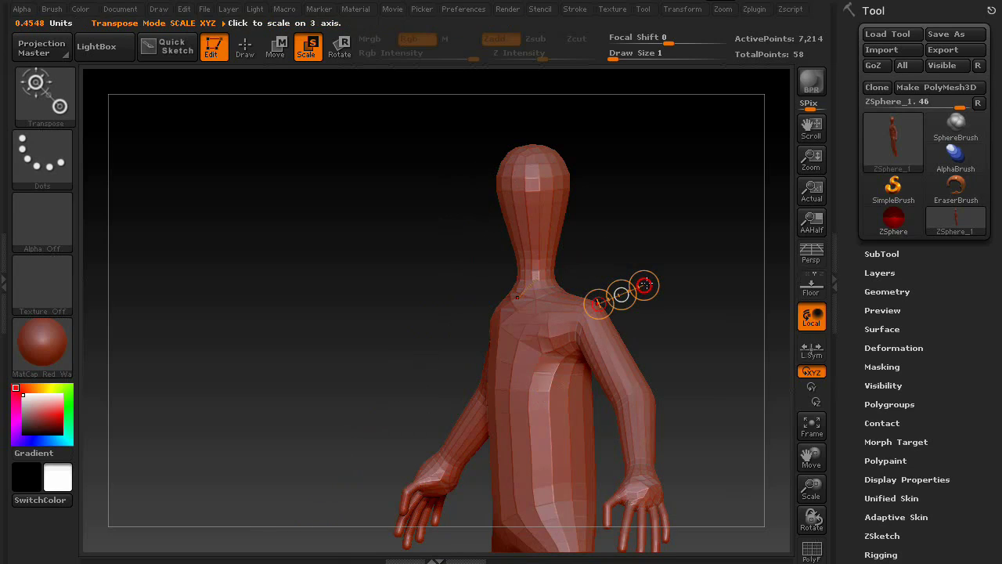
click(245, 49)
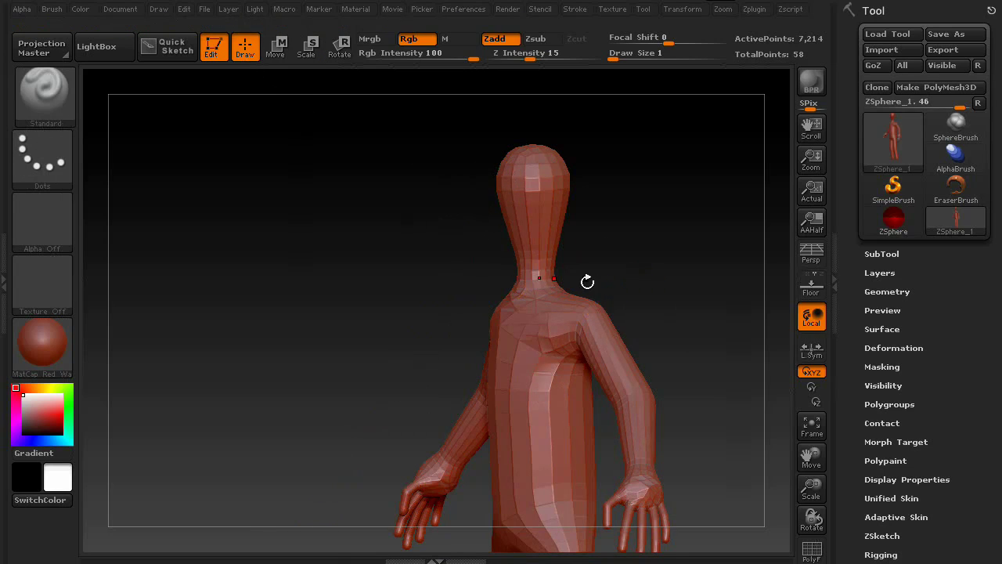
mouse_move(633, 278)
mouse_down()
mouse_move(671, 273)
mouse_move(524, 87)
mouse_up()
alt+drag(564, 367, 619, 236)
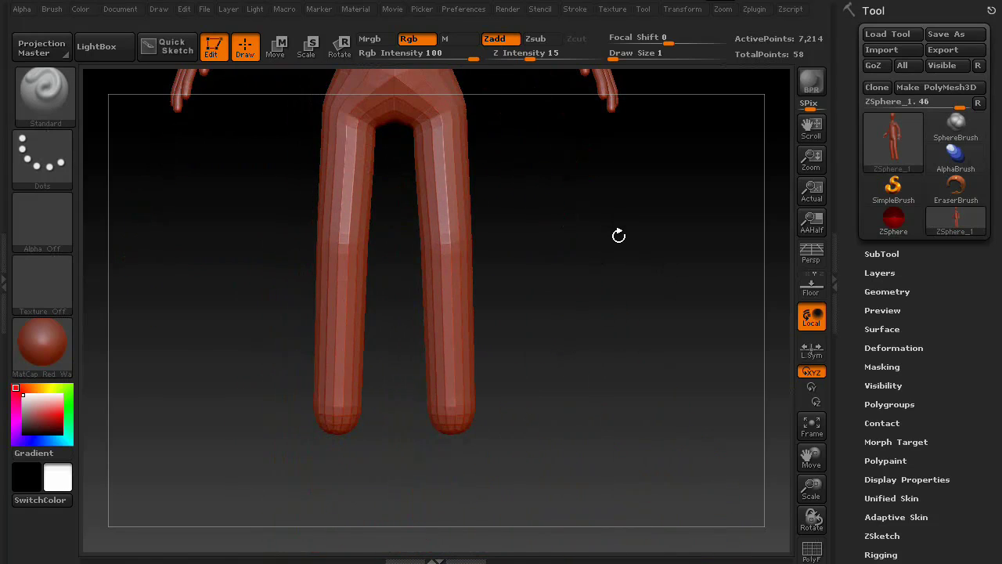
- Return to the ZSphere display and inspect the whole figure from the head down to the ends of the legs
key(a)
alt+drag(500, 156, 513, 414)
drag(651, 212, 579, 206)
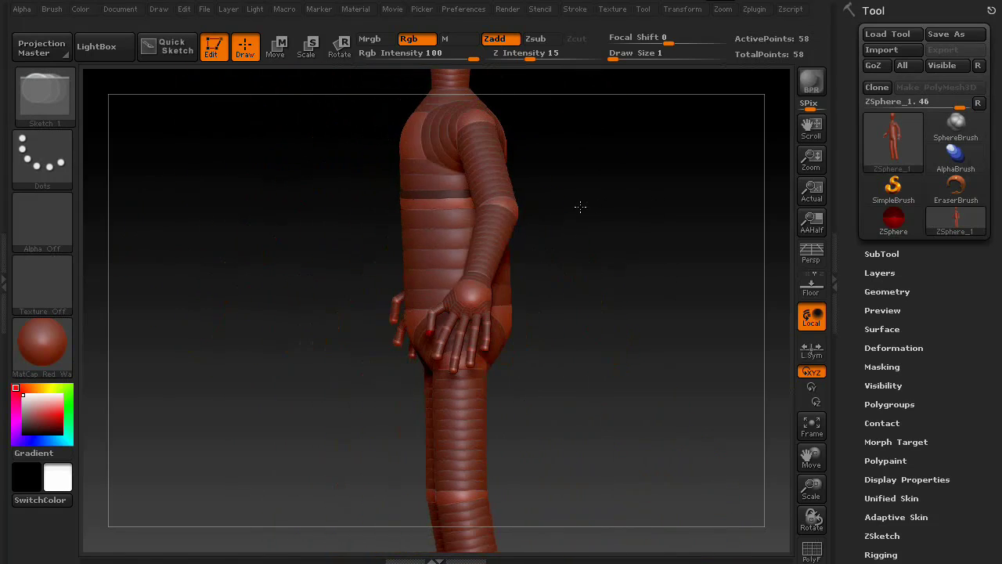
alt+drag(622, 311, 342, 275)
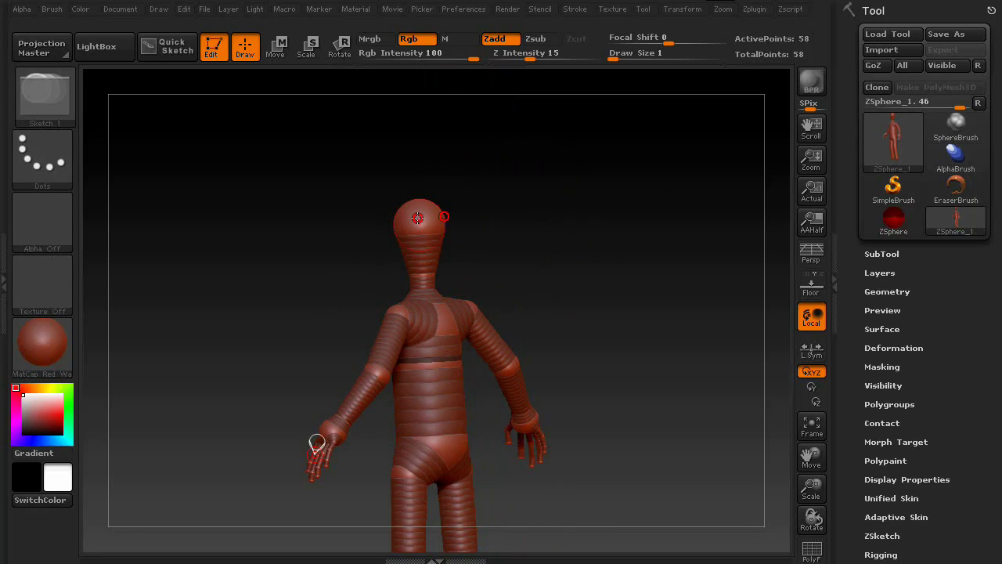
drag(616, 399, 557, 403)
mouse_move(541, 509)
alt+mouse_down()
mouse_move(535, 317)
mouse_move(574, 336)
mouse_move(601, 328)
mouse_move(512, 295)
mouse_move(504, 362)
mouse_move(504, 316)
mouse_move(551, 312)
alt+mouse_up()
drag(591, 413, 468, 313)
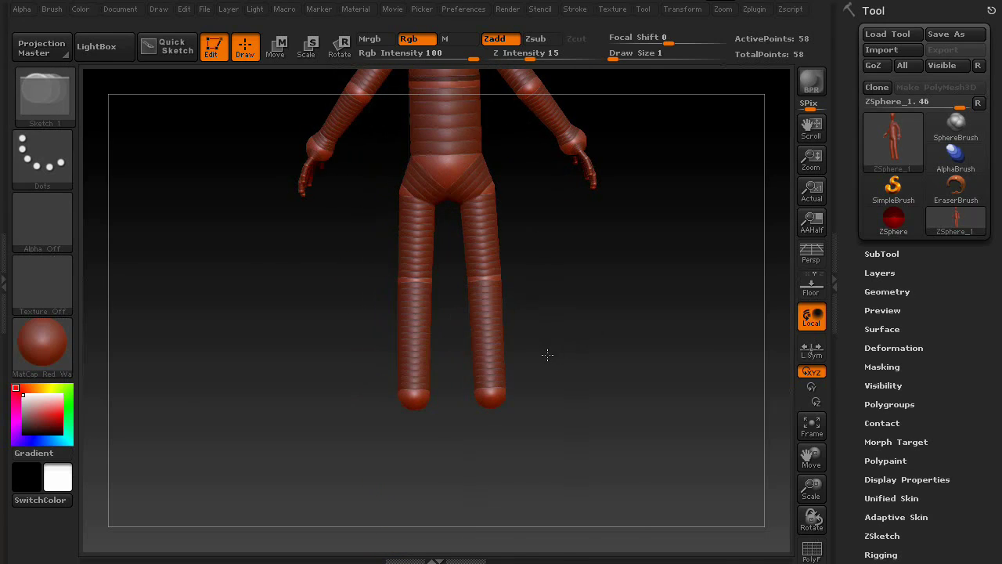
- Add mirrored heel ZSpheres at the back of the leg ends and check their shape in the adaptive skin preview
alt+drag(546, 352, 532, 86)
alt+drag(574, 230, 611, 144)
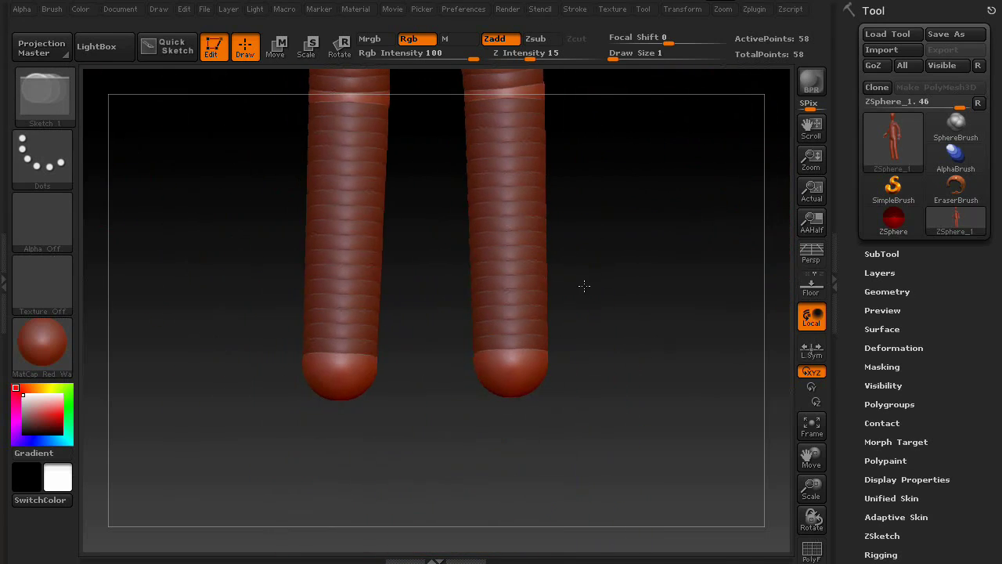
shift+drag(584, 285, 587, 284)
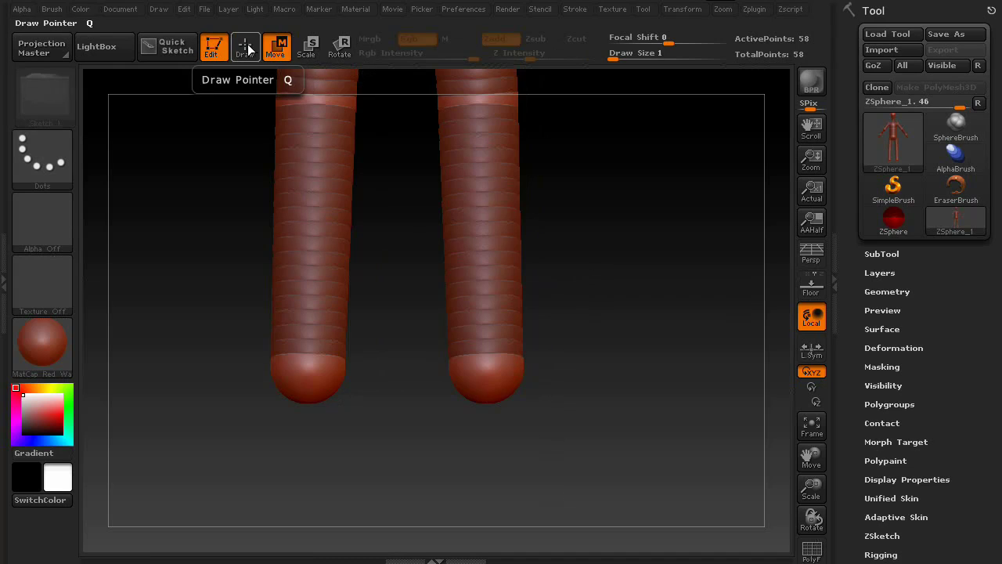
drag(307, 369, 319, 372)
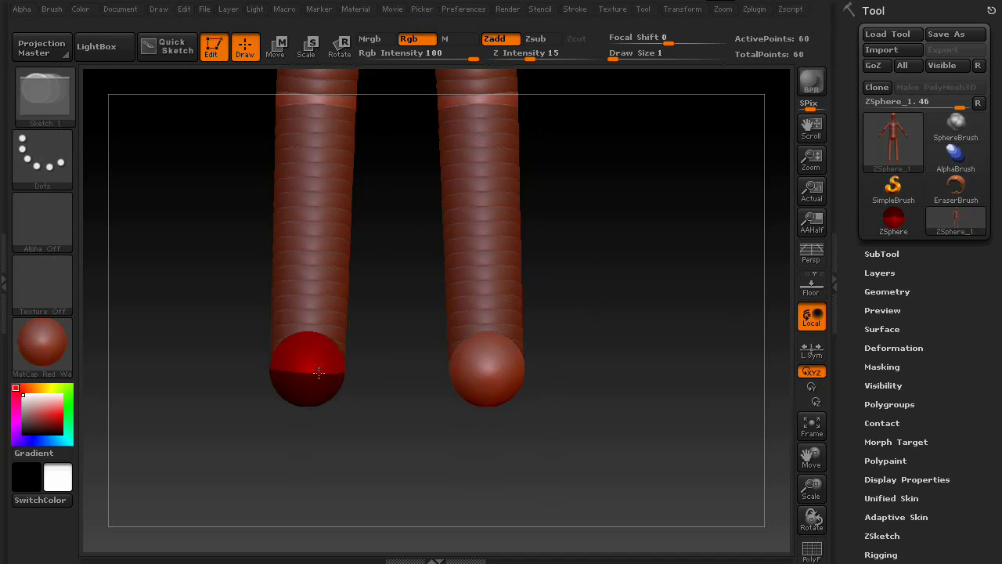
drag(264, 443, 336, 451)
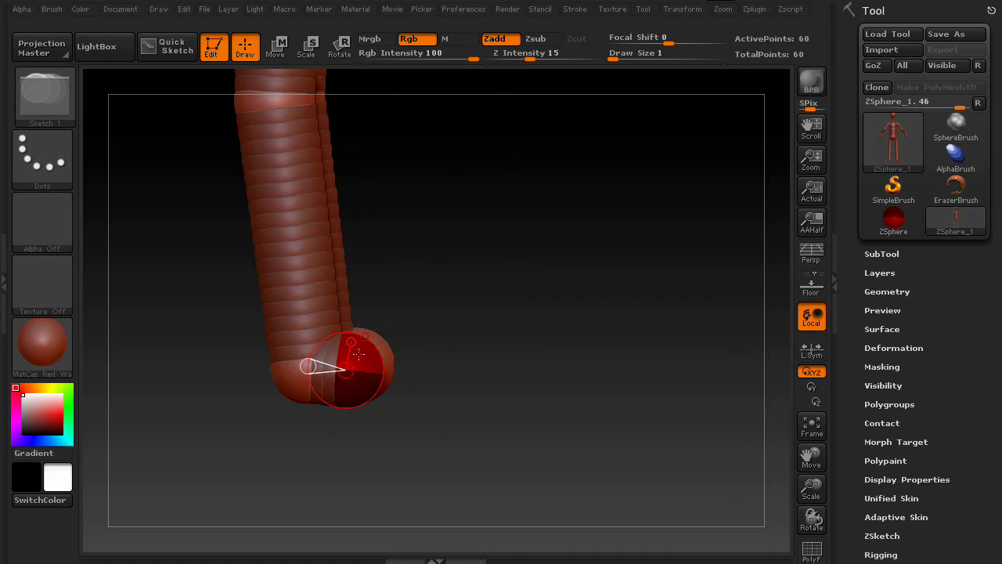
key(a)
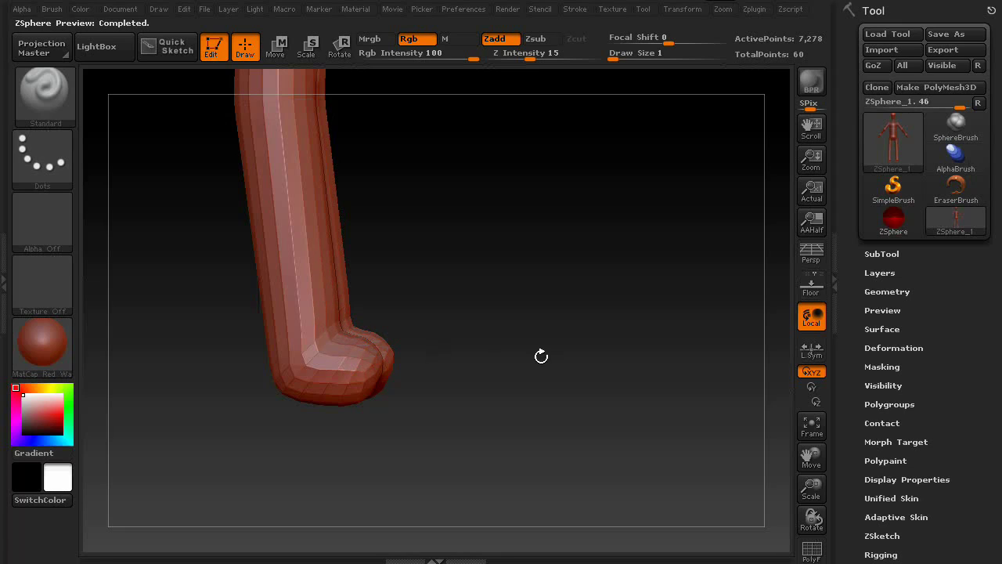
key(a)
- Add mirrored toe ZSpheres on the front of the ankle ZSpheres, opposite the heels
shift+drag(462, 407, 517, 425)
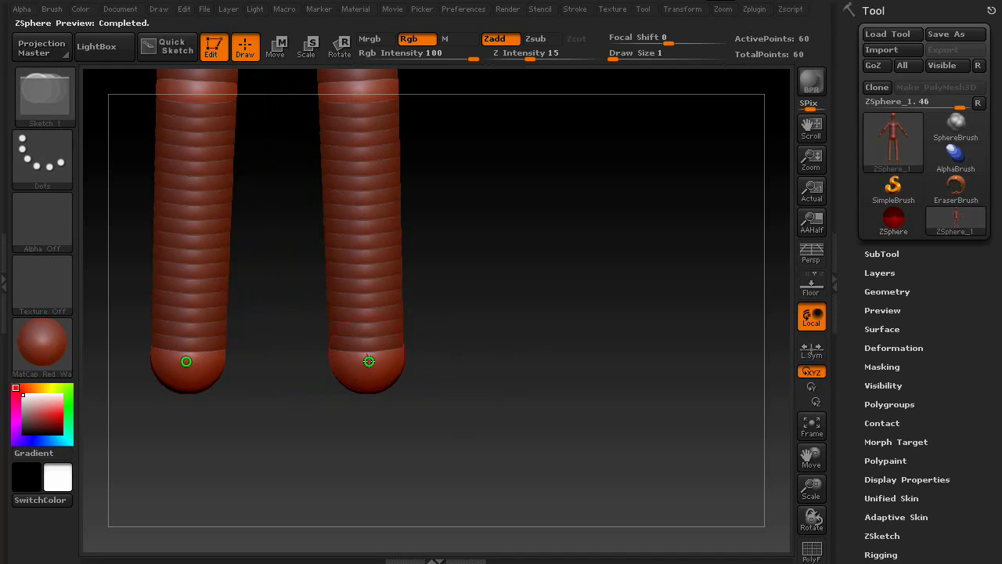
mouse_move(527, 385)
mouse_down()
mouse_move(472, 384)
mouse_move(457, 409)
mouse_move(504, 405)
mouse_up()
key(ctrl+z)
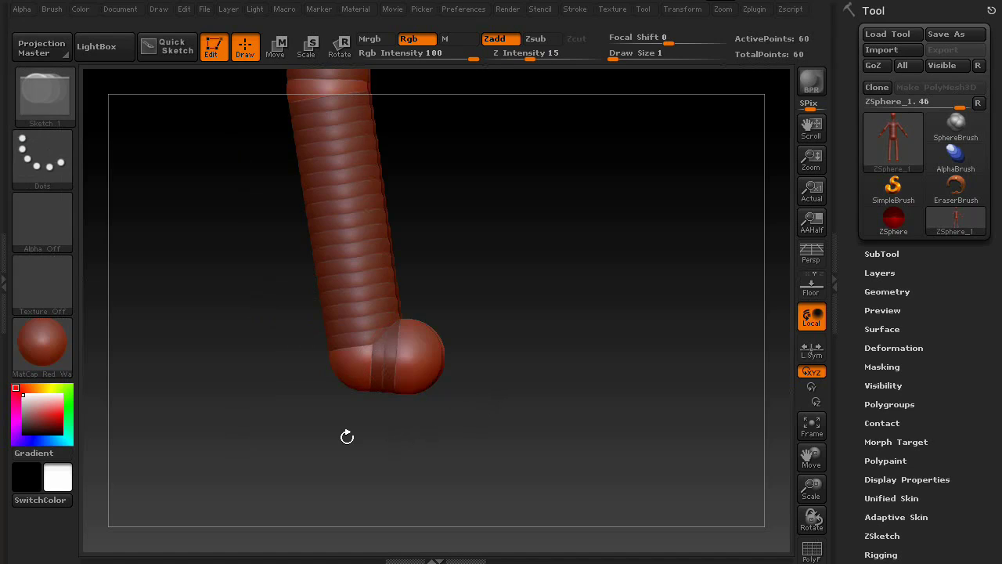
drag(347, 437, 412, 439)
drag(366, 361, 380, 365)
drag(536, 402, 425, 423)
alt+drag(317, 438, 409, 442)
- Move the toe ZSpheres forward, away from the ankles, to lengthen both feet
key(w)
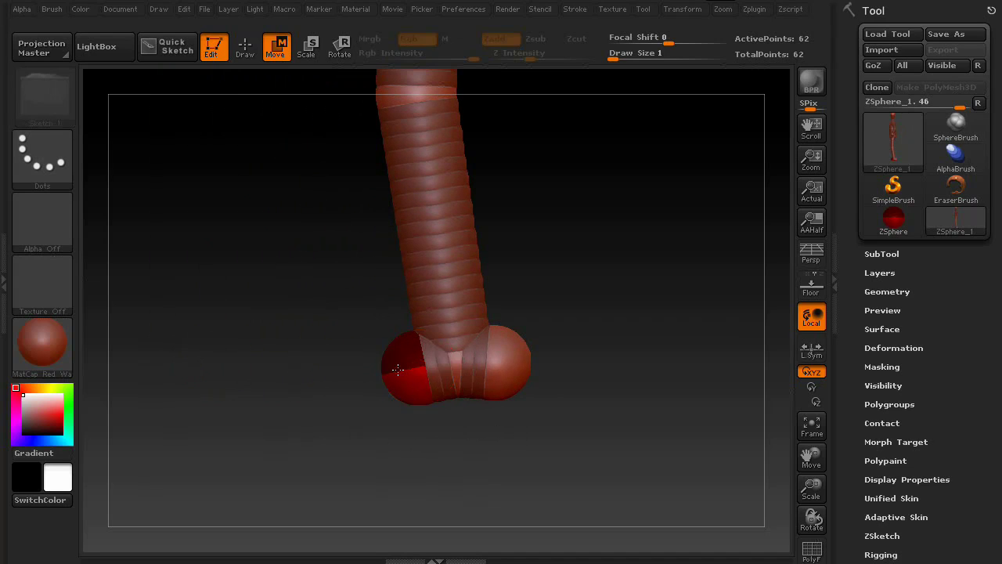
drag(397, 369, 376, 403)
drag(512, 365, 438, 371)
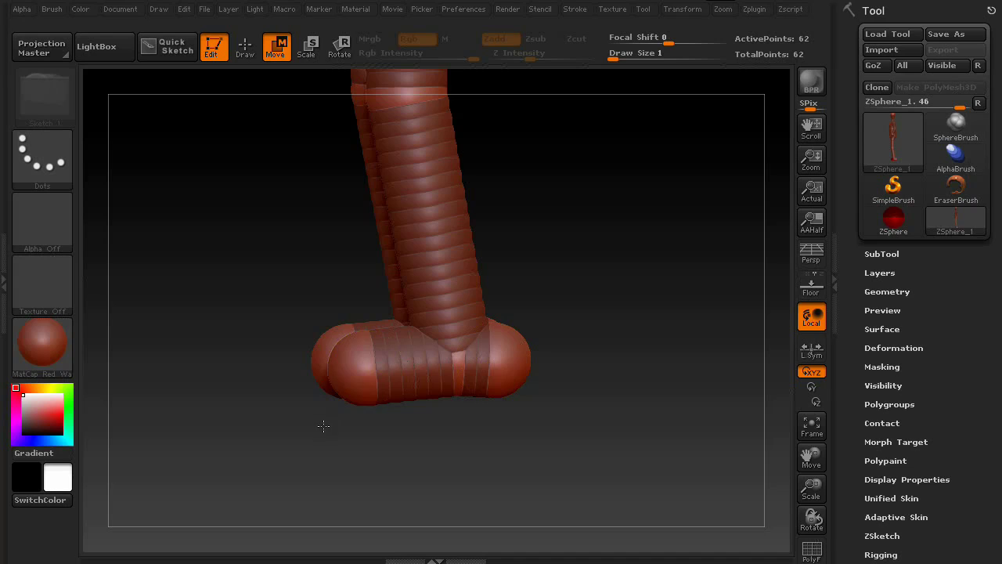
alt+drag(323, 426, 342, 416)
alt+drag(509, 457, 521, 291)
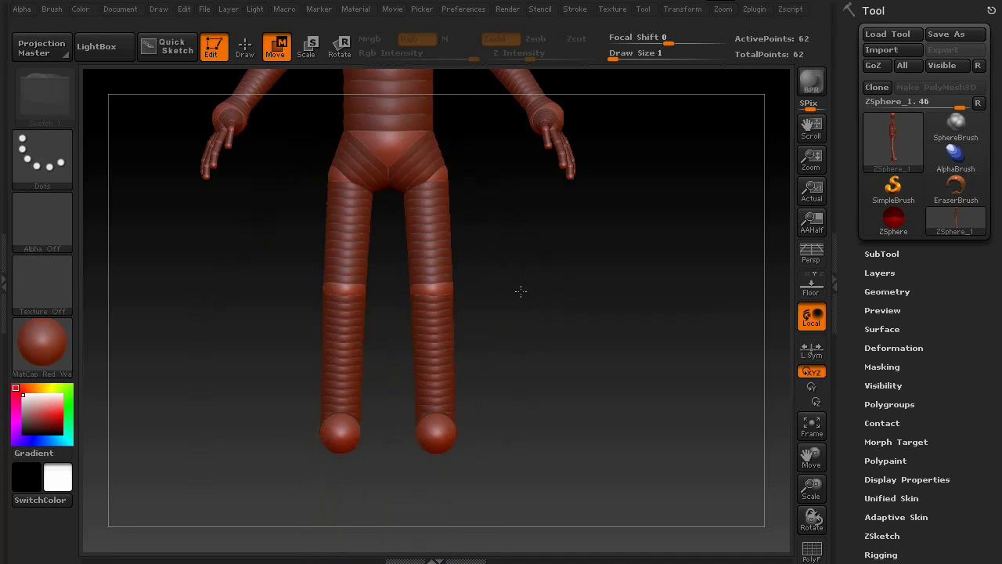
- Preview the figure as an adaptive skin with its polyframe and examine the feet, legs, torso, arms and head
key(a)
drag(610, 338, 406, 381)
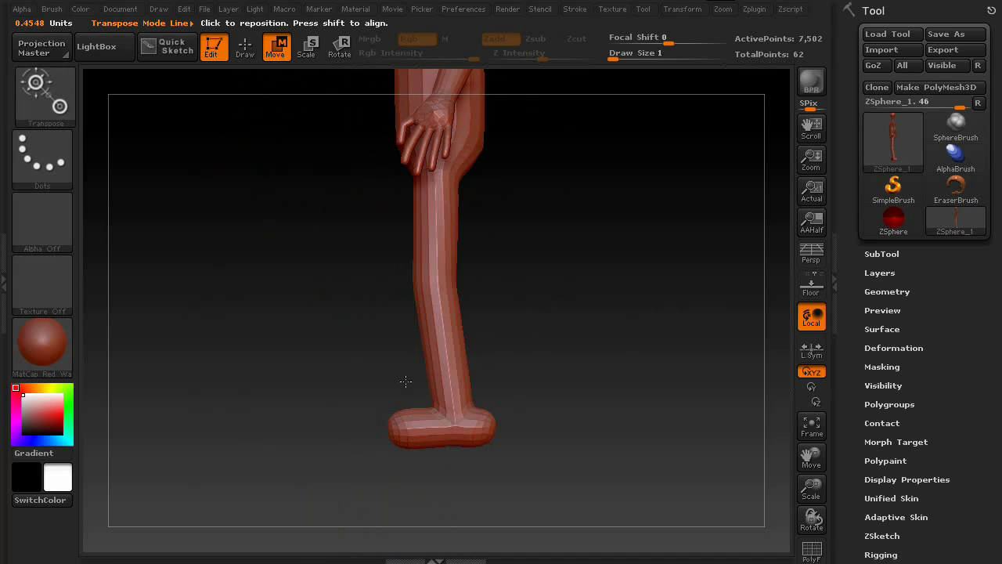
drag(547, 376, 621, 374)
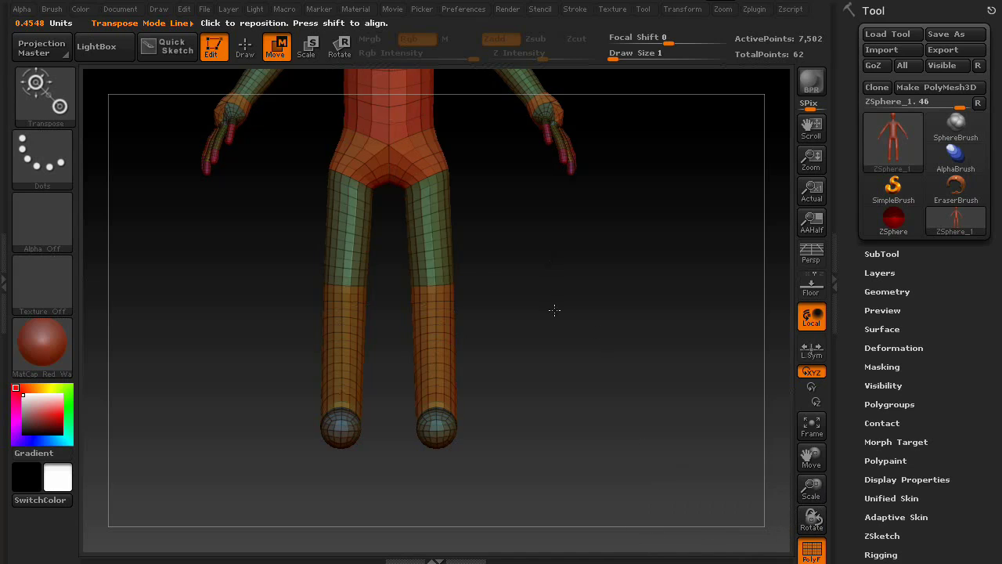
alt+drag(555, 309, 555, 506)
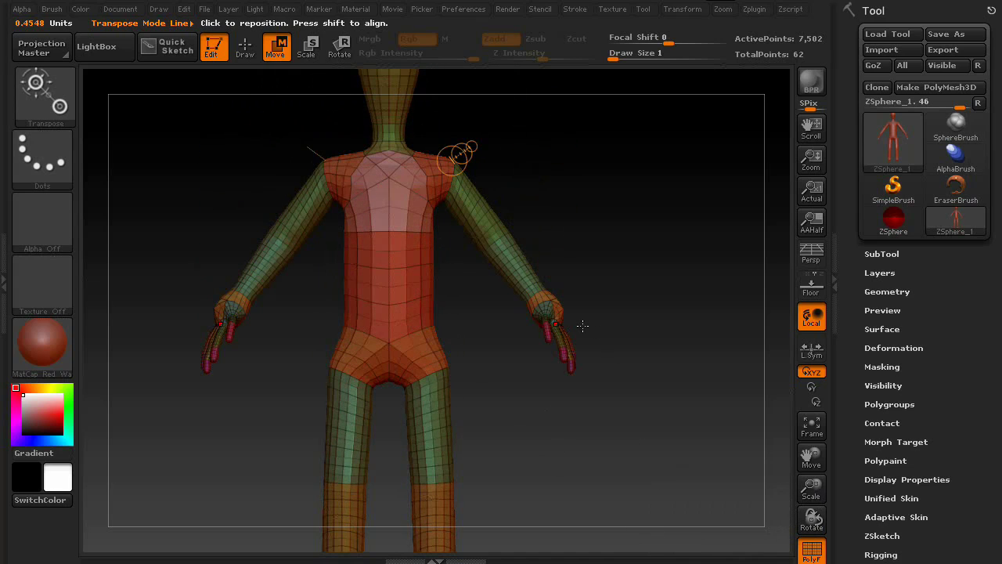
drag(582, 325, 411, 345)
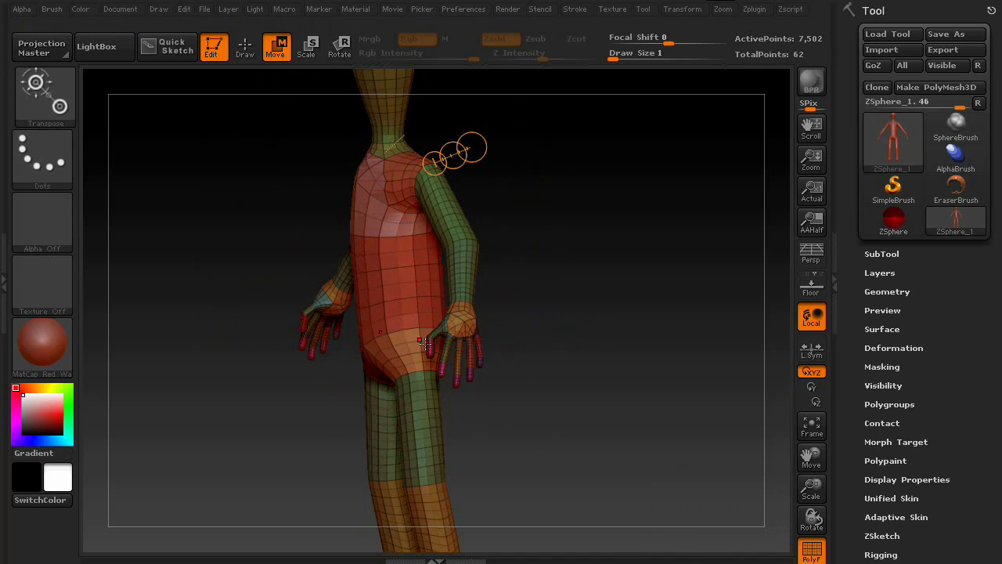
drag(559, 364, 580, 345)
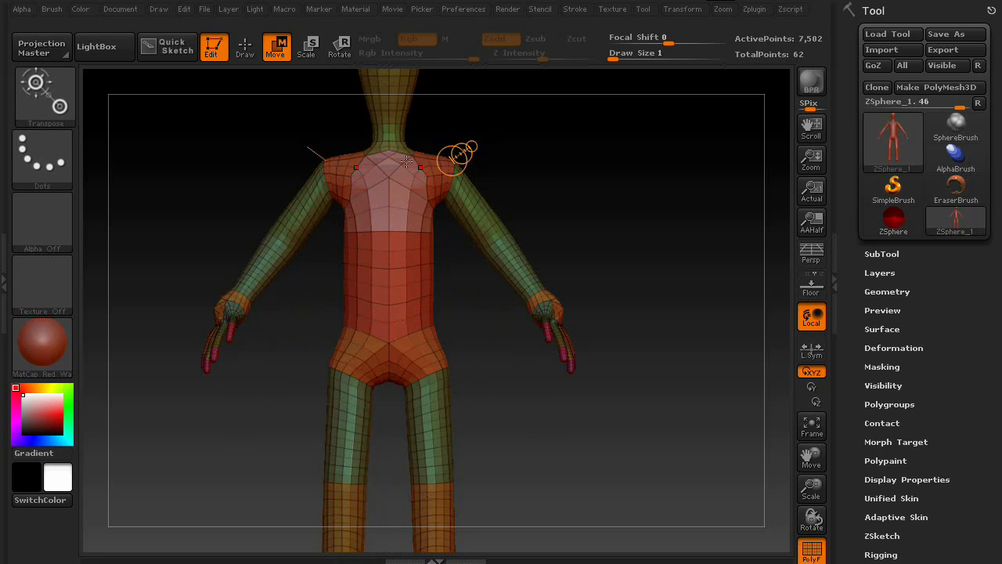
alt+drag(499, 329, 526, 408)
alt+drag(611, 236, 612, 95)
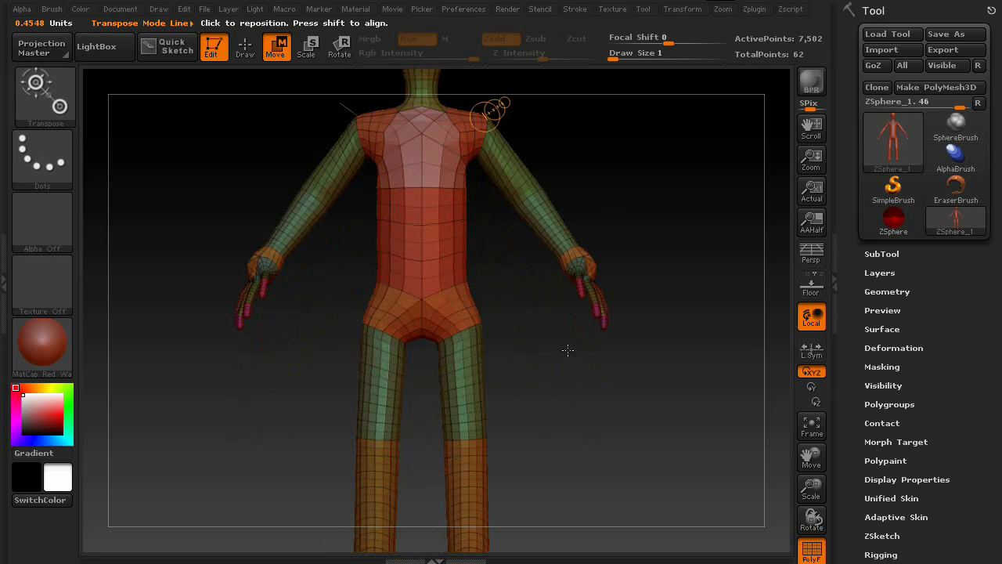
alt+drag(568, 350, 599, 322)
alt+drag(557, 273, 563, 465)
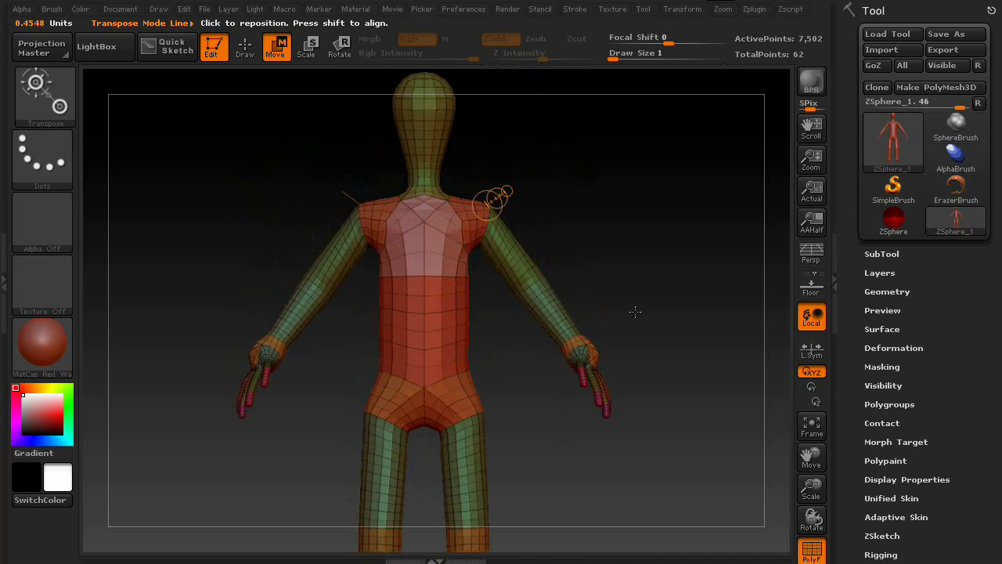
mouse_move(635, 311)
mouse_down()
mouse_move(576, 293)
mouse_move(649, 311)
mouse_up()
alt+drag(607, 448, 580, 340)
alt+drag(631, 236, 750, 387)
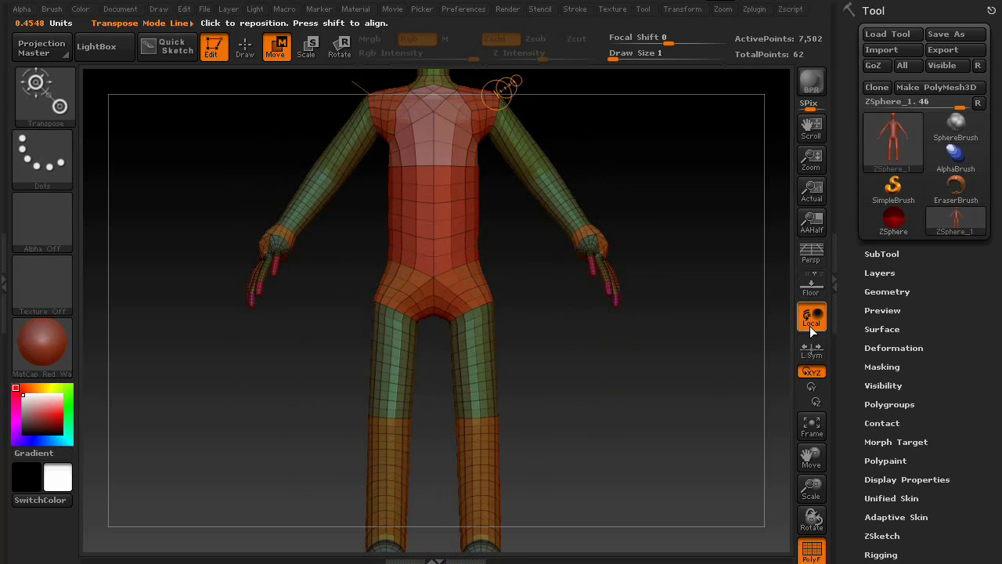
click(811, 551)
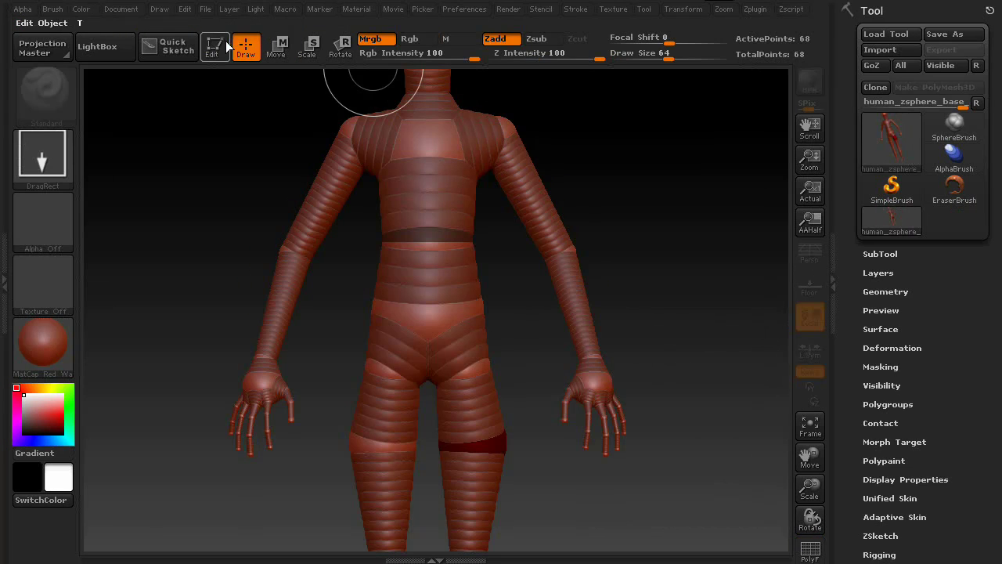
- Put the loaded human_zsphere_base figure into edit mode and examine its overall proportions from several angles
alt+drag(670, 295, 285, 94)
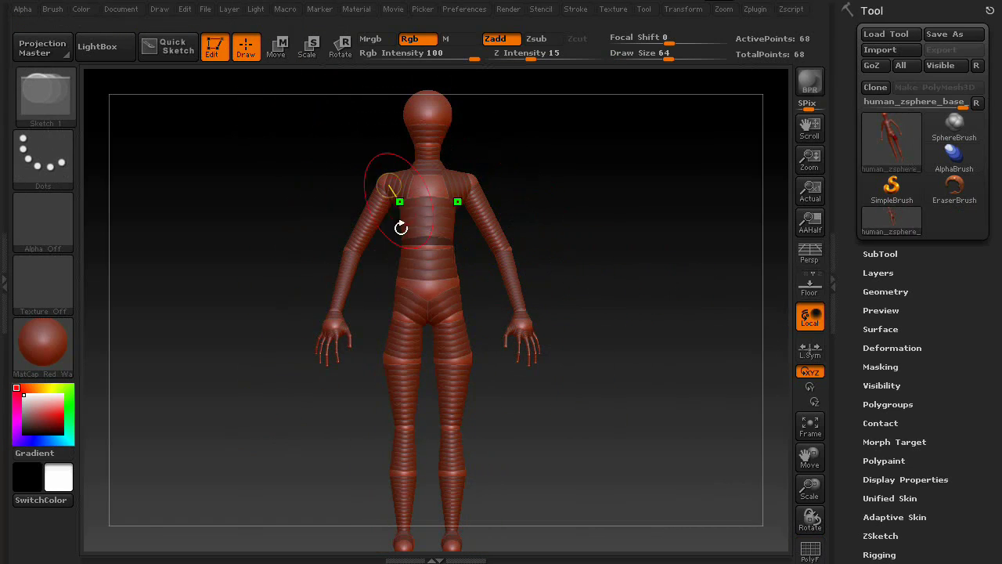
drag(606, 296, 550, 297)
drag(575, 384, 587, 363)
alt+drag(592, 418, 586, 376)
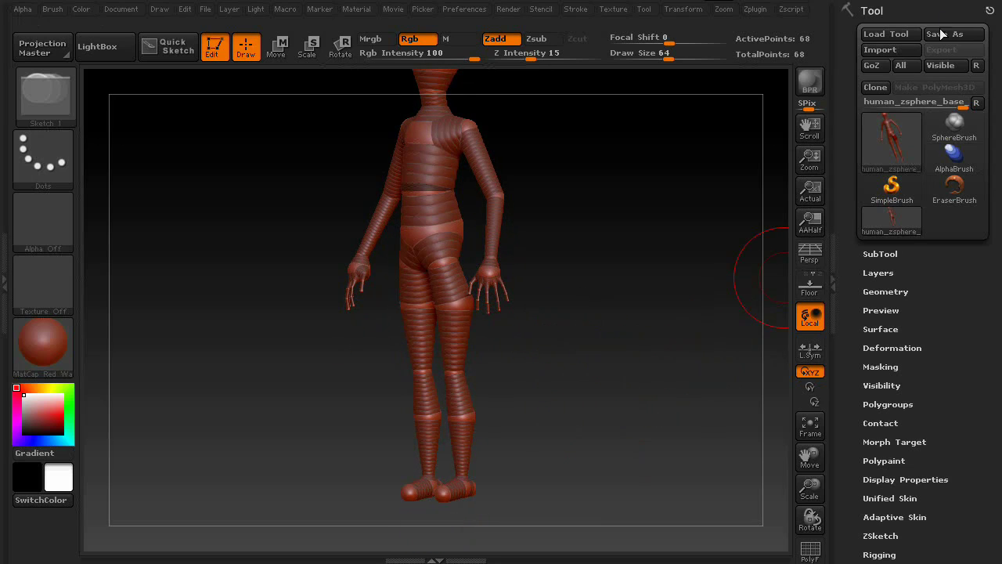
- Examine the ZSphere layout of the base figure's hips, knees, calves and feet from the front and side
mouse_move(670, 212)
mouse_down()
mouse_move(572, 287)
mouse_move(510, 208)
mouse_move(584, 386)
mouse_move(568, 324)
mouse_move(581, 358)
mouse_move(602, 363)
mouse_move(577, 396)
mouse_move(545, 405)
mouse_move(608, 418)
mouse_move(587, 446)
mouse_move(597, 362)
mouse_move(474, 384)
mouse_up()
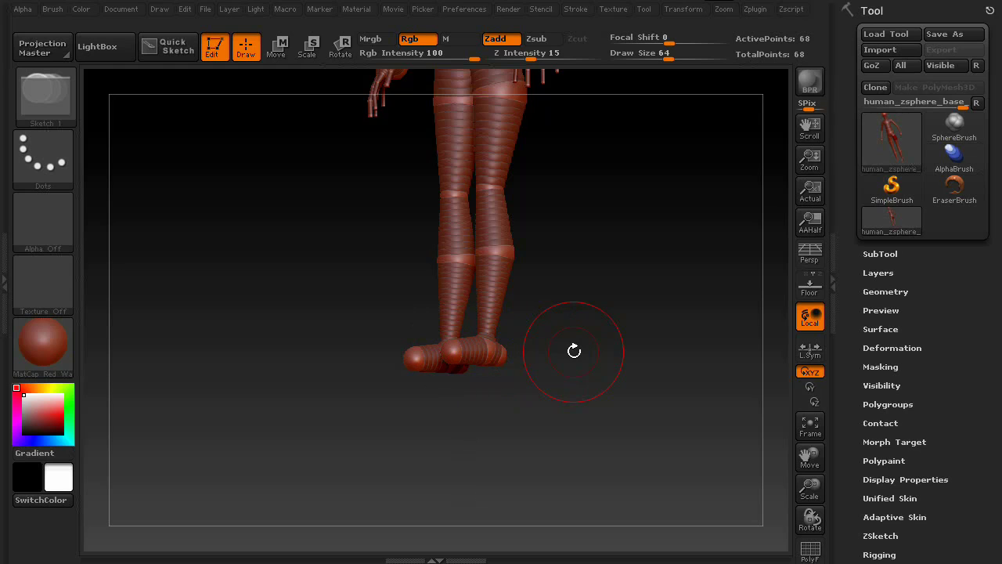
drag(574, 351, 576, 393)
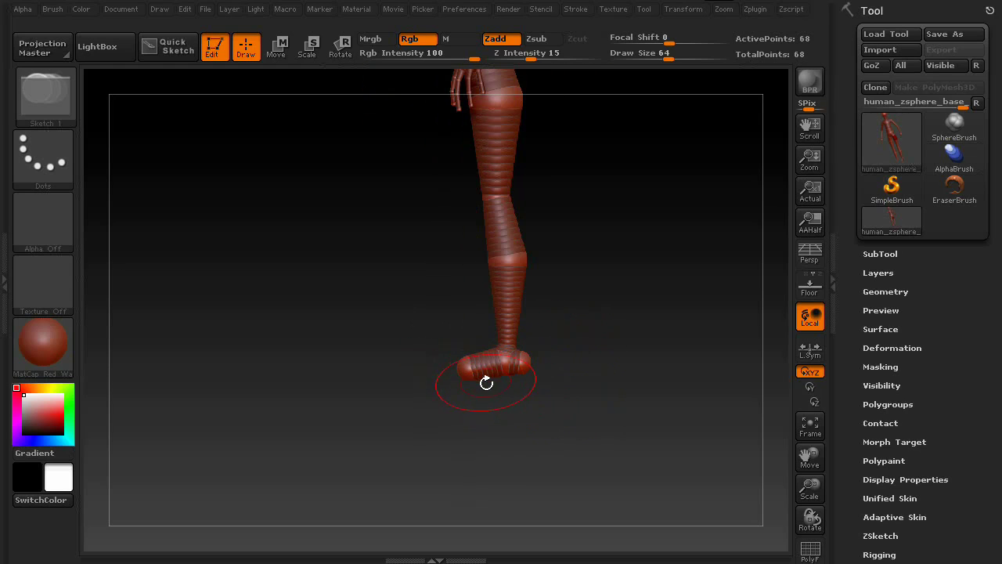
drag(524, 420, 568, 419)
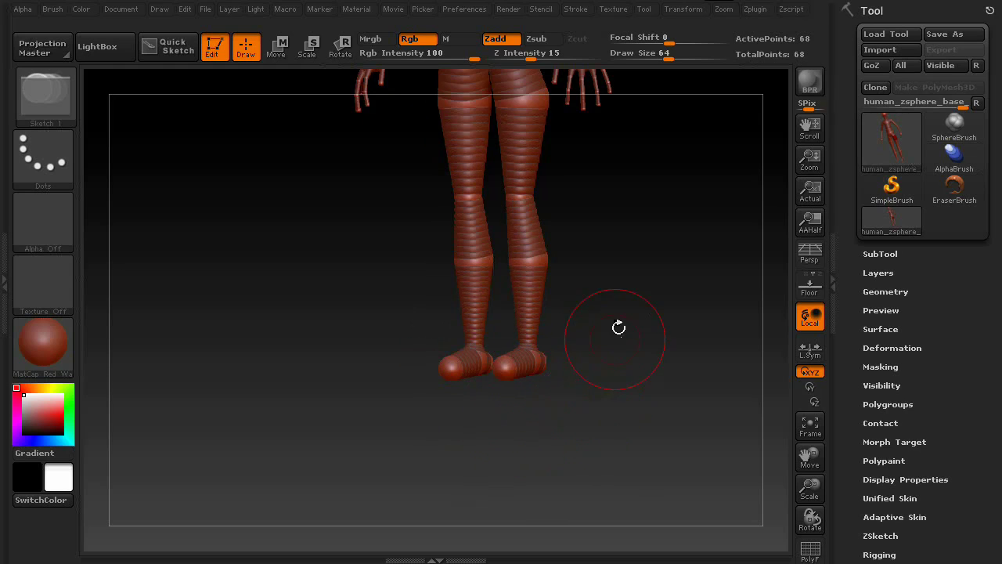
drag(618, 327, 618, 351)
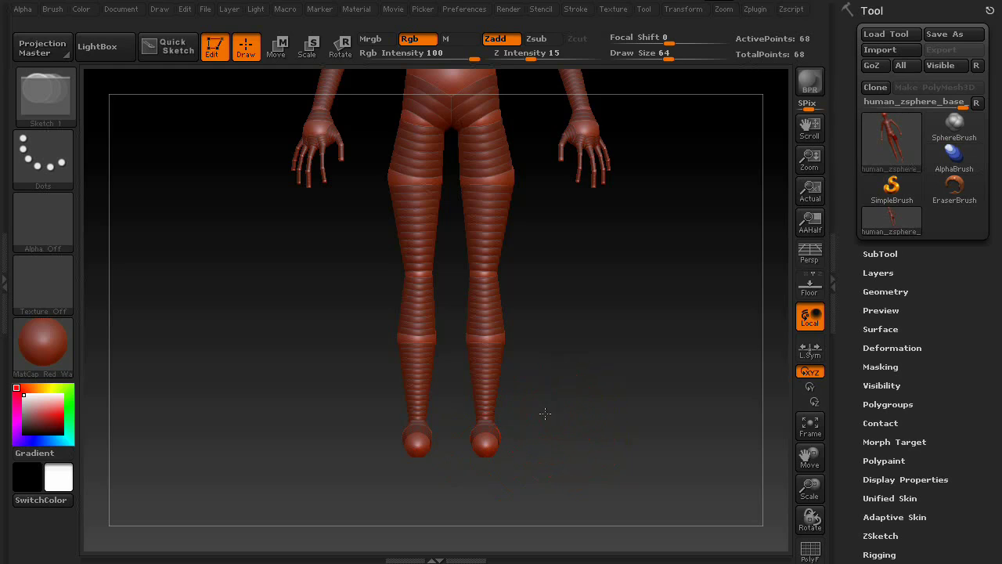
drag(545, 414, 495, 390)
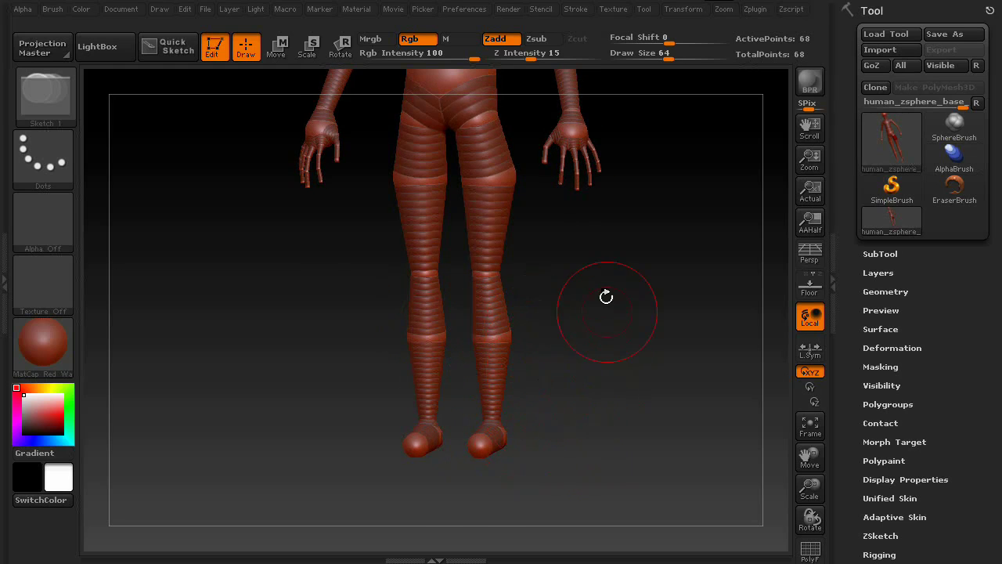
alt+drag(604, 297, 589, 501)
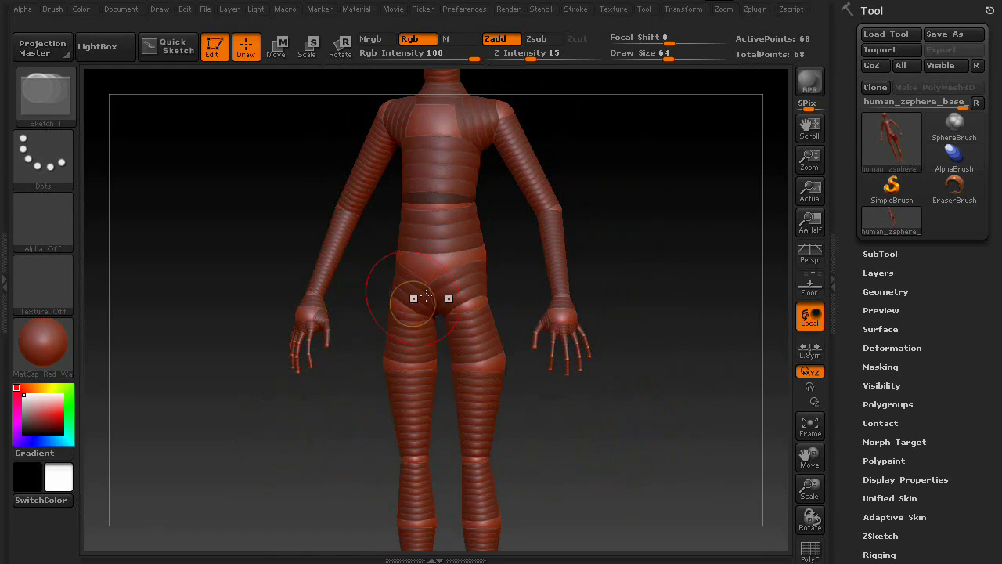
alt+drag(507, 442, 522, 219)
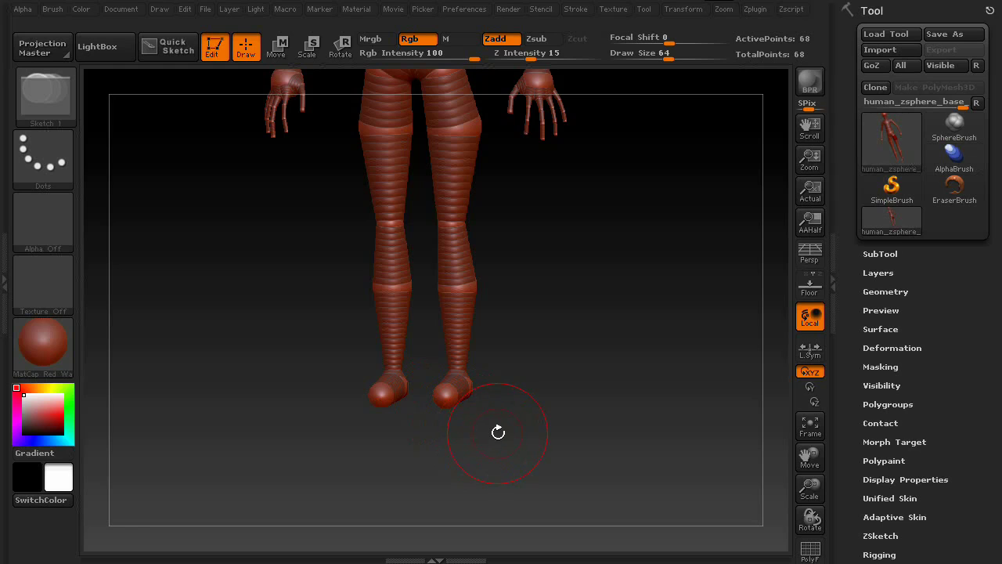
shift+drag(577, 275, 600, 288)
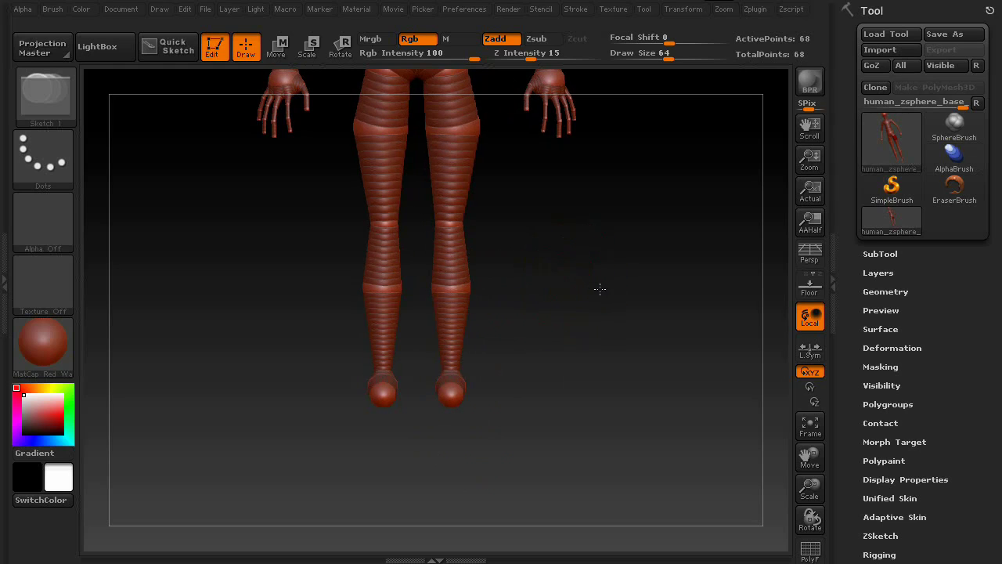
- Generate an adaptive skin mesh from the whole human ZSphere base figure
alt+drag(554, 237, 577, 419)
alt+drag(628, 332, 585, 327)
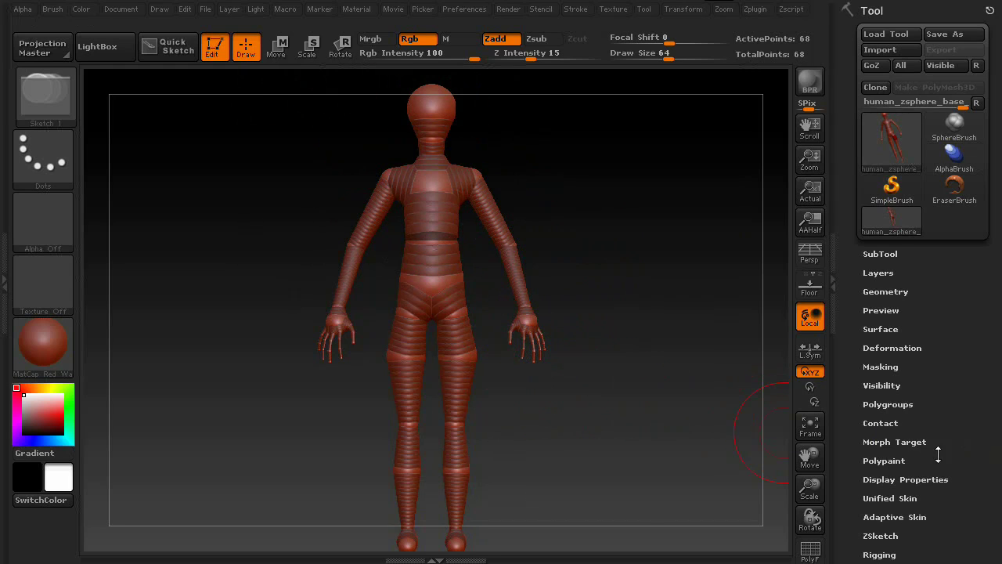
drag(850, 472, 861, 416)
click(895, 439)
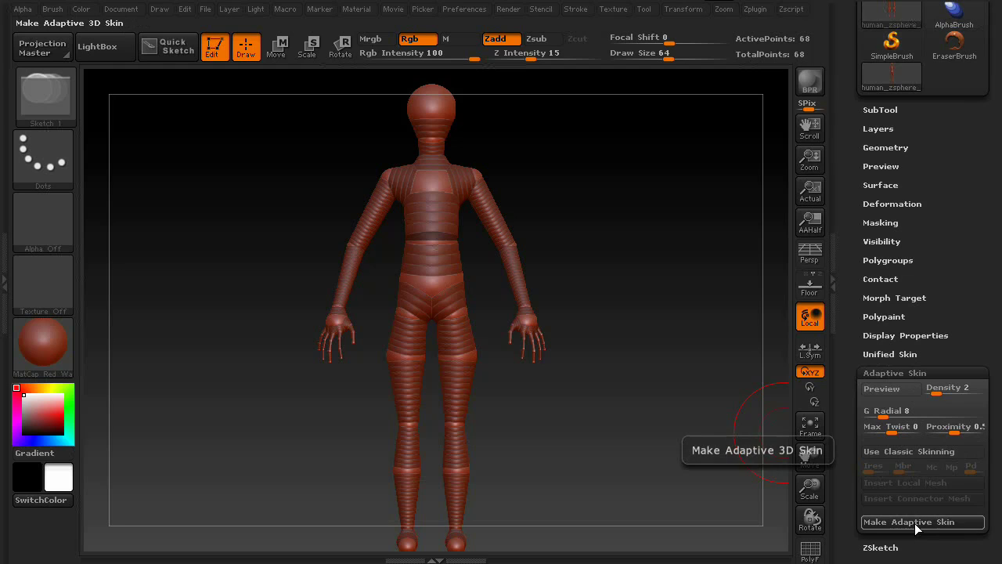
click(921, 523)
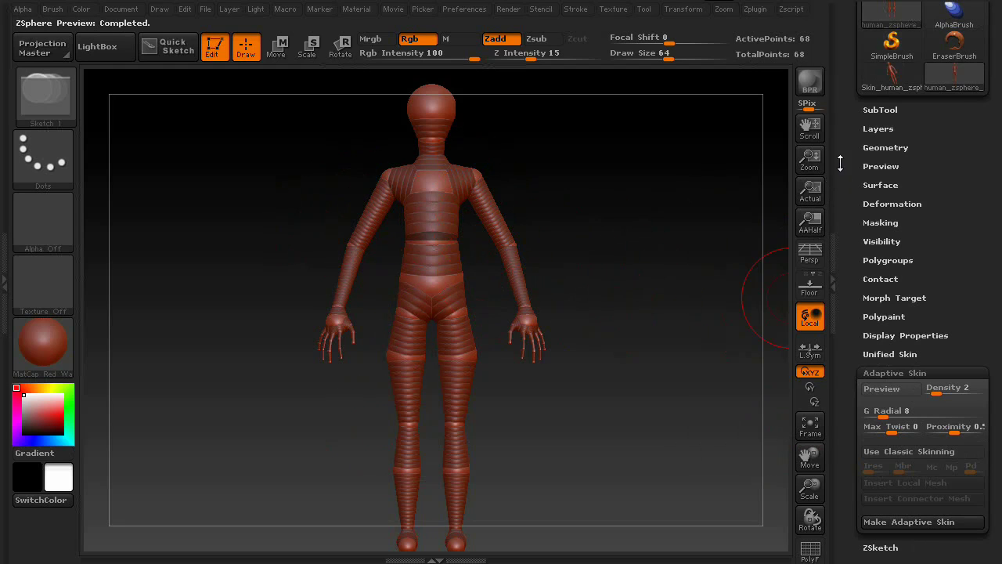
- Switch to the generated skin mesh tool and inspect the body, arm and hand from the side
drag(840, 162, 841, 268)
mouse_move(883, 223)
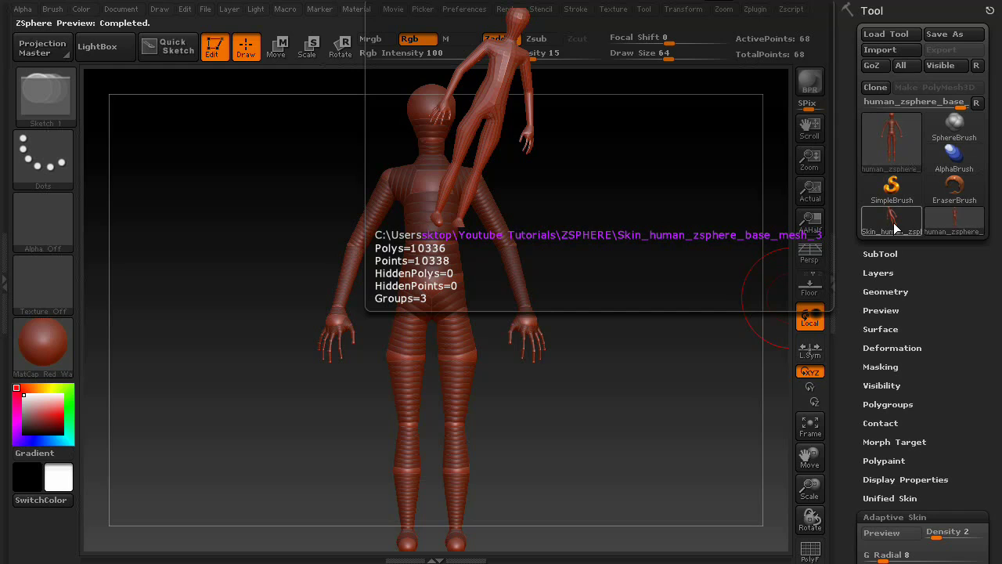
click(893, 225)
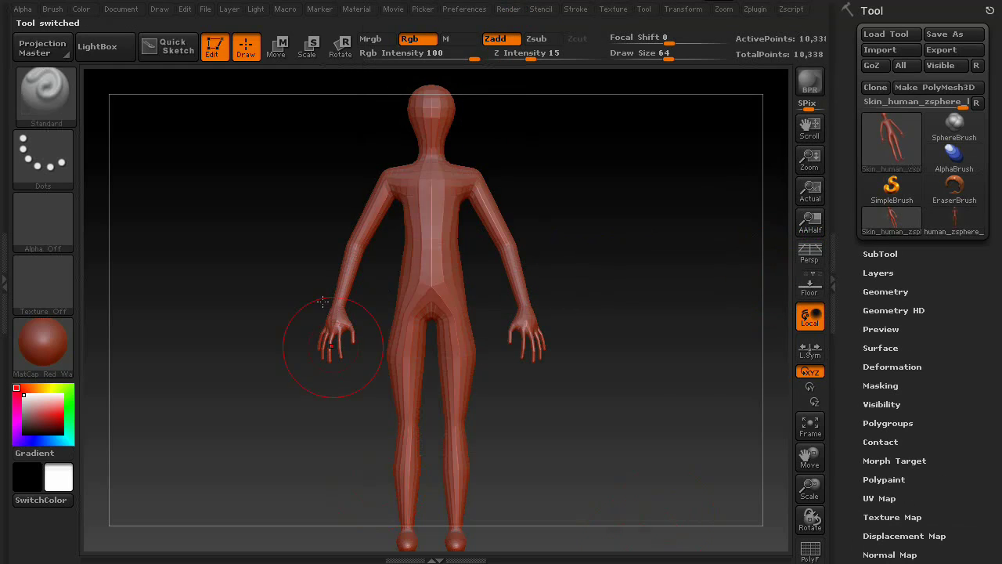
drag(710, 383, 599, 427)
alt+drag(592, 243, 644, 327)
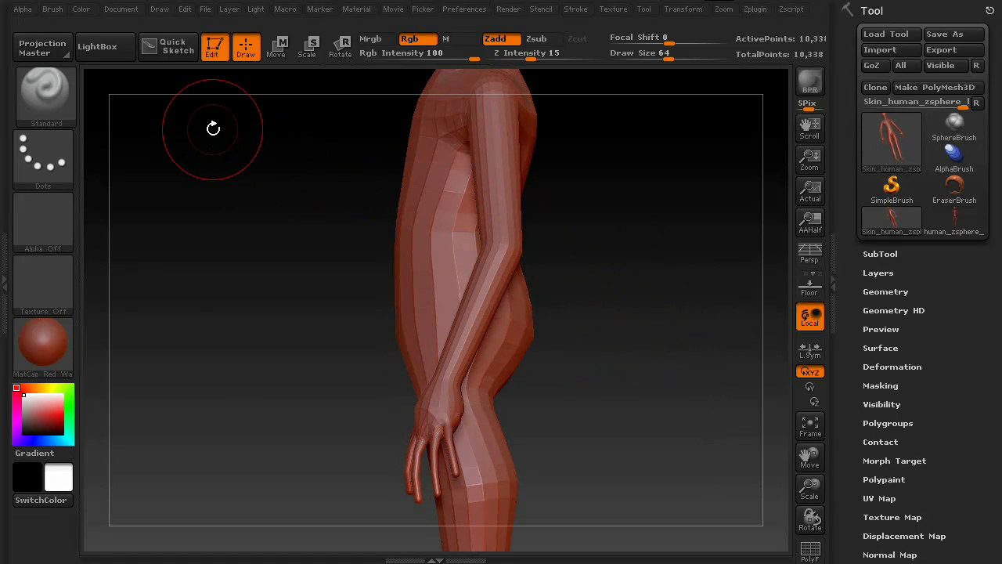
- Set up the Move brush with a FreeHand stroke and a draw size of 130
key(b)
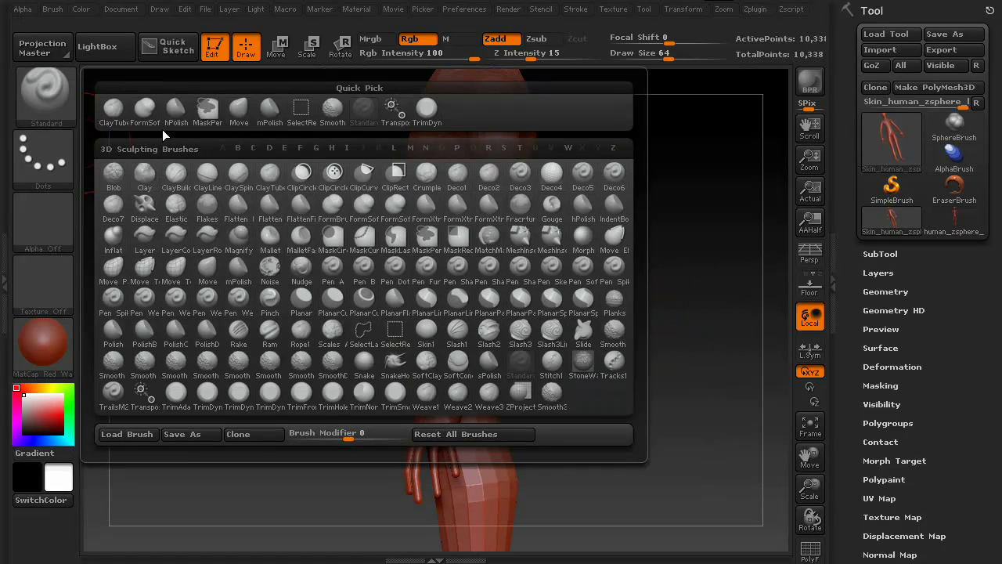
click(270, 119)
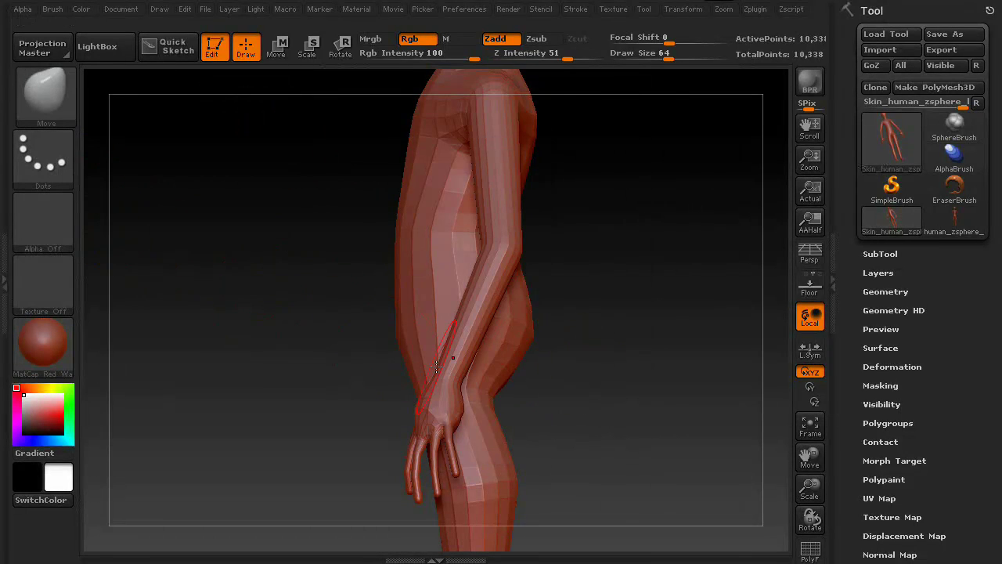
click(59, 161)
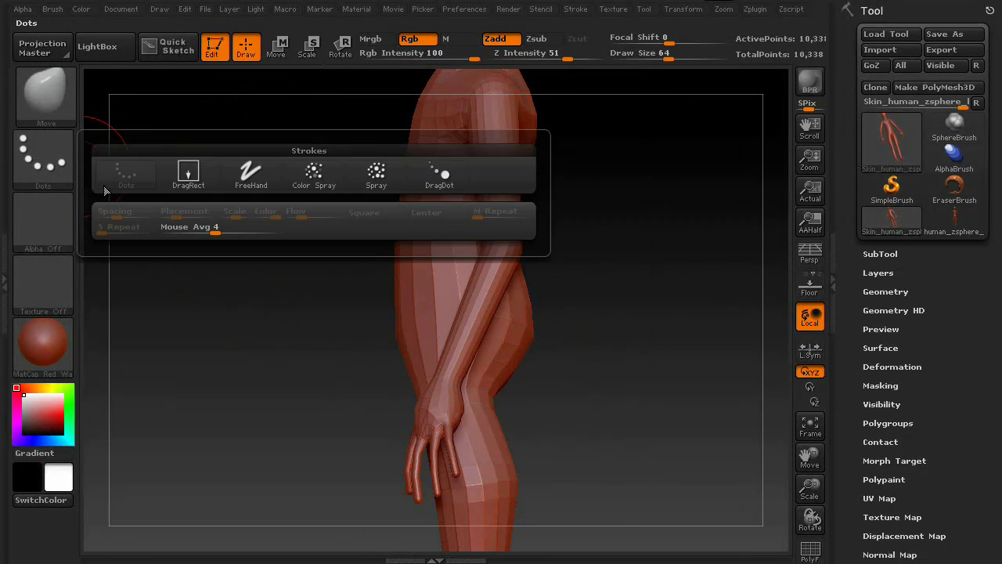
click(251, 174)
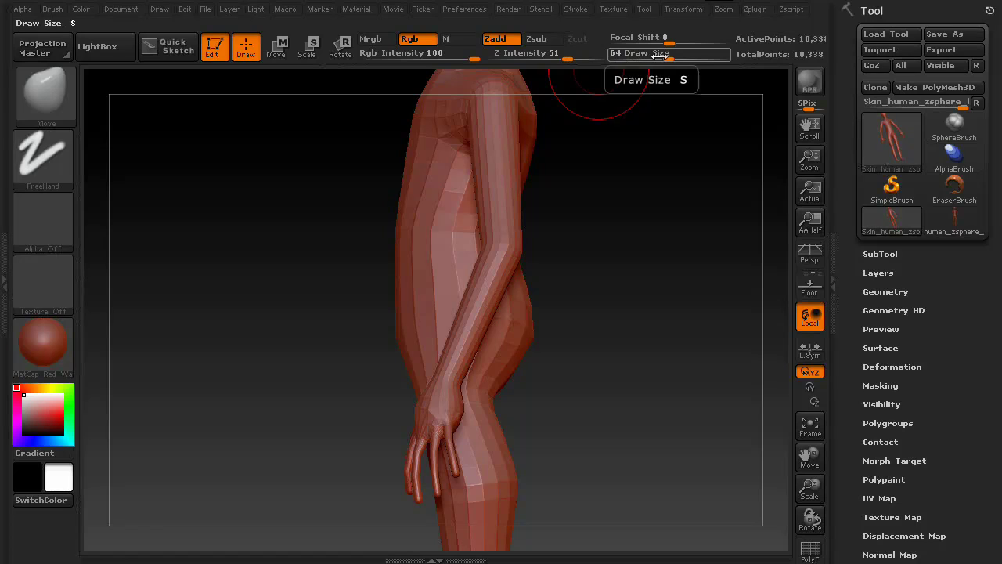
drag(664, 58, 691, 58)
- Reshape the front of the torso with the Move brush, pushing the stomach in and pulling the chest out
drag(595, 253, 627, 271)
drag(448, 310, 455, 308)
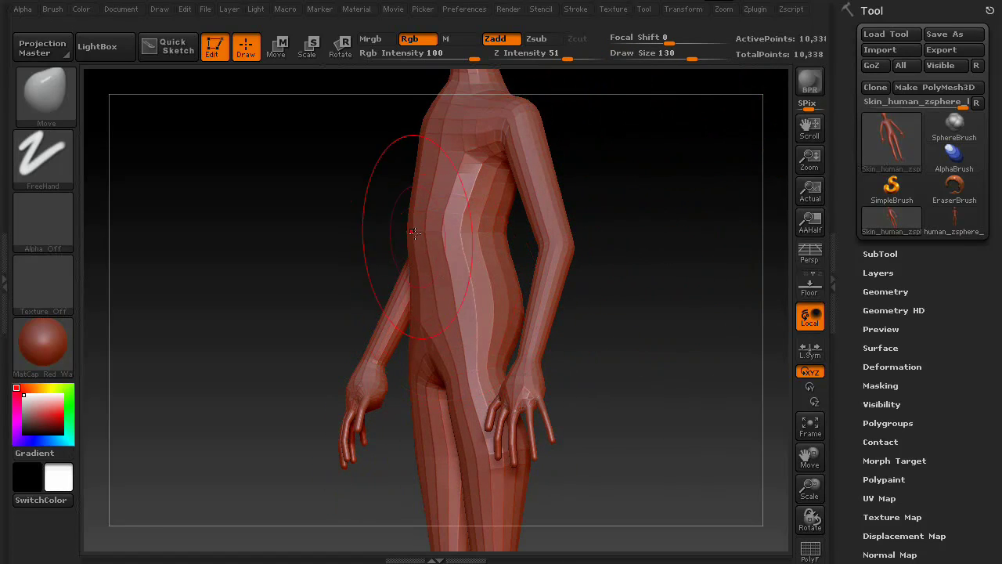
drag(452, 223, 465, 224)
drag(438, 171, 432, 156)
drag(432, 218, 436, 219)
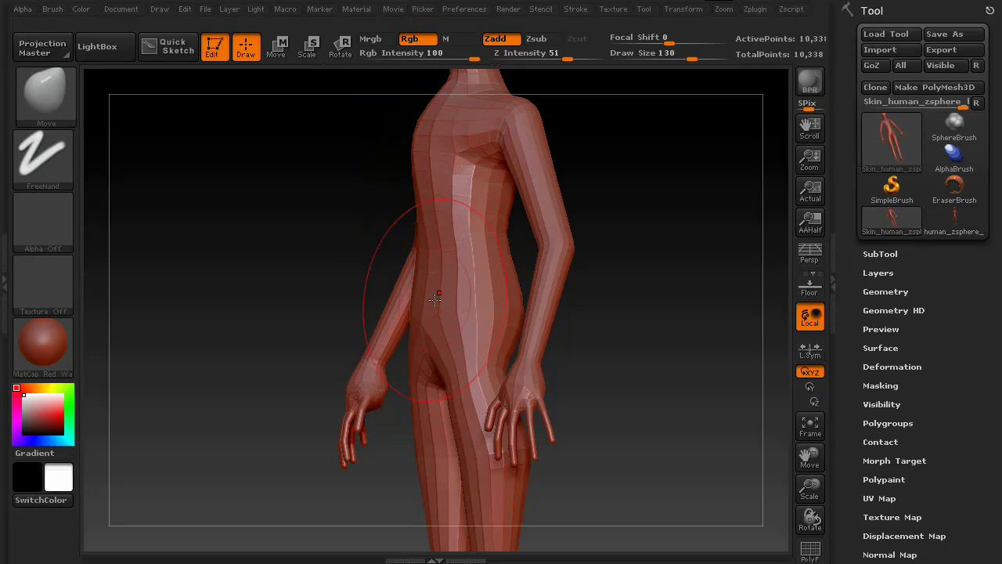
- Reshape the back of the torso with the Move brush, pushing the lower back in and pulling the upper back out
drag(657, 324, 661, 356)
drag(496, 287, 477, 303)
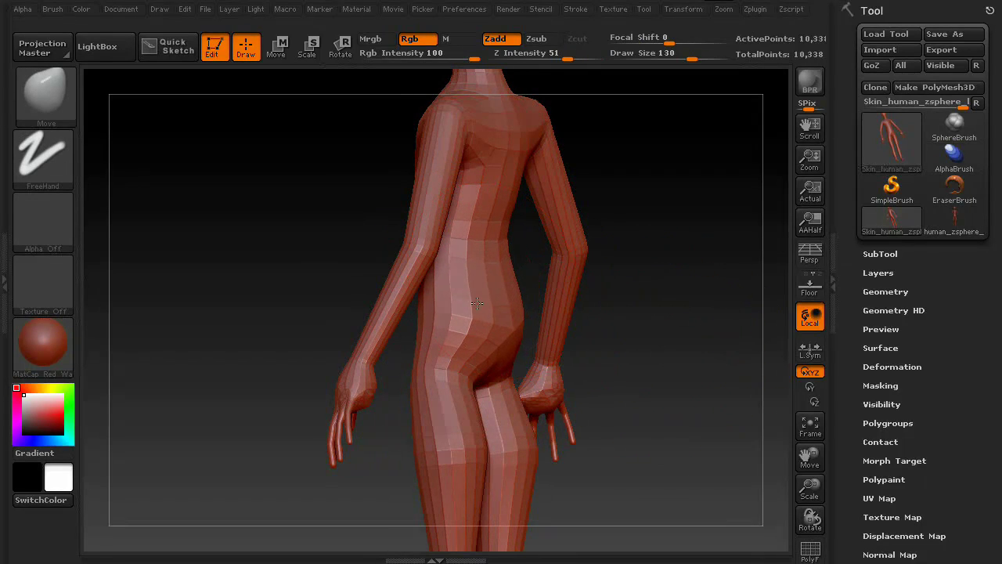
drag(503, 224, 491, 223)
drag(496, 157, 507, 162)
- Try widening the hips on both sides from the front with the Move brush, and undo the change
mouse_move(689, 196)
mouse_down()
mouse_move(712, 195)
mouse_move(671, 240)
mouse_move(675, 324)
mouse_move(660, 279)
mouse_move(652, 313)
mouse_up()
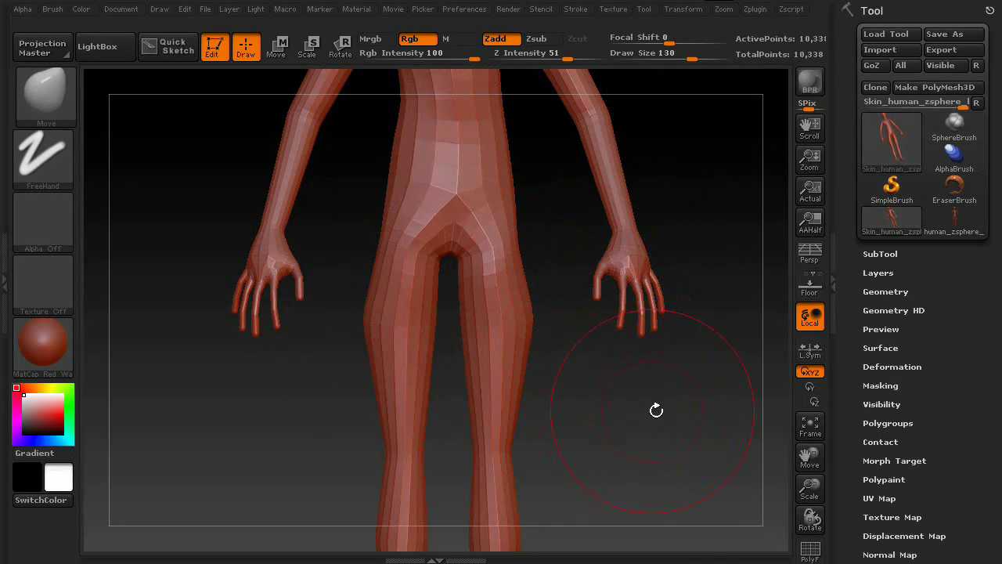
drag(674, 207, 666, 230)
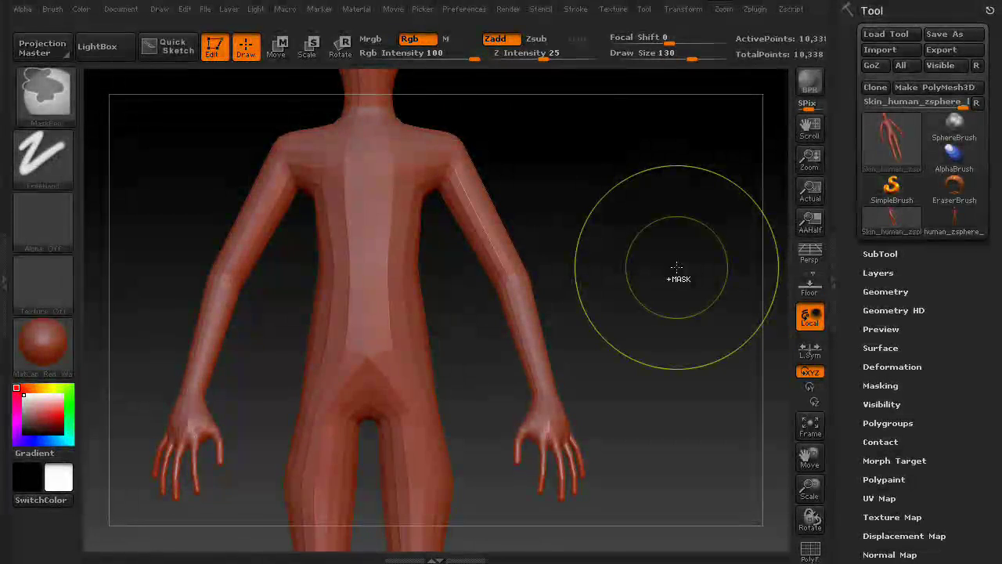
key(ctrl)
mouse_move(682, 266)
mouse_down()
mouse_move(613, 275)
mouse_move(629, 266)
mouse_move(566, 297)
mouse_move(598, 314)
mouse_move(696, 313)
mouse_move(440, 298)
mouse_up()
drag(553, 321, 481, 314)
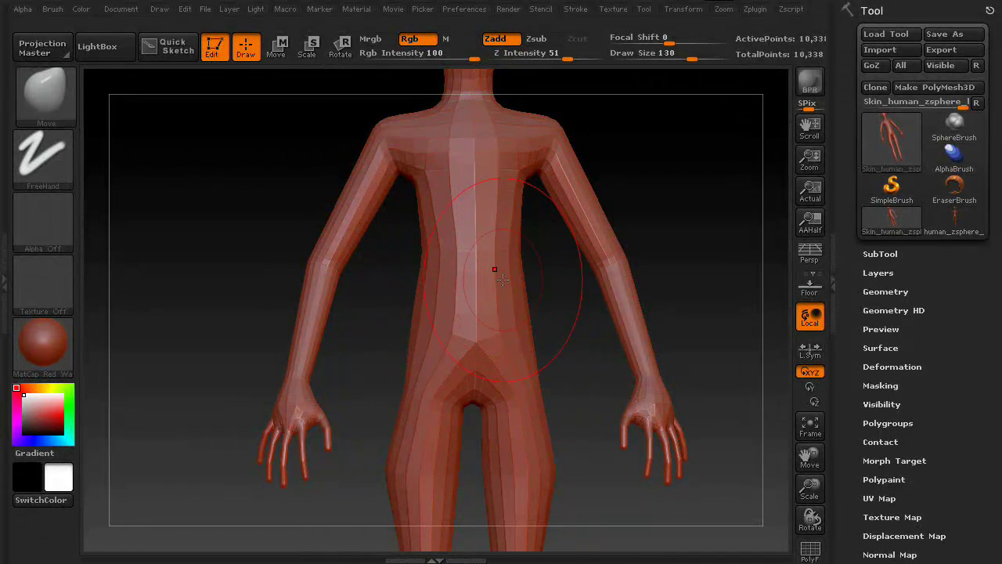
mouse_move(508, 301)
mouse_down()
mouse_move(557, 294)
mouse_move(543, 295)
mouse_up()
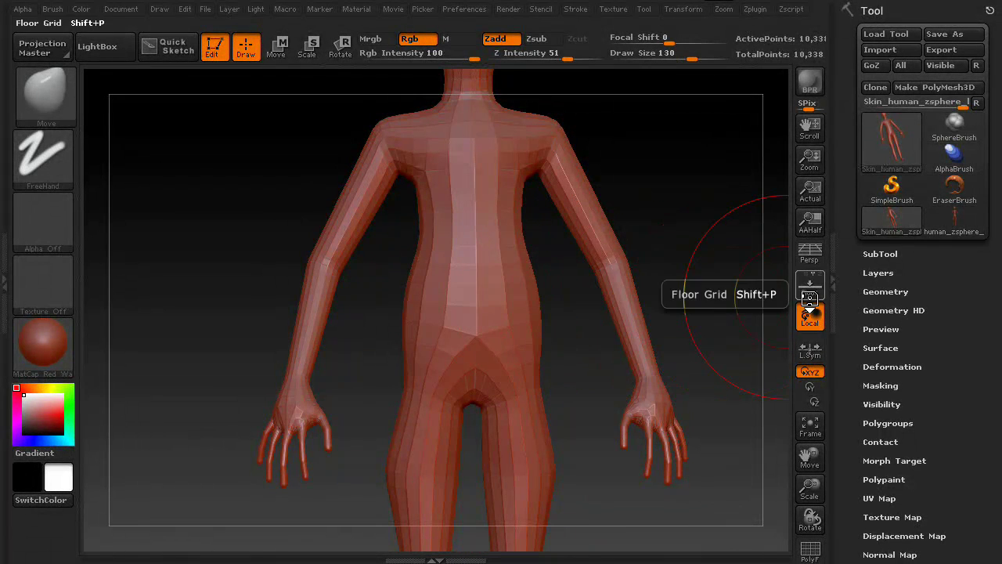
key(ctrl+z)
mouse_move(687, 211)
mouse_down()
mouse_move(699, 213)
mouse_move(642, 217)
mouse_move(668, 268)
mouse_move(642, 263)
mouse_move(690, 264)
mouse_move(468, 303)
mouse_up()
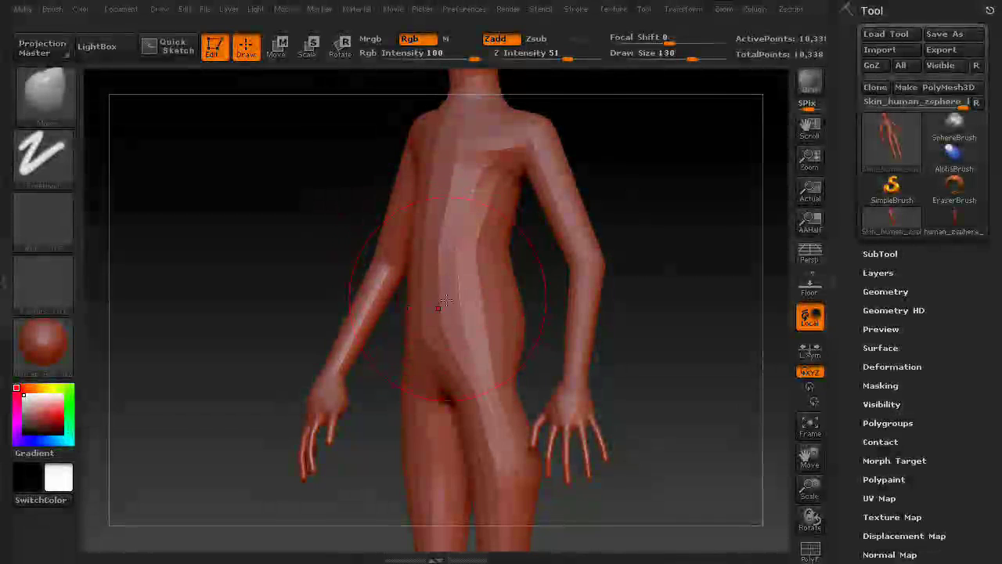
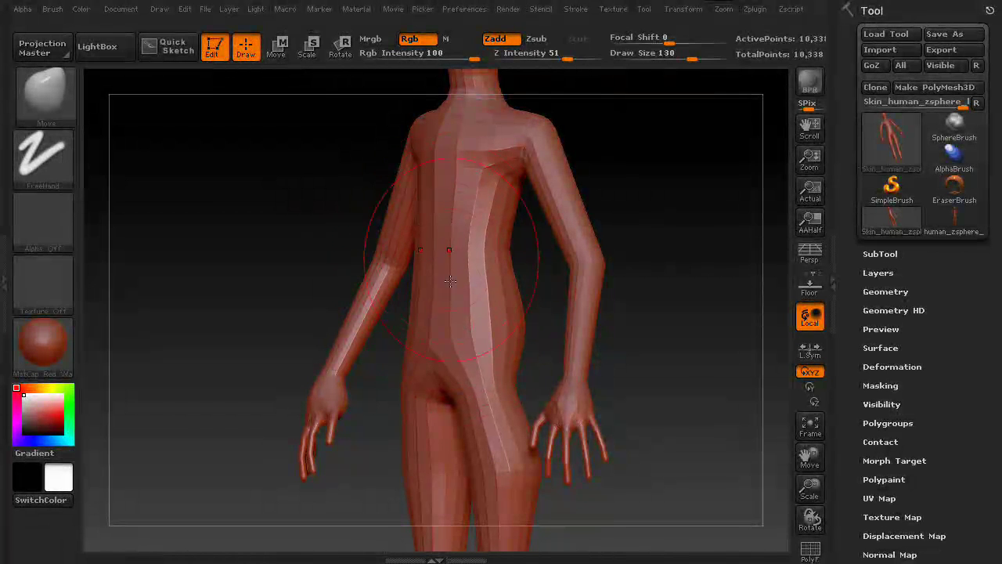
- Pull the buttocks and the backs of the thighs backward from the side with the Move brush
drag(643, 269, 519, 269)
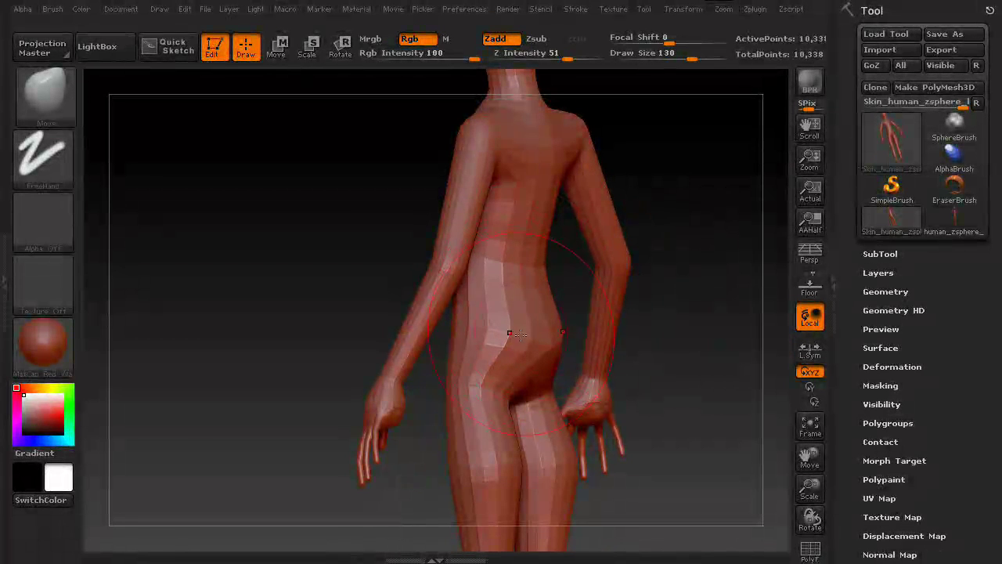
drag(661, 311, 663, 259)
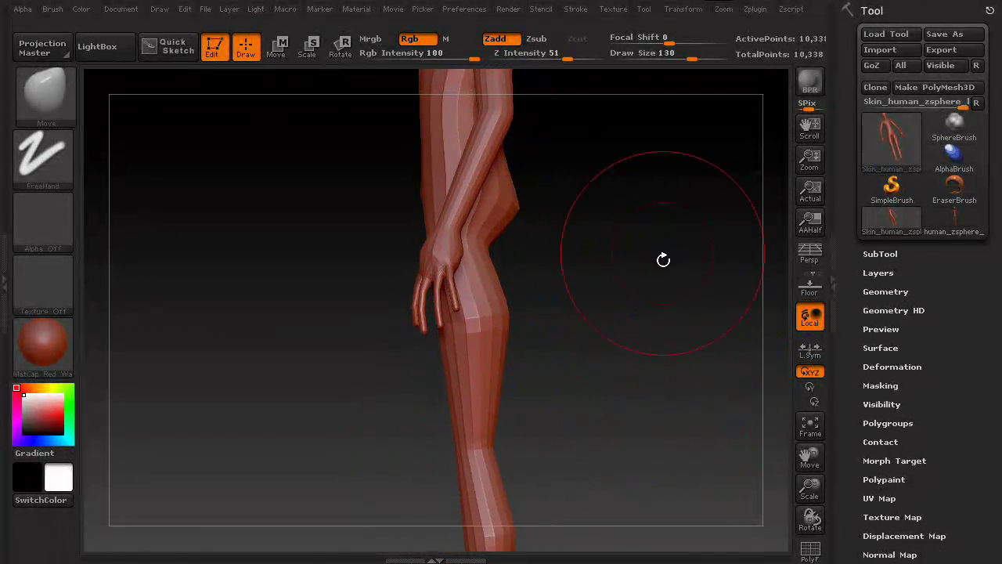
drag(496, 253, 538, 257)
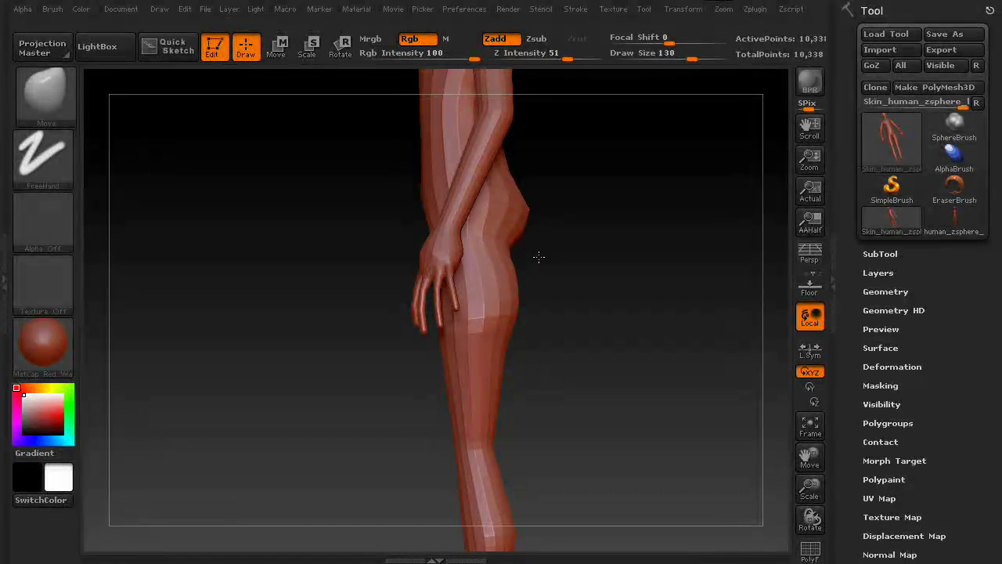
mouse_move(497, 398)
mouse_down()
mouse_move(512, 396)
mouse_move(515, 423)
mouse_up()
- Nudge the fronts of the lower legs, the hips and the inner thighs with small Move brush strokes
alt+drag(591, 447, 581, 212)
drag(451, 242, 432, 245)
alt+drag(605, 298, 643, 439)
mouse_move(619, 372)
mouse_down()
mouse_move(651, 360)
mouse_move(640, 359)
mouse_up()
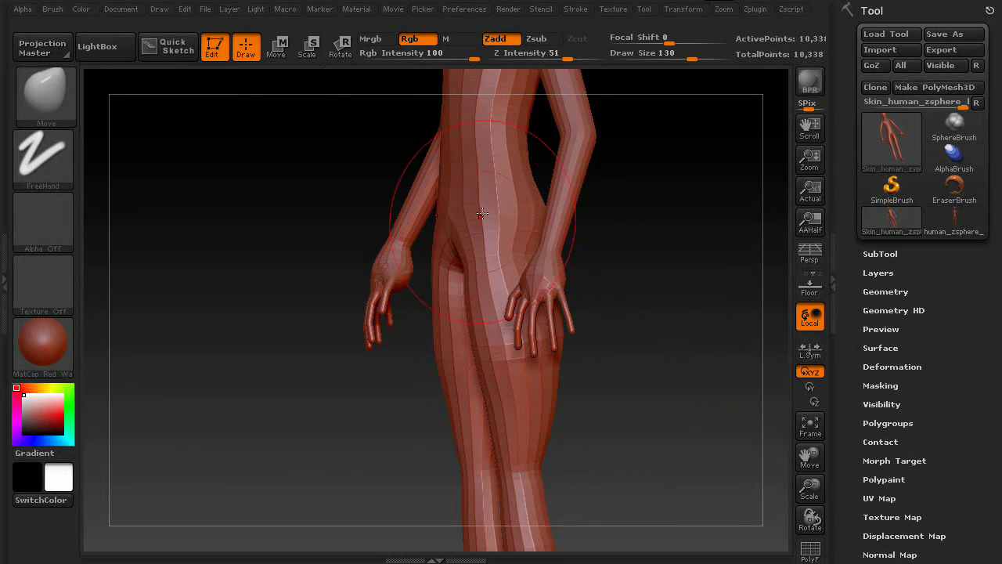
drag(481, 213, 475, 212)
alt+drag(635, 318, 628, 238)
drag(501, 318, 493, 316)
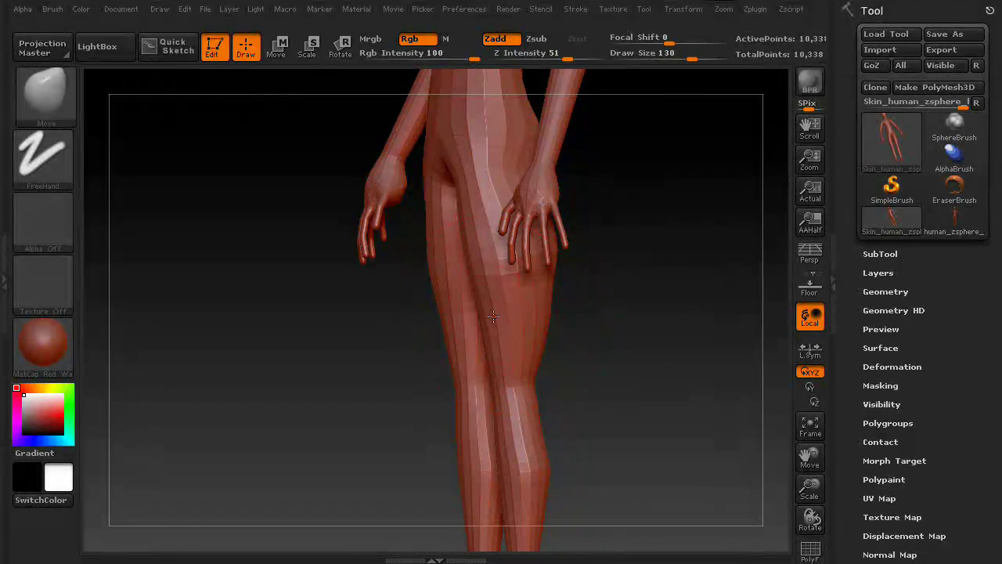
- Shape the lower legs in profile, pulling the calves backward and adjusting the area below them with the Move brush
drag(615, 353, 534, 354)
alt+drag(623, 410, 605, 308)
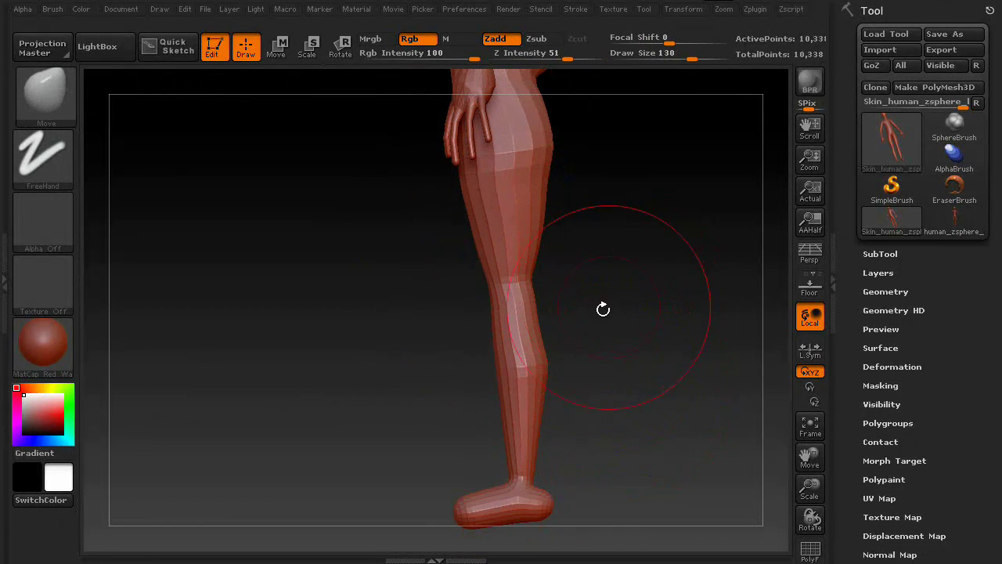
drag(546, 365, 560, 366)
mouse_move(542, 402)
mouse_down()
mouse_move(551, 403)
mouse_move(514, 408)
mouse_up()
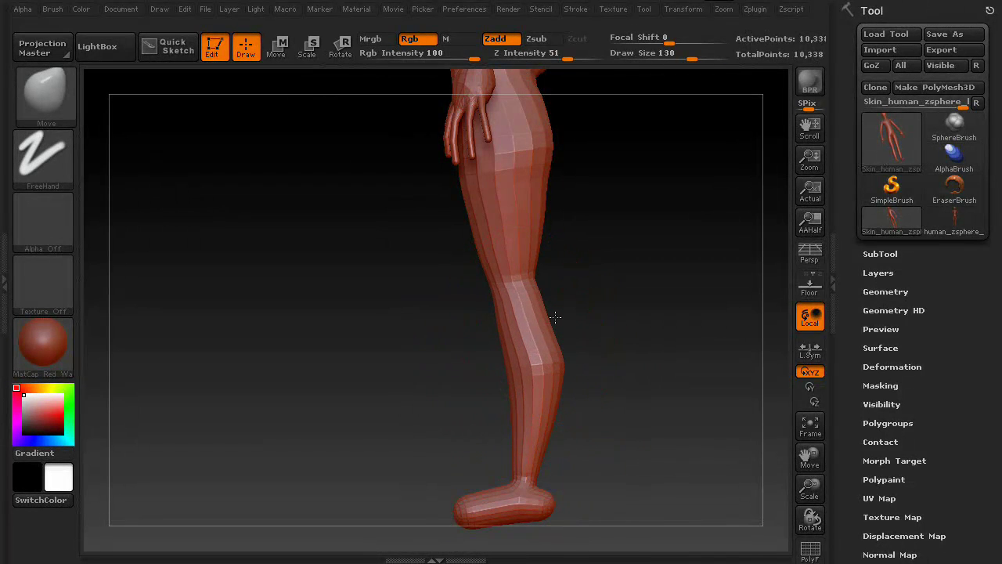
- Widen the calves from behind, pulling the outer sides out at the top and the inner sides toward each other lower down
drag(604, 334, 703, 383)
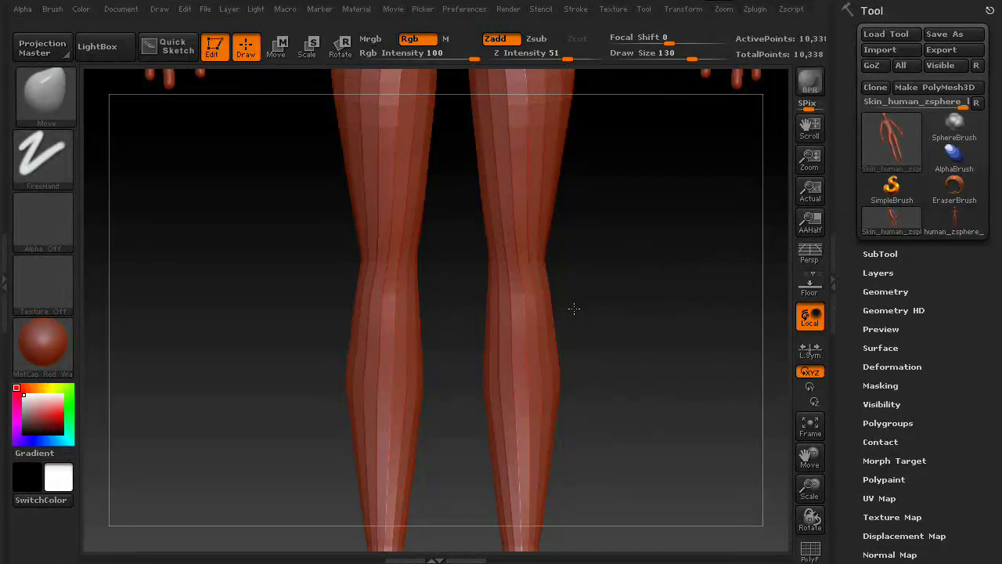
key(ctrl)
drag(644, 336, 390, 365)
alt+drag(429, 321, 309, 321)
drag(432, 316, 402, 313)
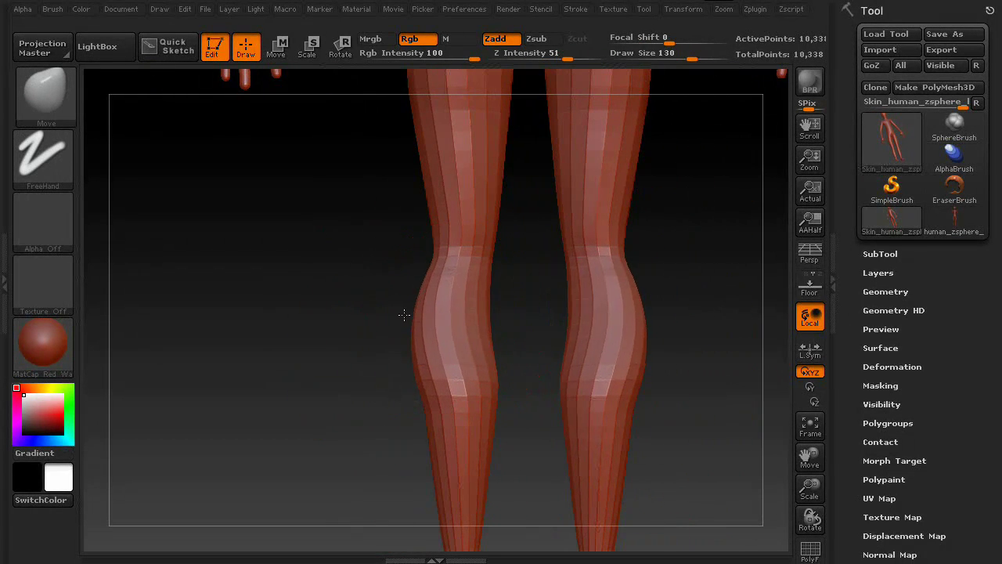
drag(485, 395, 509, 379)
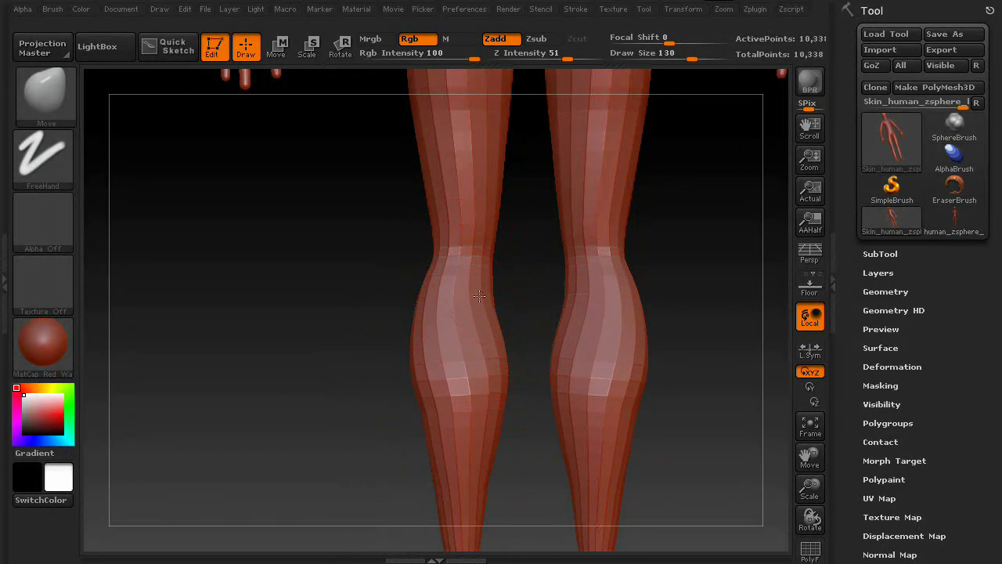
- Reshape the knees from behind by pulling their inner sides toward each other, and adjust the lower thighs above them
drag(302, 240, 410, 302)
shift+drag(315, 311, 385, 315)
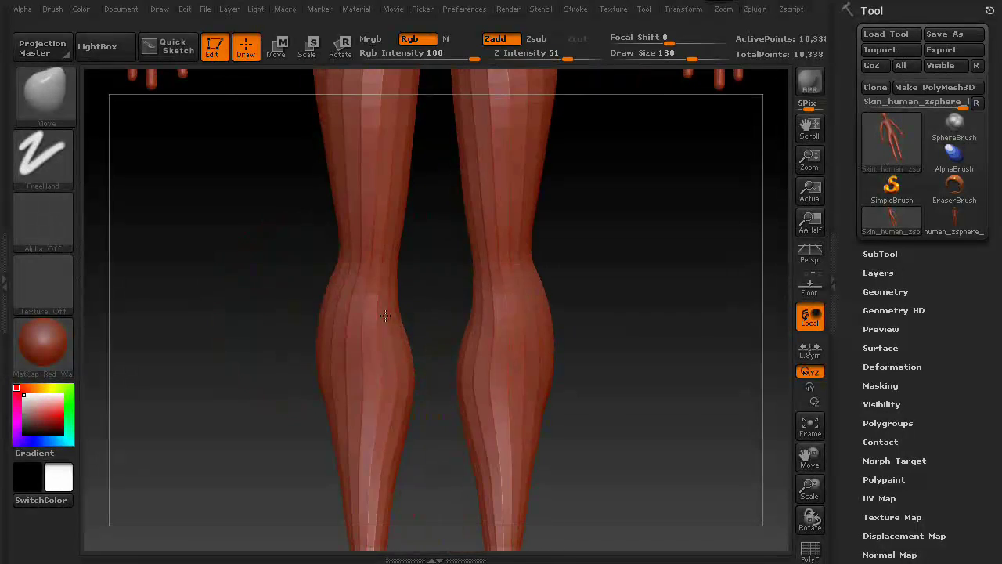
alt+drag(682, 404, 670, 332)
alt+drag(609, 246, 619, 322)
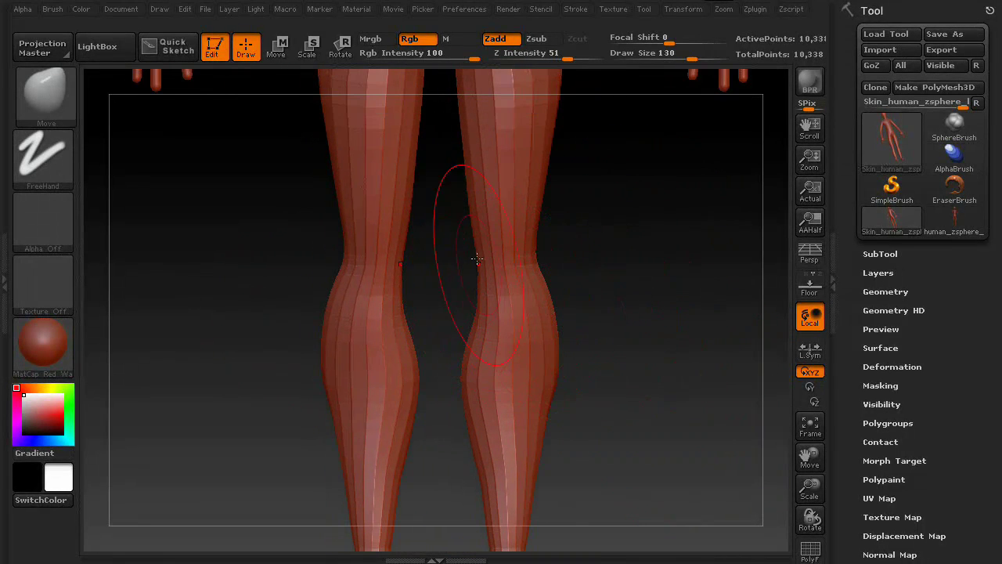
drag(624, 240, 485, 224)
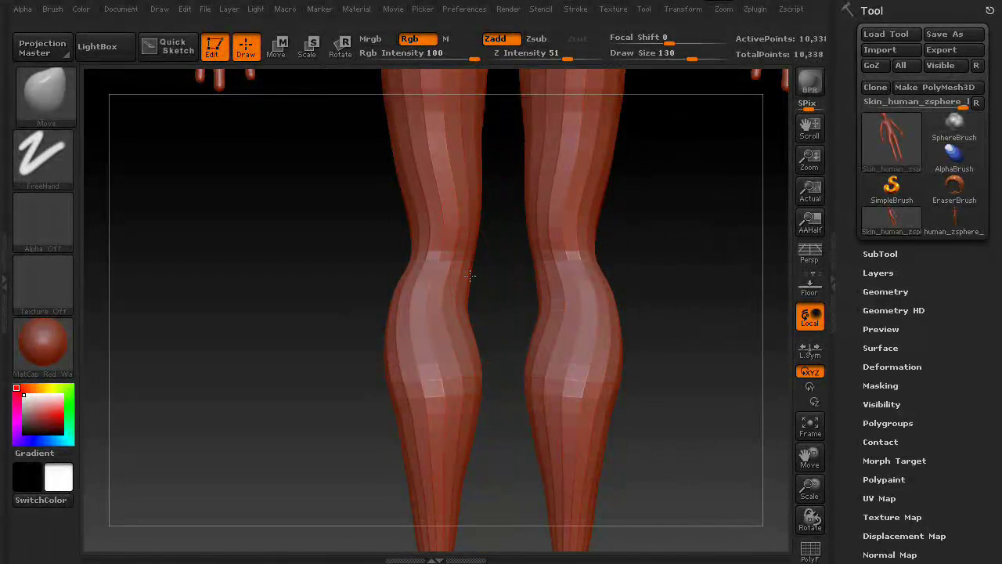
drag(470, 276, 478, 276)
drag(461, 318, 478, 331)
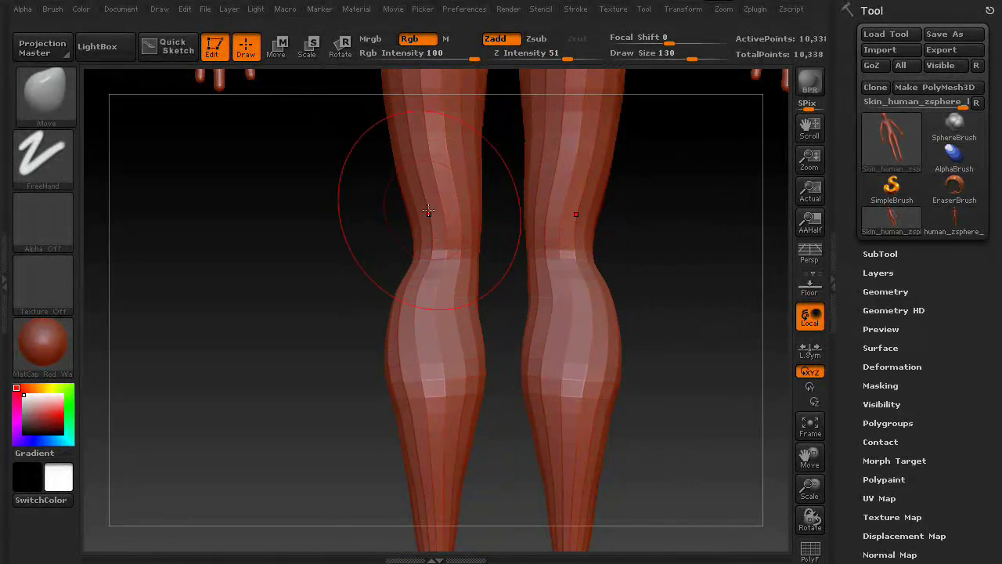
mouse_move(429, 210)
mouse_down()
mouse_move(415, 180)
mouse_move(425, 146)
mouse_up()
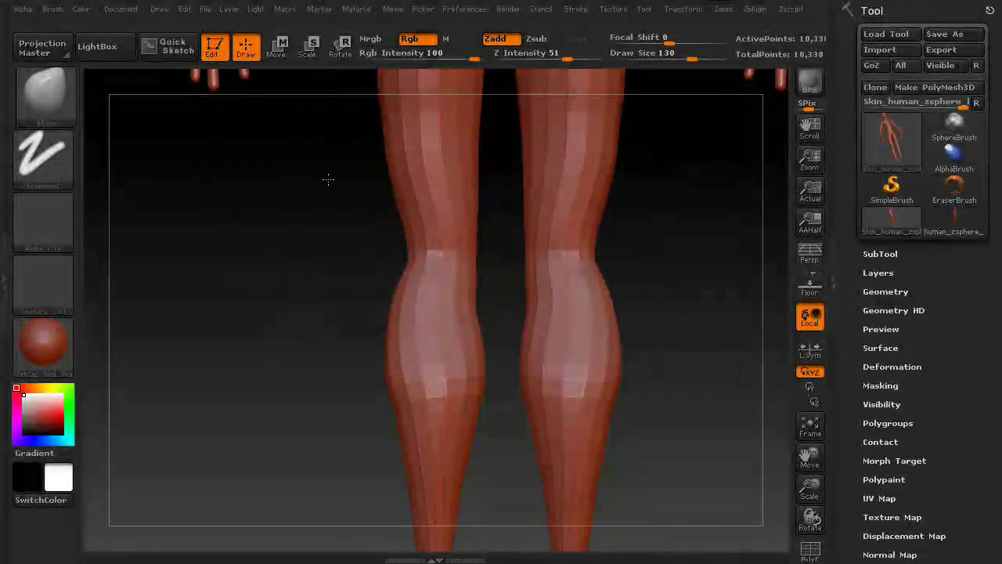
- Refine the outer contour of the knees and pull the knee fronts forward from a three-quarter view
mouse_move(328, 179)
mouse_down()
mouse_move(454, 174)
mouse_move(533, 224)
mouse_move(537, 213)
mouse_up()
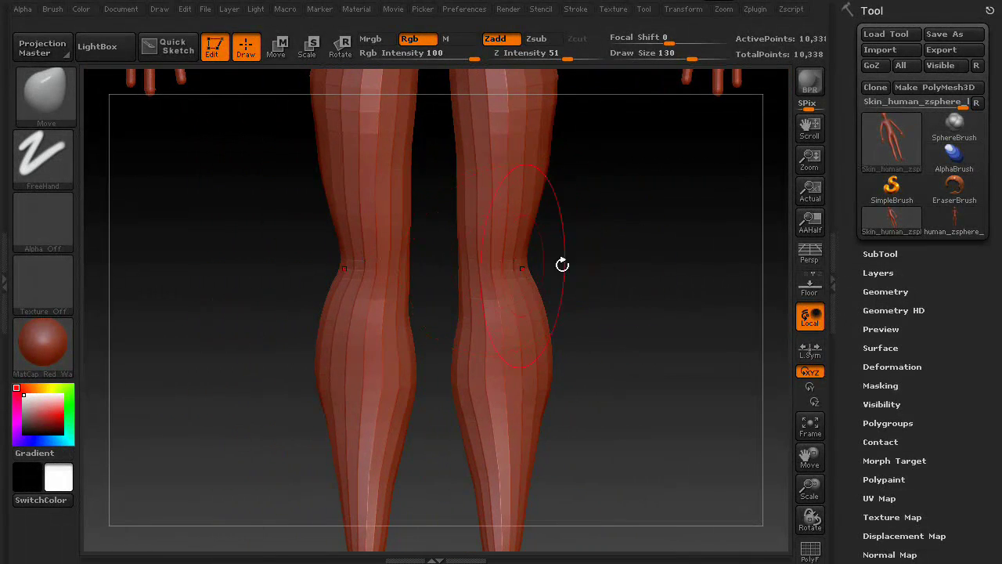
drag(563, 264, 537, 270)
mouse_move(601, 244)
alt+mouse_down()
mouse_move(669, 266)
mouse_move(671, 283)
alt+mouse_up()
drag(398, 404, 348, 431)
drag(382, 345, 364, 347)
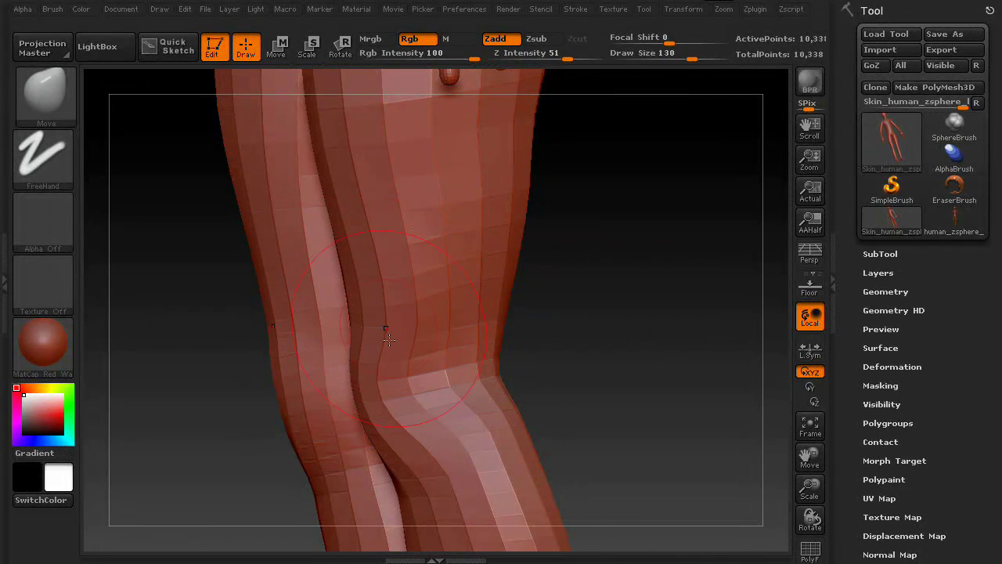
drag(395, 460, 378, 462)
- Widen the knees from the front on the outer and inner sides, and adjust the polygons around the kneecaps
drag(560, 373, 612, 379)
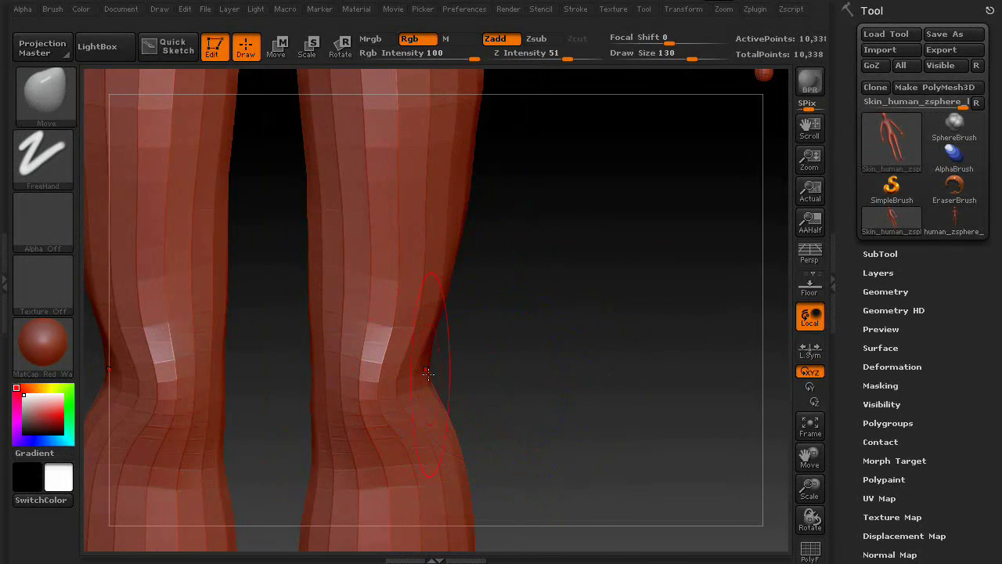
drag(397, 385, 421, 385)
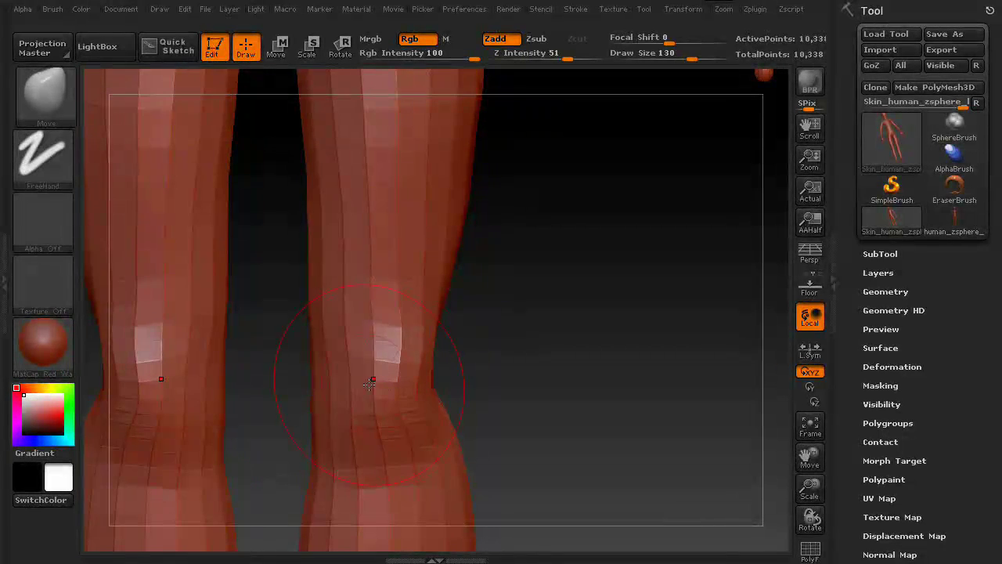
drag(349, 385, 338, 381)
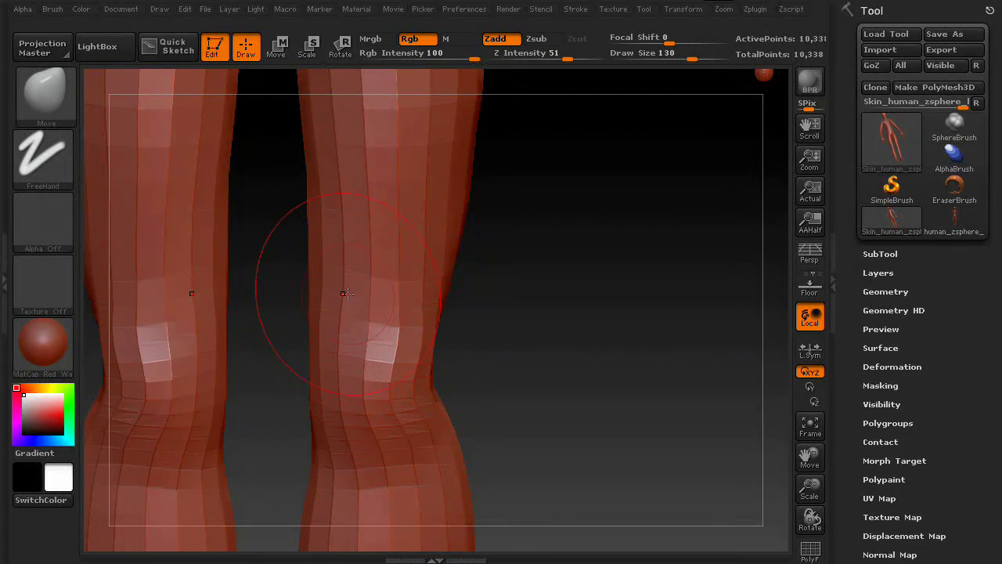
drag(349, 303, 355, 303)
drag(373, 354, 375, 346)
- Reduce the draw size to 58 and round out the kneecaps by shifting the surrounding edges with the Move brush
alt+drag(525, 353, 584, 318)
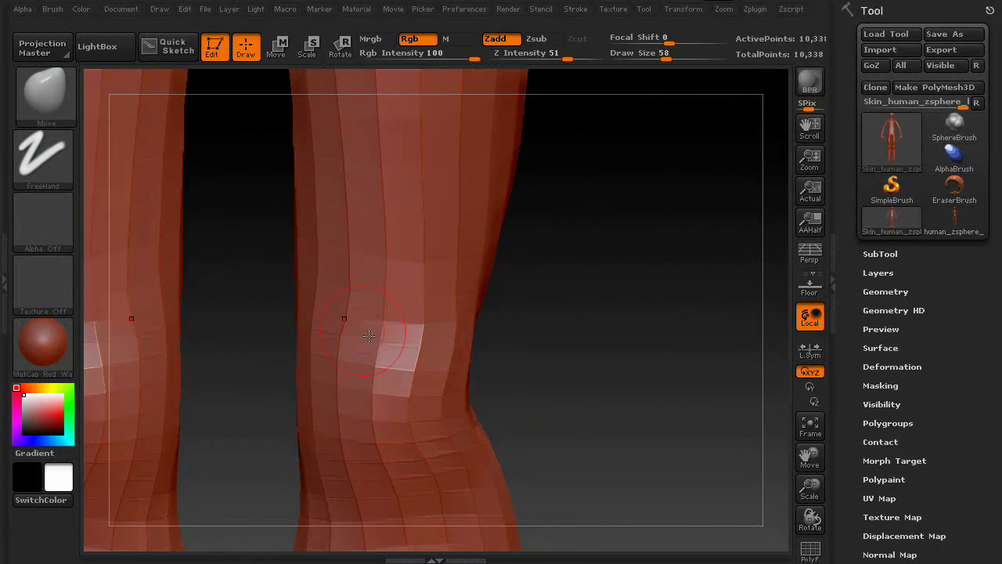
mouse_move(554, 322)
alt+mouse_down()
mouse_move(642, 230)
mouse_move(607, 229)
alt+mouse_up()
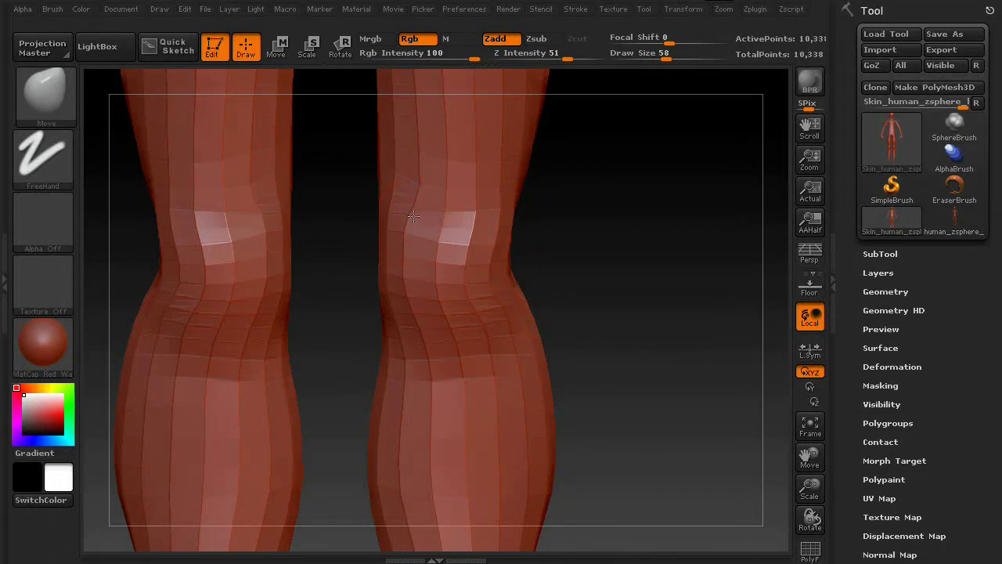
drag(413, 216, 418, 205)
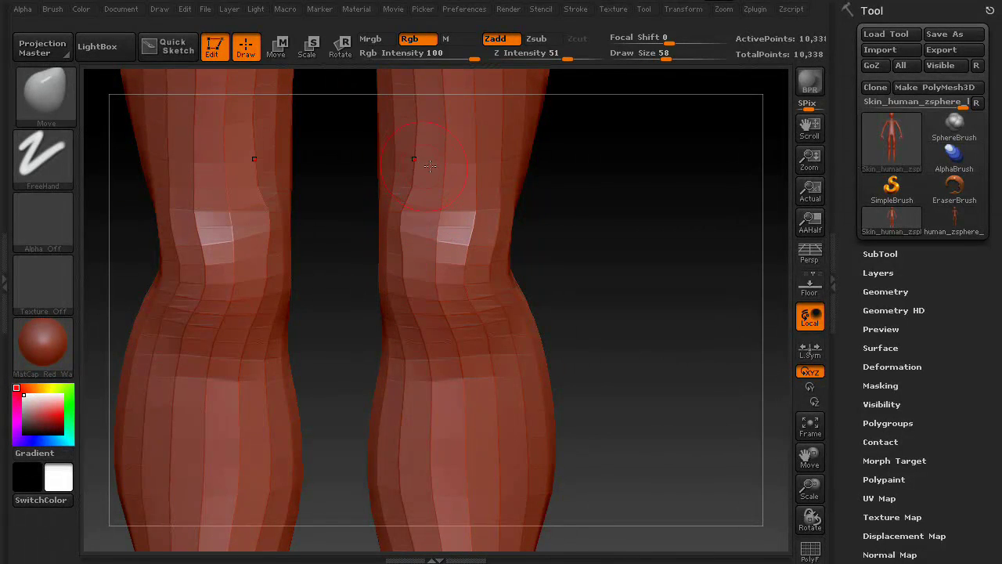
drag(496, 275, 510, 235)
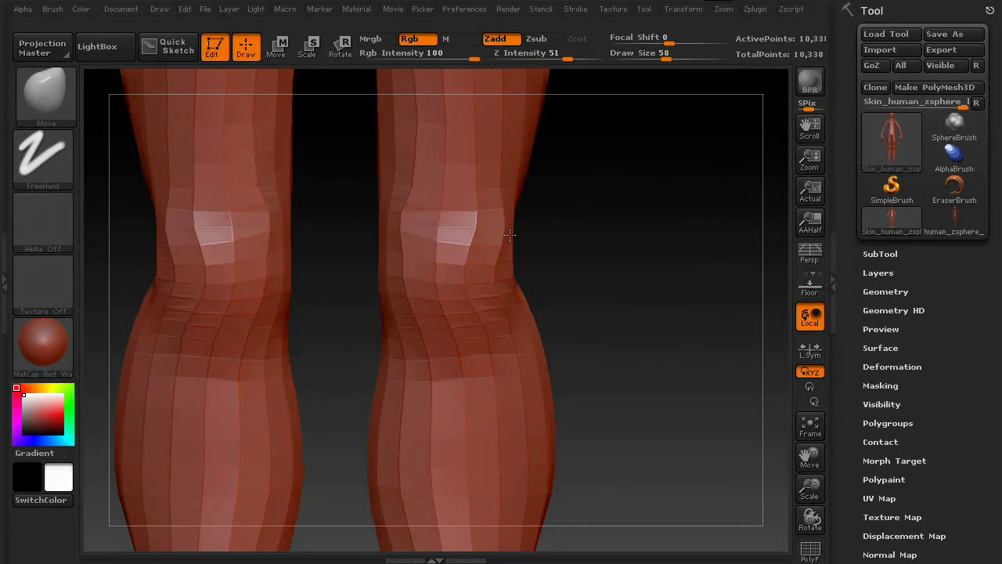
mouse_move(474, 286)
mouse_down()
mouse_move(476, 309)
mouse_move(440, 306)
mouse_up()
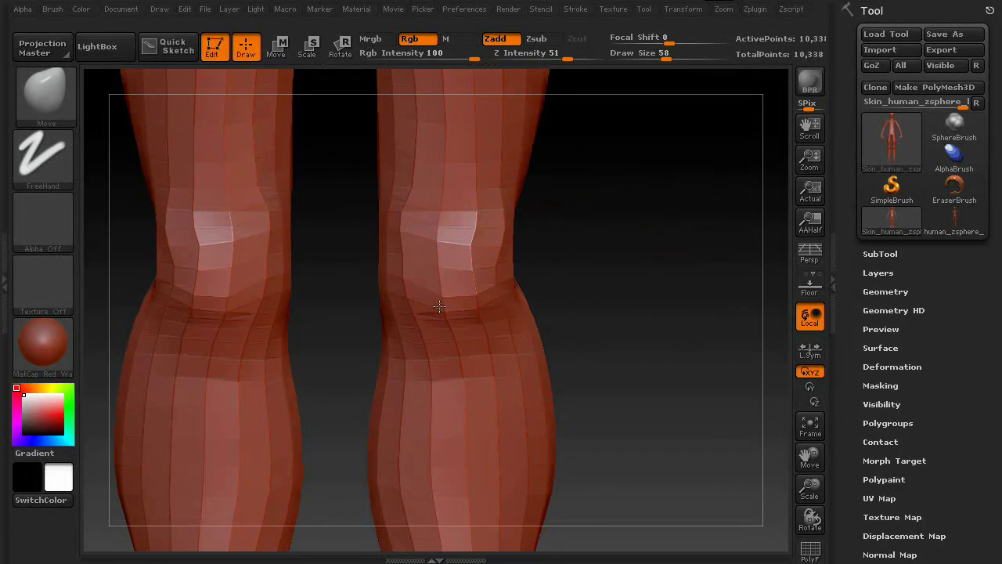
- Set the draw size to 95 and reshape the buttocks and lower back from a rear three-quarter view
alt+drag(612, 267, 519, 307)
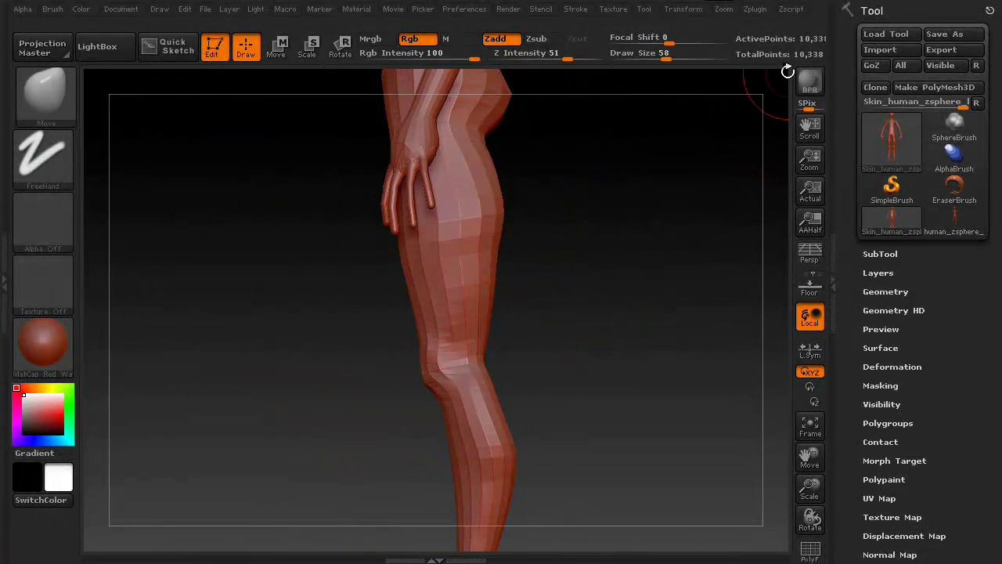
drag(661, 56, 681, 58)
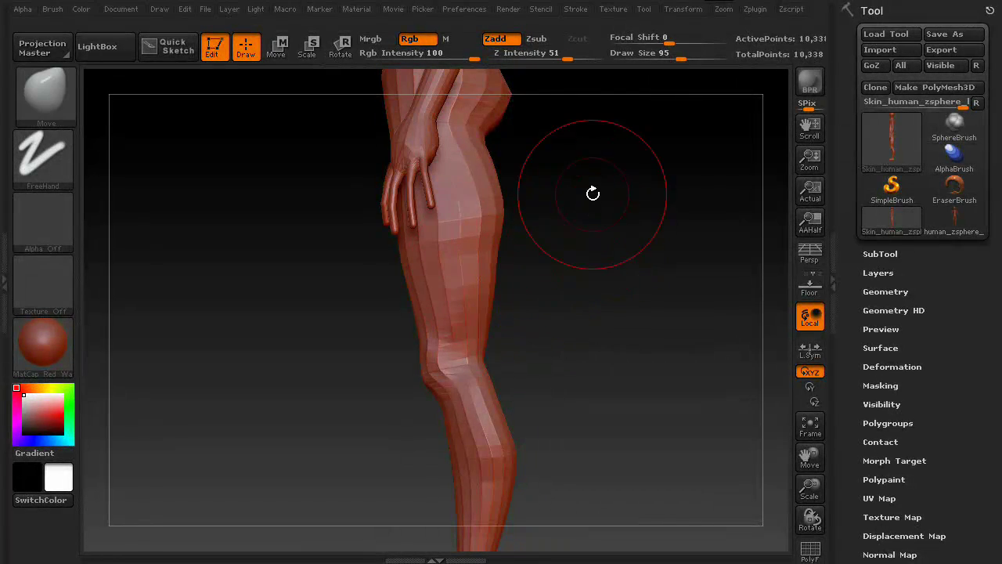
drag(593, 195, 713, 353)
alt+drag(642, 285, 577, 432)
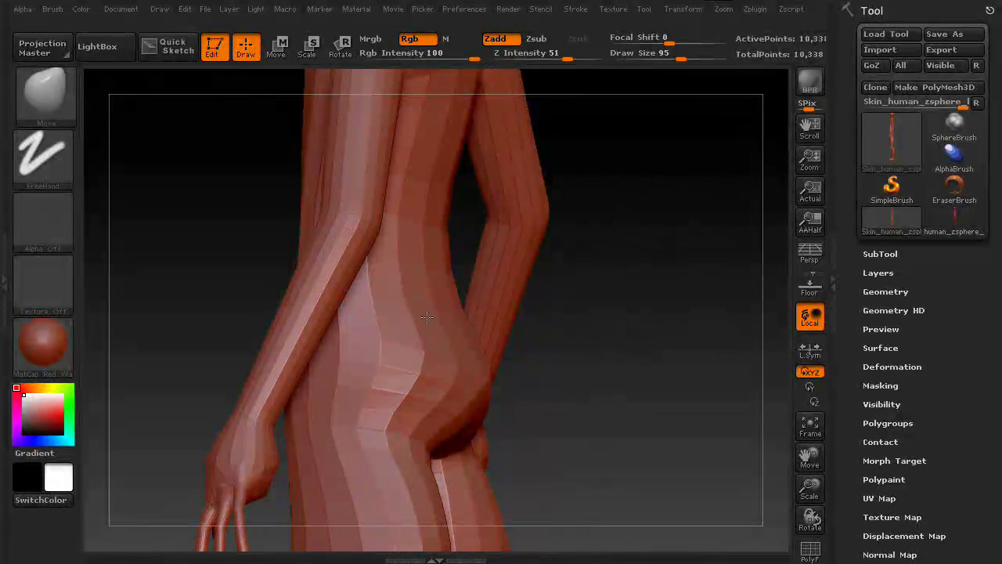
drag(427, 317, 448, 280)
mouse_move(596, 358)
mouse_down()
mouse_move(657, 364)
mouse_move(629, 371)
mouse_move(580, 351)
mouse_up()
drag(442, 392, 467, 388)
- Refine the hip contour from behind, pulling the upper and lower hips outward and pushing the area below them in
drag(627, 433, 598, 437)
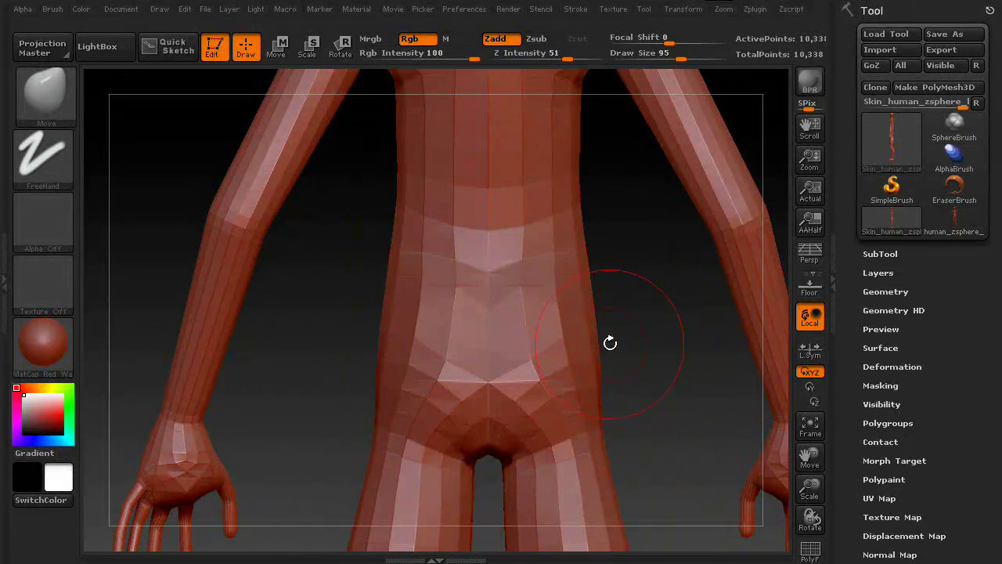
drag(577, 345, 571, 342)
drag(580, 291, 596, 296)
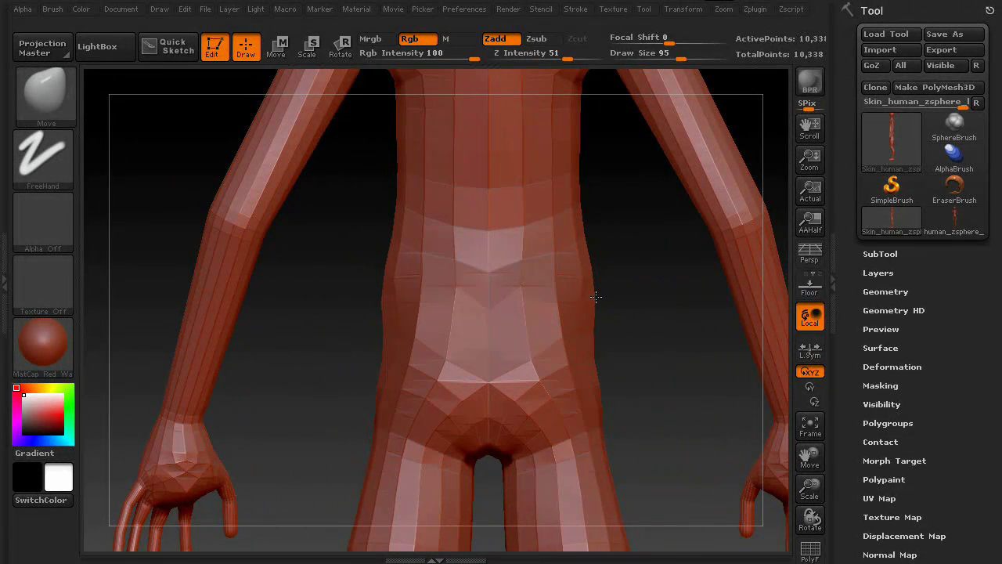
drag(581, 398, 599, 412)
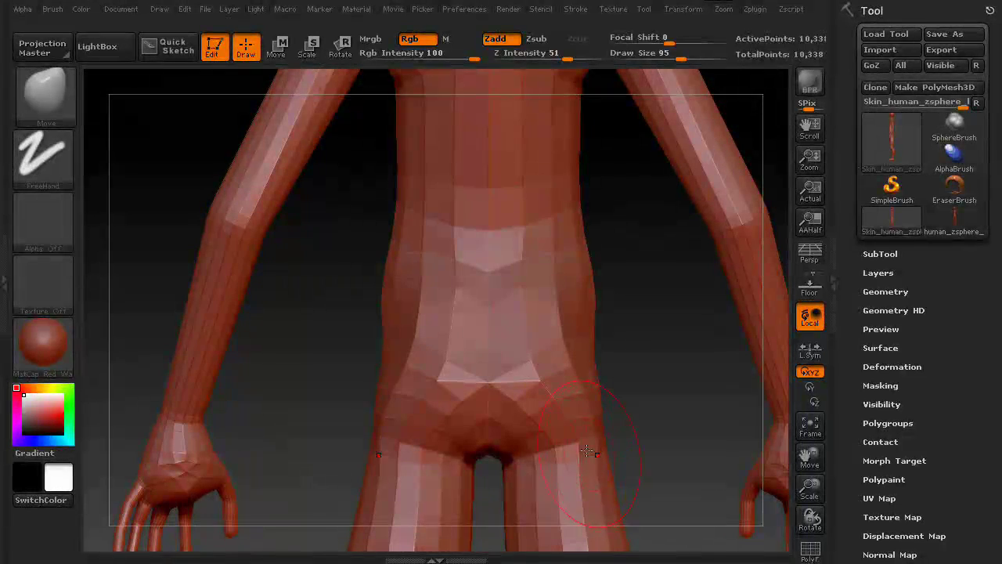
drag(596, 454, 573, 418)
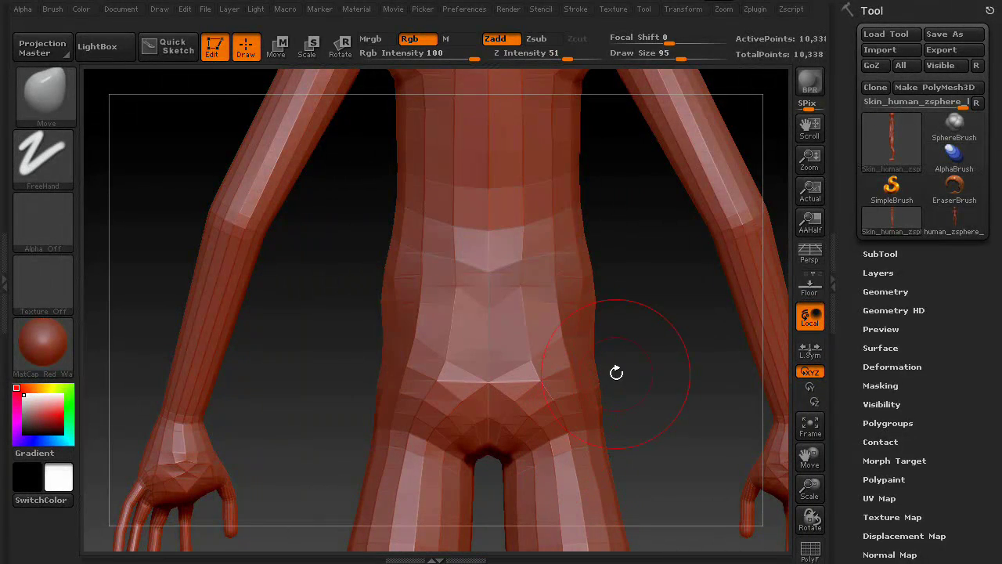
- Shape the chest from the front, pulling the armpit edges down toward the torso and the lower chest edge downward
drag(616, 372, 501, 375)
alt+drag(705, 342, 650, 359)
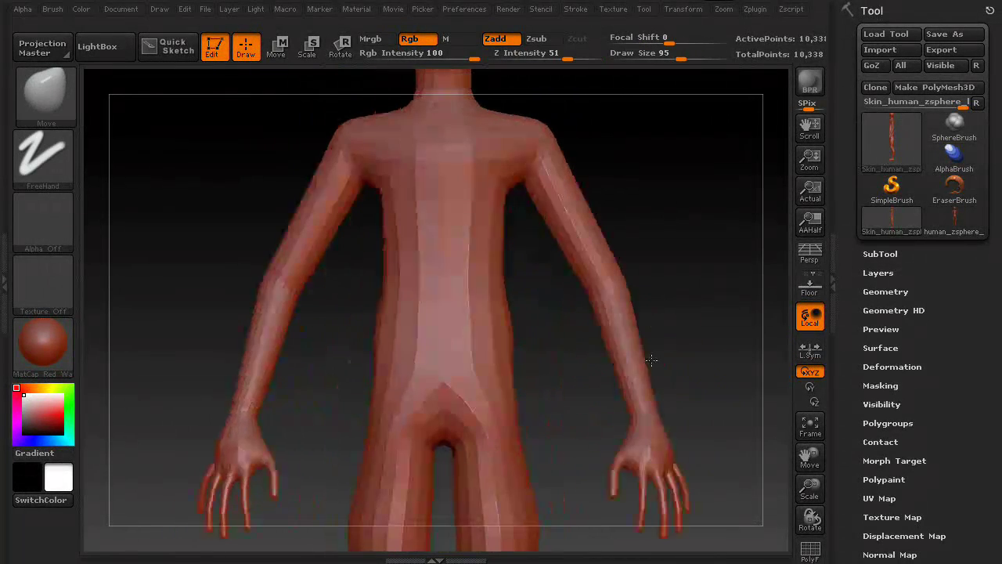
drag(649, 313, 642, 425)
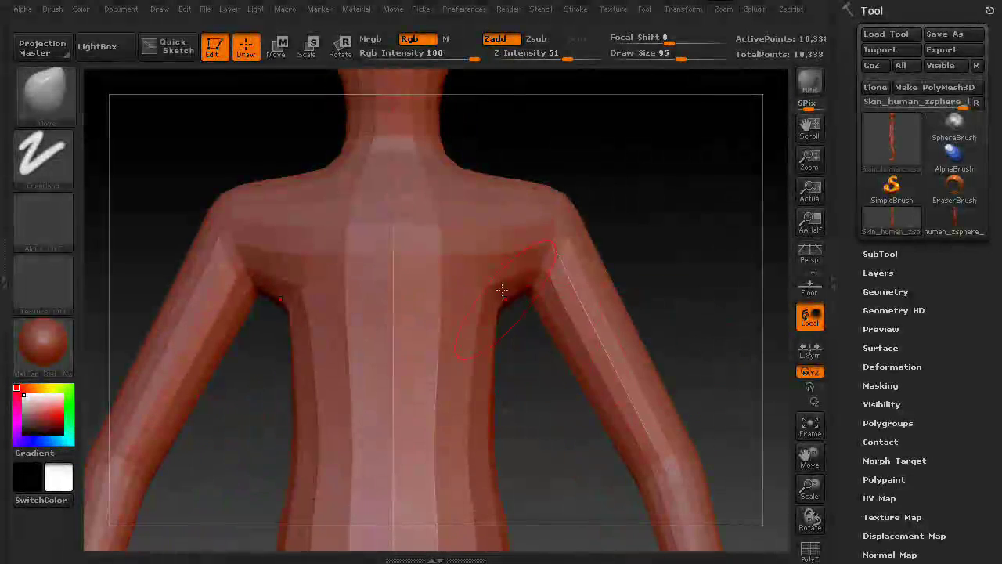
mouse_move(519, 287)
mouse_down()
mouse_move(506, 337)
mouse_move(467, 346)
mouse_up()
mouse_move(438, 396)
mouse_down()
mouse_move(458, 405)
mouse_move(432, 423)
mouse_up()
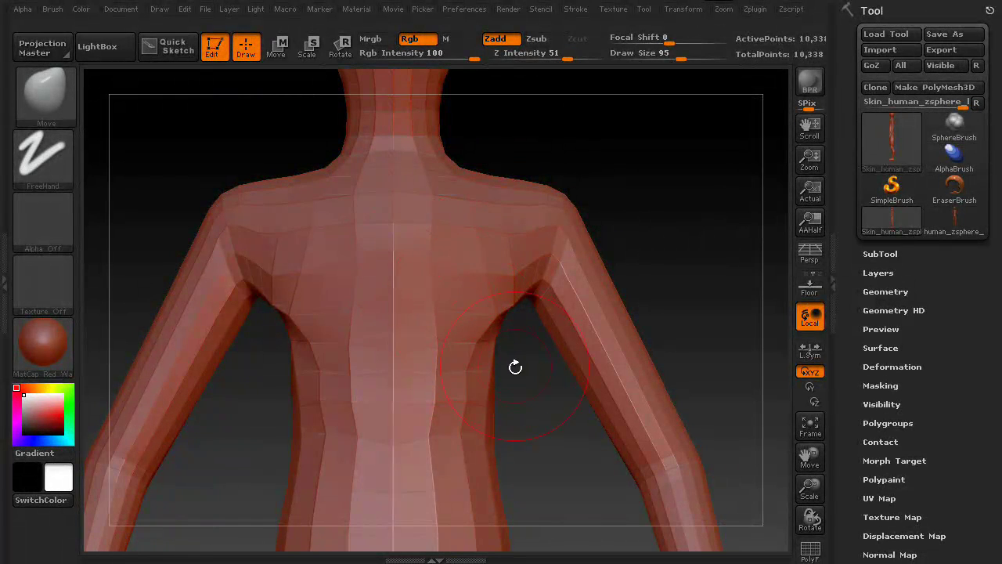
- Shape the neck base and trapezius slopes, raising the neck-shoulder junction, pulling the upper shoulders outward and narrowing the neck sides
drag(515, 367, 453, 371)
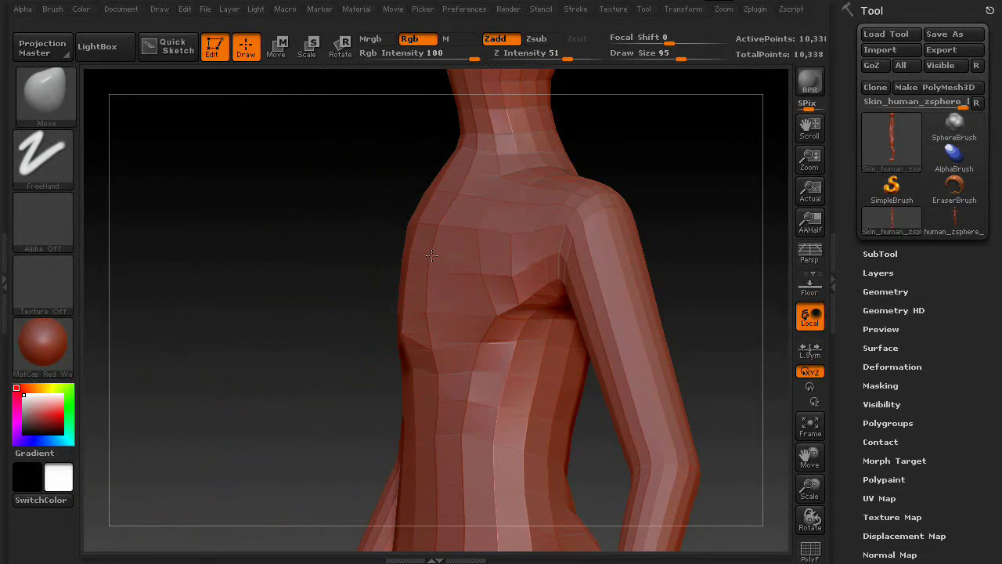
drag(628, 157, 610, 335)
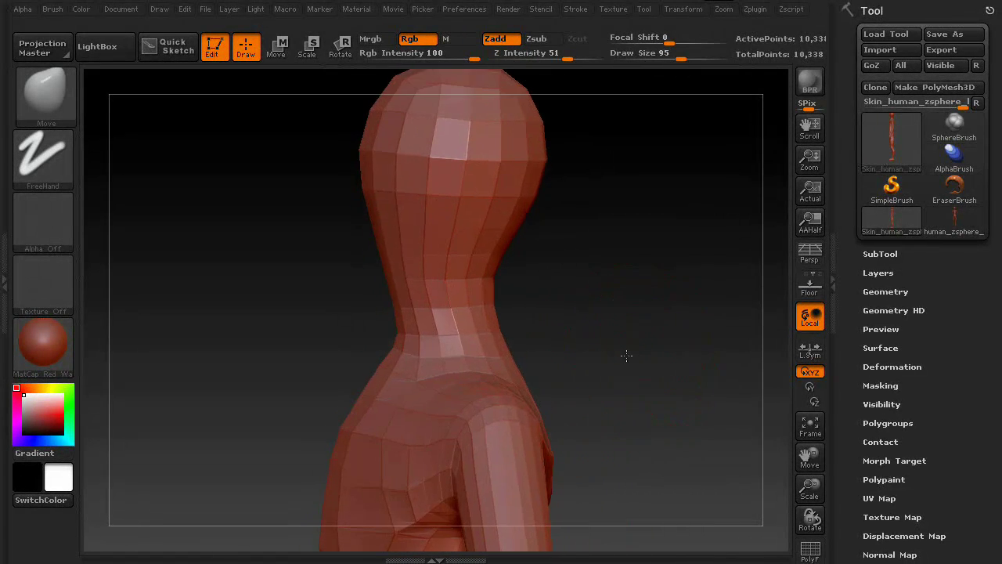
drag(555, 362, 567, 417)
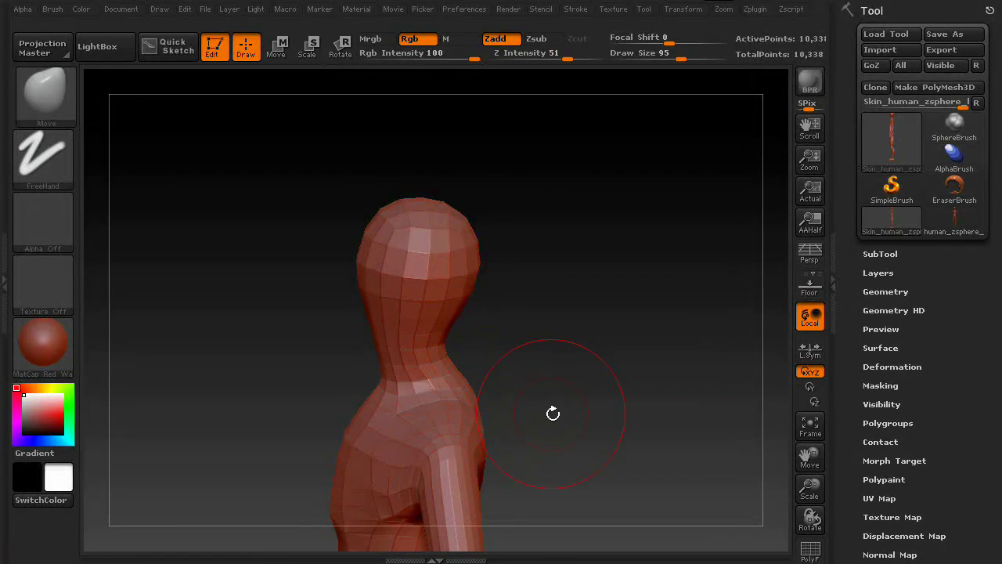
alt+drag(553, 413, 644, 404)
drag(443, 352, 431, 348)
drag(576, 352, 653, 335)
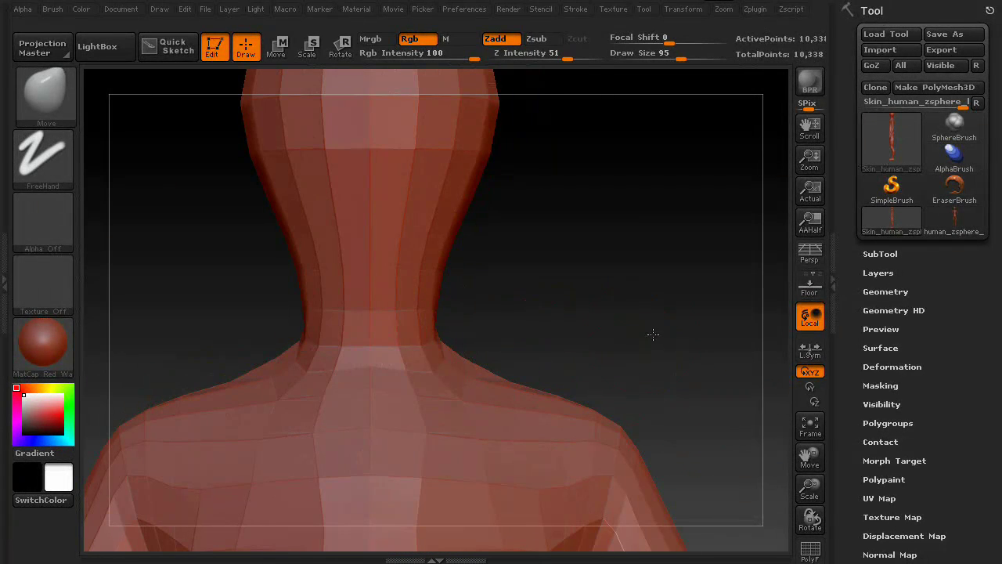
mouse_move(439, 336)
mouse_down()
mouse_move(488, 298)
mouse_move(455, 318)
mouse_up()
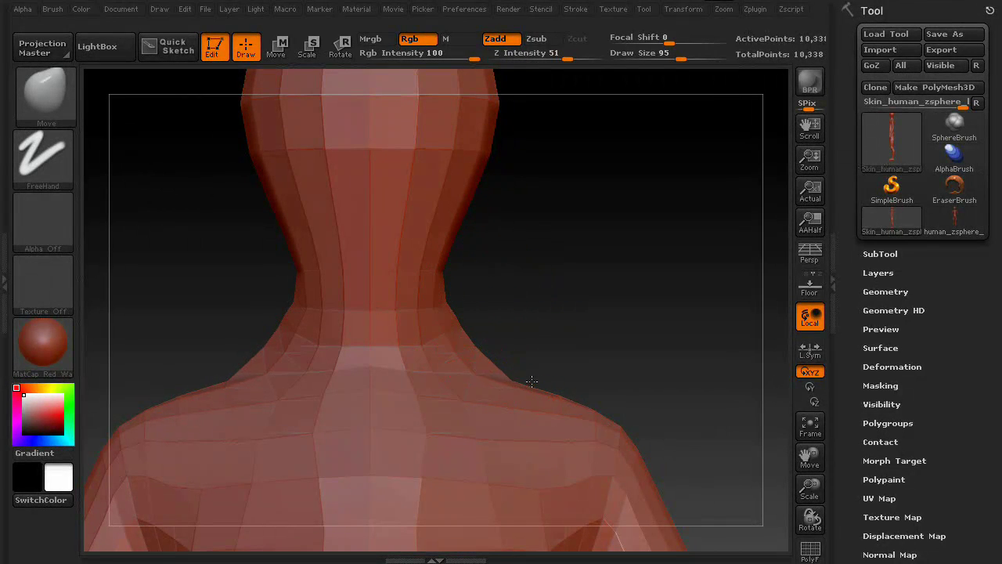
mouse_move(532, 381)
mouse_down()
mouse_move(555, 375)
mouse_move(581, 389)
mouse_up()
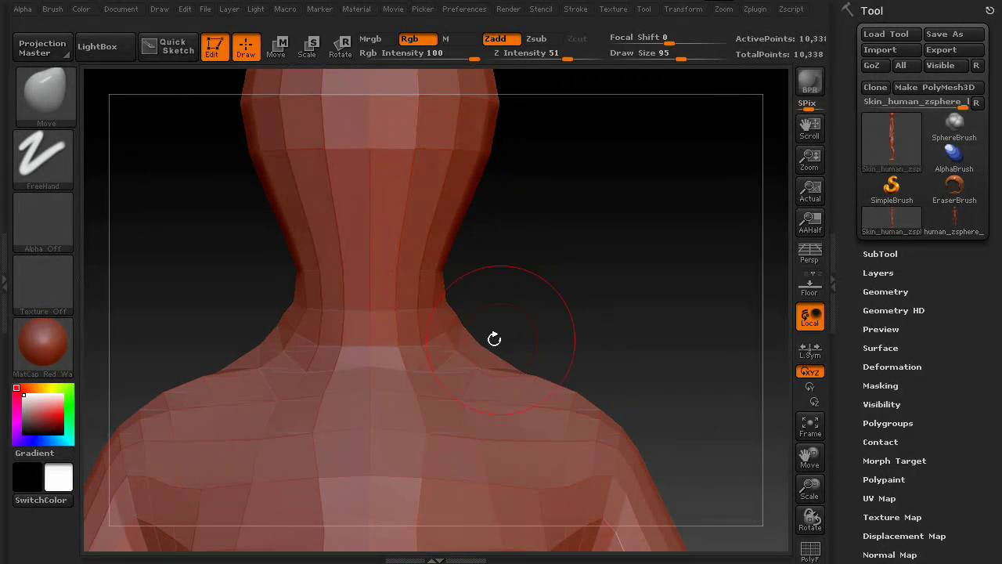
drag(464, 325, 479, 311)
drag(447, 282, 437, 287)
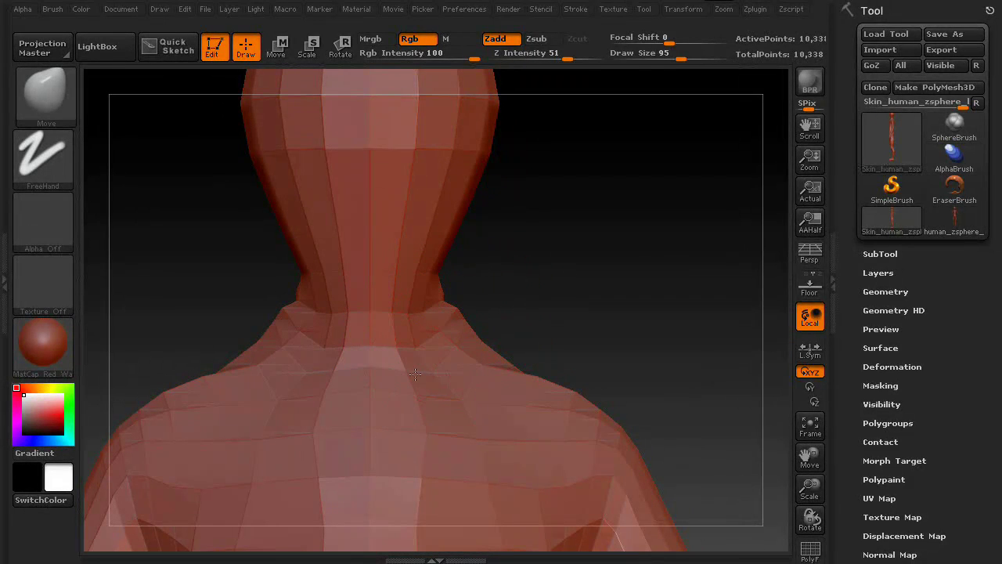
- Form the face profile from the side, pulling the jaw and chin forward and filling out the forehead and front of the face
mouse_move(638, 347)
mouse_down()
mouse_move(559, 350)
mouse_move(560, 311)
mouse_up()
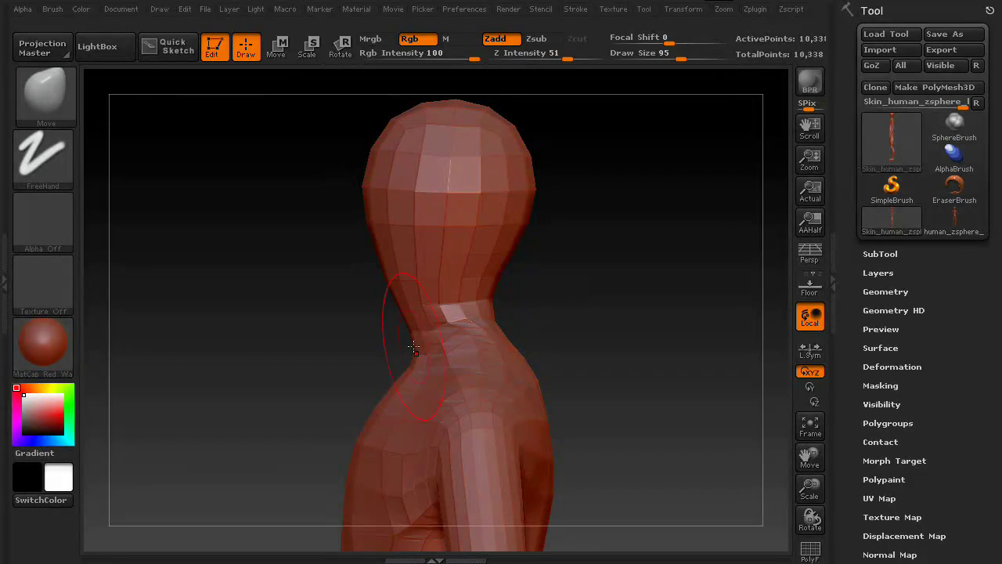
mouse_move(391, 259)
mouse_down()
mouse_move(353, 273)
mouse_move(335, 296)
mouse_up()
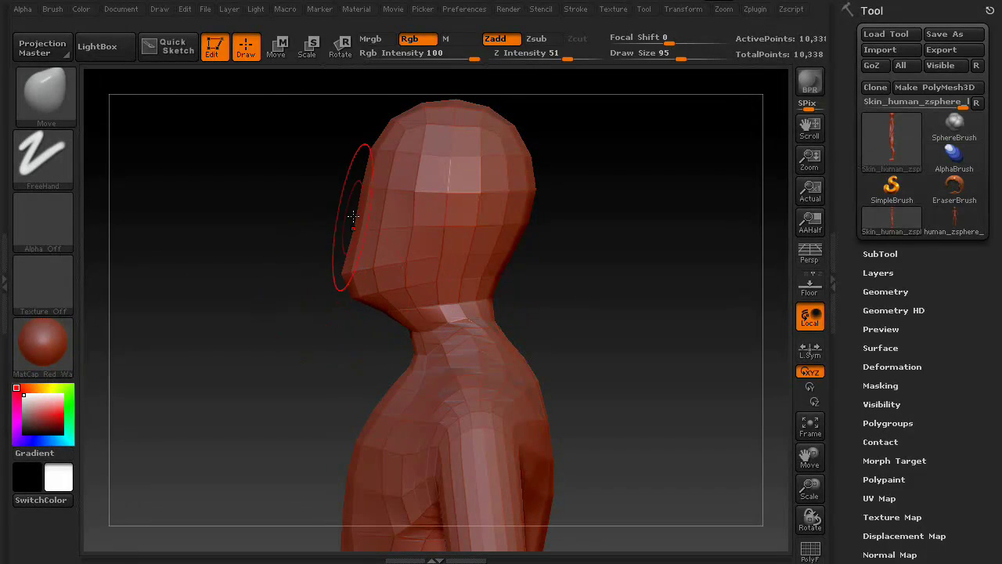
mouse_move(373, 165)
mouse_down()
mouse_move(347, 152)
mouse_move(360, 126)
mouse_up()
drag(356, 214, 343, 218)
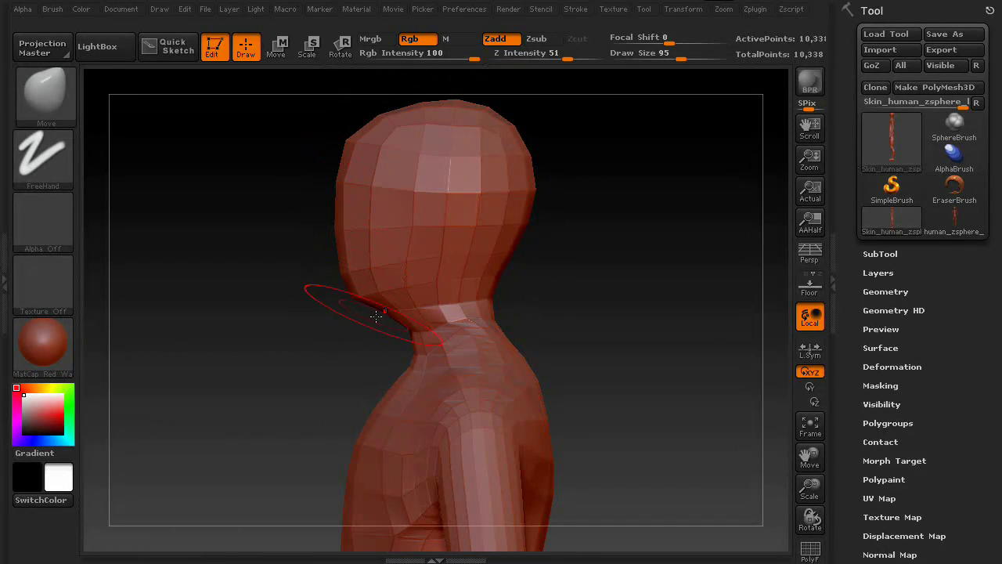
drag(376, 310, 363, 318)
drag(355, 284, 346, 292)
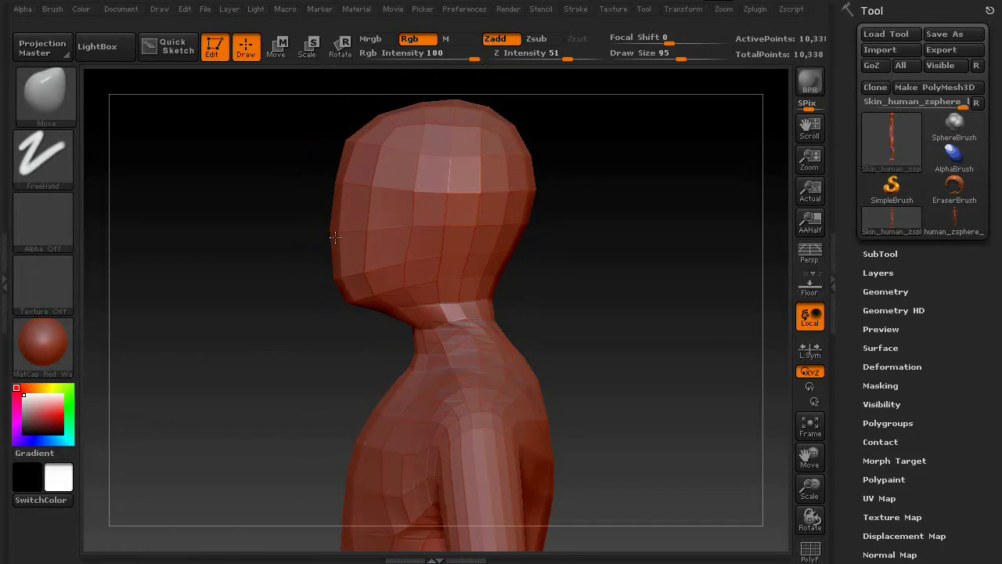
- Shape the jaw from the front, pulling its corners outward and down and lowering the edges along the chin
drag(223, 319, 324, 319)
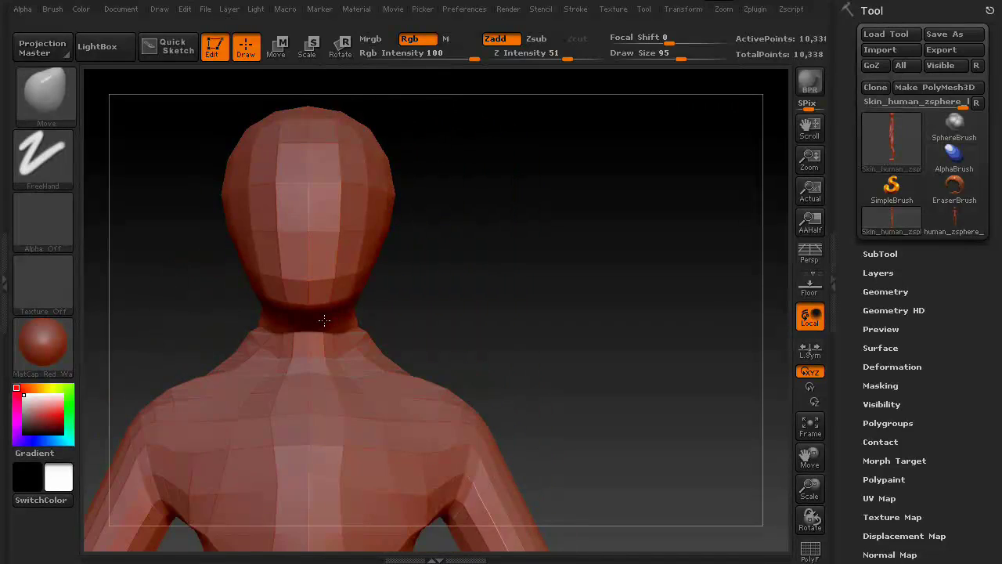
alt+drag(465, 320, 590, 247)
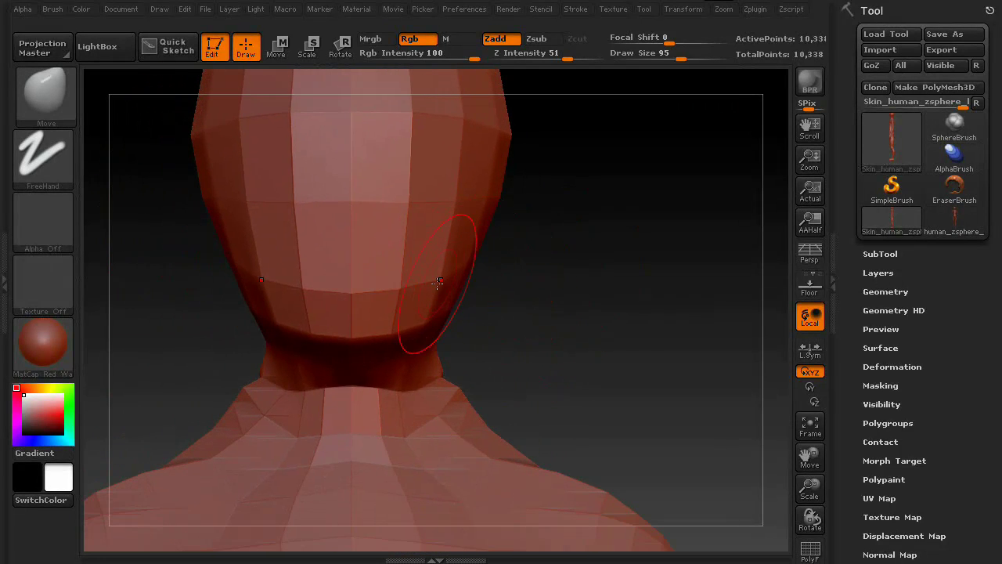
drag(438, 283, 447, 309)
drag(398, 333, 405, 366)
drag(350, 343, 349, 364)
- Narrow the sides of the head and the central strip of the face from the front, and pull the chin's centre down
alt+drag(541, 302, 601, 437)
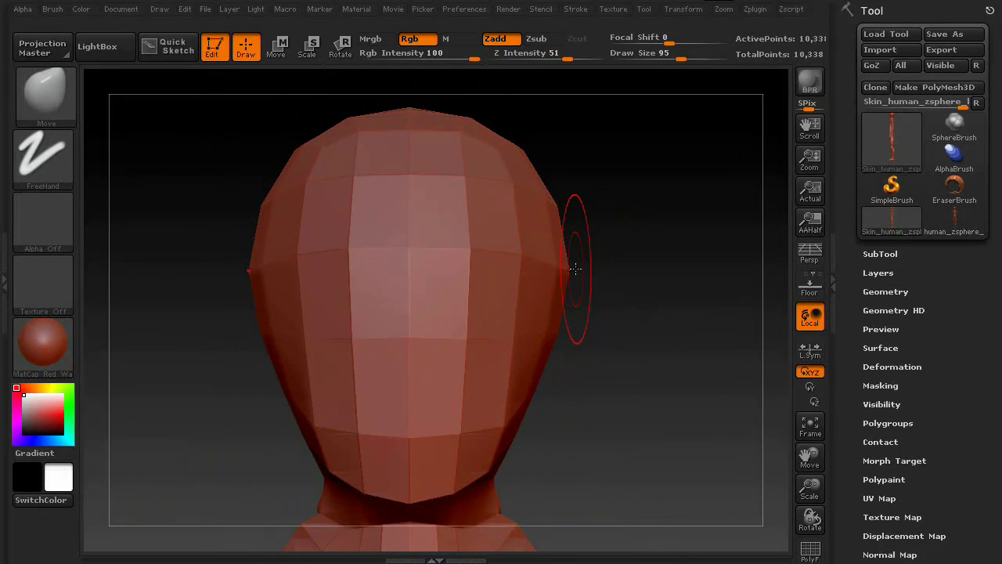
mouse_move(646, 324)
mouse_down()
mouse_move(619, 329)
mouse_move(649, 336)
mouse_move(565, 331)
mouse_move(658, 321)
mouse_up()
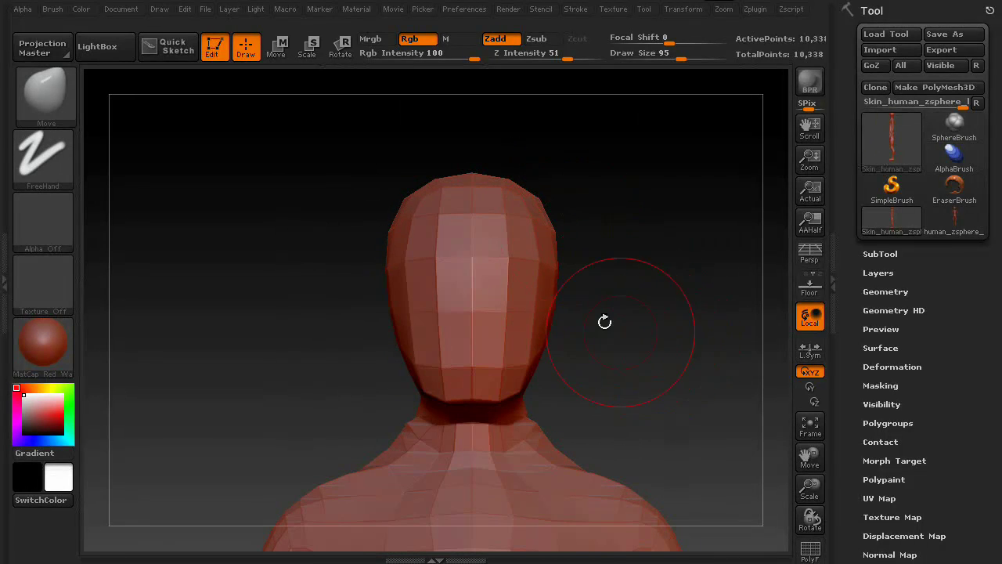
drag(508, 257, 488, 257)
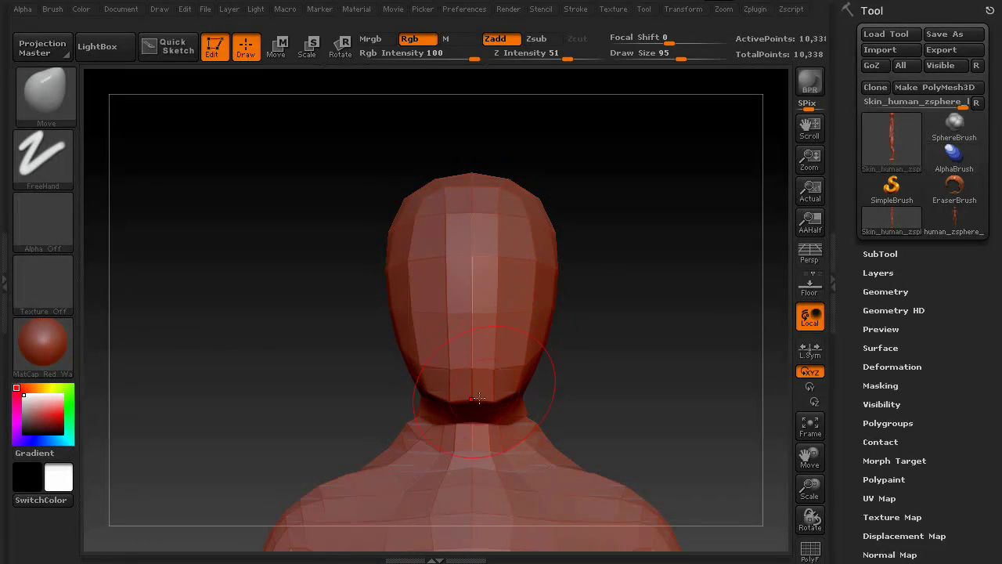
drag(475, 399, 475, 414)
- Round out the back of the skull in side view, and thicken the nape by pulling the back of the neck outward
mouse_move(591, 399)
mouse_down()
mouse_move(358, 394)
mouse_move(414, 399)
mouse_move(606, 307)
mouse_up()
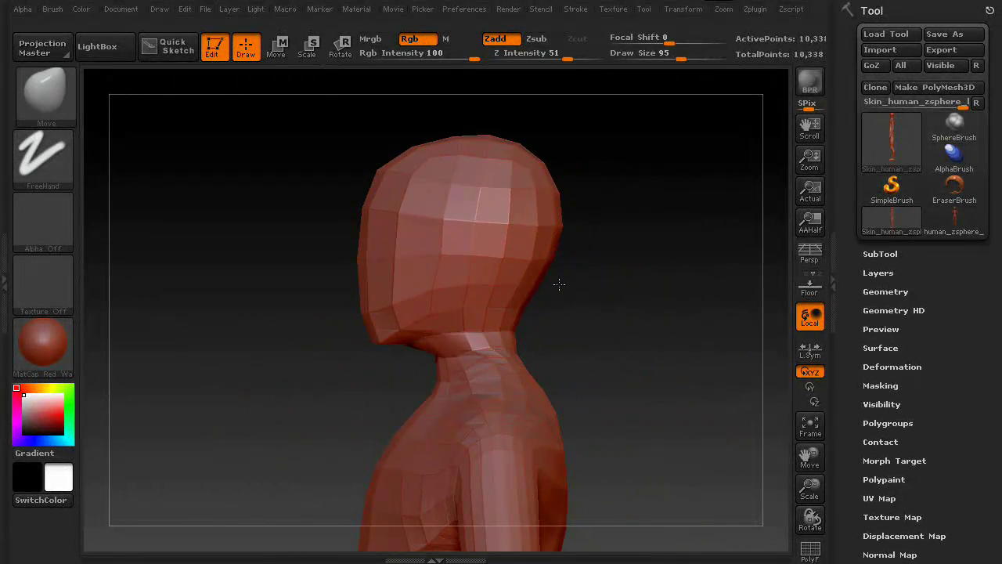
drag(559, 284, 562, 285)
drag(621, 304, 598, 303)
drag(544, 273, 556, 284)
mouse_move(559, 227)
mouse_down()
mouse_move(570, 192)
mouse_move(583, 186)
mouse_up()
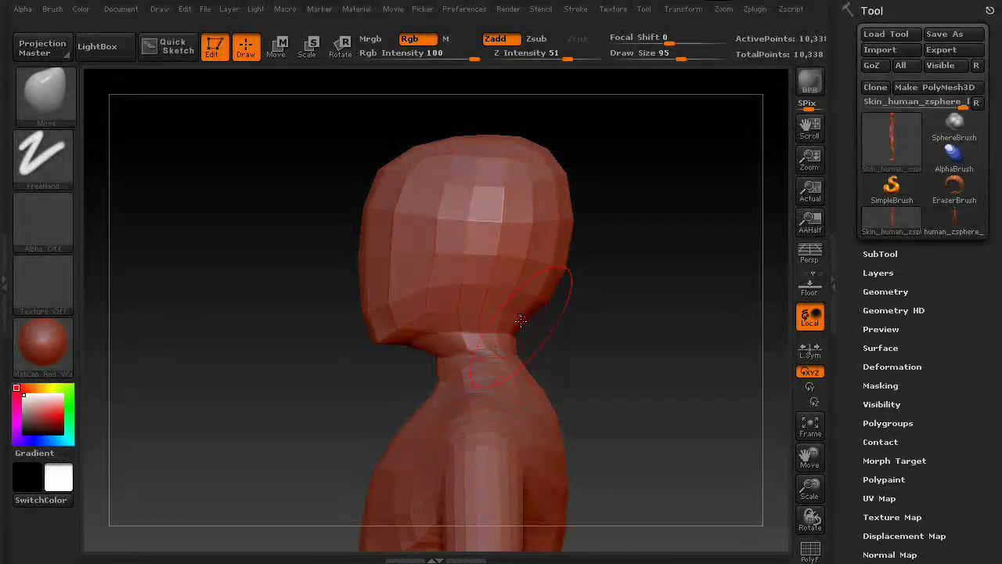
drag(531, 336, 544, 358)
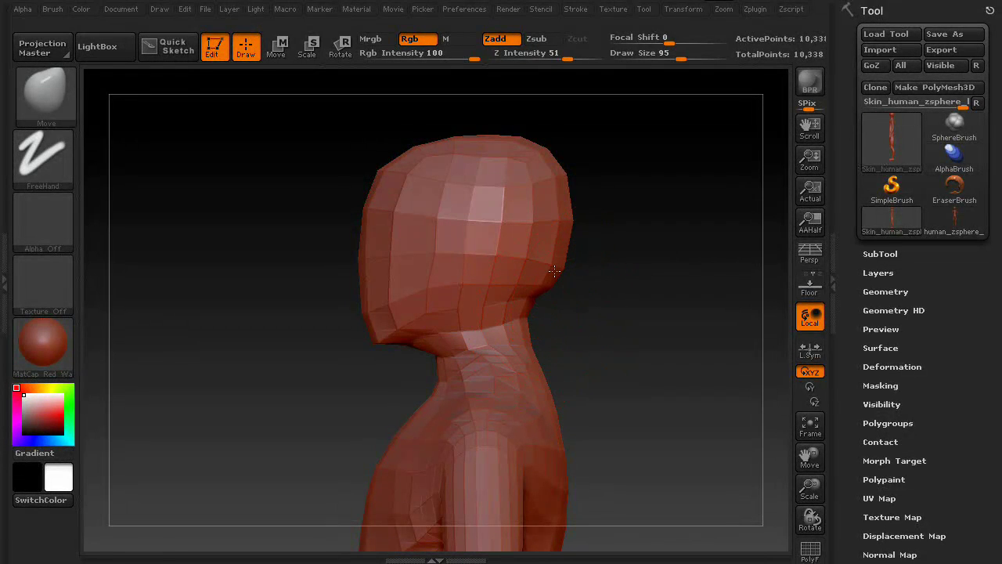
mouse_move(596, 285)
mouse_down()
mouse_move(617, 277)
mouse_move(619, 264)
mouse_move(599, 221)
mouse_up()
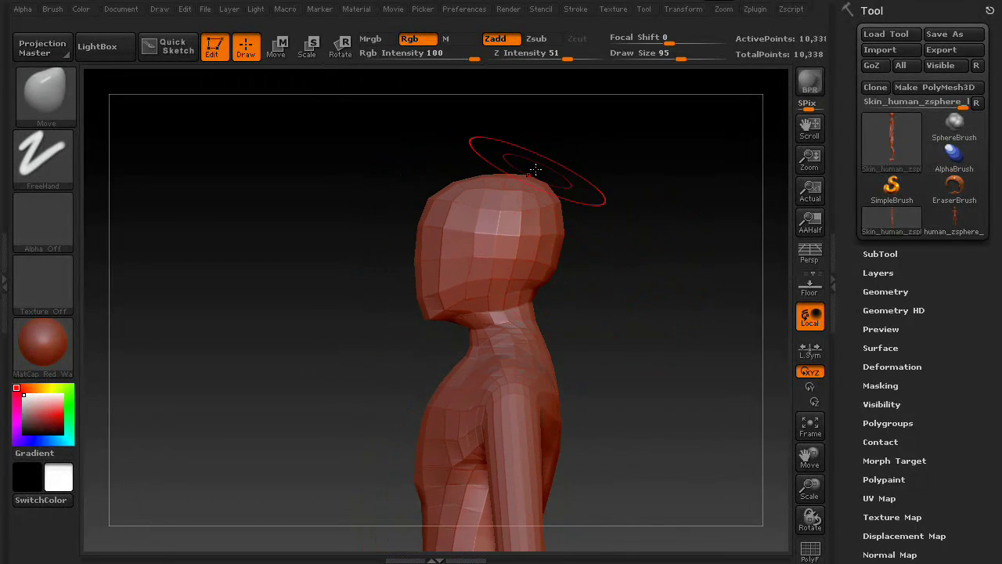
drag(536, 173, 523, 173)
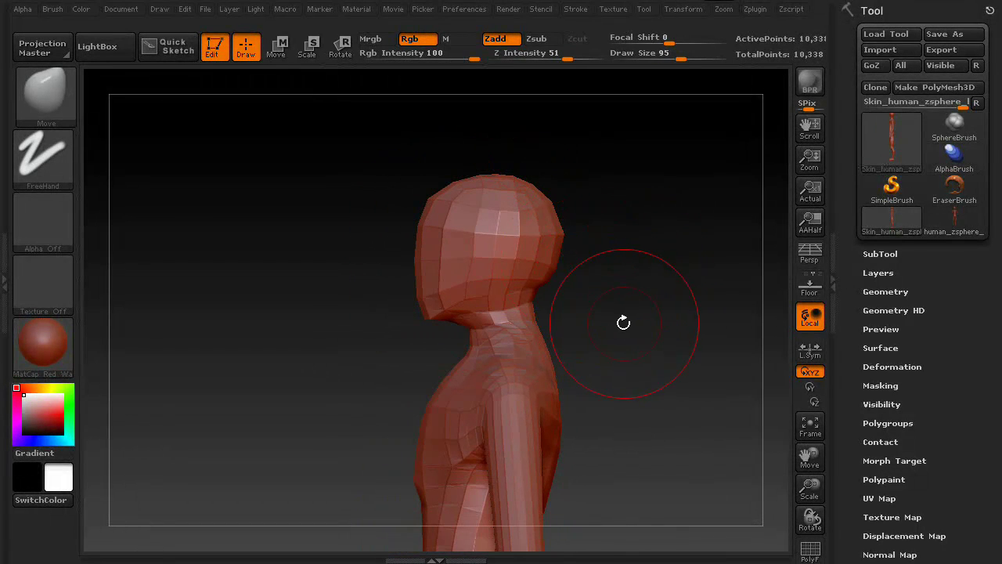
- Refine the throat under the jaw from the side, and slope the neck sides down into the shoulders from the front
alt+drag(606, 343, 681, 299)
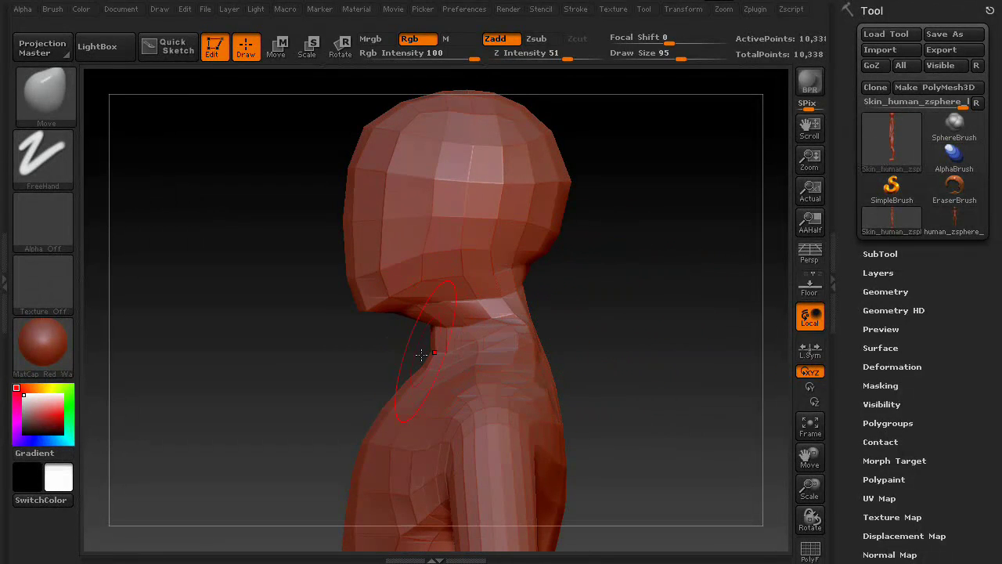
mouse_move(421, 354)
mouse_down()
mouse_move(394, 365)
mouse_move(434, 300)
mouse_move(461, 289)
mouse_up()
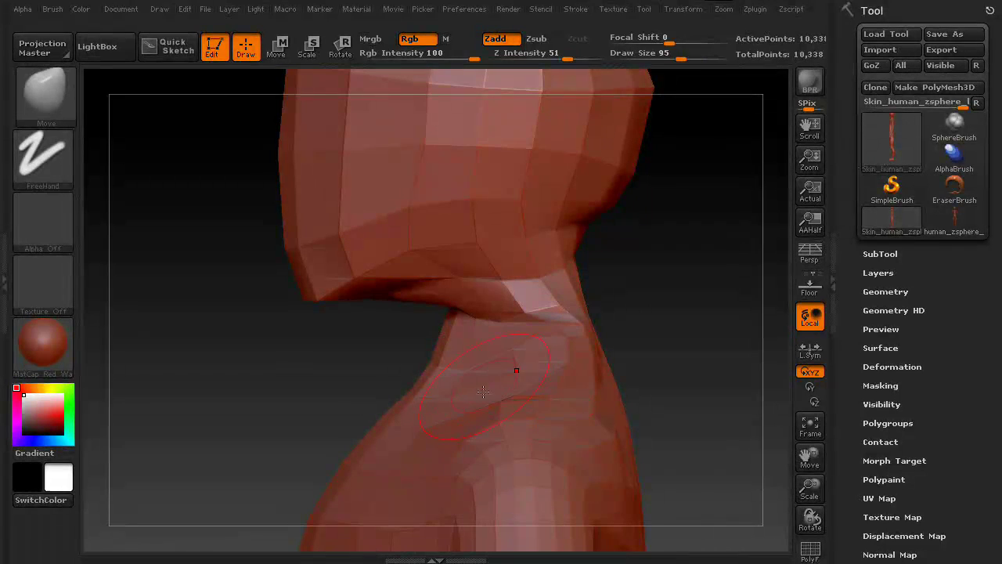
mouse_move(638, 348)
mouse_down()
mouse_move(705, 340)
mouse_move(696, 352)
mouse_move(635, 352)
mouse_up()
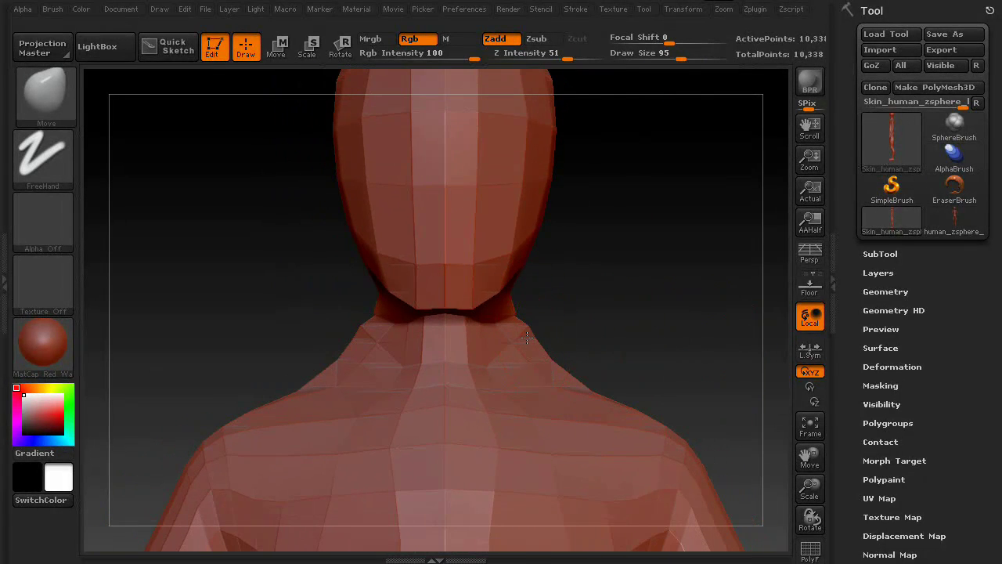
mouse_move(527, 337)
mouse_down()
mouse_move(500, 327)
mouse_move(575, 376)
mouse_up()
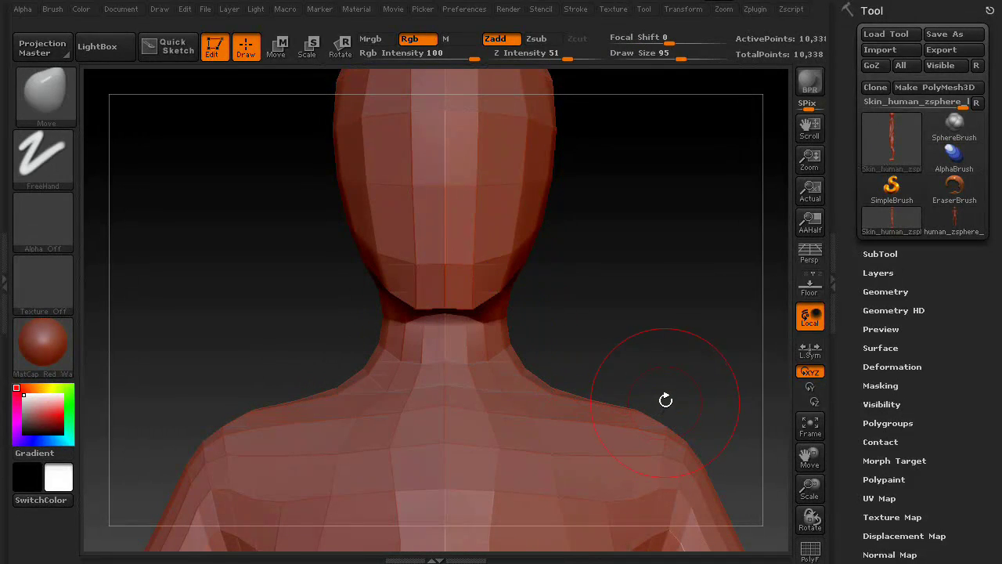
- Set the Move brush's Z Intensity to 58 and lower the Smooth brush's Z Intensity, undoing the trial smoothing on the shoulder
mouse_move(603, 329)
mouse_down()
mouse_move(632, 324)
mouse_move(523, 102)
mouse_up()
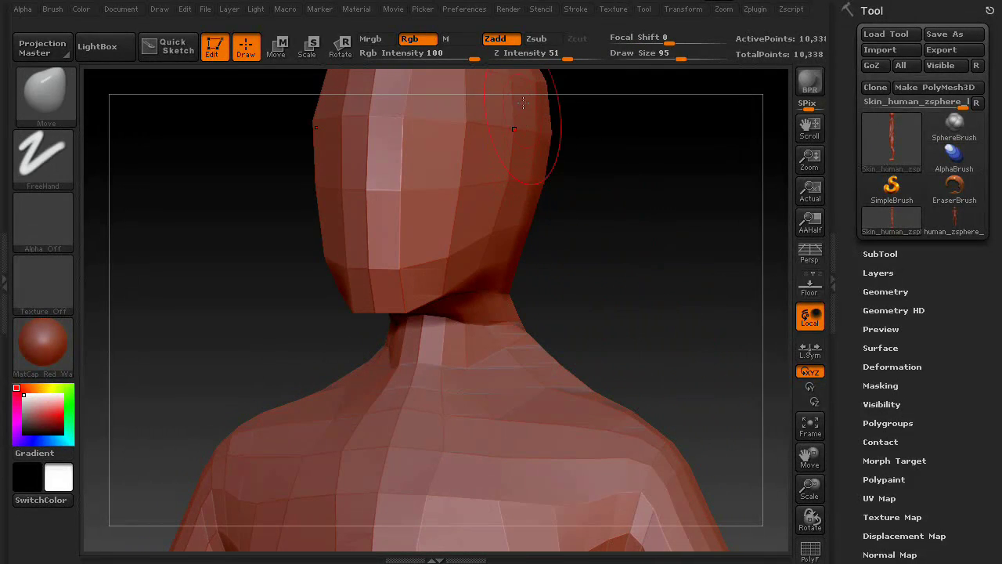
mouse_move(566, 60)
mouse_down()
mouse_move(545, 60)
mouse_move(572, 58)
mouse_up()
mouse_move(539, 347)
shift+mouse_down()
mouse_move(551, 376)
mouse_move(607, 395)
shift+mouse_up()
key(ctrl+z)
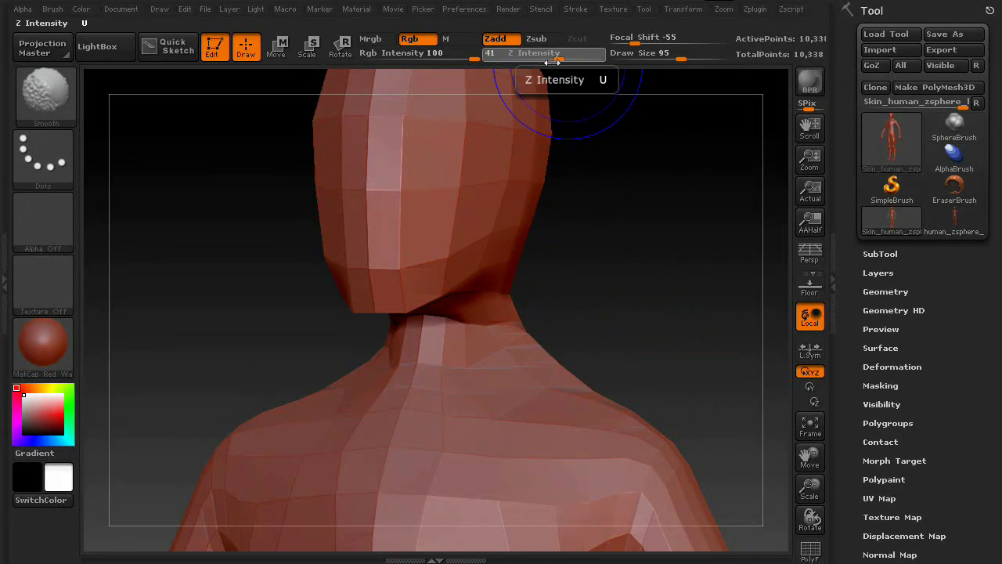
drag(572, 59, 533, 59)
- Thicken the shoulder and upper arm in side view, pulling the front and back contours outward above the elbow
shift+drag(637, 312, 650, 211)
drag(650, 212, 633, 229)
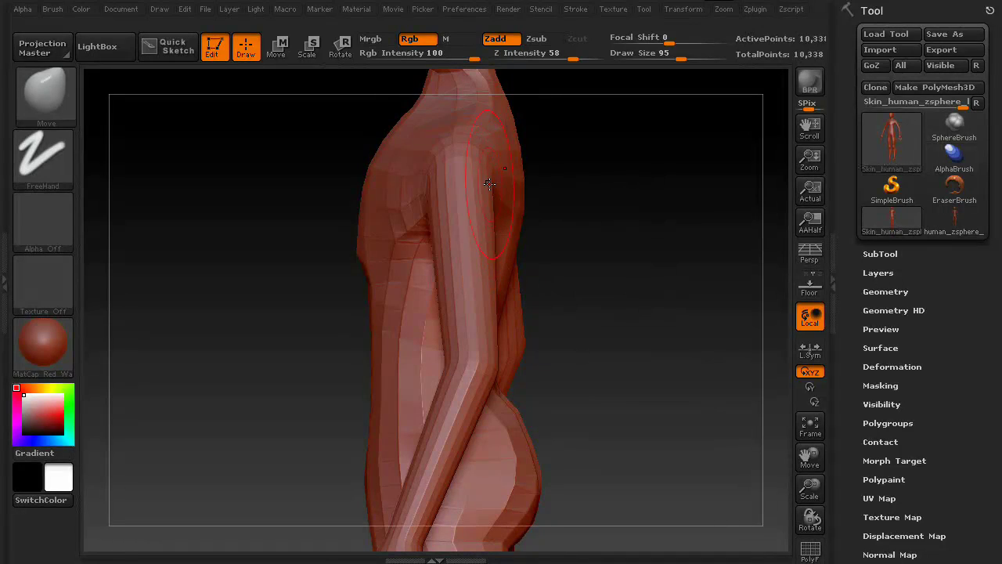
drag(433, 165, 409, 168)
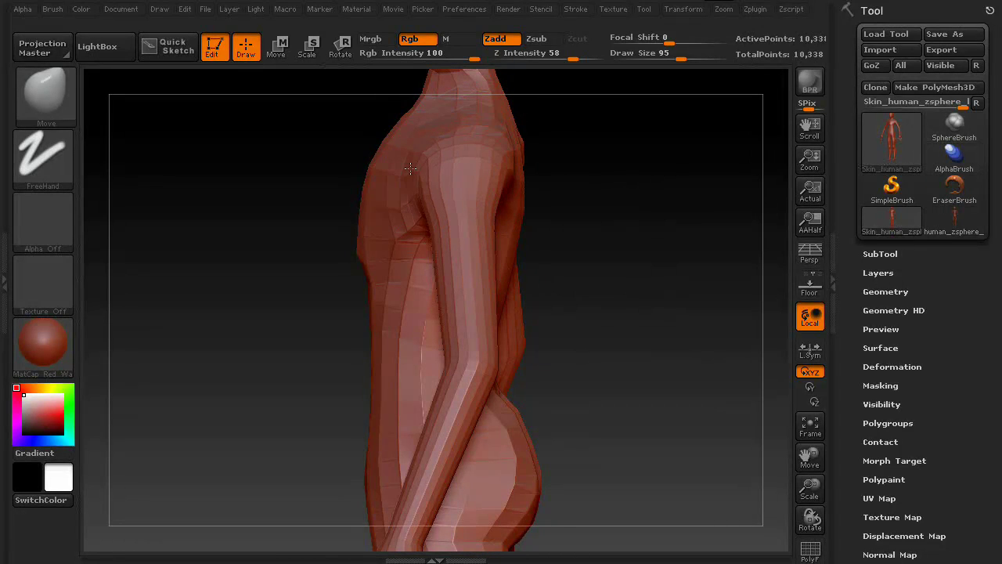
drag(441, 235, 426, 237)
drag(485, 224, 503, 222)
drag(489, 270, 505, 276)
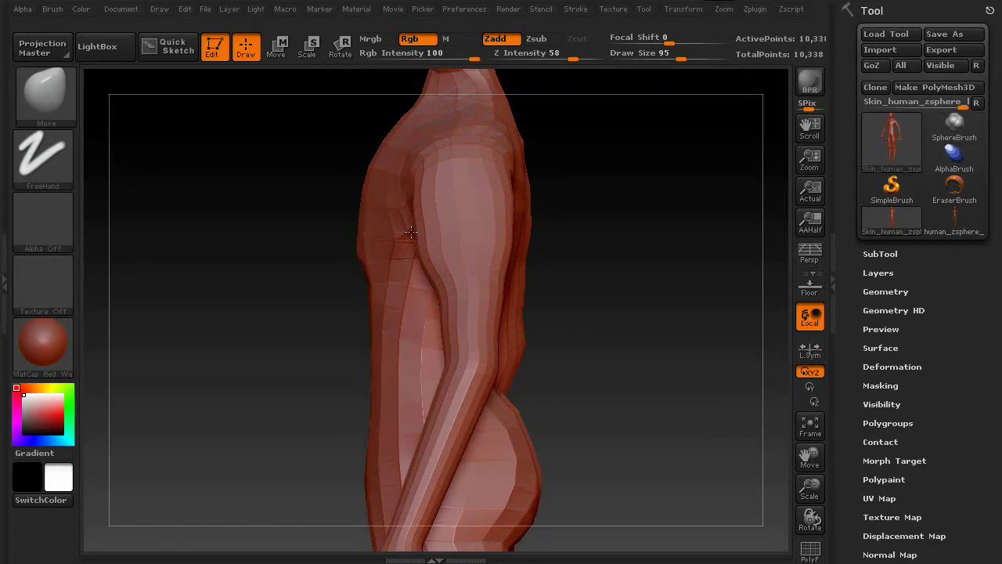
- Round the deltoid from the front by pulling the outer shoulder edge up and outward, enlarging the draw size to 157
mouse_move(631, 219)
mouse_down()
mouse_move(690, 210)
mouse_move(569, 177)
mouse_move(468, 242)
mouse_move(443, 240)
mouse_move(418, 217)
mouse_up()
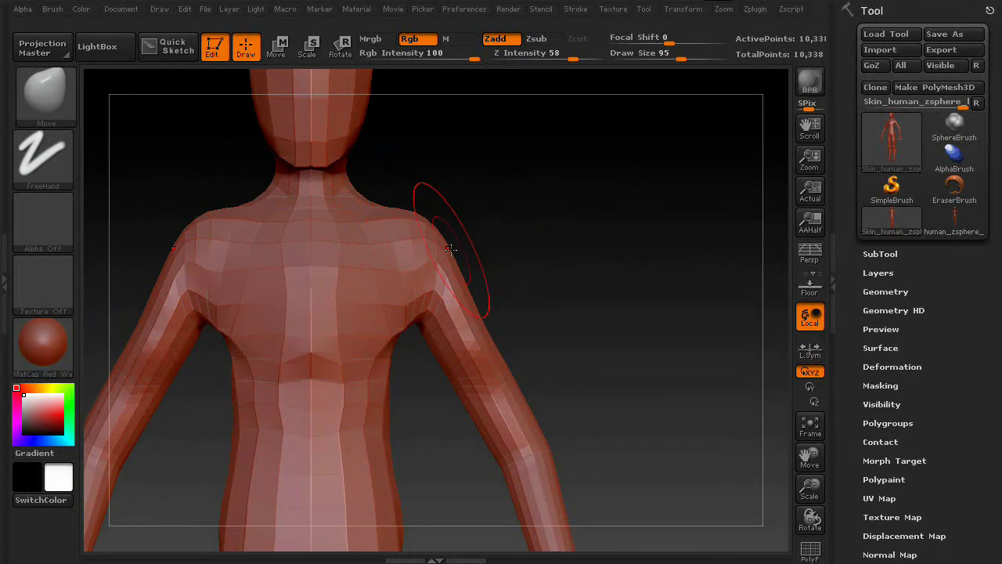
drag(451, 250, 460, 237)
mouse_move(515, 246)
ctrl+right_down()
mouse_move(506, 249)
mouse_move(623, 260)
ctrl+right_up()
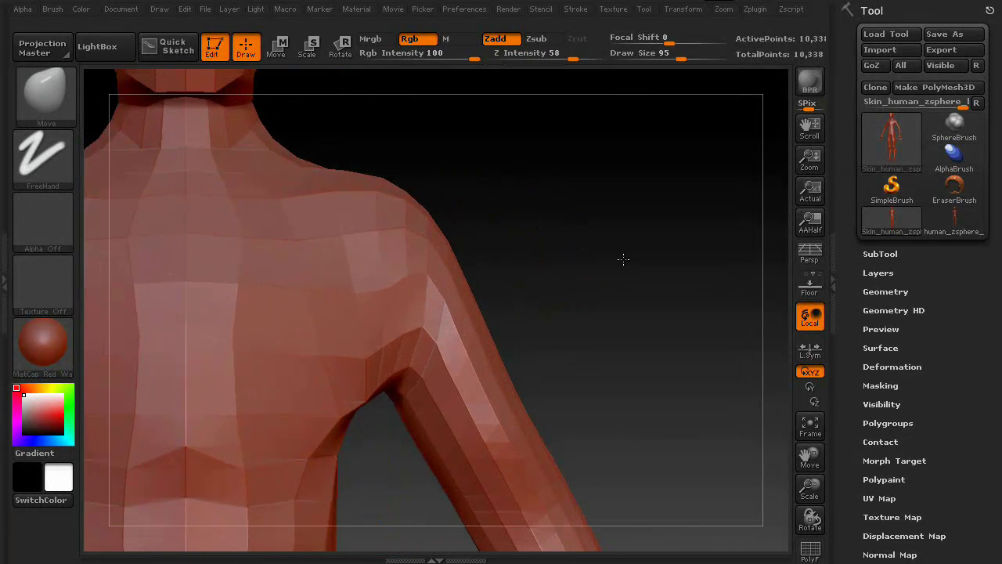
drag(678, 59, 700, 59)
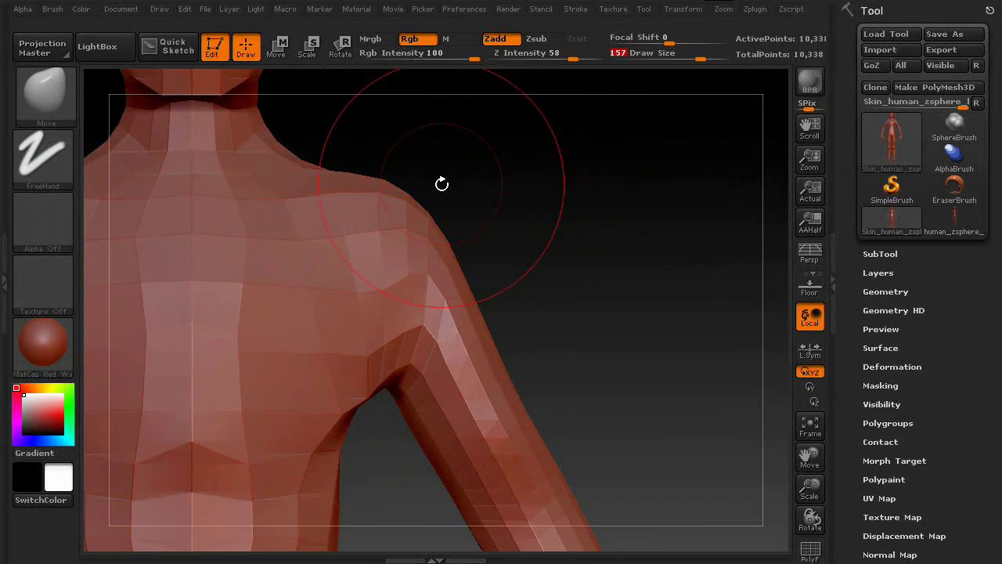
drag(457, 207, 461, 206)
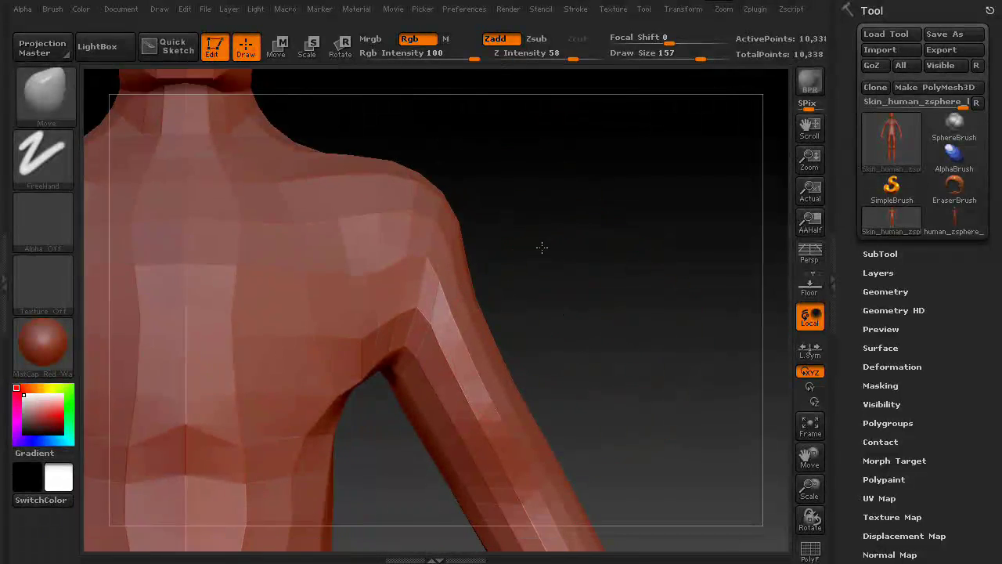
- Shape the upper arm's outer contour above the elbow from the front, pulling its surface outward with the Move brush
alt+drag(541, 246, 490, 101)
drag(440, 297, 444, 308)
mouse_move(628, 306)
mouse_down()
mouse_move(656, 310)
mouse_move(624, 319)
mouse_up()
drag(539, 376, 571, 377)
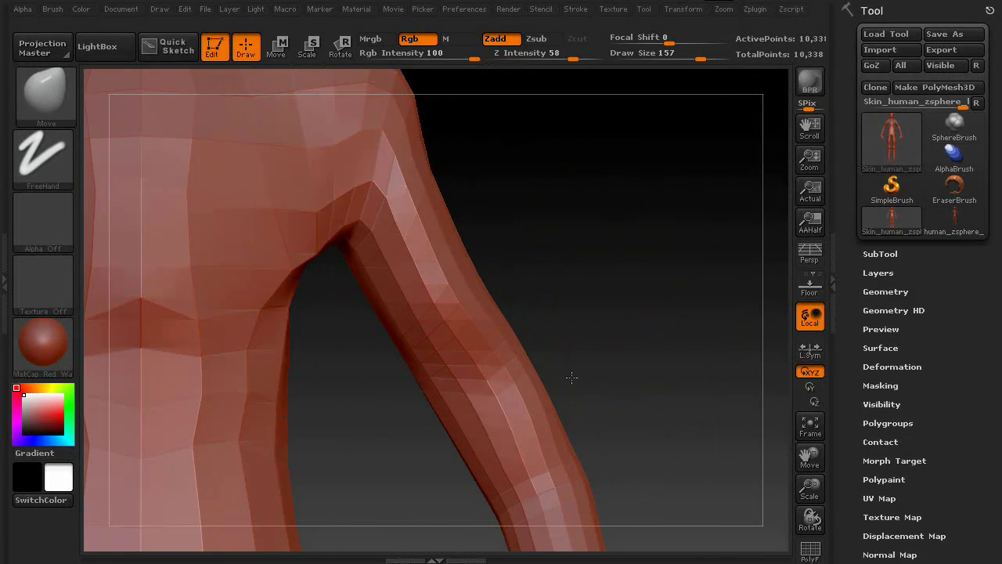
key(ctrl)
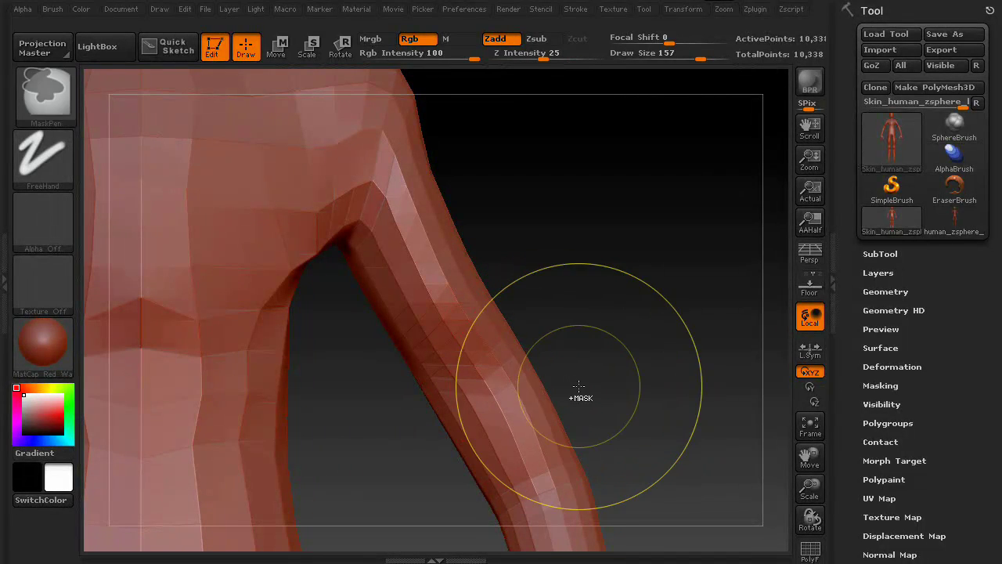
mouse_move(631, 385)
mouse_down()
mouse_move(597, 402)
mouse_move(563, 400)
mouse_up()
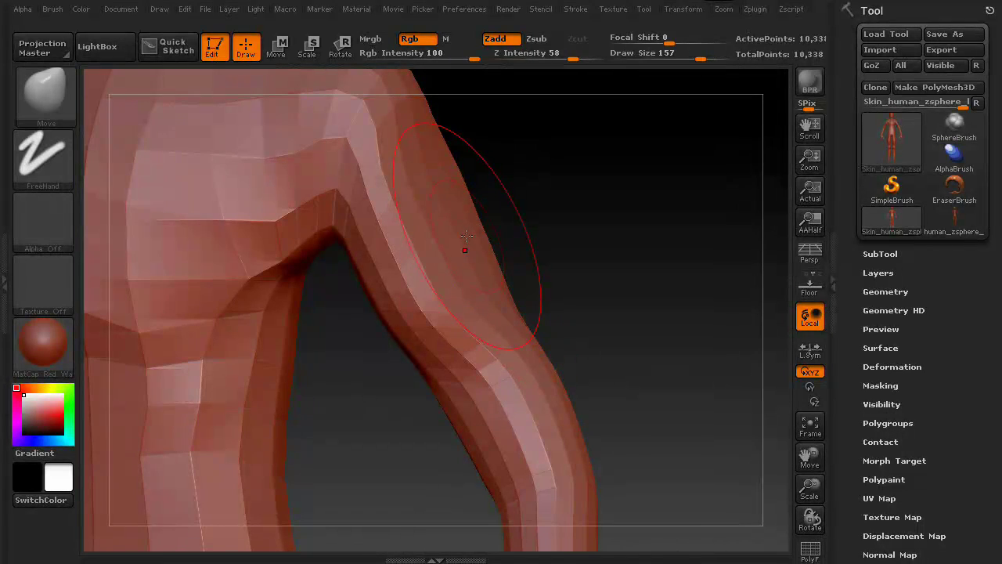
drag(413, 243, 432, 233)
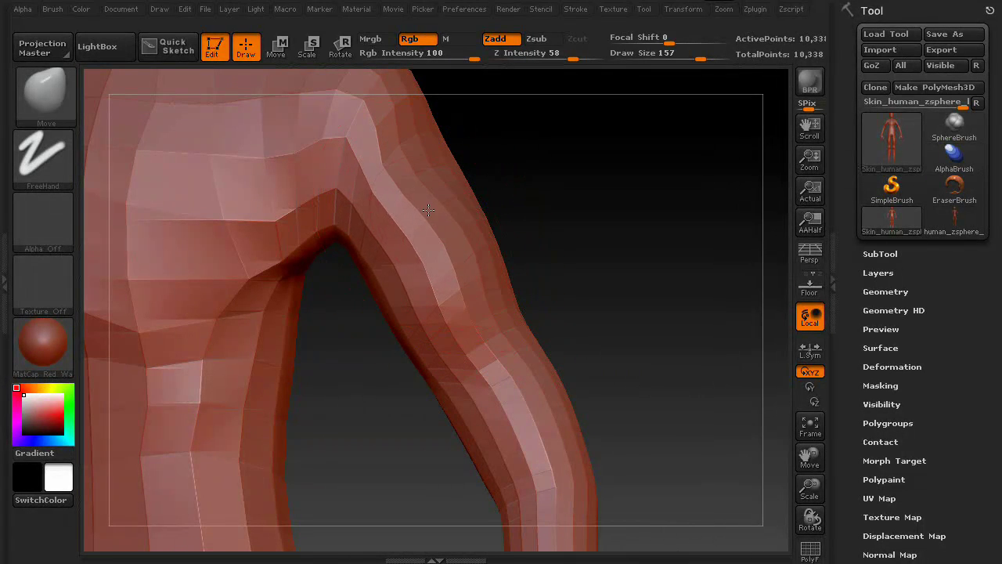
- Refine the back of the upper arm, shifting its outer surface slightly inward between the shoulder and the elbow
drag(580, 239, 464, 278)
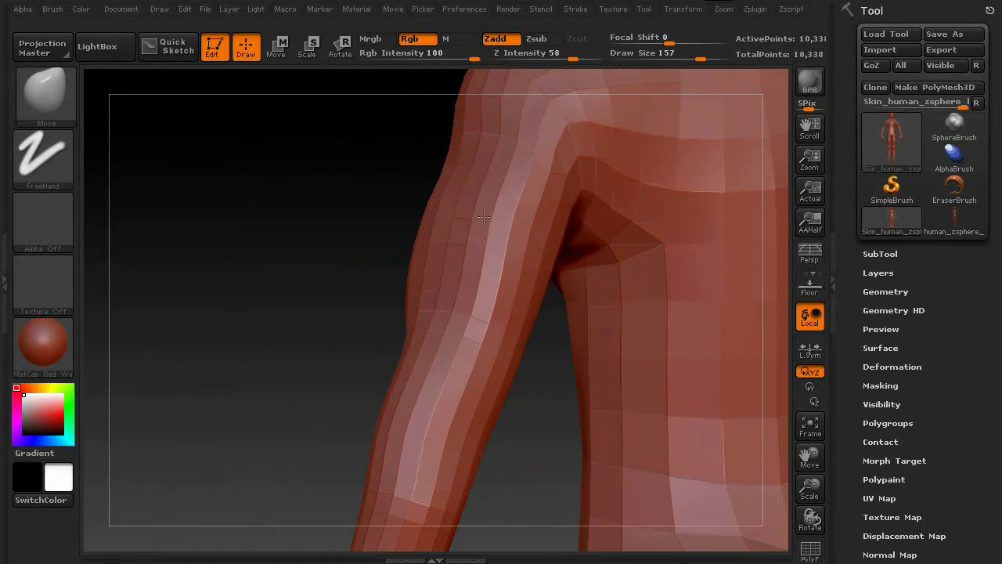
drag(364, 242, 308, 255)
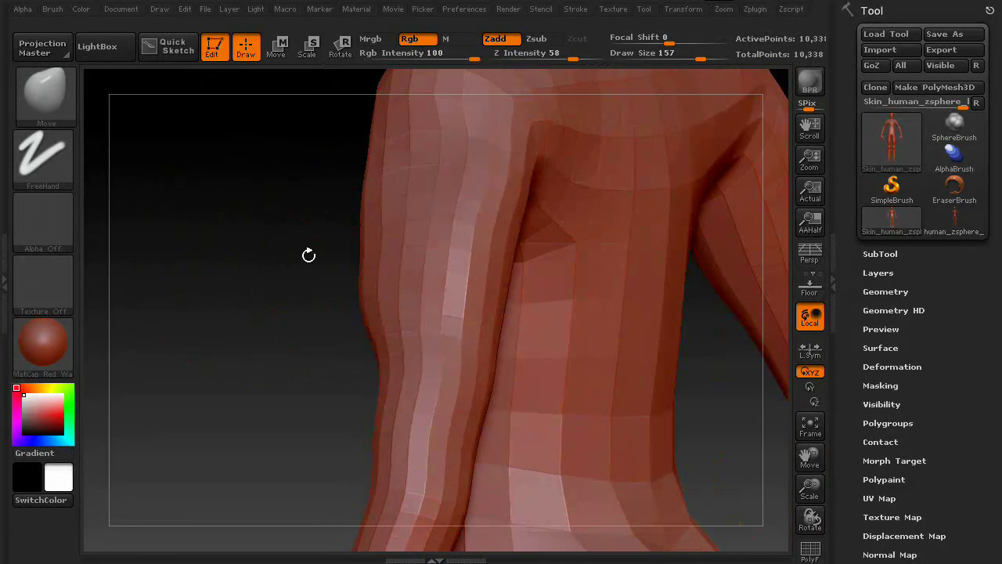
drag(449, 217, 456, 214)
drag(394, 256, 405, 252)
drag(390, 295, 398, 293)
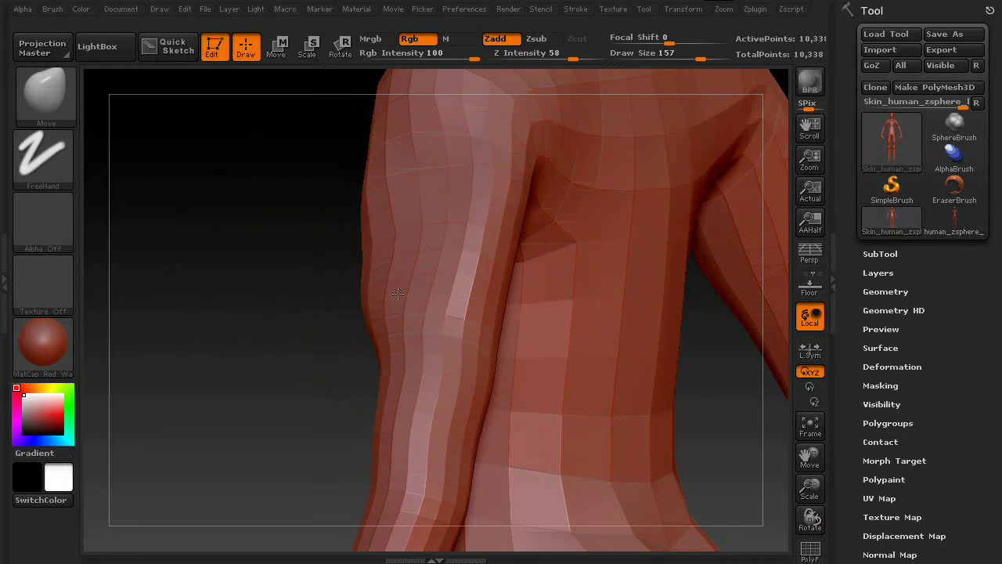
drag(257, 355, 292, 361)
- Curve the arm smoothly through the elbow into the forearm in side view
mouse_move(521, 430)
alt+mouse_down()
mouse_move(477, 405)
mouse_move(552, 300)
alt+mouse_up()
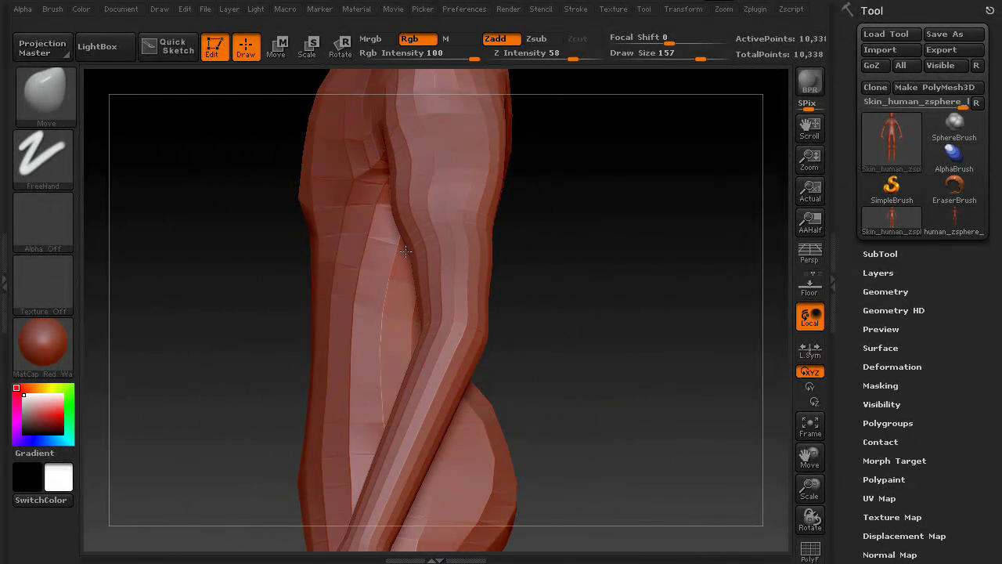
alt+drag(554, 260, 649, 306)
alt+drag(643, 229, 646, 419)
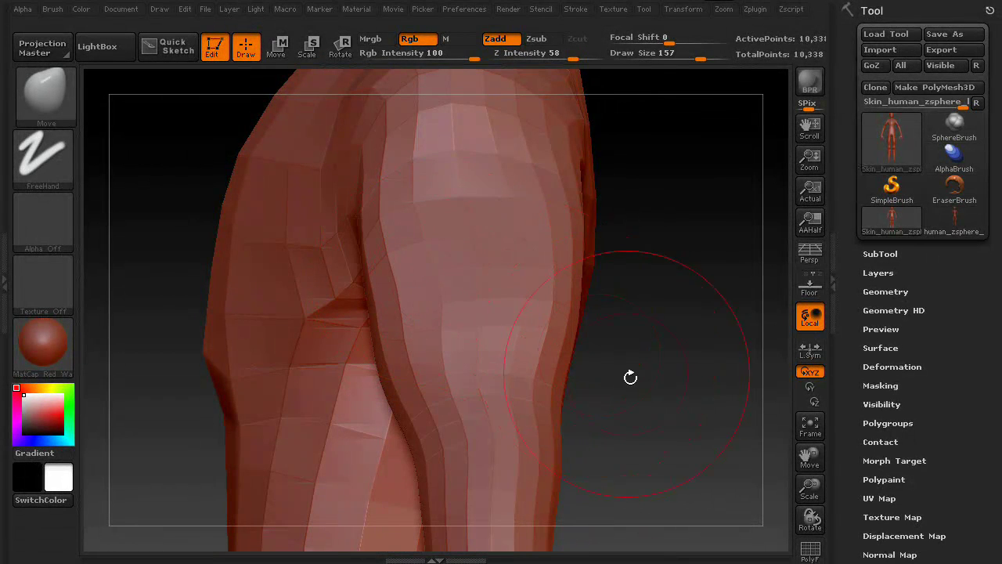
drag(660, 371, 502, 354)
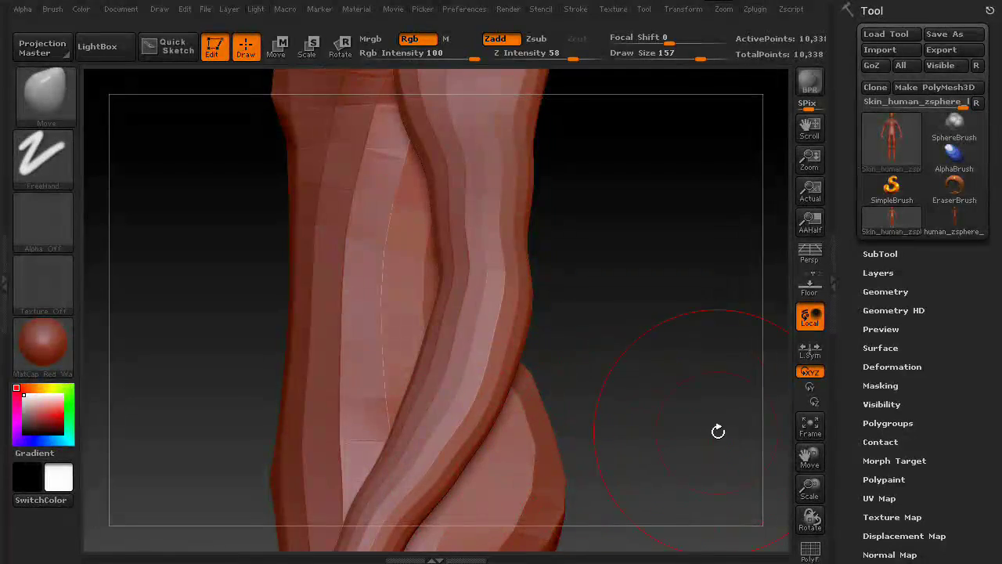
drag(715, 430, 626, 388)
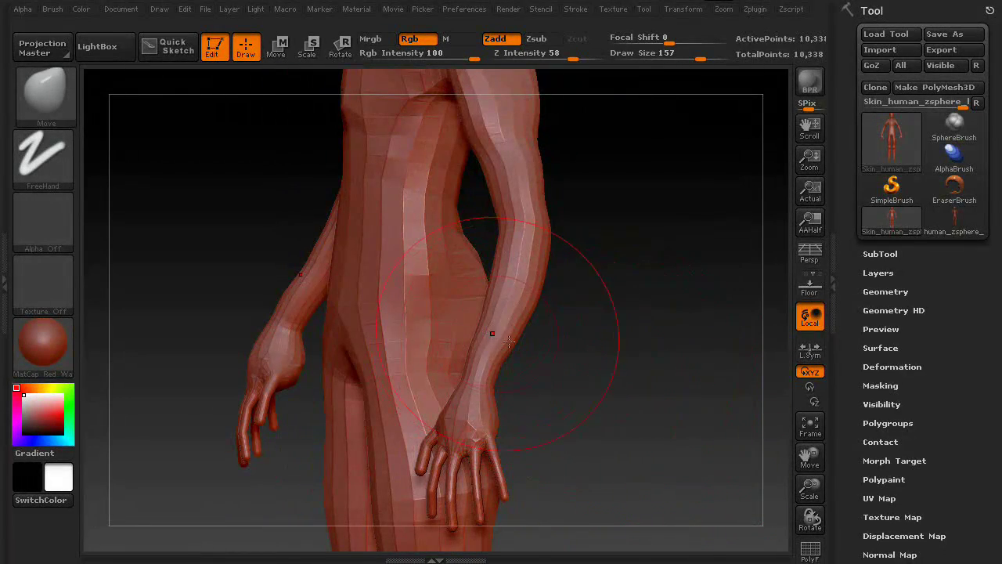
drag(509, 341, 641, 327)
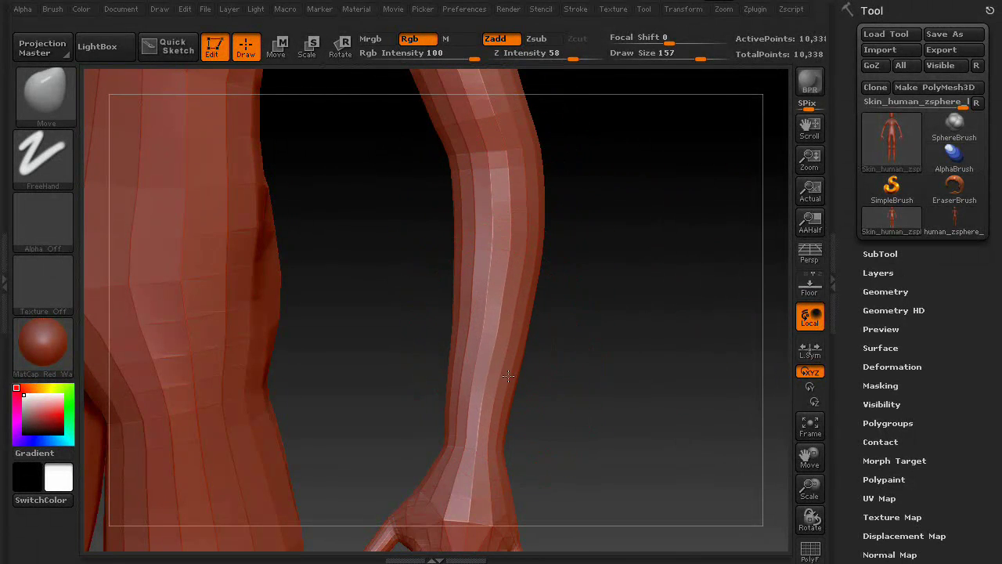
- Reshape the forearm from the elbow to the wrist, nudging its outer contour and the narrow part above the hand
alt+drag(574, 393, 650, 388)
alt+drag(635, 211, 620, 373)
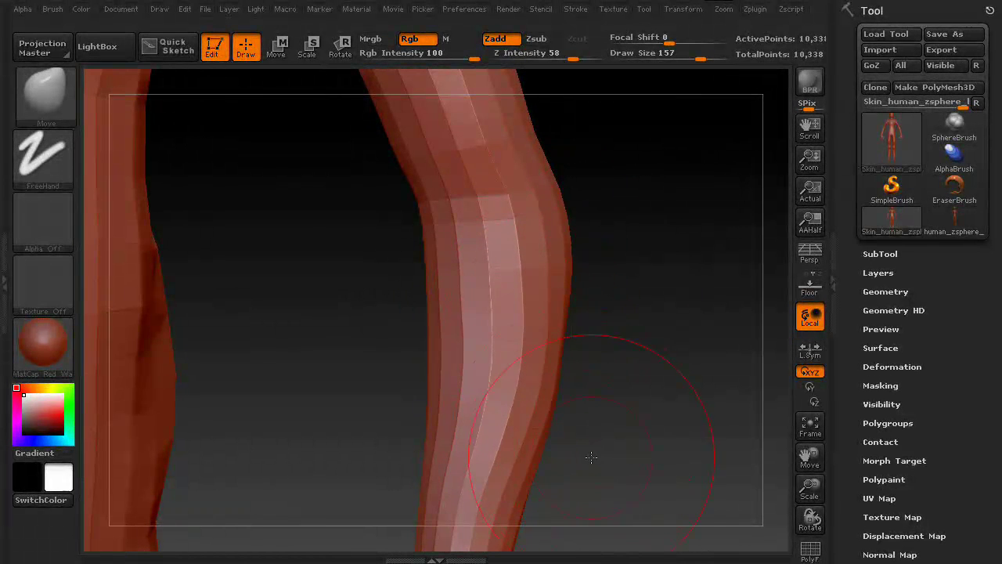
mouse_move(592, 457)
mouse_down()
mouse_move(624, 283)
mouse_move(636, 309)
mouse_up()
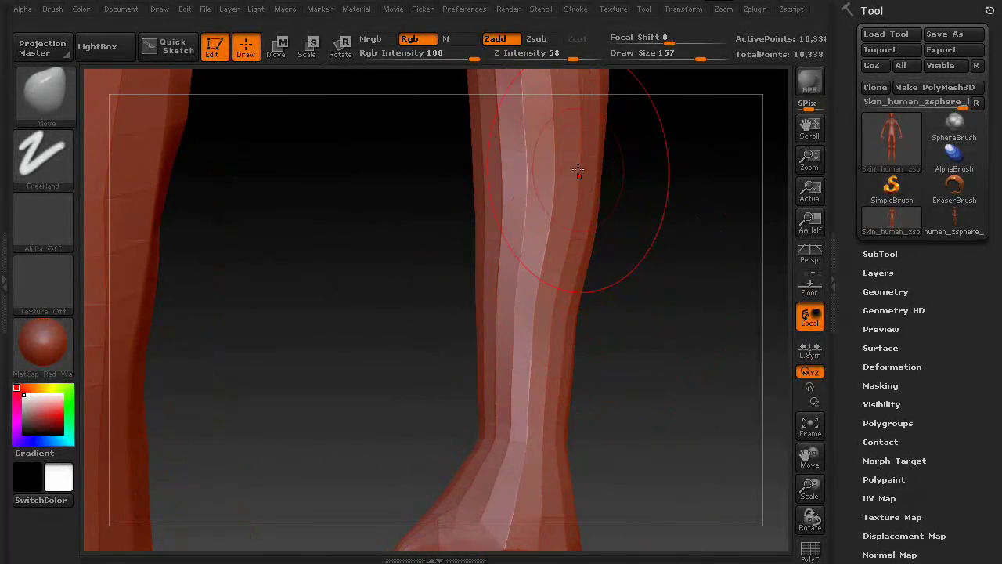
drag(577, 171, 589, 174)
drag(553, 264, 560, 267)
mouse_move(543, 345)
mouse_down()
mouse_move(642, 387)
mouse_move(540, 315)
mouse_up()
drag(502, 341, 512, 343)
drag(502, 428, 514, 431)
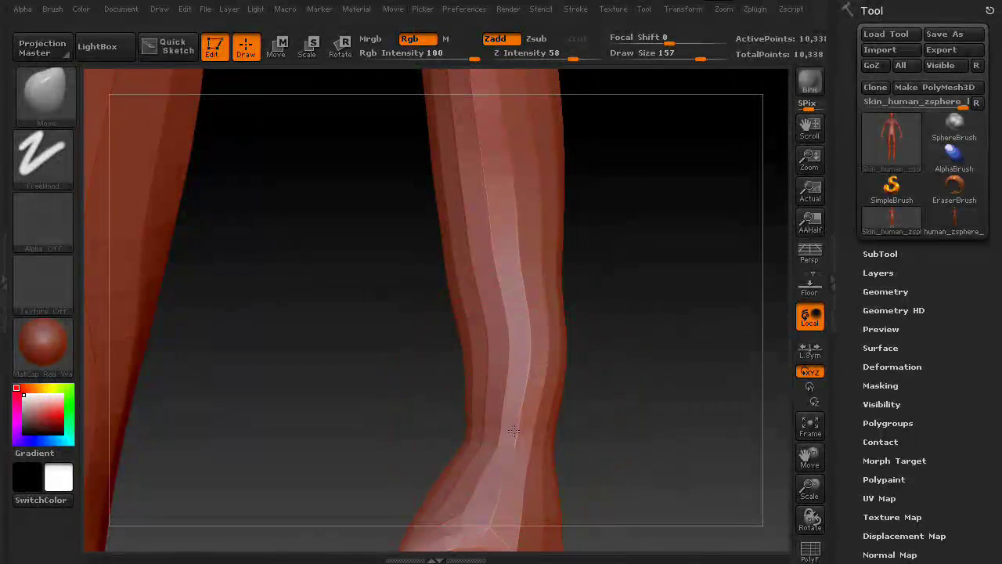
- Round the outer side of the elbow by pulling the surface outward where the forearm begins
drag(638, 438, 651, 444)
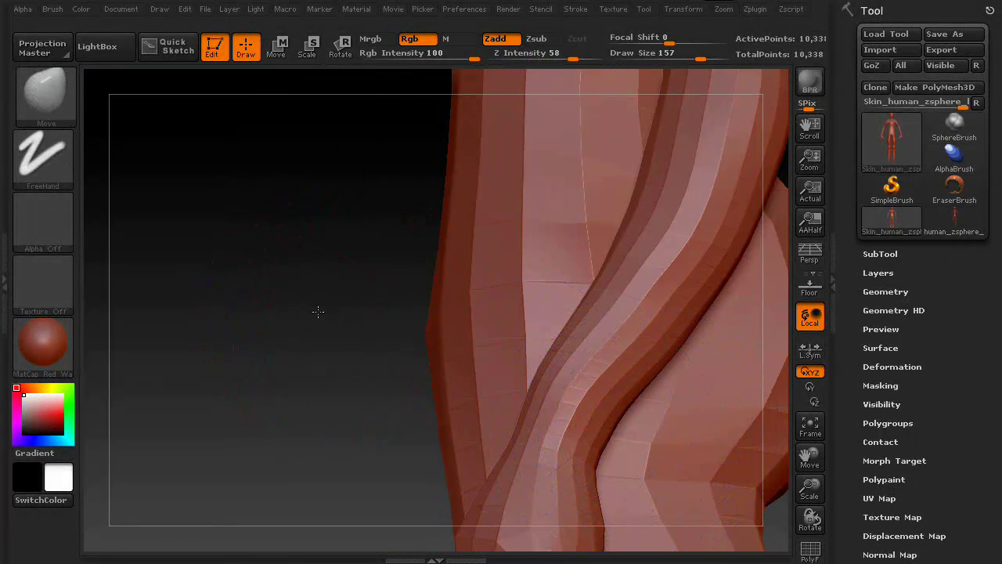
alt+drag(317, 313, 275, 298)
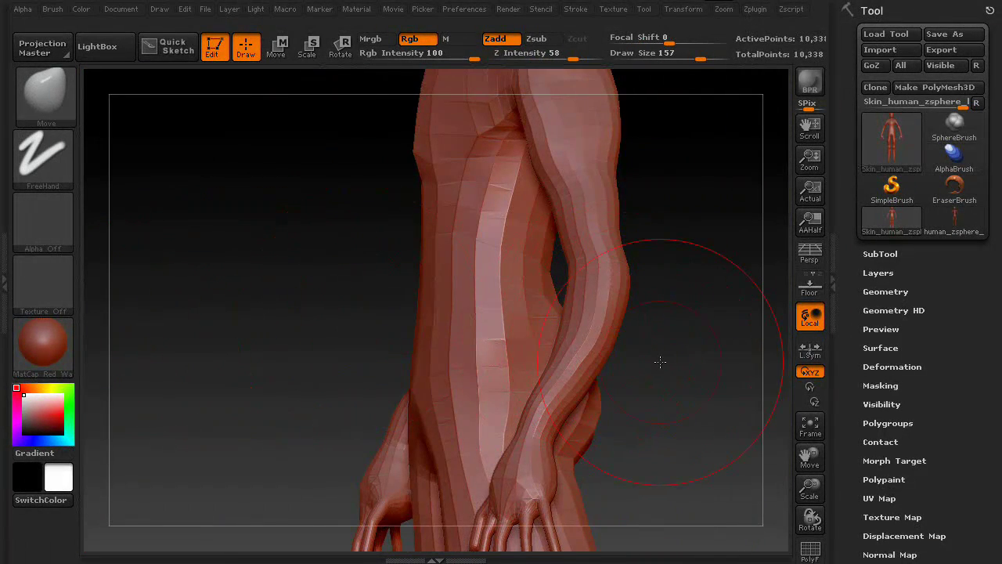
drag(660, 361, 516, 368)
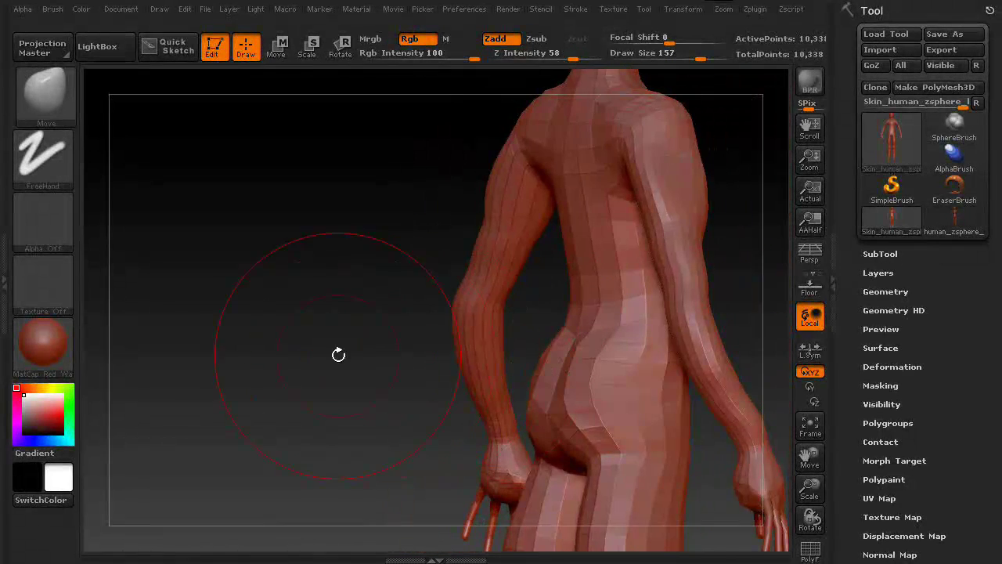
mouse_move(337, 353)
alt+mouse_down()
mouse_move(484, 340)
mouse_move(424, 227)
alt+mouse_up()
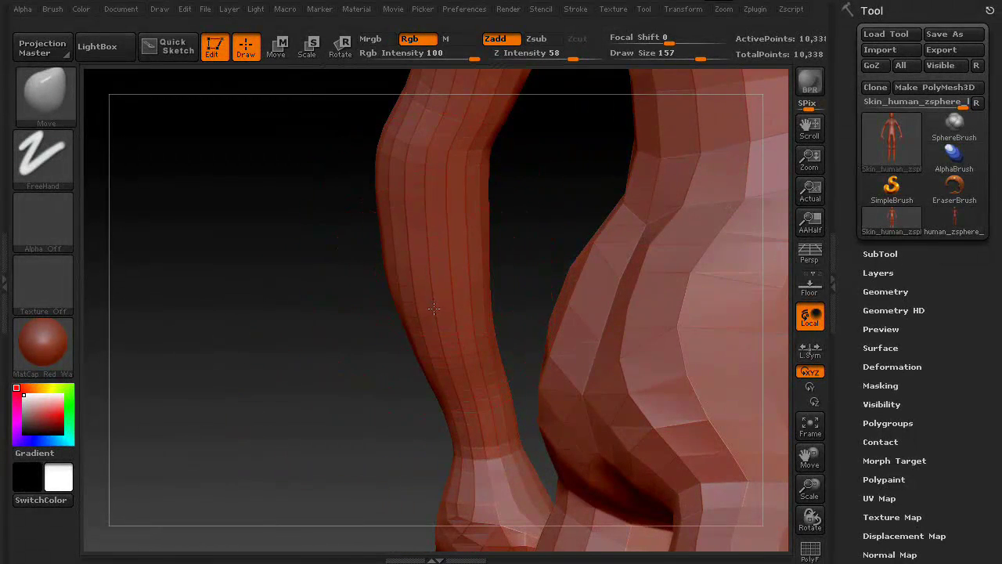
mouse_move(329, 407)
mouse_down()
mouse_move(548, 415)
mouse_move(626, 336)
mouse_move(631, 302)
mouse_move(610, 306)
mouse_move(663, 318)
mouse_up()
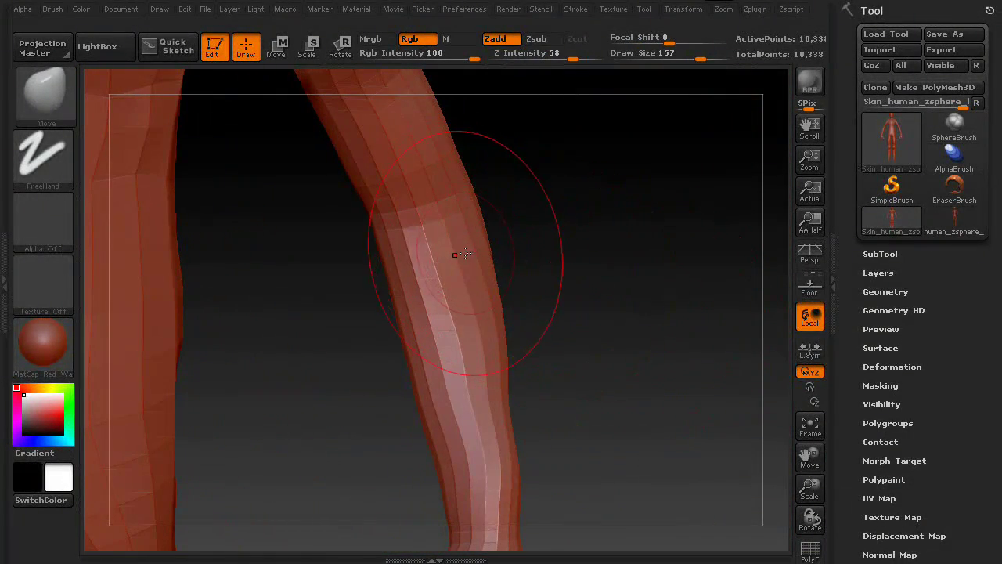
drag(465, 253, 480, 248)
mouse_move(603, 293)
mouse_down()
mouse_move(613, 290)
mouse_move(614, 321)
mouse_up()
drag(465, 230, 472, 230)
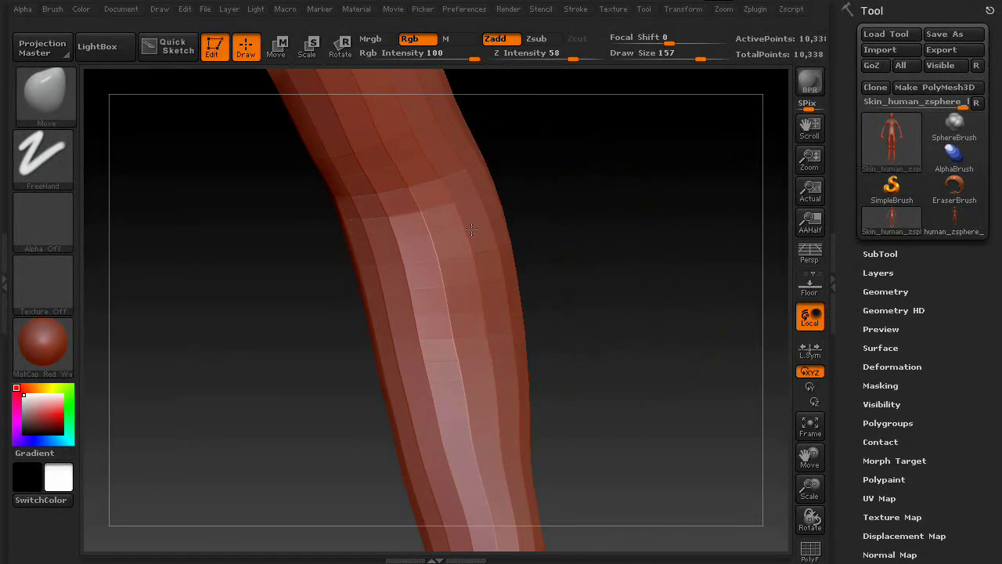
- Fill out the outer forearm by pulling its contour outward from below the elbow toward the wrist
drag(497, 308, 502, 309)
drag(487, 370, 500, 370)
mouse_move(495, 407)
mouse_down()
mouse_move(505, 407)
mouse_move(510, 441)
mouse_up()
drag(501, 481, 516, 484)
alt+drag(681, 443, 439, 443)
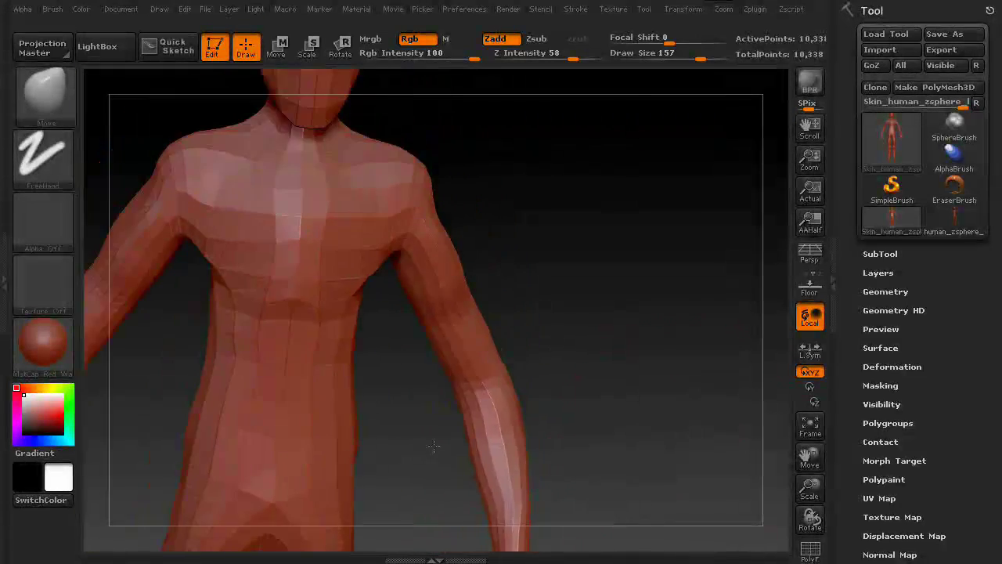
- Adjust the inner forearm contour from the front so it swells below the elbow and tapers to the wrist
alt+drag(634, 458, 640, 109)
shift+drag(633, 265, 626, 250)
mouse_move(592, 222)
alt+mouse_down()
mouse_move(660, 327)
mouse_move(656, 318)
mouse_move(734, 316)
mouse_move(593, 385)
mouse_move(524, 381)
mouse_move(523, 390)
mouse_move(546, 385)
alt+mouse_up()
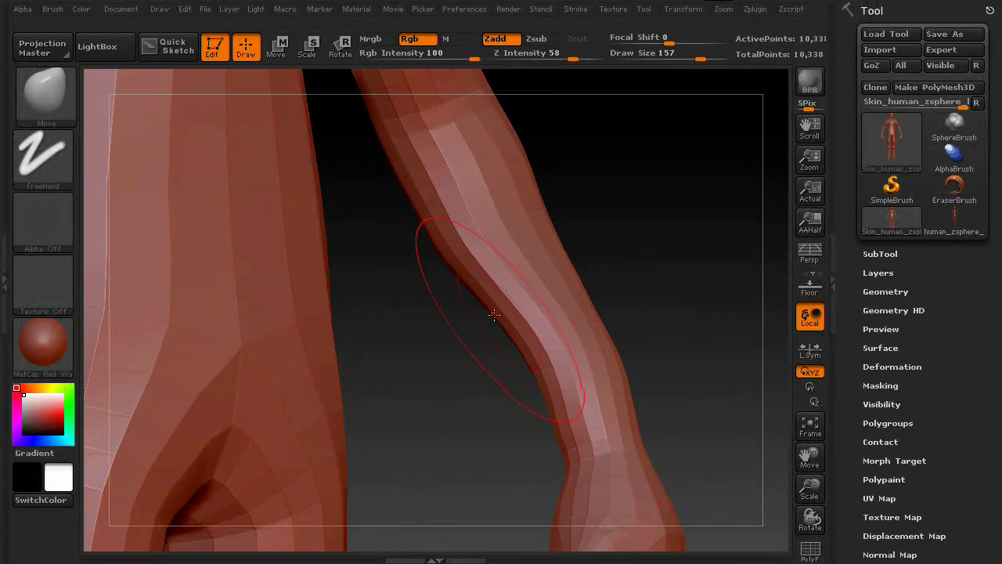
mouse_move(442, 344)
mouse_down()
mouse_move(540, 357)
mouse_move(576, 376)
mouse_move(499, 382)
mouse_move(427, 360)
mouse_up()
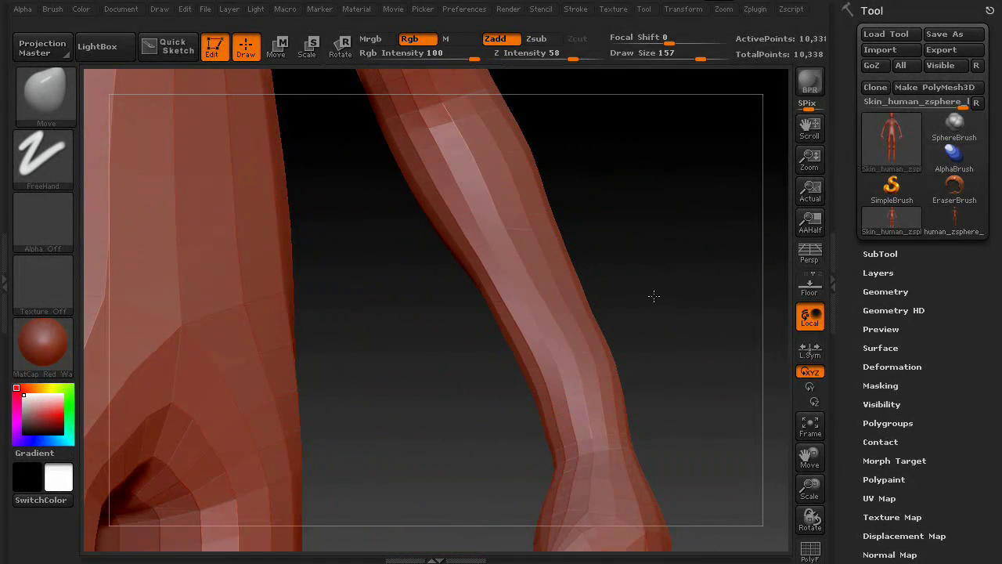
drag(654, 296, 583, 342)
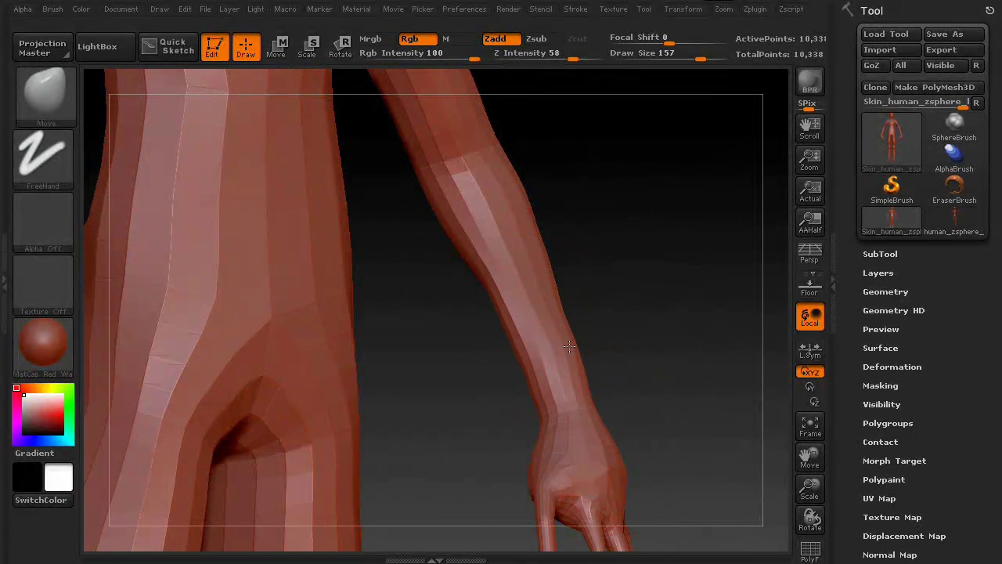
mouse_move(637, 342)
mouse_down()
mouse_move(729, 347)
mouse_move(587, 346)
mouse_move(551, 360)
mouse_up()
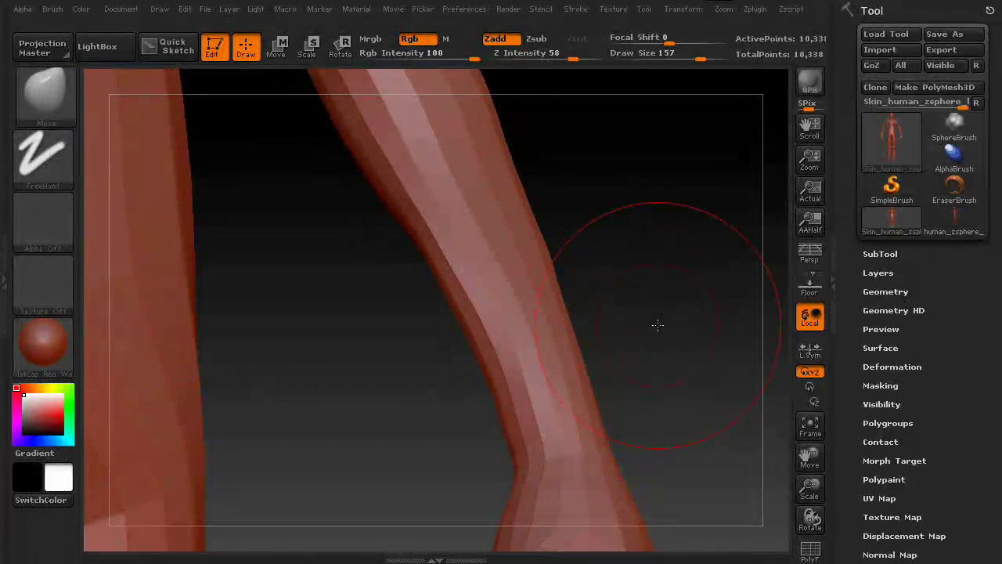
- Widen the upper forearm just below the elbow, pushing its inner contour toward the body
mouse_move(658, 327)
alt+mouse_down()
mouse_move(397, 333)
mouse_move(688, 302)
mouse_move(609, 329)
mouse_move(777, 330)
alt+mouse_up()
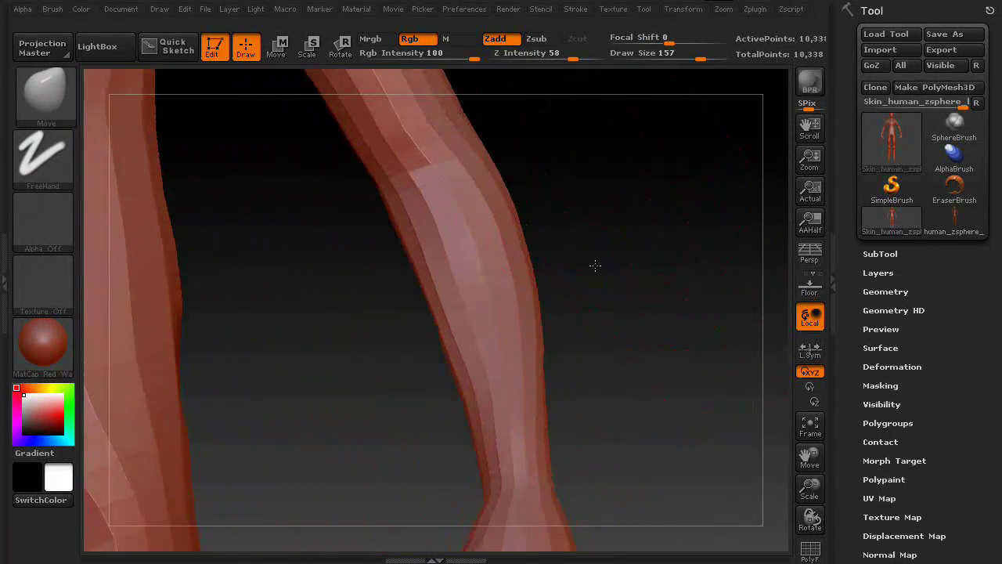
alt+drag(595, 264, 596, 321)
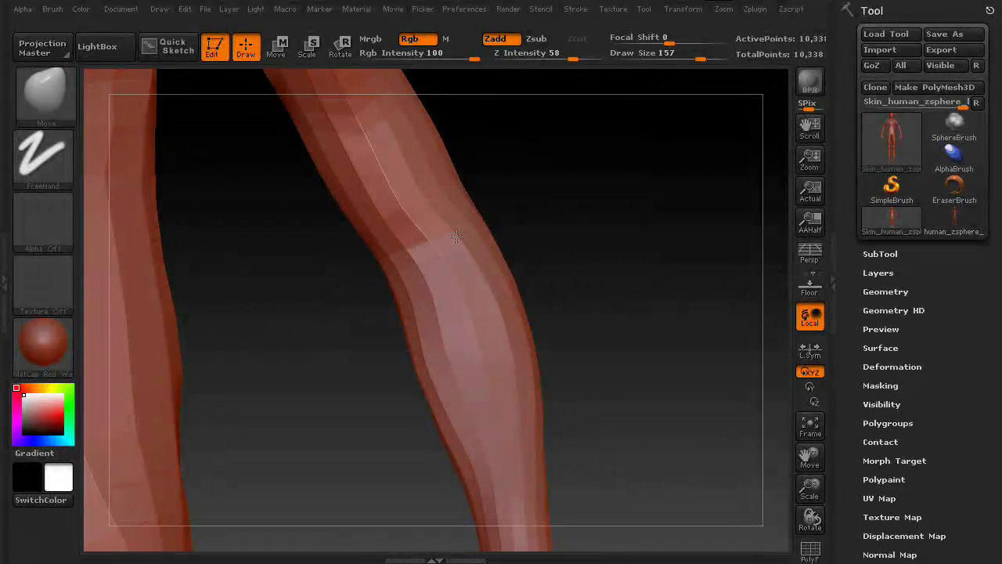
alt+drag(505, 246, 626, 159)
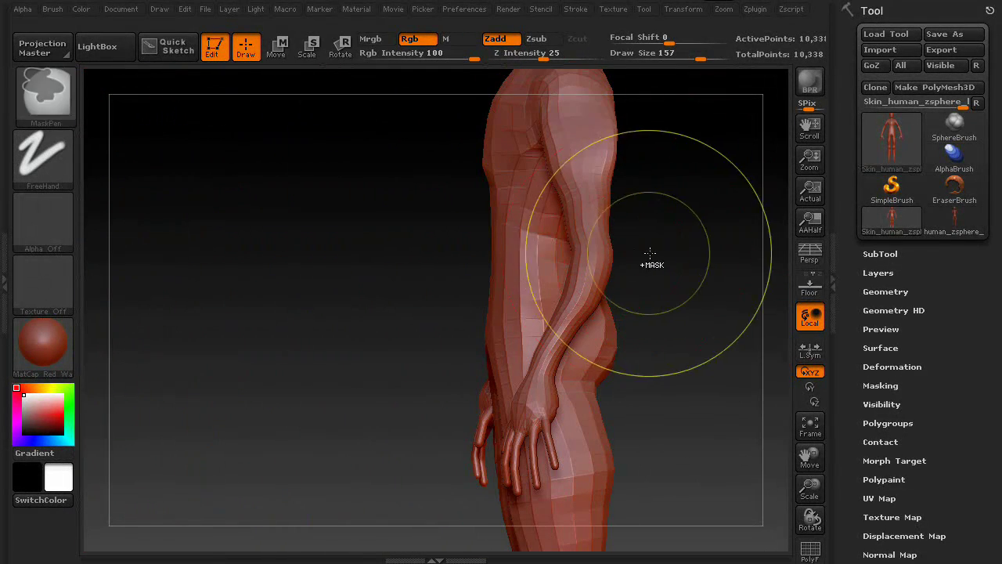
- Build up the biceps in side view by pulling the front contour of the upper arm forward
mouse_move(649, 263)
alt+mouse_down()
mouse_move(622, 269)
mouse_move(566, 312)
mouse_move(636, 314)
alt+mouse_up()
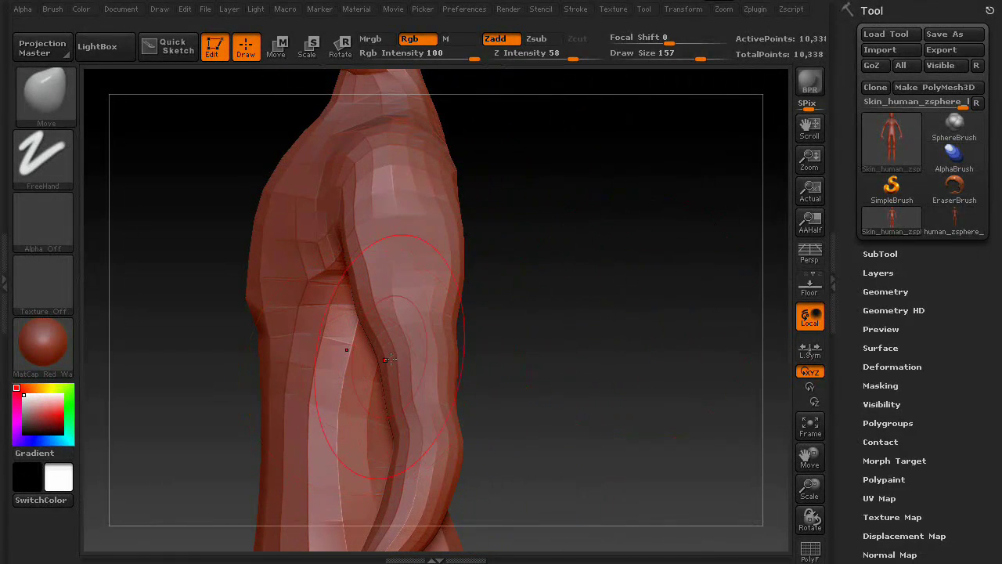
alt+drag(541, 349, 650, 267)
mouse_move(606, 313)
alt+mouse_down()
mouse_move(604, 340)
mouse_move(332, 276)
alt+mouse_up()
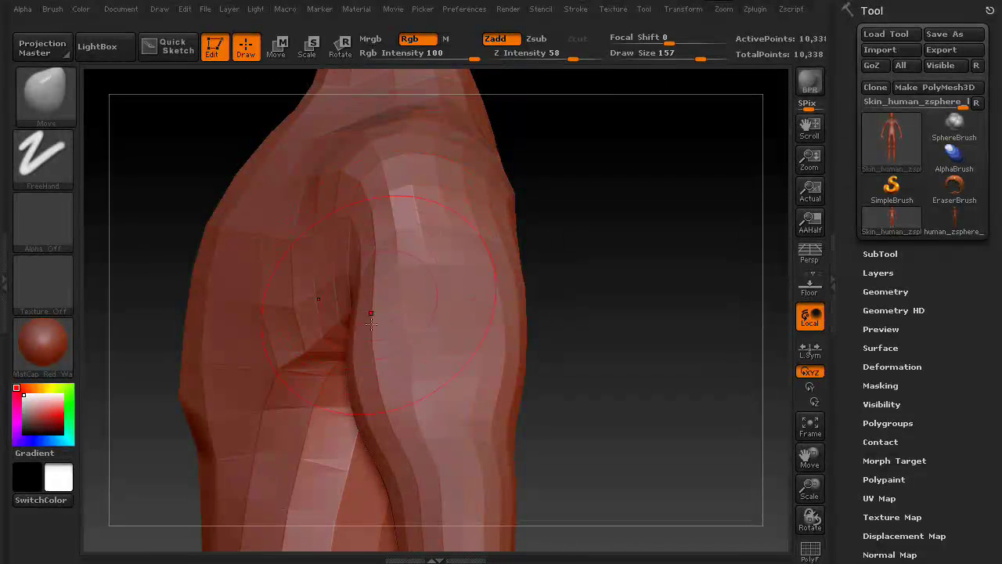
drag(381, 441, 372, 471)
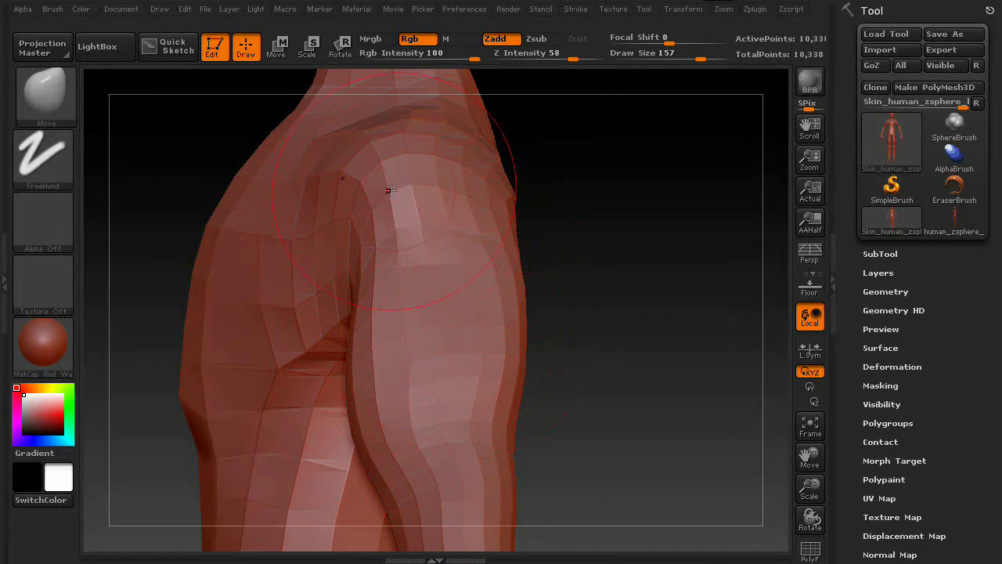
drag(317, 293, 253, 313)
drag(556, 357, 593, 218)
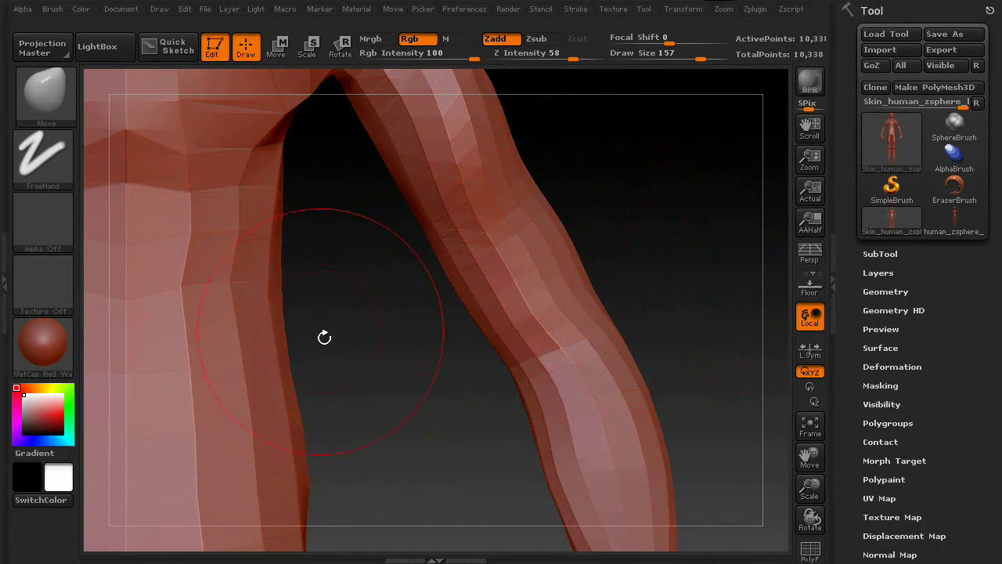
- Examine the arm, hand and leg proportions from the front and from behind
drag(324, 337, 638, 282)
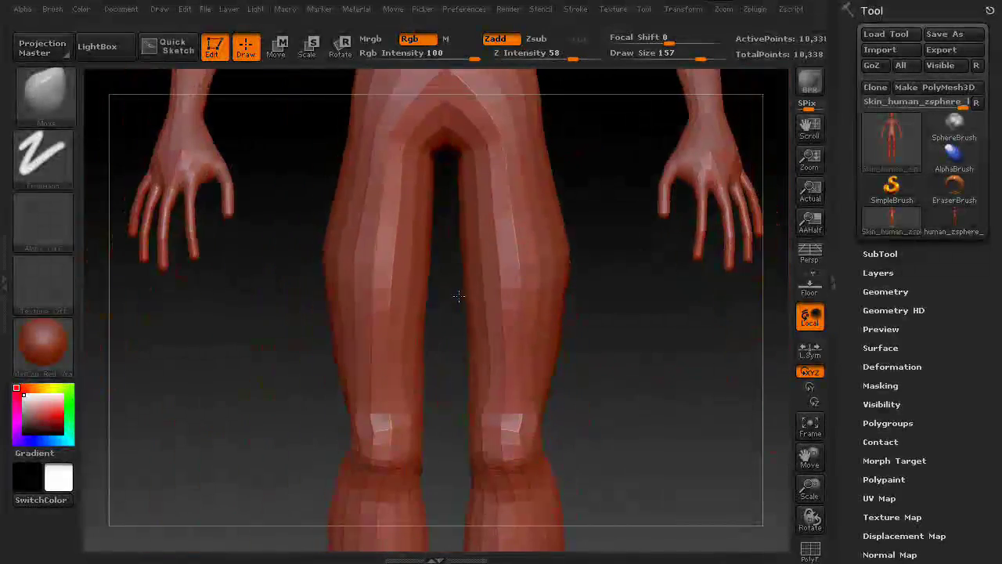
alt+drag(559, 364, 444, 484)
drag(655, 387, 590, 390)
alt+drag(301, 450, 438, 459)
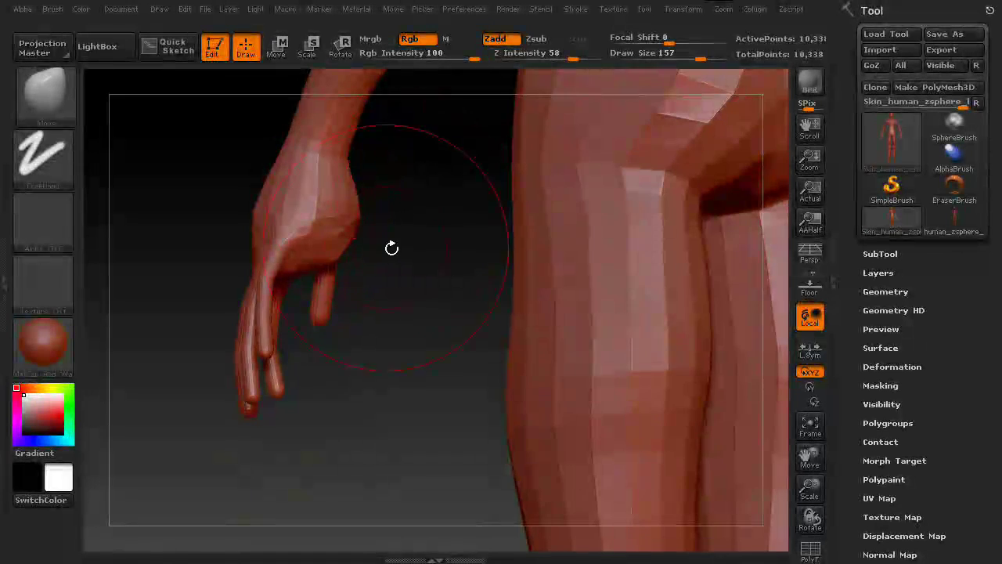
- Hollow the palm with the Move brush by pushing its centre inward between the wrist and the finger bases
drag(391, 248, 548, 245)
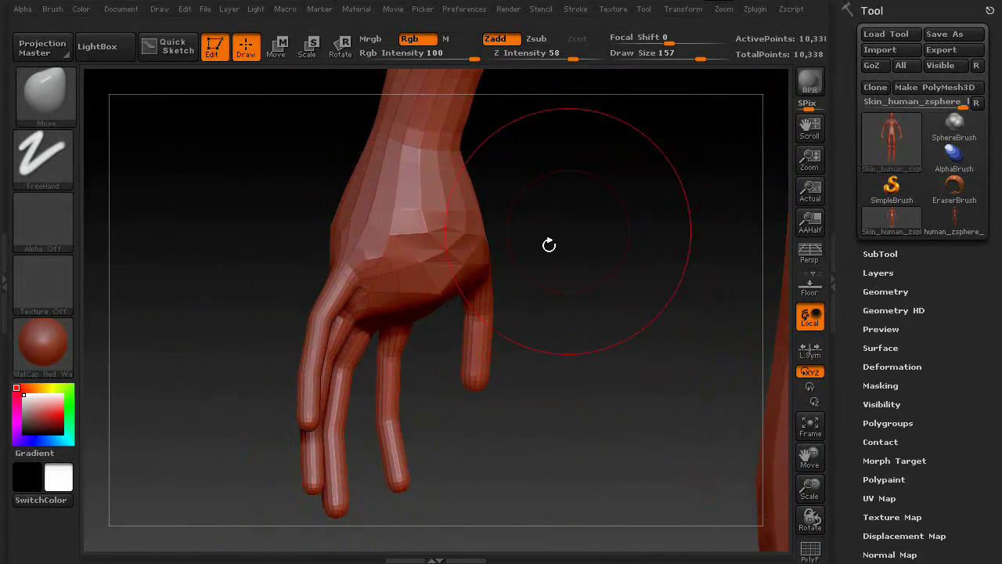
drag(450, 263, 358, 205)
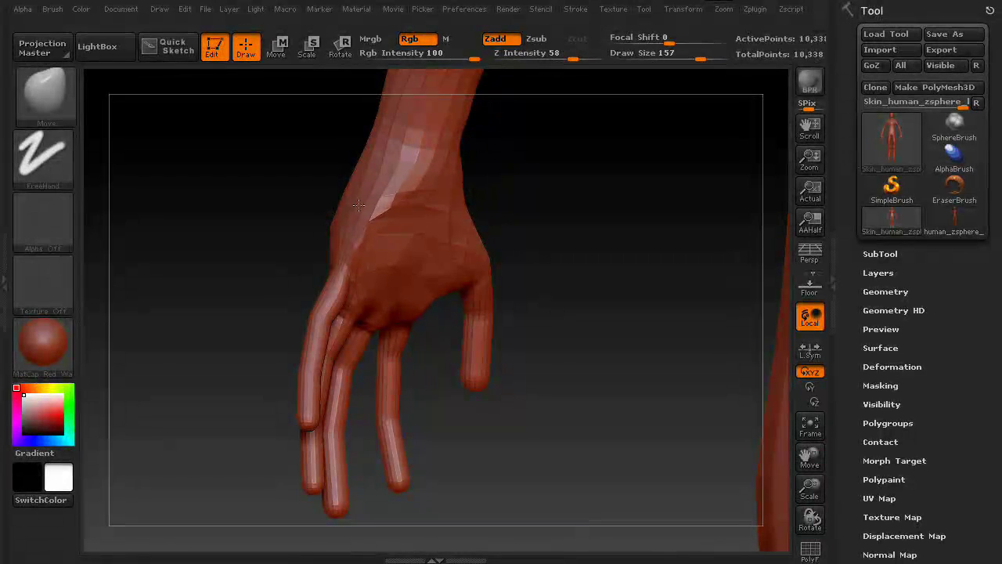
drag(568, 314, 688, 288)
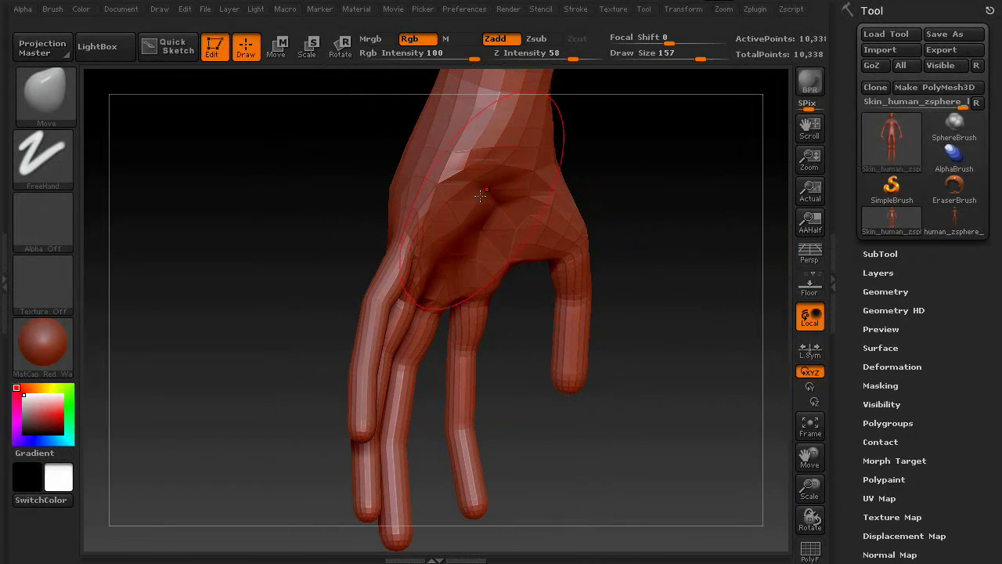
mouse_move(480, 195)
mouse_down()
mouse_move(509, 170)
mouse_move(505, 162)
mouse_move(532, 186)
mouse_up()
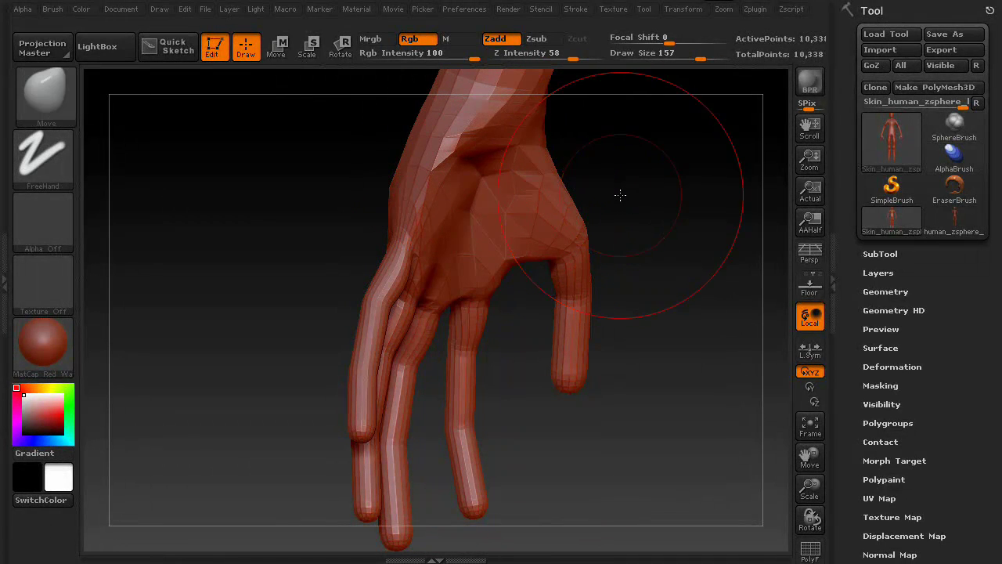
- Push the outer contour of the lower forearm slightly outward just above the wrist, working from the back of the hand
drag(619, 192, 666, 210)
drag(503, 188, 541, 188)
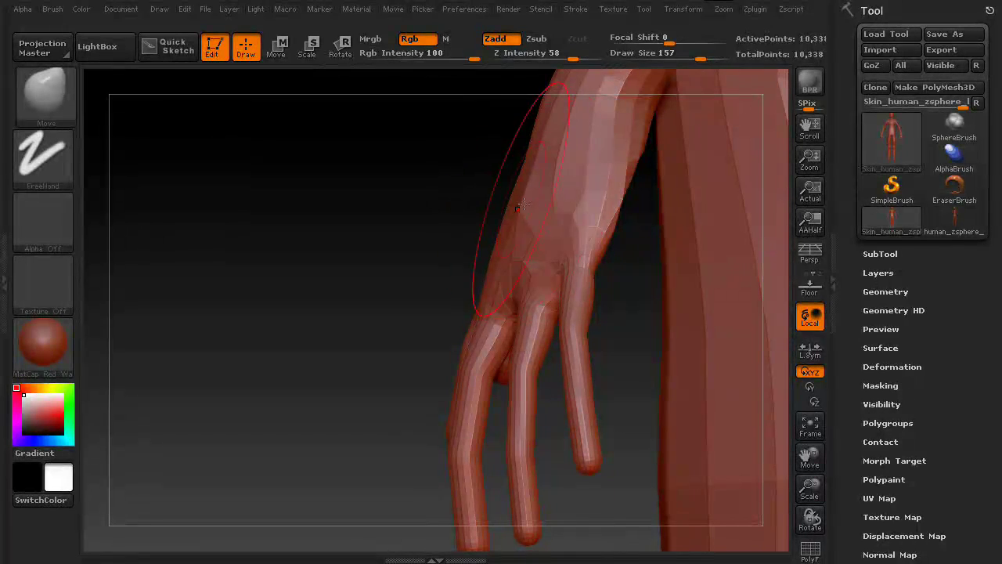
drag(504, 133, 543, 130)
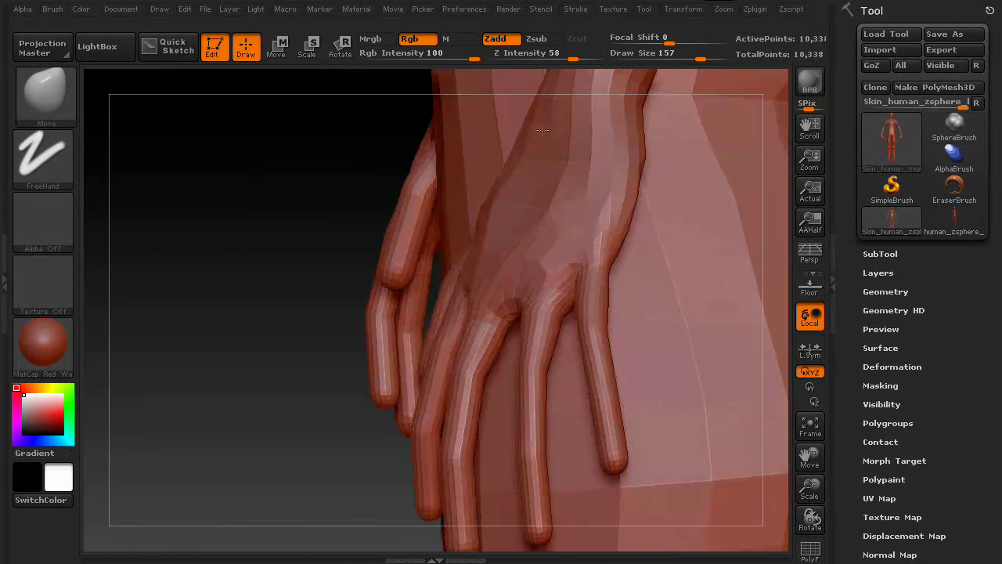
drag(522, 206, 538, 209)
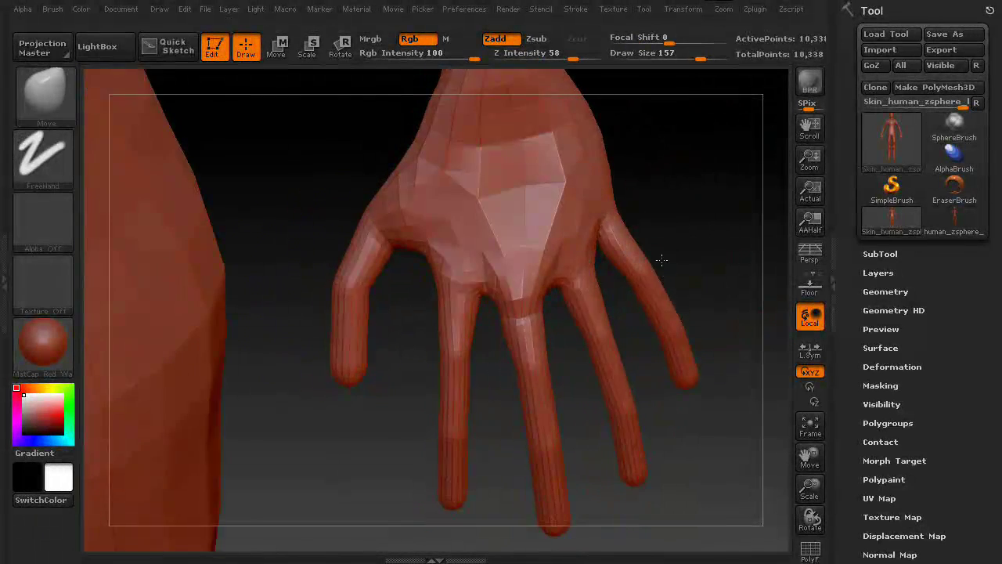
alt+drag(662, 260, 581, 489)
mouse_move(611, 322)
mouse_down()
mouse_move(595, 326)
mouse_move(606, 330)
mouse_move(488, 277)
mouse_up()
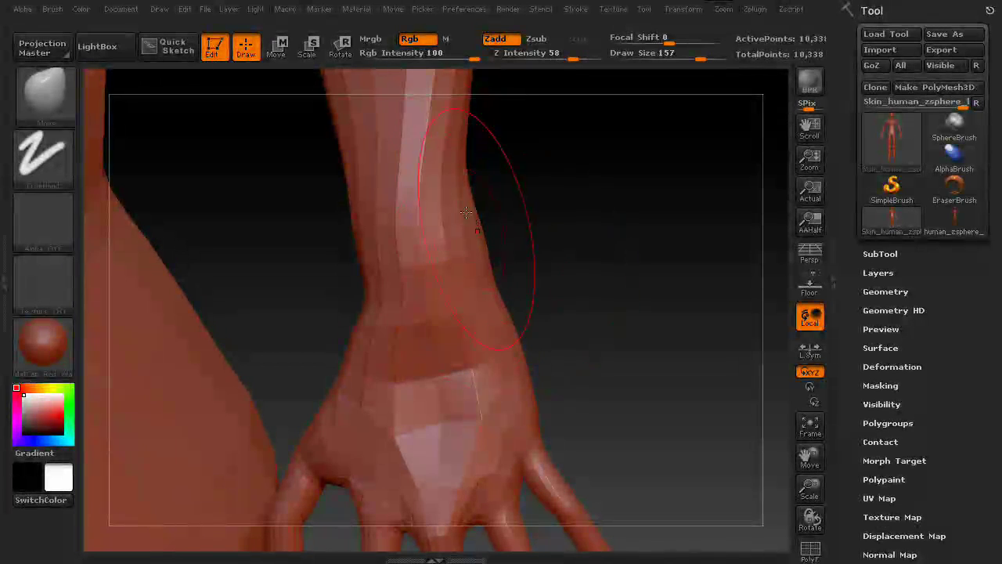
drag(476, 167, 481, 167)
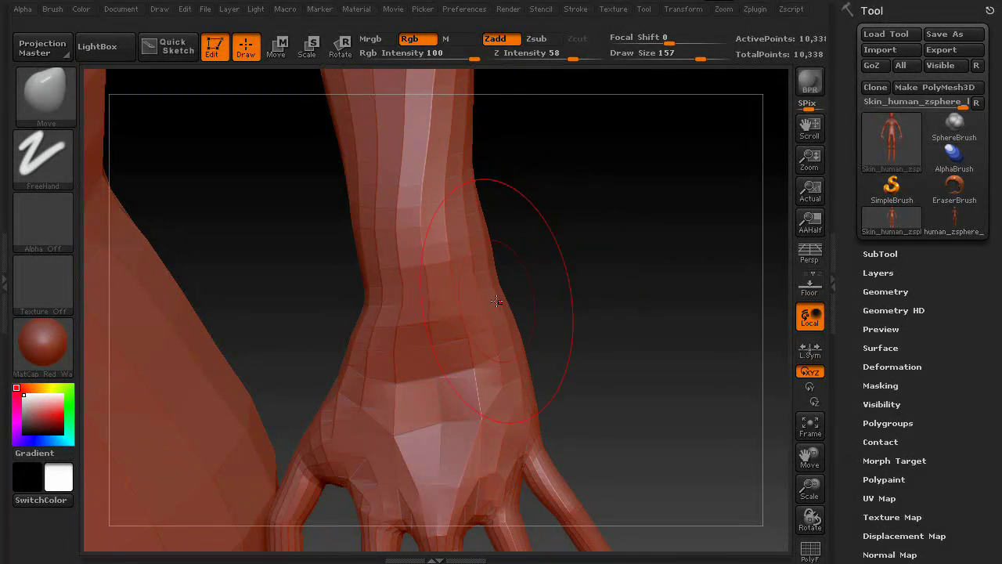
- Widen the back of the hand by pulling out its edges above the little finger and above the thumb
alt+drag(599, 372, 657, 274)
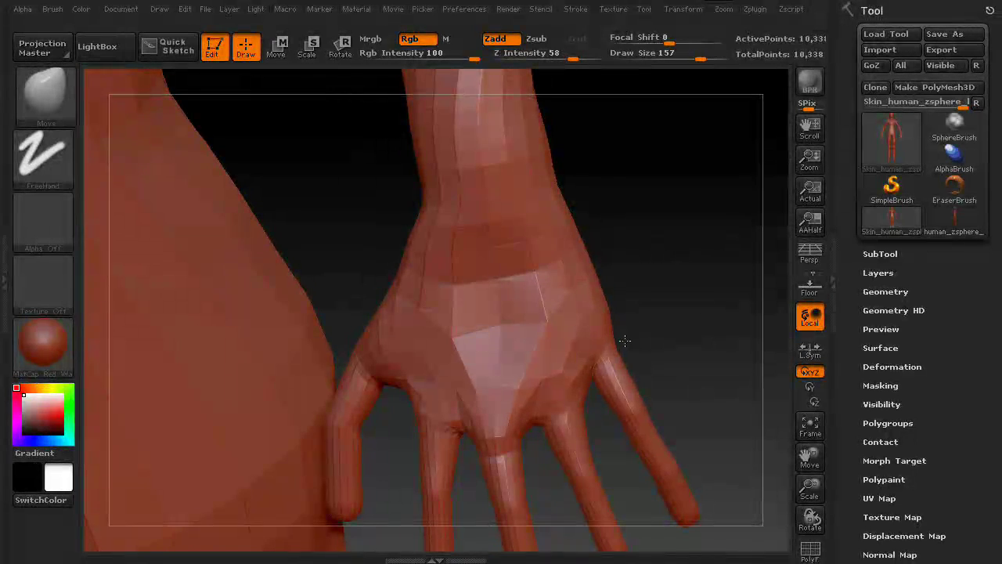
drag(599, 342, 613, 342)
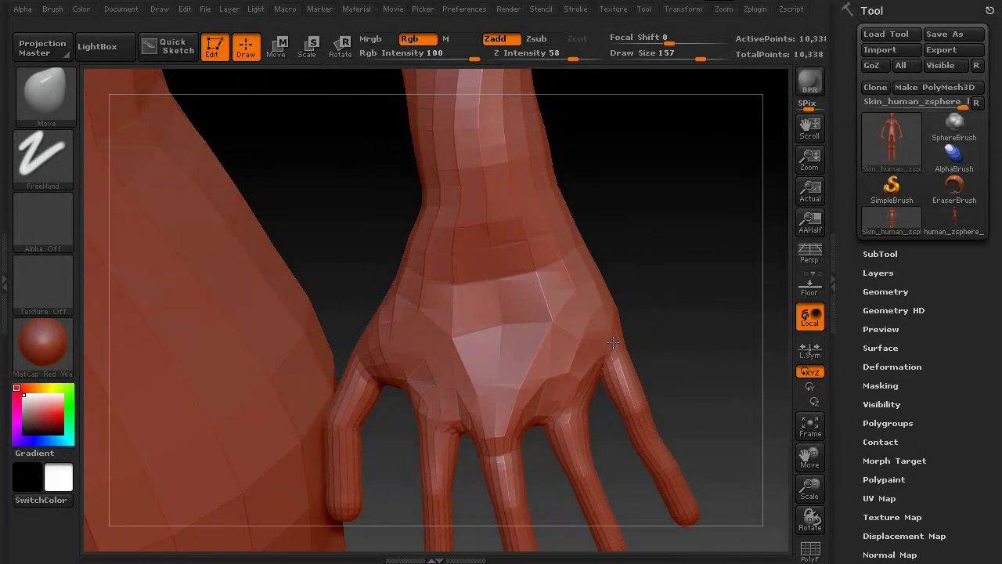
drag(700, 320, 562, 307)
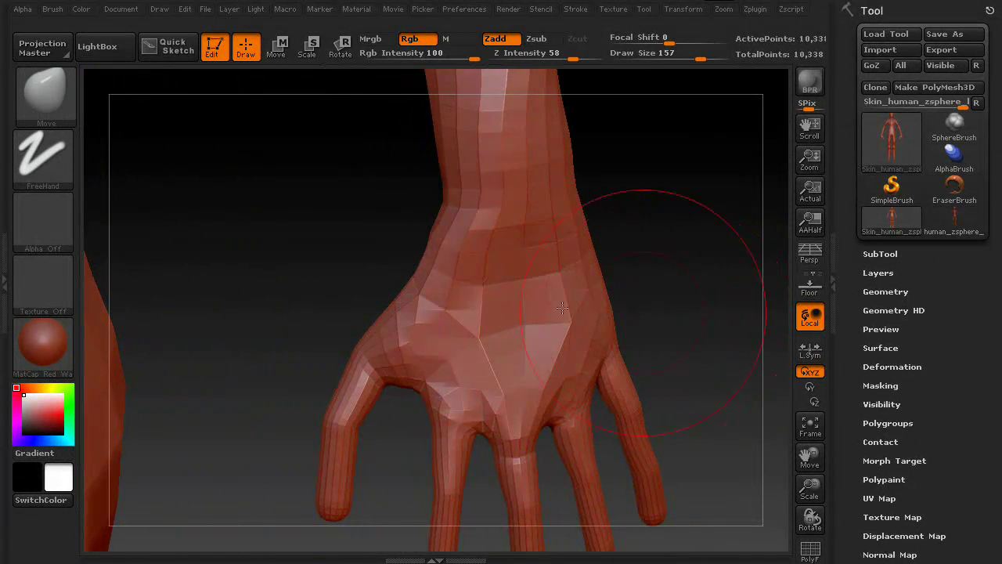
drag(410, 280, 383, 269)
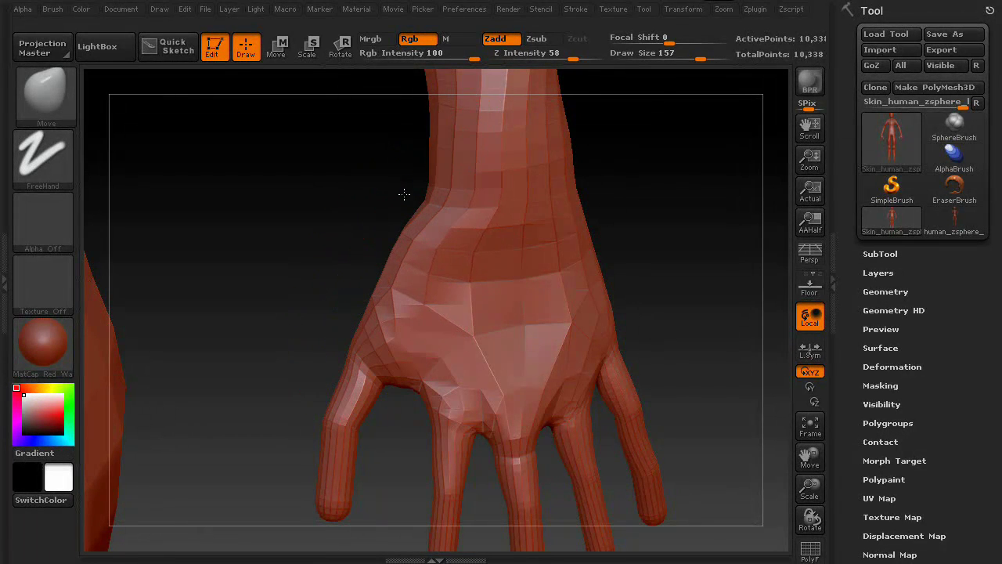
- Soften the bulge on the thumb side where the wrist meets the hand, reshaping and smoothing the contour
alt+drag(642, 218, 566, 300)
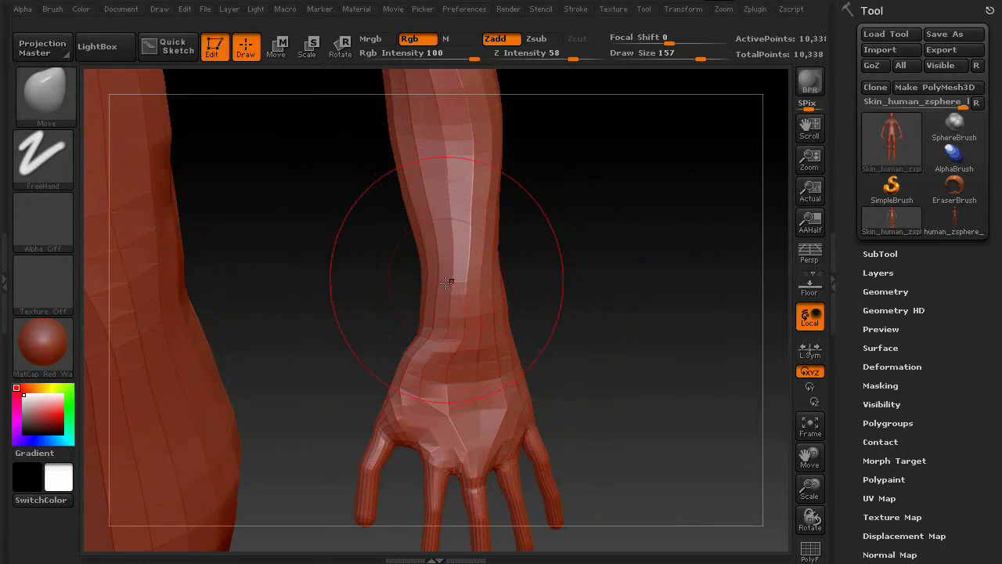
drag(604, 333, 584, 230)
alt+drag(620, 325, 728, 315)
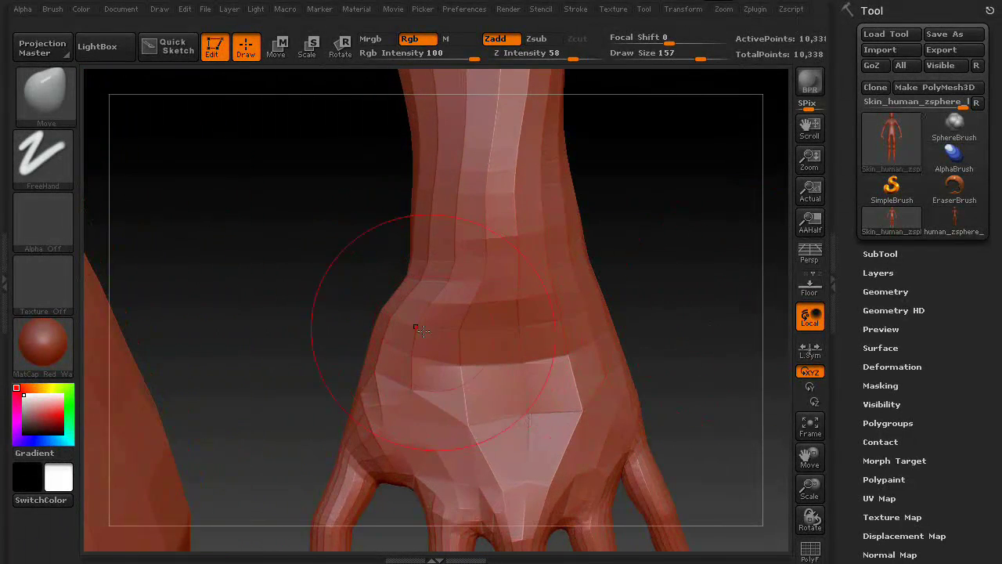
key(shift)
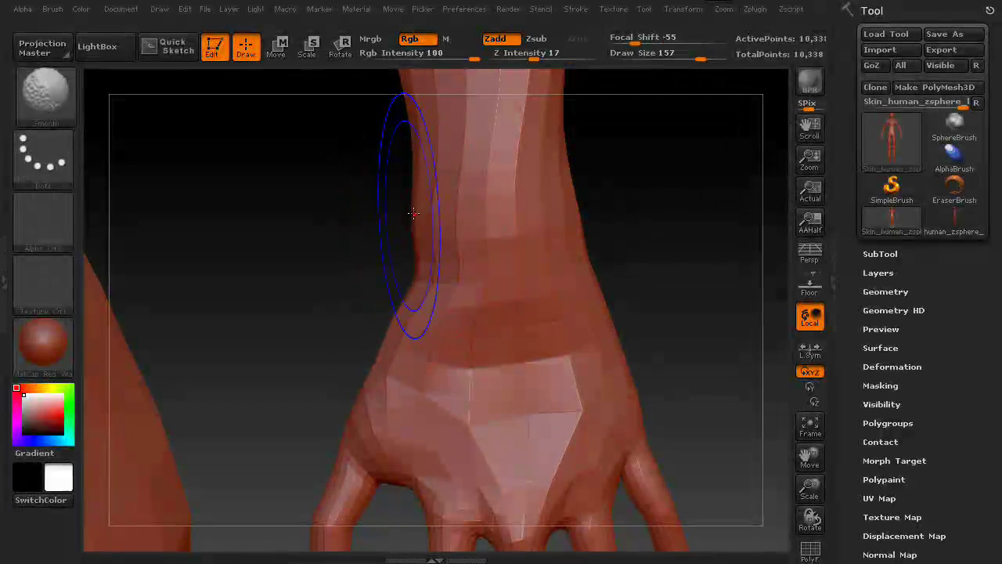
- Refine the forearm contours between elbow and wrist from several angles and smooth the surface
mouse_move(669, 300)
alt+mouse_down()
mouse_move(613, 340)
mouse_move(501, 337)
alt+mouse_up()
drag(384, 352, 297, 348)
drag(604, 335, 588, 503)
drag(514, 287, 517, 253)
alt+drag(704, 275, 707, 342)
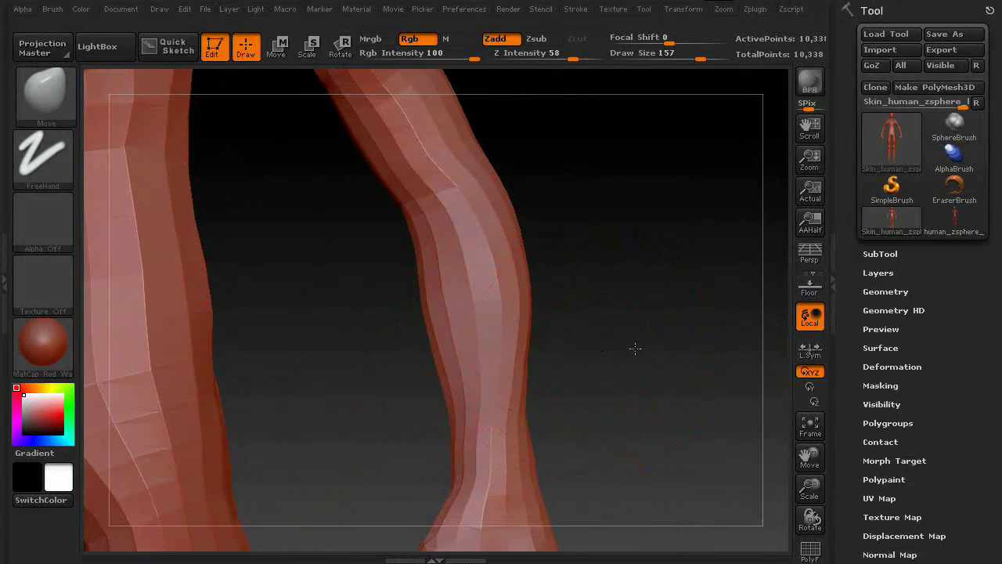
drag(634, 347, 559, 349)
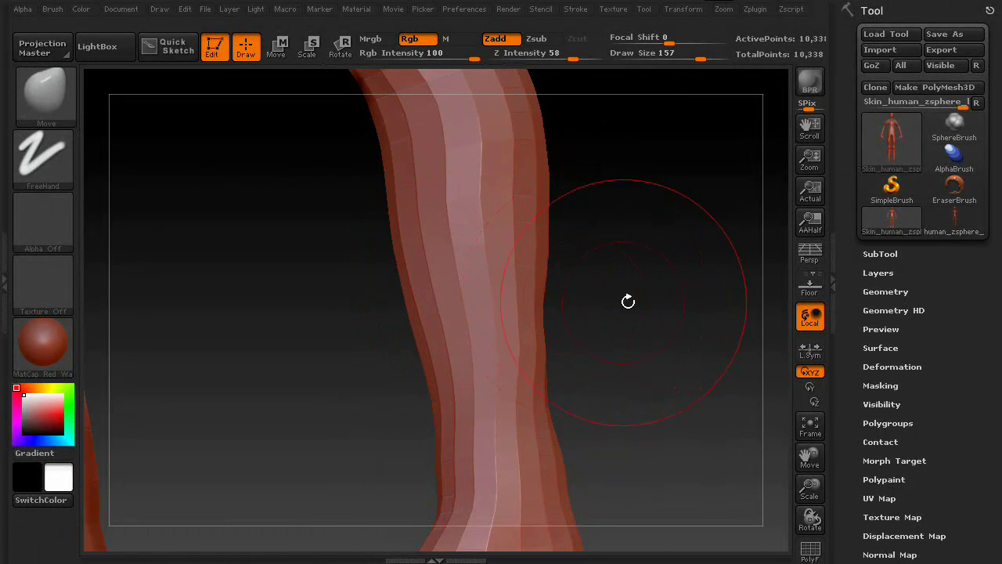
alt+drag(628, 302, 544, 293)
mouse_move(705, 310)
mouse_down()
mouse_move(649, 321)
mouse_move(561, 366)
mouse_up()
key(shift)
shift+drag(511, 391, 560, 394)
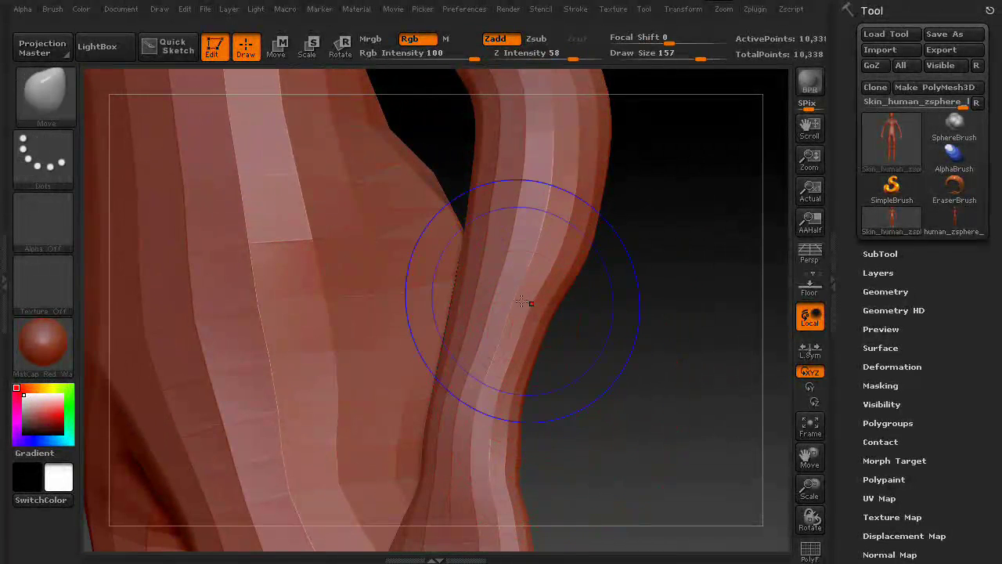
shift+drag(530, 302, 501, 423)
mouse_move(610, 384)
mouse_down()
mouse_move(640, 378)
mouse_move(495, 349)
mouse_up()
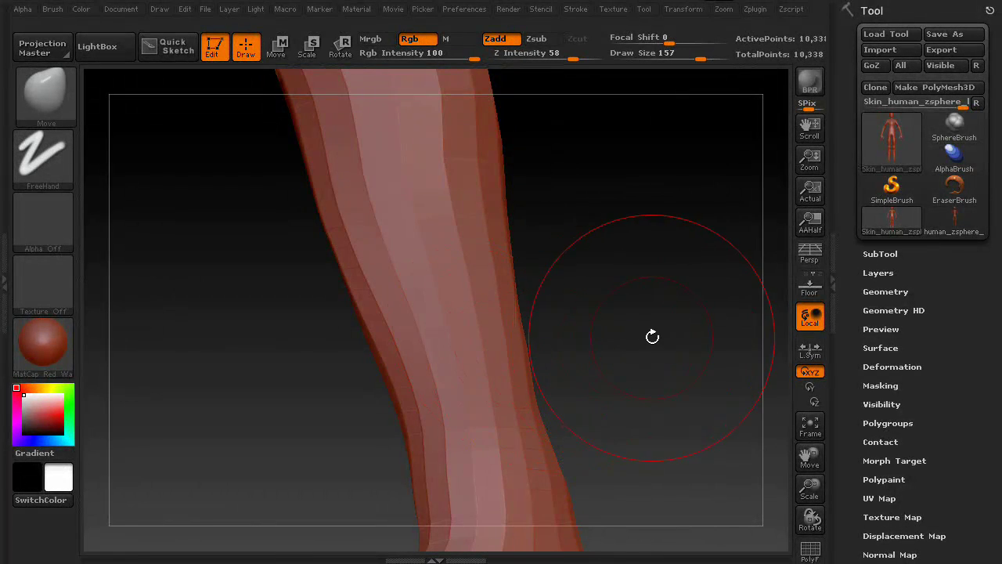
- Switch to the ClayTubes brush with its square alpha and bring the torso into front view
alt+drag(652, 337, 306, 366)
alt+drag(592, 300, 344, 390)
mouse_move(653, 241)
alt+mouse_down()
mouse_move(587, 247)
mouse_move(700, 253)
mouse_move(651, 291)
mouse_move(589, 376)
alt+mouse_up()
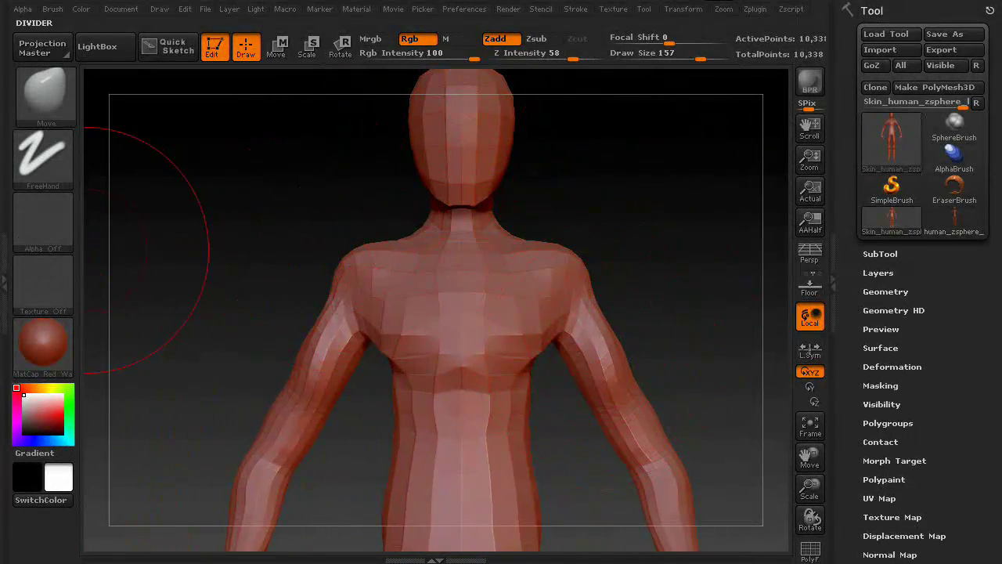
click(50, 91)
click(115, 112)
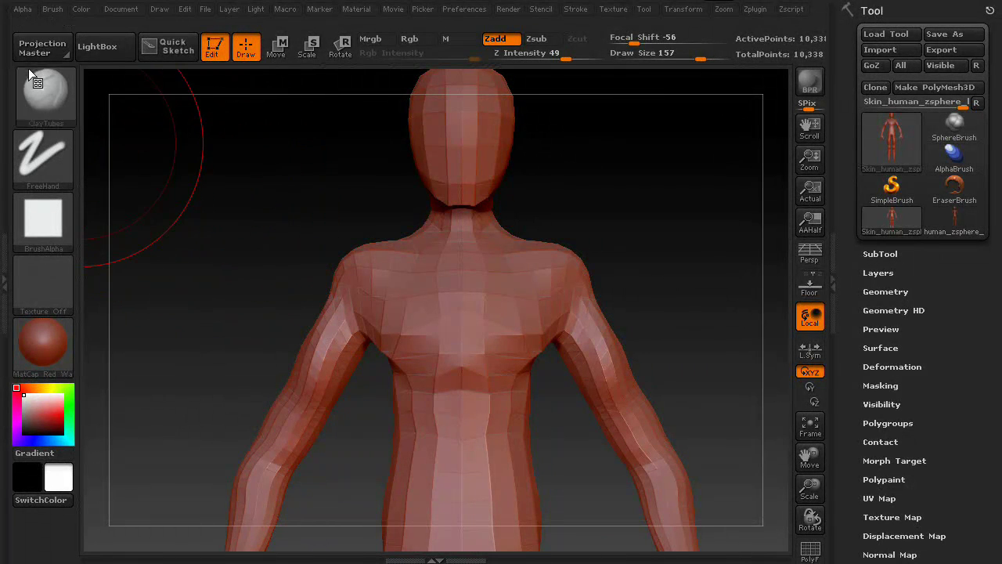
click(58, 99)
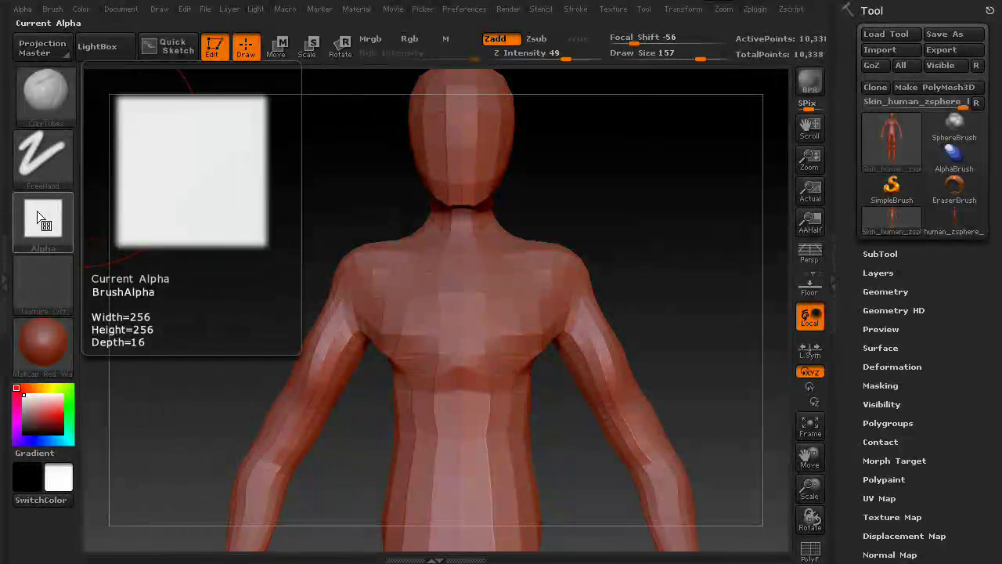
drag(479, 185, 528, 248)
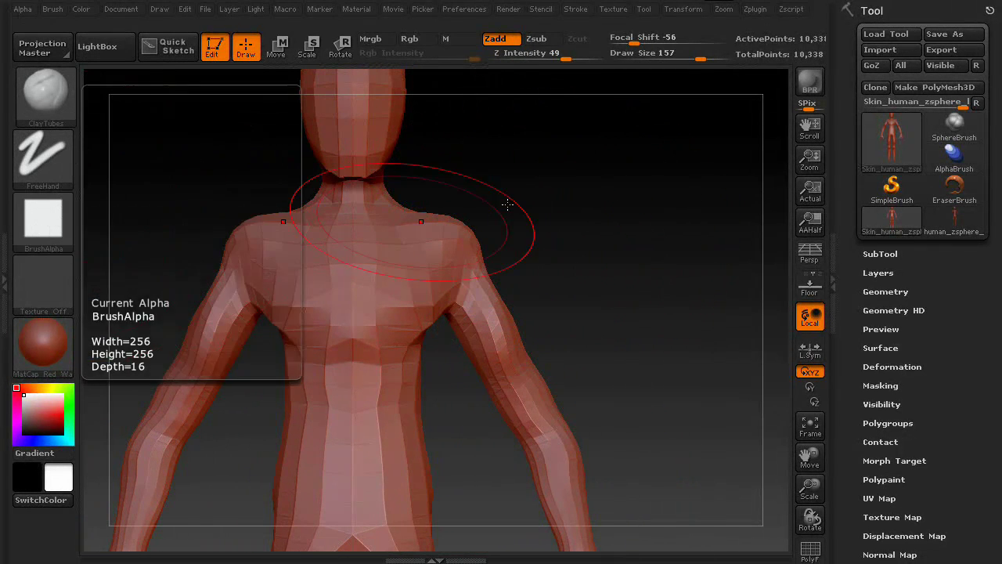
- Set the Draw Size to 37 and divide the mesh once to subdivision level 3
mouse_move(663, 56)
mouse_down()
mouse_move(680, 54)
mouse_move(655, 55)
mouse_up()
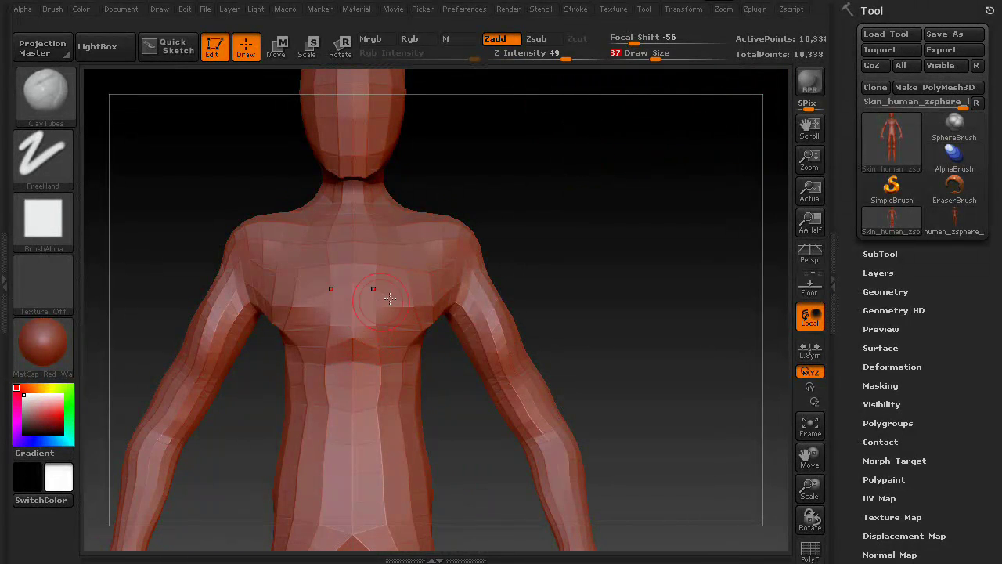
click(895, 296)
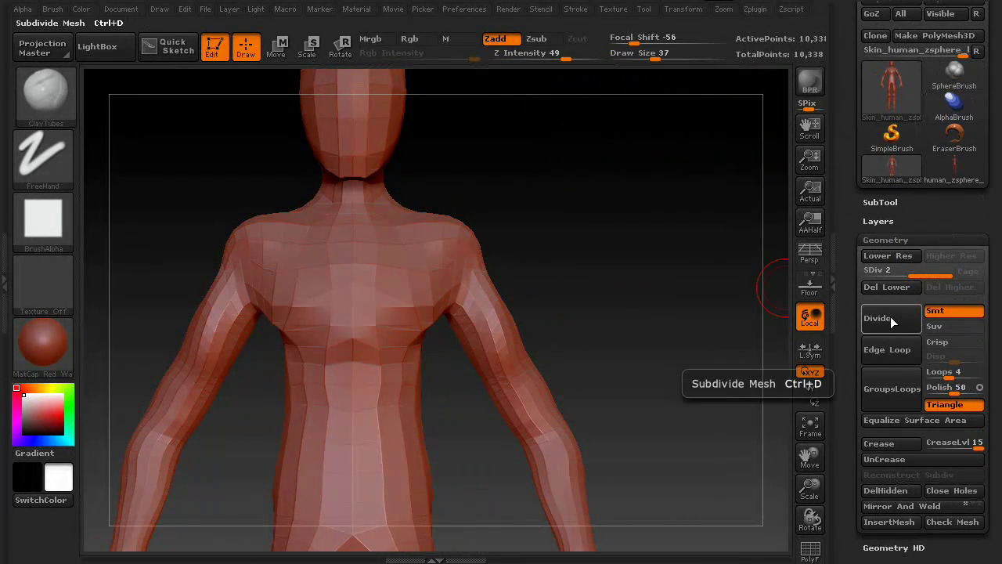
click(890, 317)
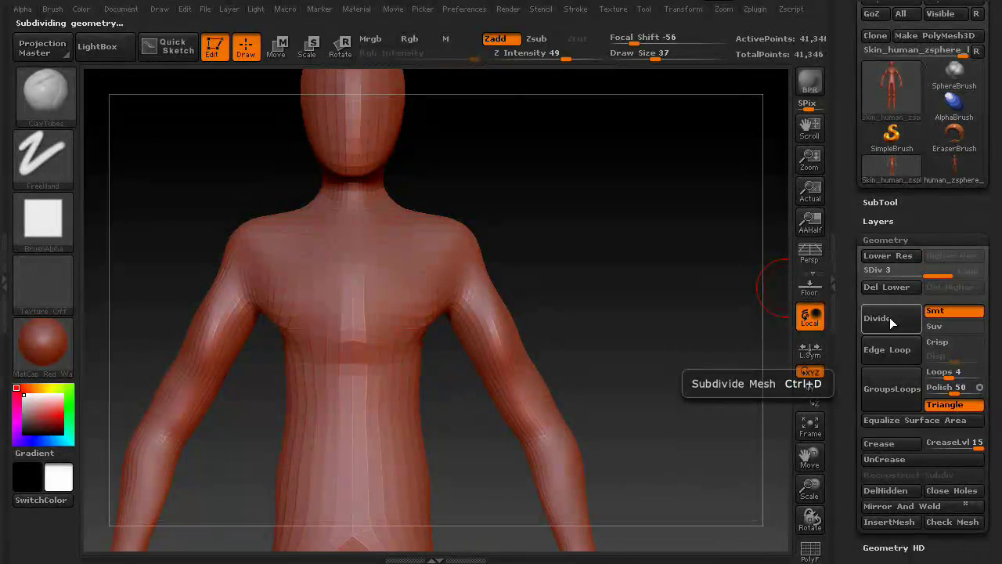
mouse_move(424, 315)
mouse_down()
mouse_move(409, 315)
mouse_move(421, 306)
mouse_move(407, 327)
mouse_up()
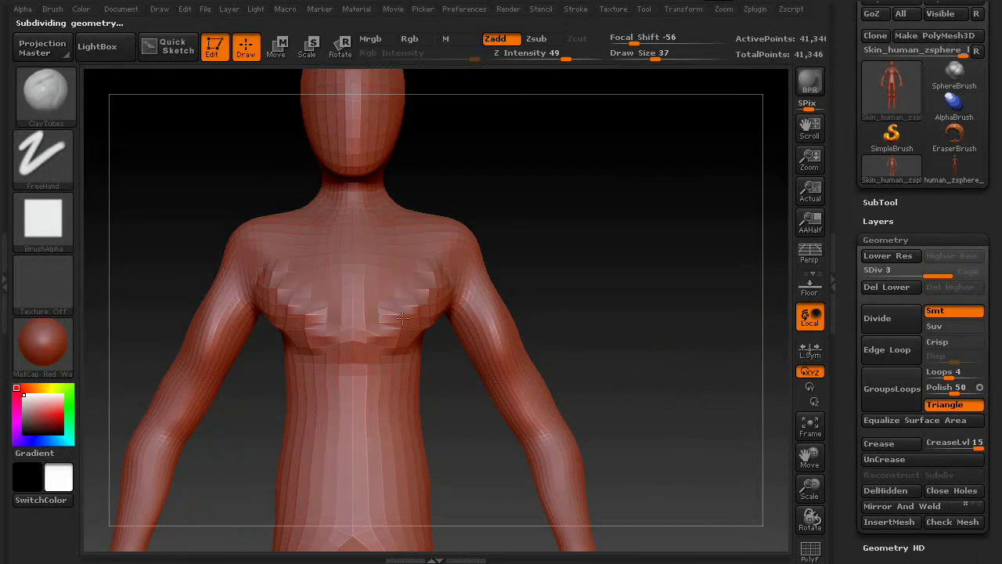
drag(570, 263, 418, 327)
key(ctrl)
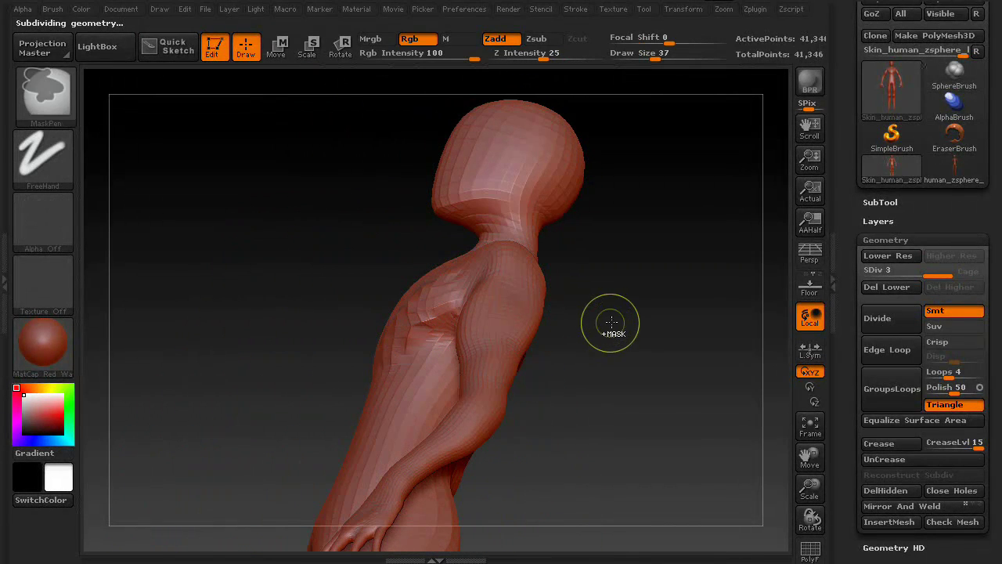
drag(614, 320, 712, 309)
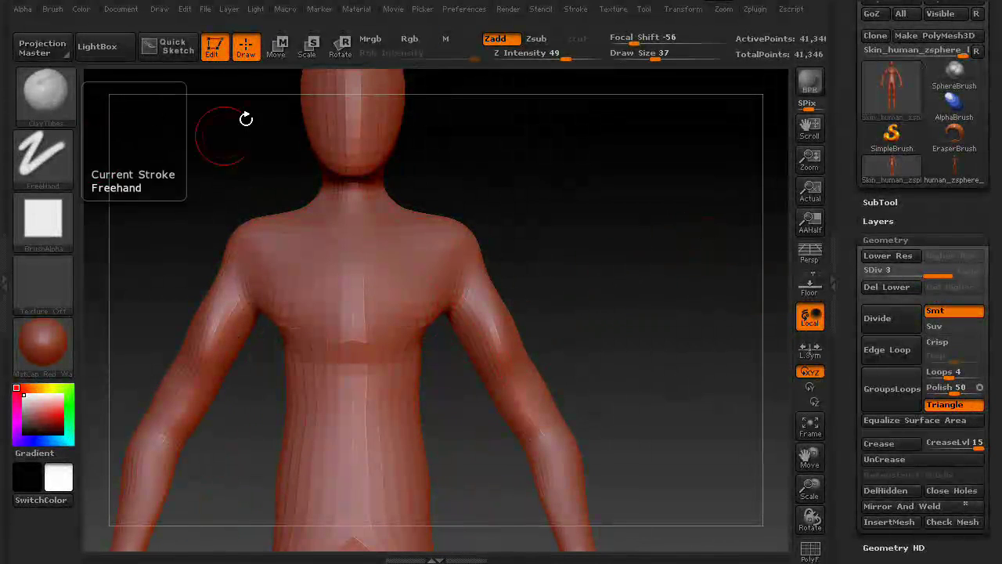
- Build up the chest, front shoulders and lower edge of the rib cage with ClayTubes strokes
mouse_move(439, 276)
mouse_down()
mouse_move(385, 303)
mouse_move(400, 307)
mouse_move(385, 262)
mouse_up()
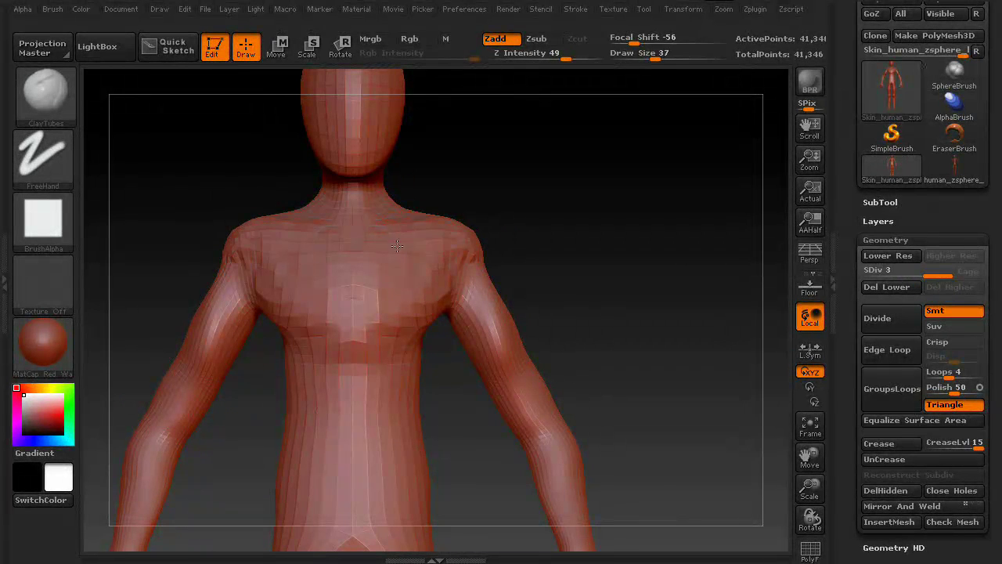
mouse_move(449, 236)
mouse_down()
mouse_move(392, 304)
mouse_move(367, 288)
mouse_move(380, 335)
mouse_move(382, 311)
mouse_move(383, 336)
mouse_move(399, 333)
mouse_up()
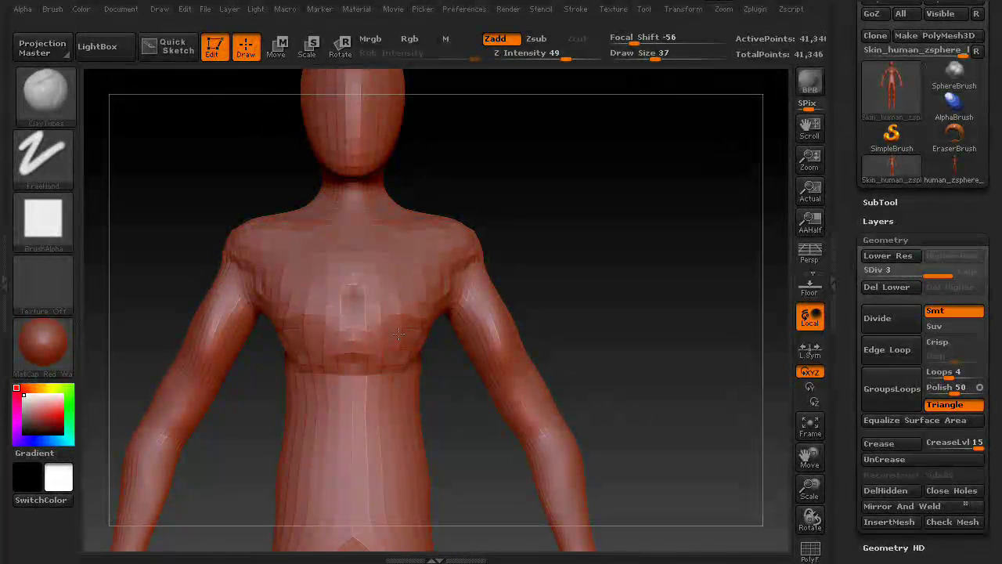
- Add clay strokes down the middle of the abdomen and along the V-shaped creases of the groin
mouse_move(404, 397)
mouse_down()
mouse_move(373, 411)
mouse_move(368, 431)
mouse_up()
mouse_move(633, 238)
alt+mouse_down()
mouse_move(571, 253)
mouse_move(642, 179)
mouse_move(711, 188)
alt+mouse_up()
mouse_move(410, 301)
mouse_down()
mouse_move(415, 248)
mouse_move(413, 344)
mouse_up()
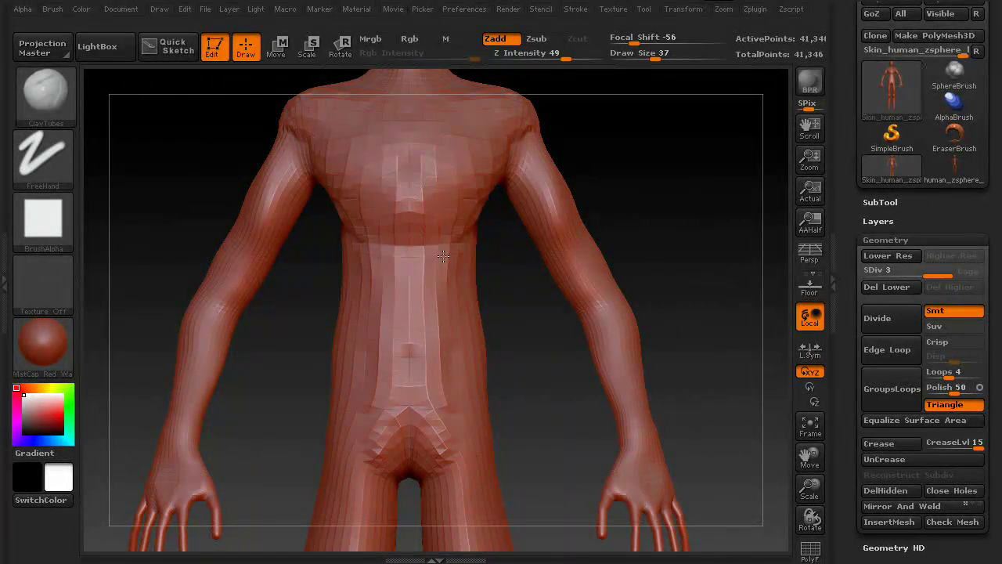
- Block in the lower rib line, flanks and central abdominal muscles with ClayTubes, undoing the last abdominal stroke
mouse_move(440, 245)
mouse_down()
mouse_move(422, 319)
mouse_move(469, 228)
mouse_up()
drag(436, 272, 451, 285)
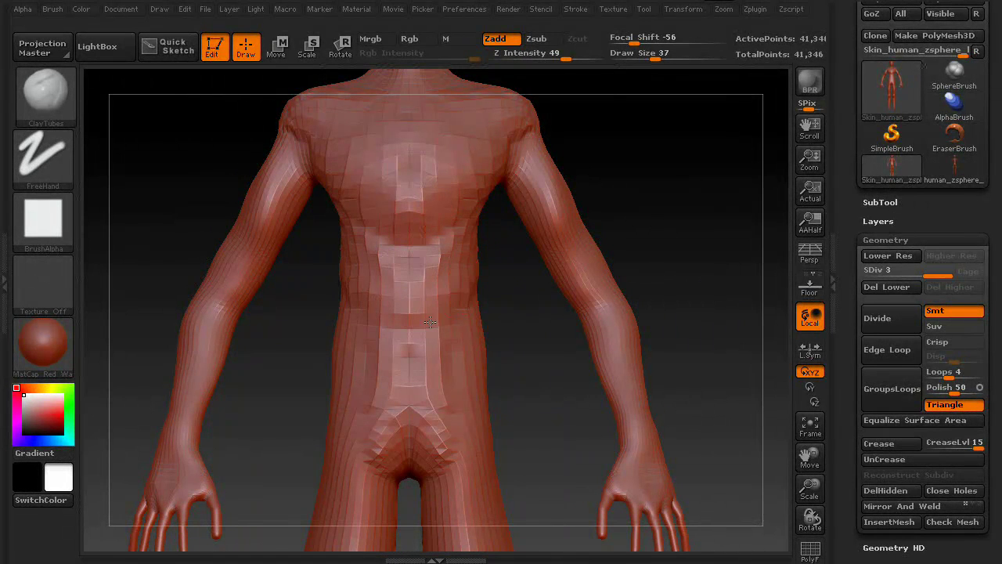
mouse_move(430, 322)
mouse_down()
mouse_move(421, 317)
mouse_move(432, 402)
mouse_up()
mouse_move(415, 338)
mouse_down()
mouse_move(423, 378)
mouse_move(437, 371)
mouse_move(383, 383)
mouse_move(447, 368)
mouse_move(411, 352)
mouse_move(392, 306)
mouse_move(419, 323)
mouse_move(429, 344)
mouse_move(429, 296)
mouse_up()
key(ctrl+z)
- Build up the upper abdominal segments below the breastbone and thicken the sides of the waist
mouse_move(427, 205)
mouse_down()
mouse_move(438, 242)
mouse_move(471, 264)
mouse_move(474, 287)
mouse_move(435, 249)
mouse_move(473, 275)
mouse_up()
drag(427, 222, 485, 266)
drag(427, 197, 488, 256)
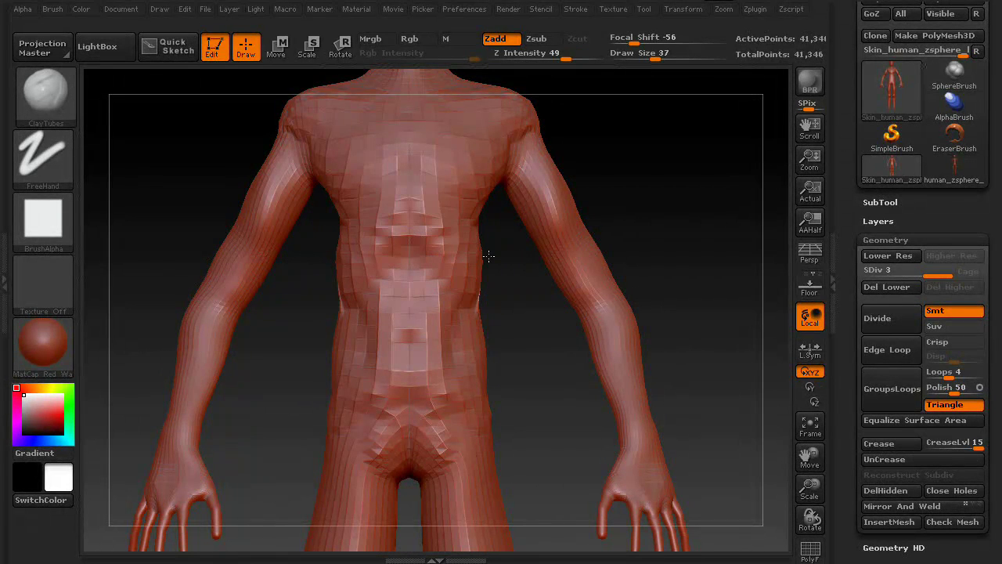
- Build up the lower chest on both sides of the breastbone with ClayTubes strokes
drag(429, 168, 473, 219)
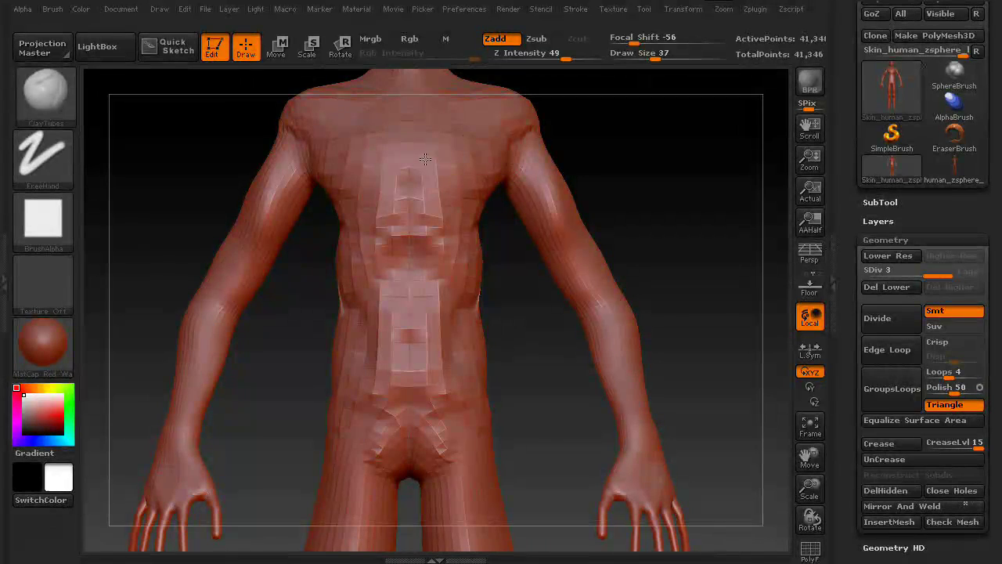
alt+drag(532, 321, 540, 457)
drag(470, 308, 429, 338)
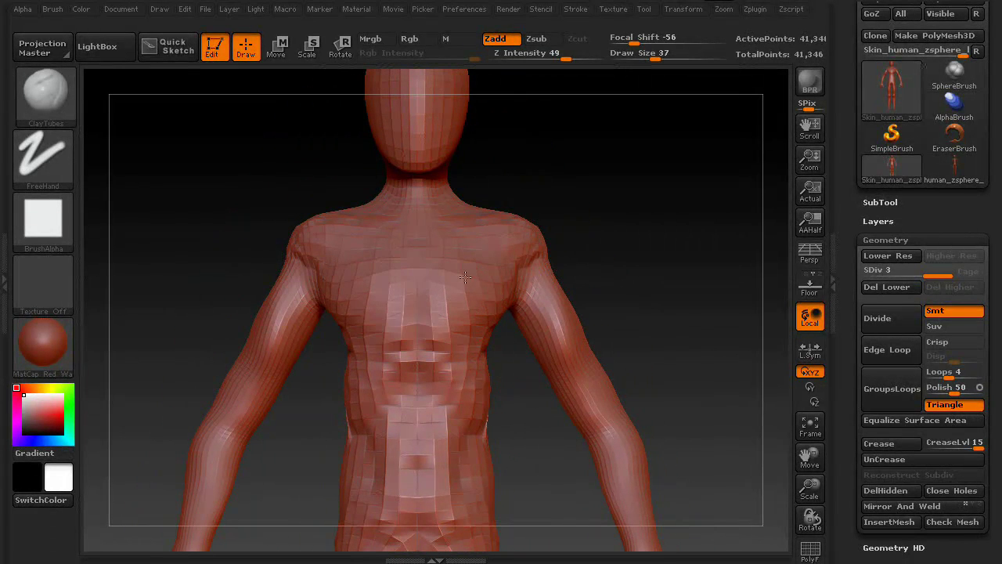
drag(490, 293, 486, 286)
- Smooth the side of the torso below the armpit and refine the flank beside the rib cage
drag(646, 259, 552, 263)
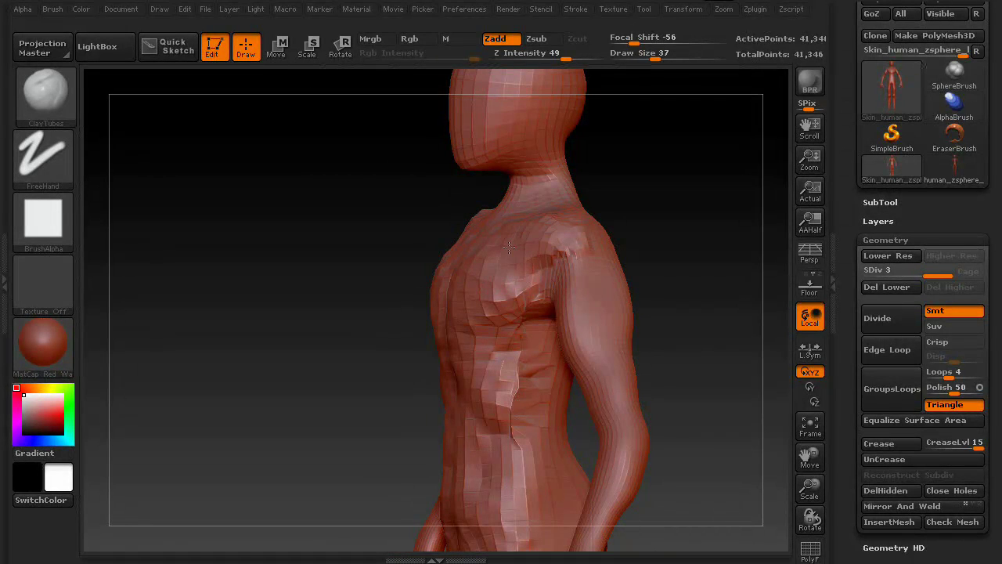
right_drag(698, 279, 562, 264)
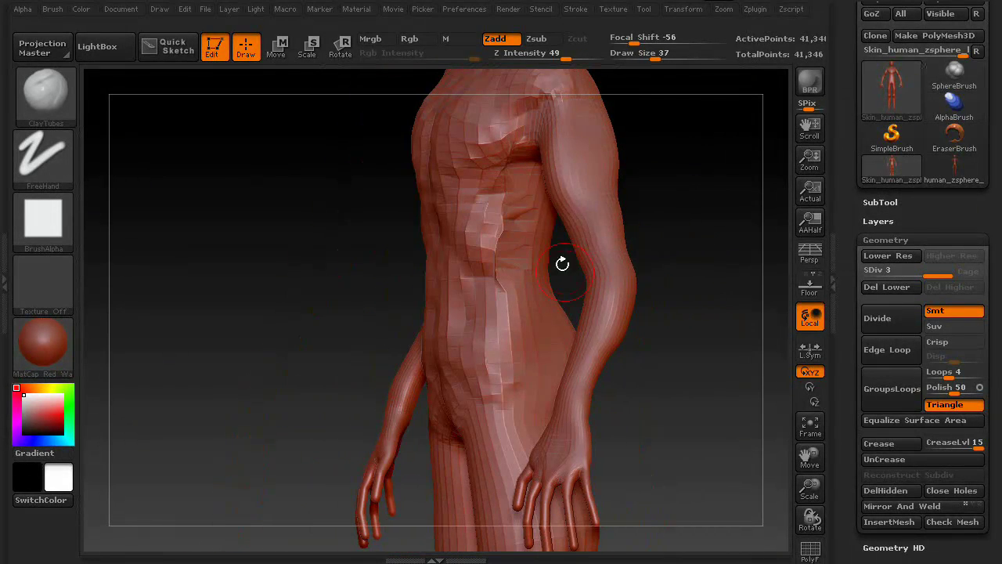
key(shift)
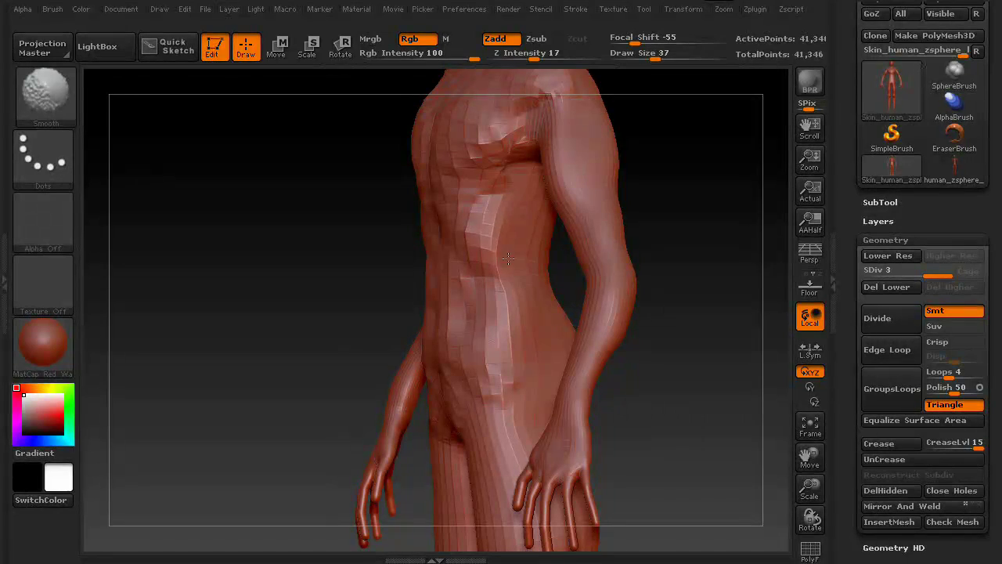
drag(693, 242, 766, 238)
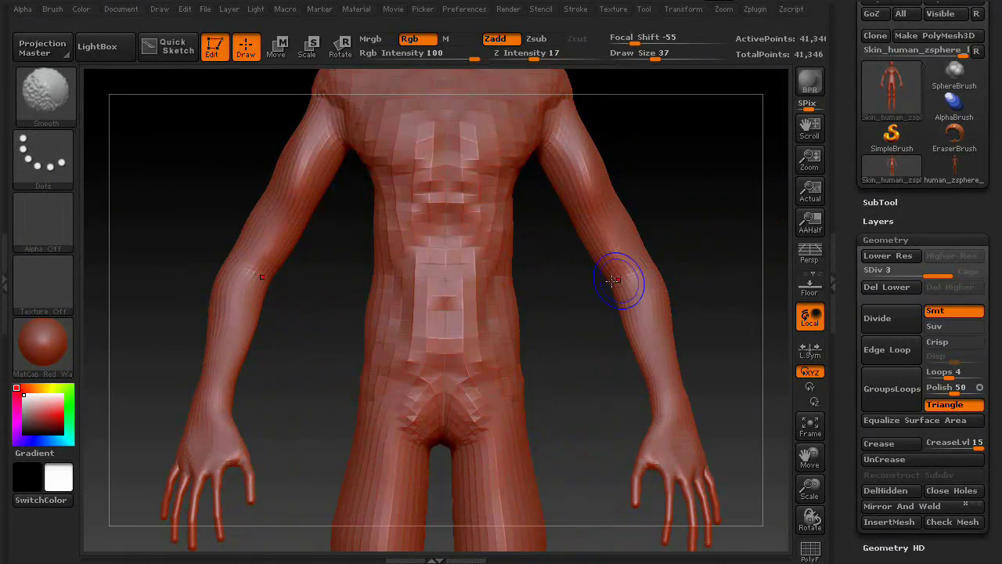
right_drag(577, 331, 518, 227)
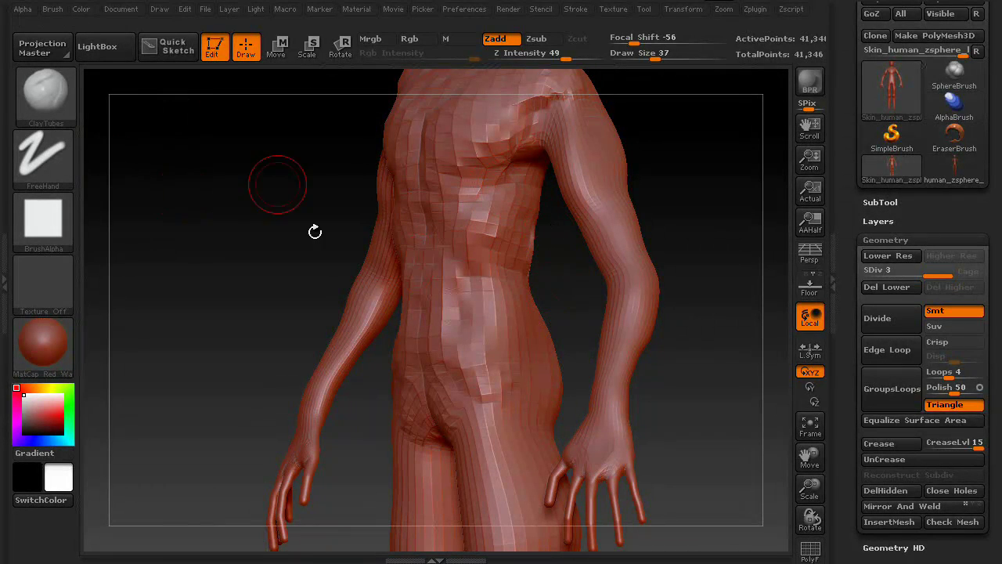
- Switch the sculpting brush to FormSoft
shift+drag(163, 214, 185, 212)
click(30, 108)
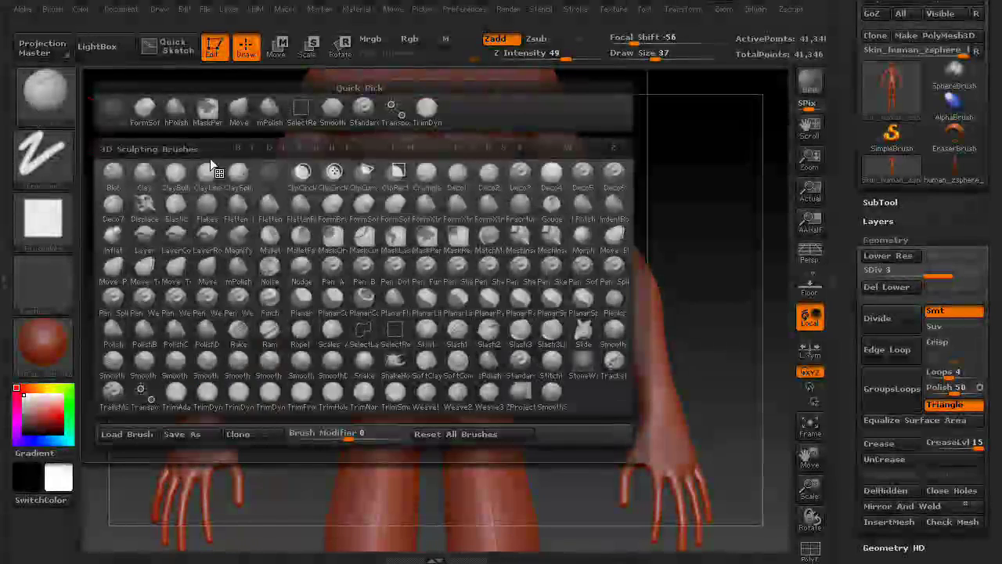
click(140, 106)
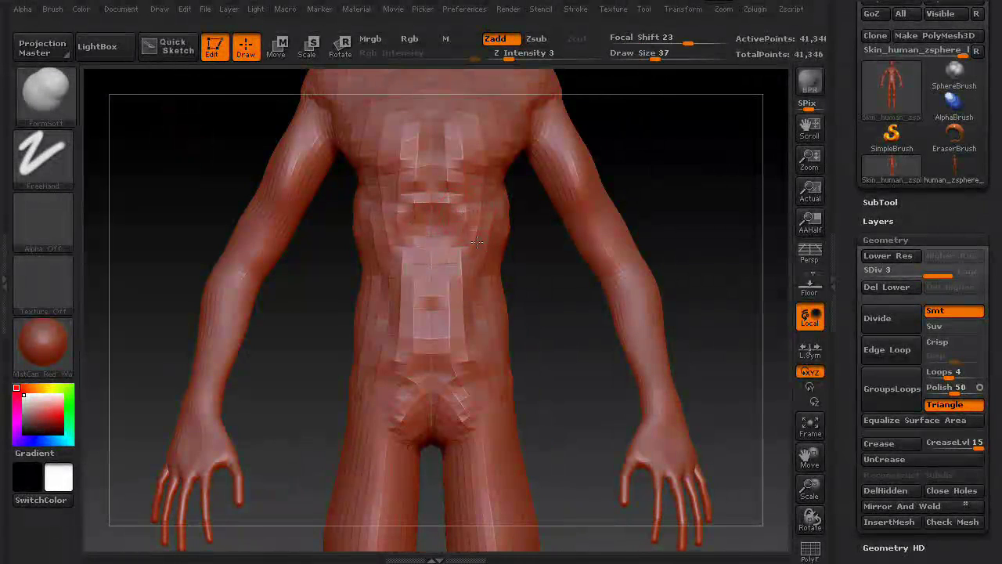
- Examine the legs, torso and overall body proportions from the front, back and side
drag(559, 302, 548, 354)
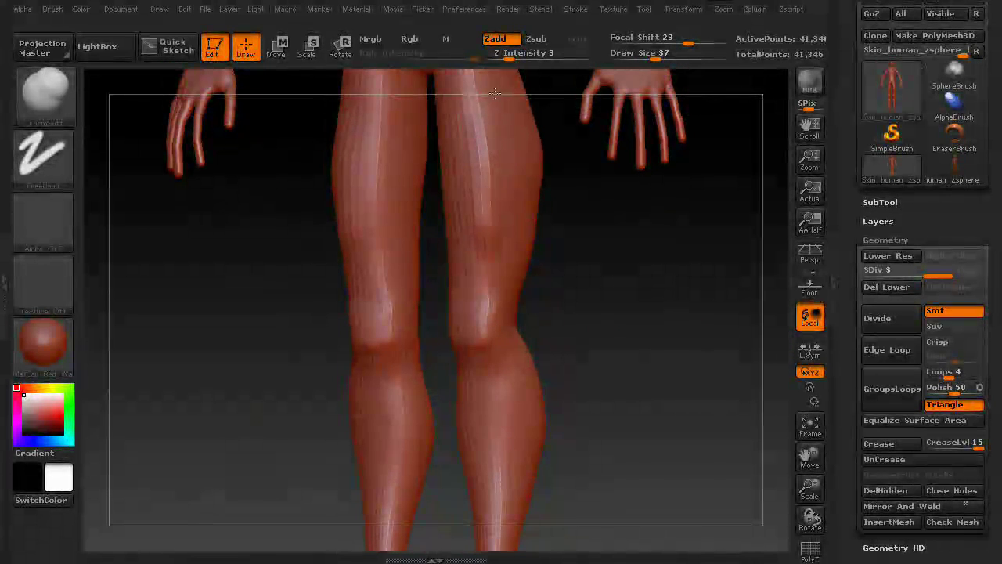
mouse_move(588, 281)
mouse_down()
mouse_move(554, 286)
mouse_move(642, 298)
mouse_up()
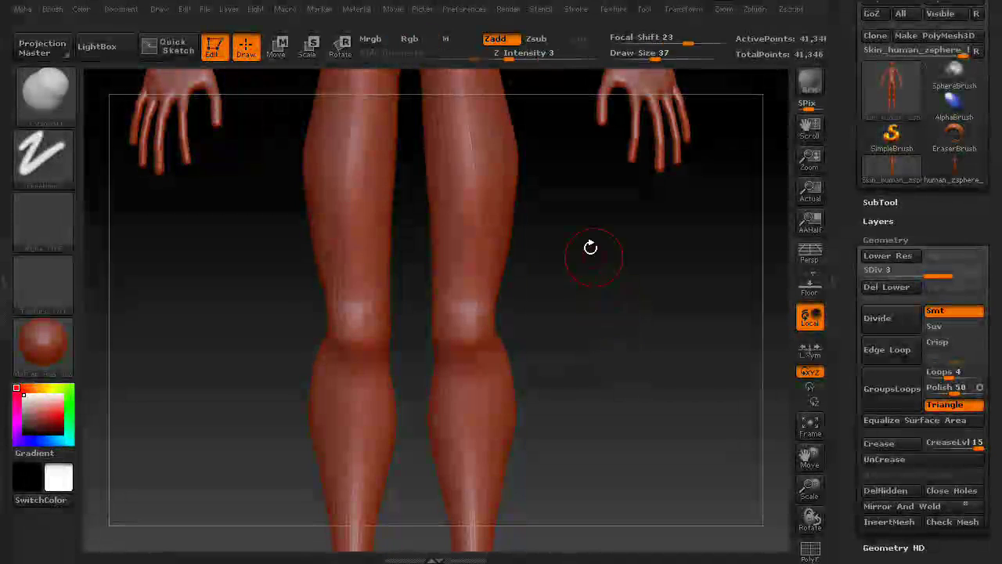
alt+drag(548, 263, 553, 422)
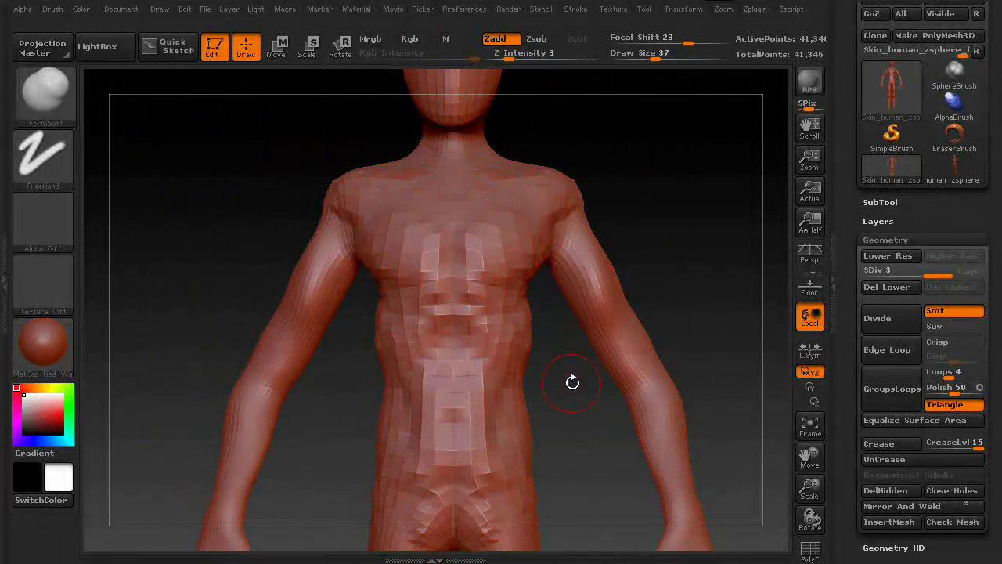
mouse_move(573, 382)
mouse_down()
mouse_move(670, 322)
mouse_move(691, 235)
mouse_move(685, 241)
mouse_up()
drag(542, 351, 572, 355)
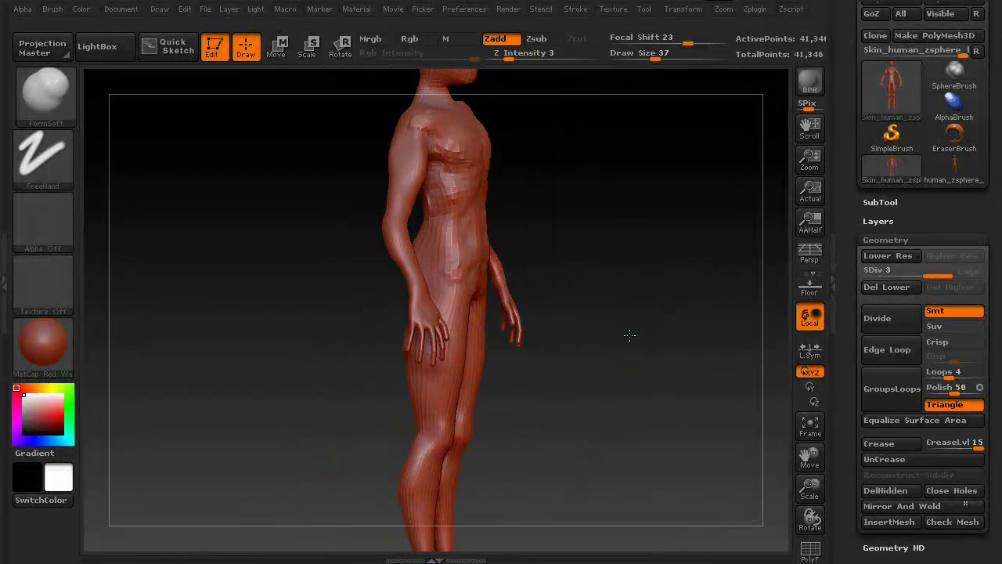
drag(630, 335, 656, 338)
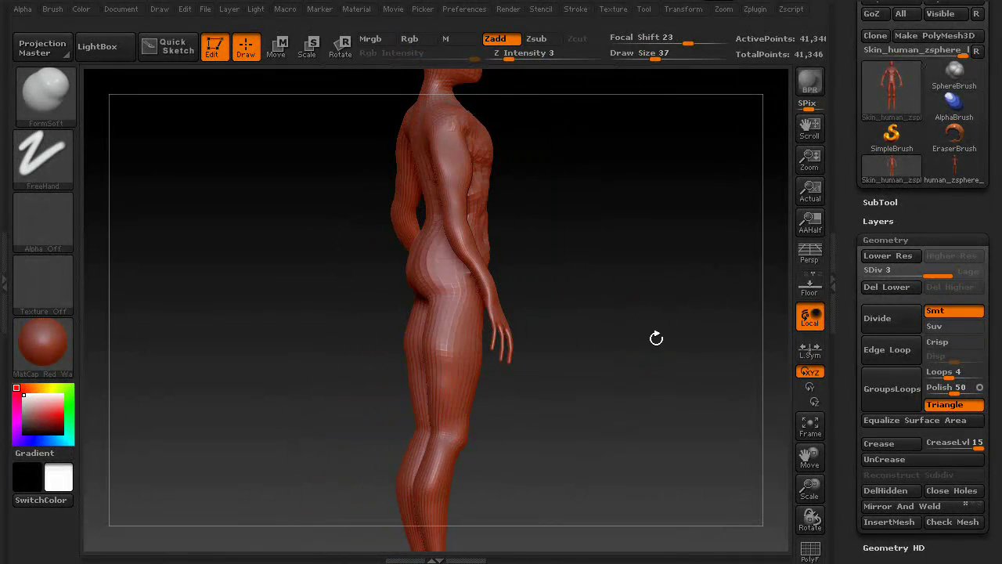
drag(577, 366, 646, 370)
drag(608, 400, 593, 308)
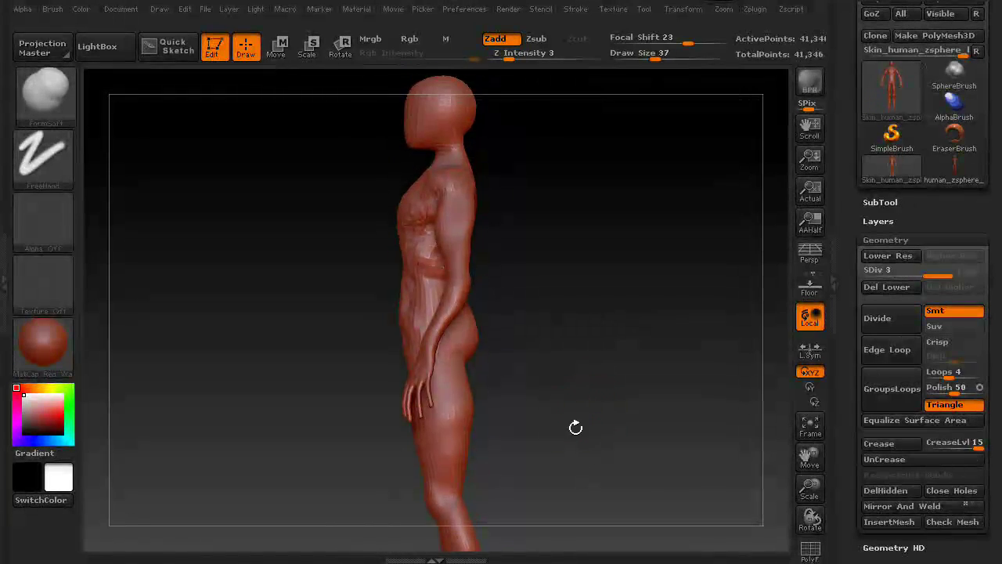
- Shape the neck muscles and the collarbone area with soft FormSoft strokes
mouse_move(577, 425)
mouse_down()
mouse_move(633, 396)
mouse_move(647, 369)
mouse_move(745, 342)
mouse_move(670, 398)
mouse_move(579, 274)
mouse_move(548, 282)
mouse_move(573, 274)
mouse_move(443, 183)
mouse_up()
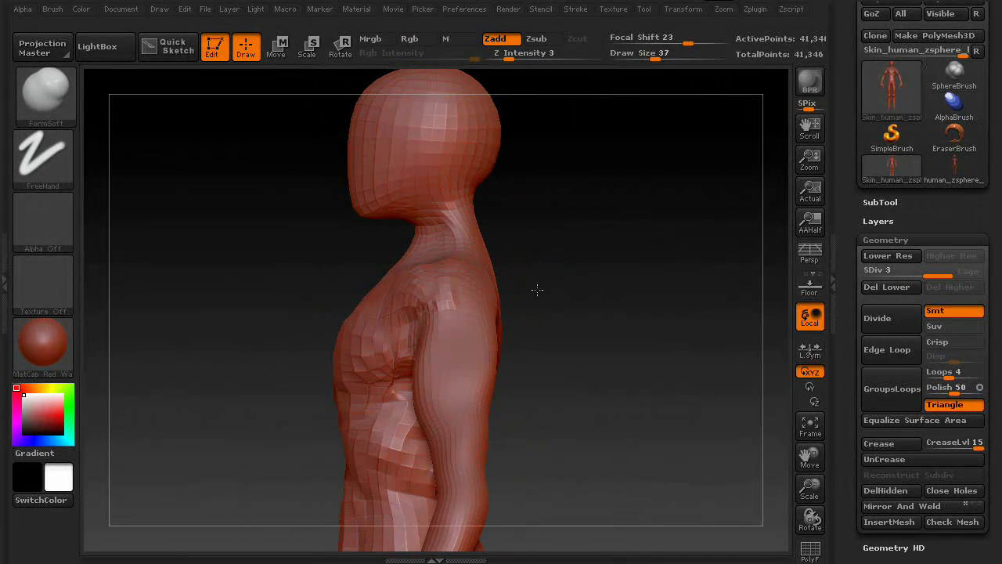
mouse_move(537, 290)
mouse_down()
mouse_move(572, 282)
mouse_move(572, 306)
mouse_up()
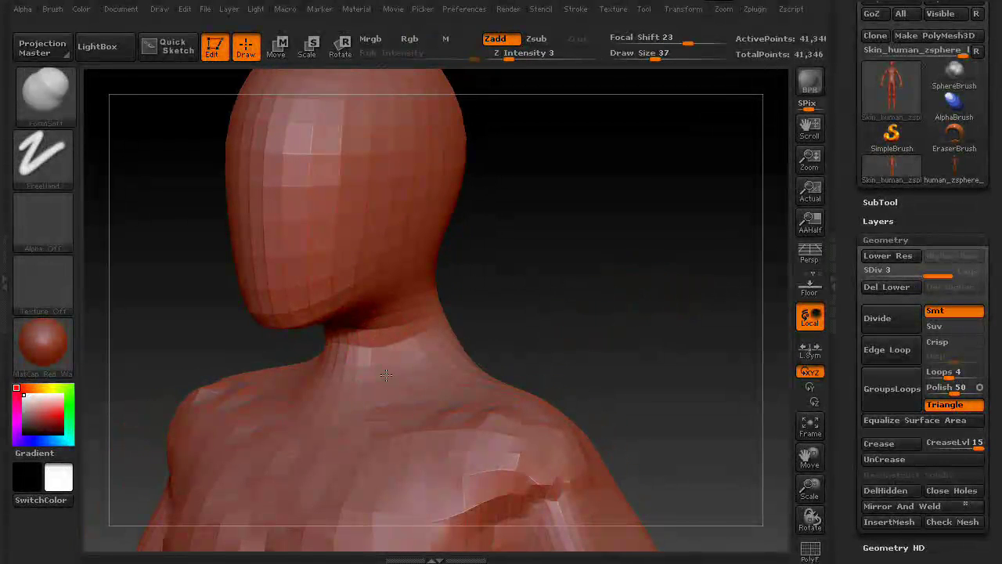
drag(481, 318, 540, 317)
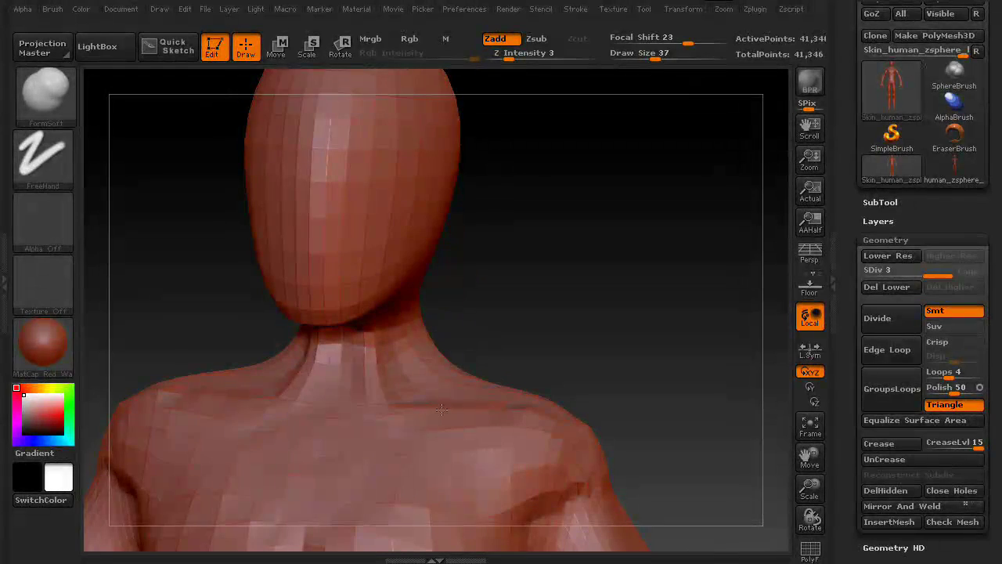
alt+drag(540, 349, 597, 239)
shift+drag(568, 324, 604, 310)
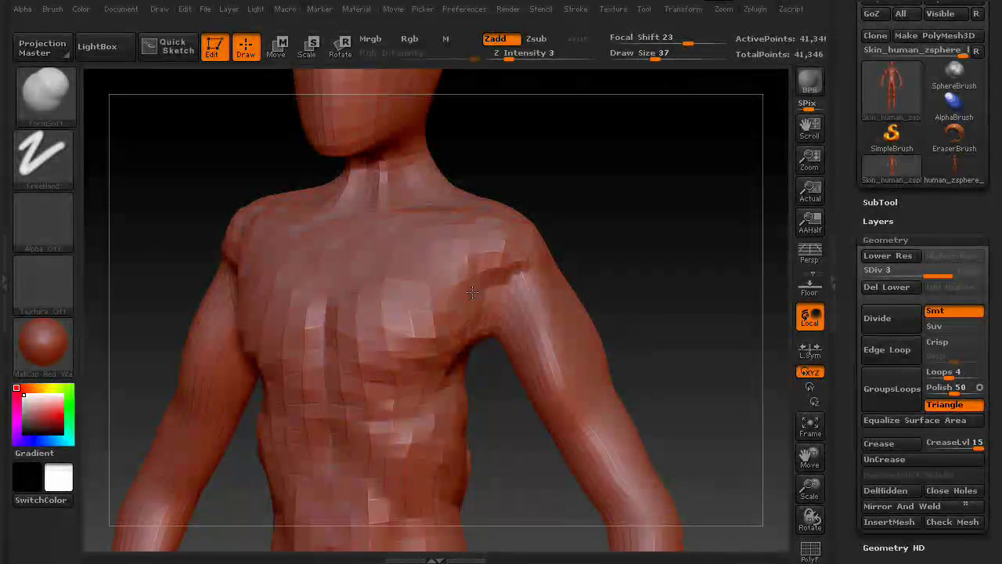
- Build up the shoulder and upper arm muscles around the deltoid, biceps and triceps with FormSoft
drag(574, 265, 555, 255)
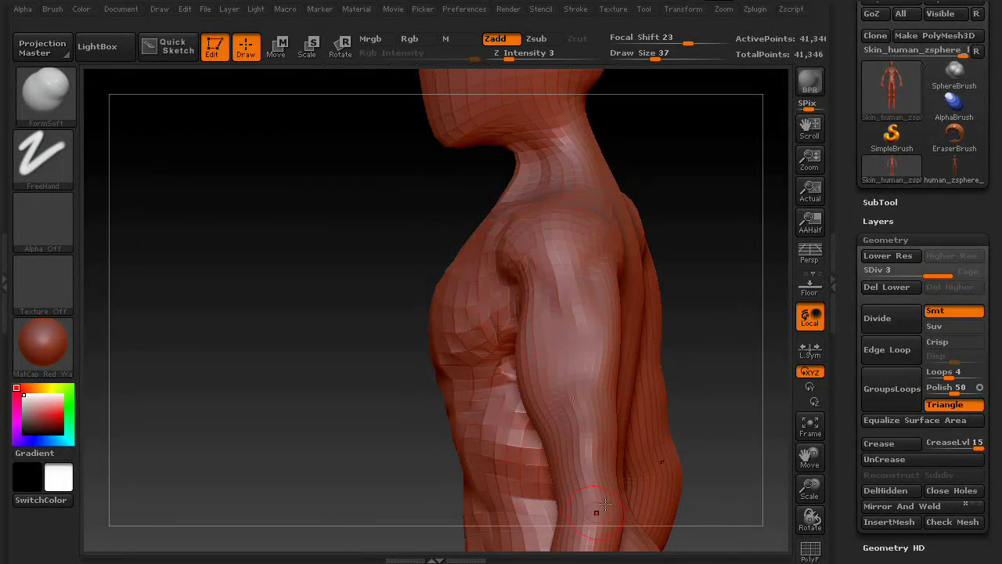
drag(708, 338, 618, 271)
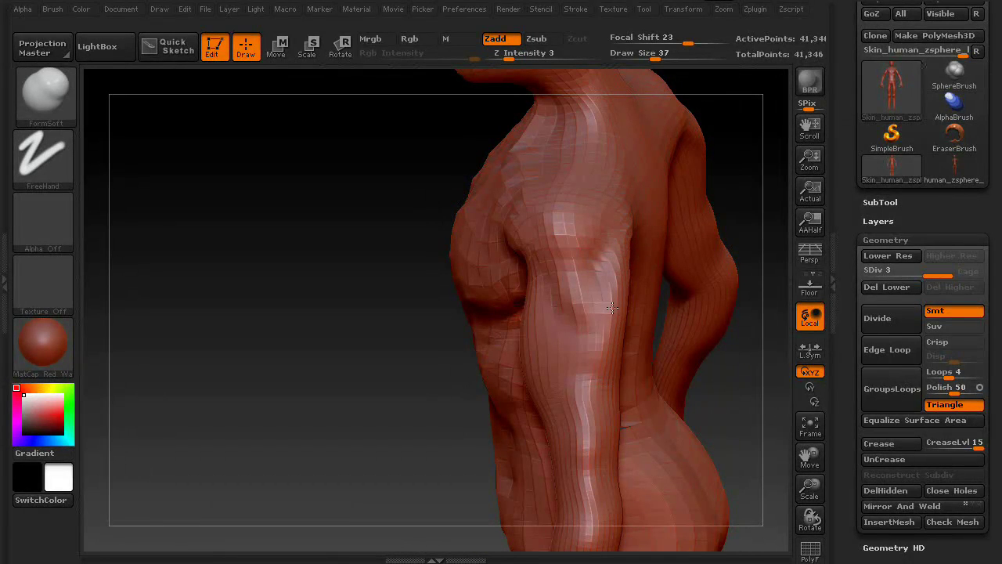
drag(475, 392, 645, 278)
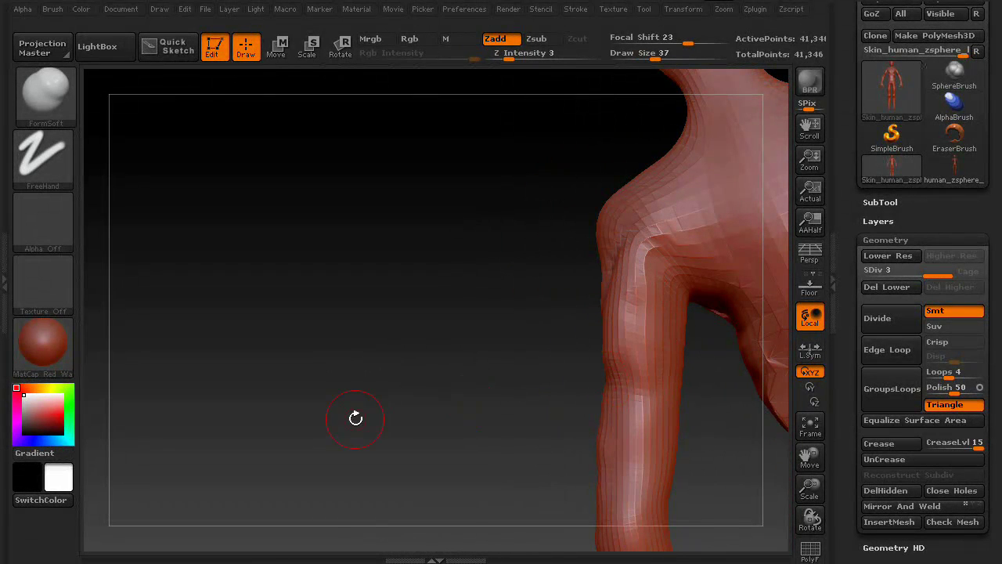
drag(355, 418, 548, 289)
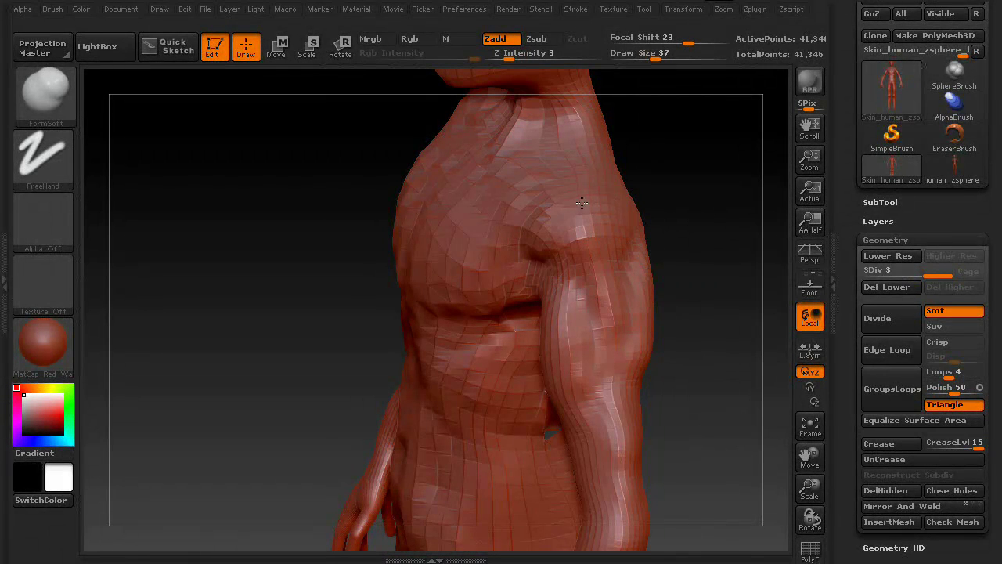
drag(735, 356, 680, 350)
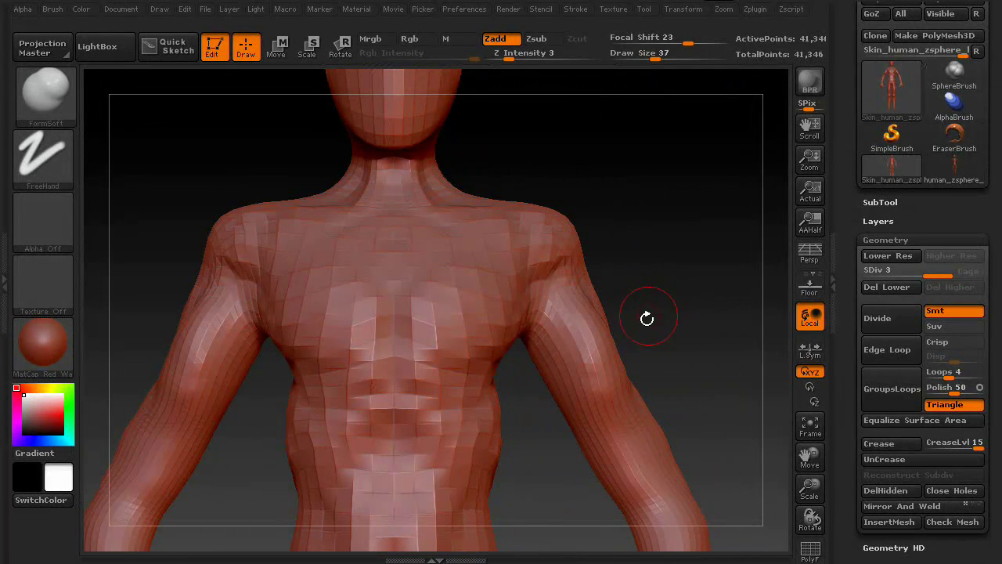
alt+drag(714, 250, 694, 129)
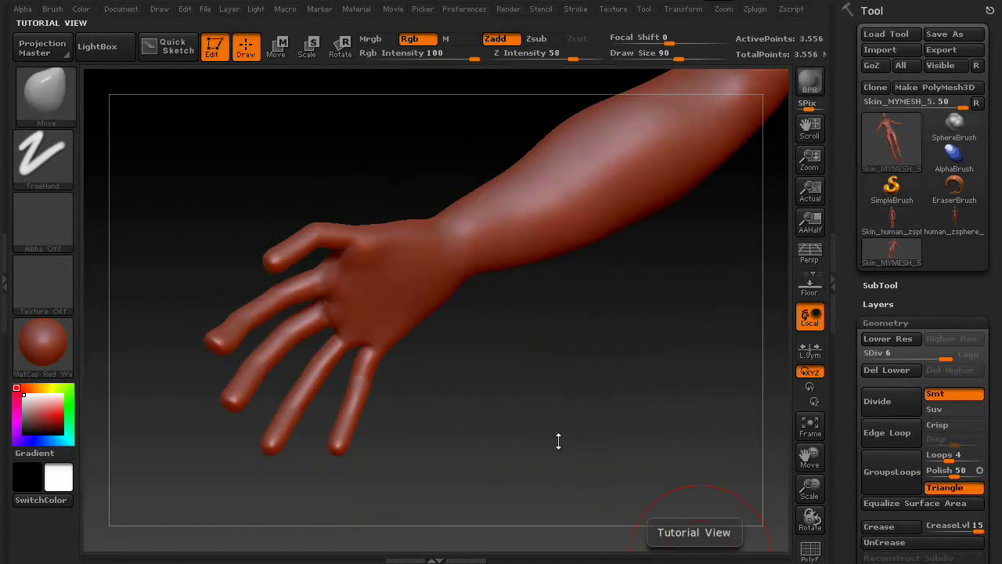
- Examine the hands, torso, side and back anatomy of the finished muscular Skin_MYMESH_5 figure
mouse_move(520, 344)
mouse_down()
mouse_move(512, 431)
mouse_move(524, 311)
mouse_up()
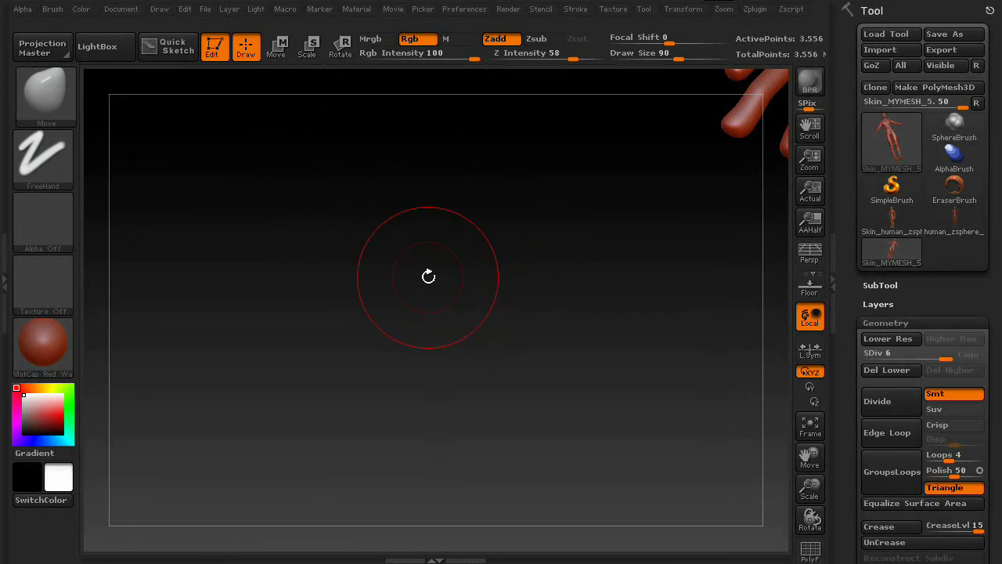
key(f)
mouse_move(555, 266)
mouse_down()
mouse_move(604, 277)
mouse_move(613, 344)
mouse_move(667, 303)
mouse_move(689, 311)
mouse_move(696, 303)
mouse_up()
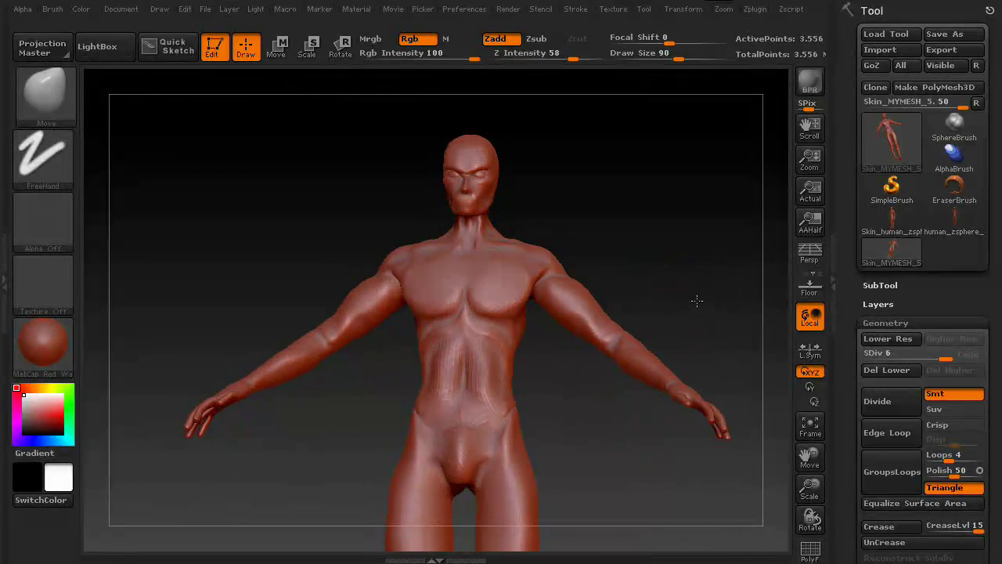
mouse_move(593, 438)
shift+mouse_down()
mouse_move(517, 434)
mouse_move(546, 438)
mouse_move(577, 276)
mouse_move(577, 365)
mouse_move(696, 371)
mouse_move(696, 385)
mouse_move(678, 310)
shift+mouse_up()
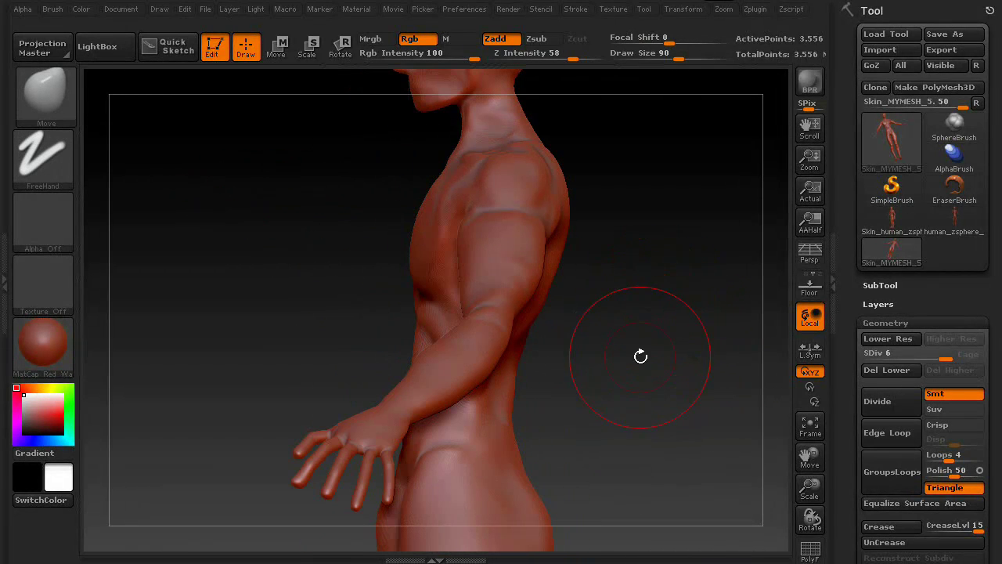
mouse_move(676, 360)
mouse_down()
mouse_move(659, 362)
mouse_move(678, 365)
mouse_move(613, 495)
mouse_move(550, 387)
mouse_up()
mouse_move(675, 508)
alt+mouse_down()
mouse_move(662, 305)
mouse_move(616, 313)
mouse_move(660, 370)
mouse_move(602, 300)
mouse_move(608, 462)
mouse_move(588, 318)
mouse_move(576, 474)
mouse_move(591, 539)
alt+mouse_up()
drag(655, 318, 630, 250)
alt+drag(565, 481, 434, 389)
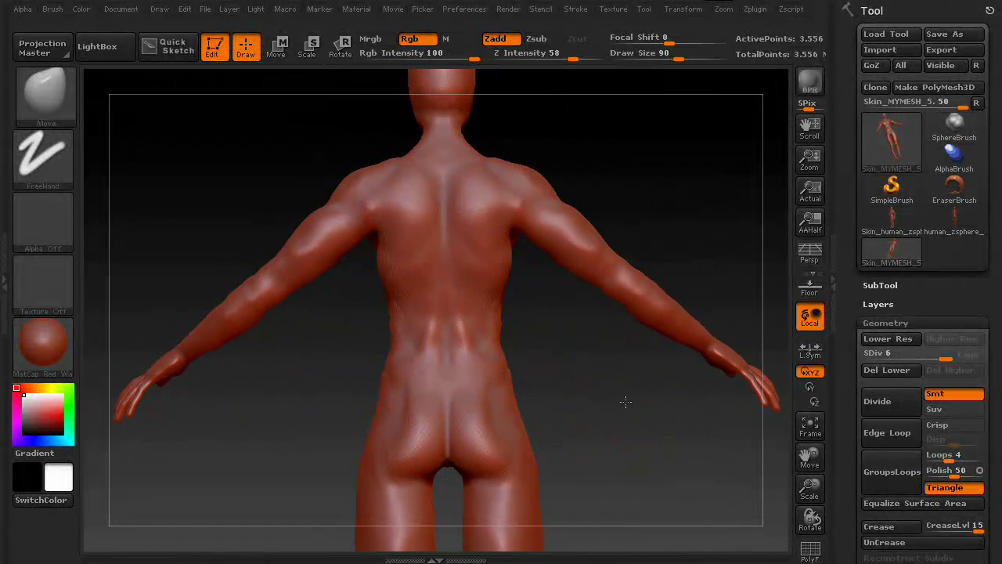
drag(626, 402, 733, 418)
drag(644, 366, 673, 364)
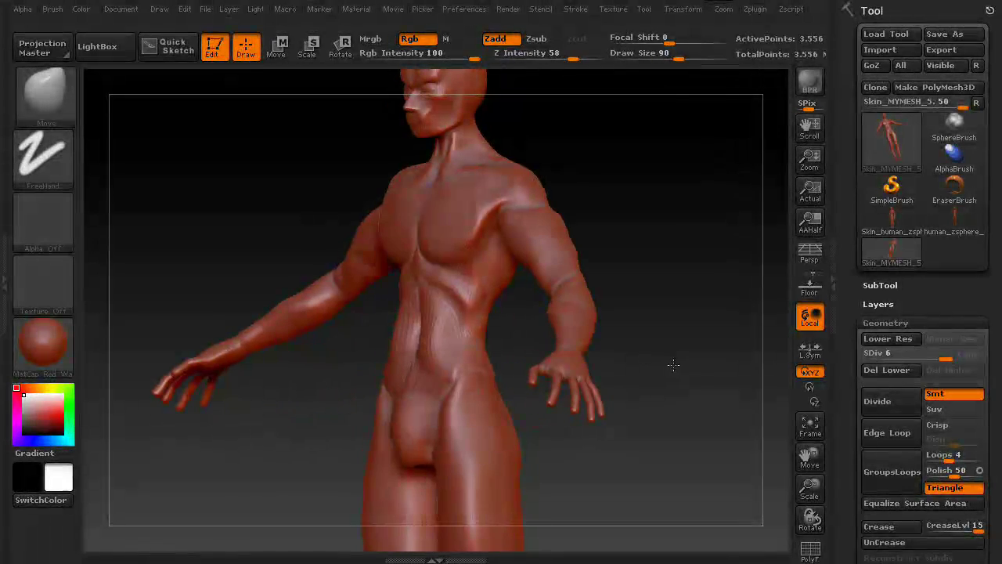
- Turn on perspective and compare the finished figure with and without it from the back, side and front
click(806, 264)
drag(689, 288, 641, 276)
drag(761, 275, 728, 284)
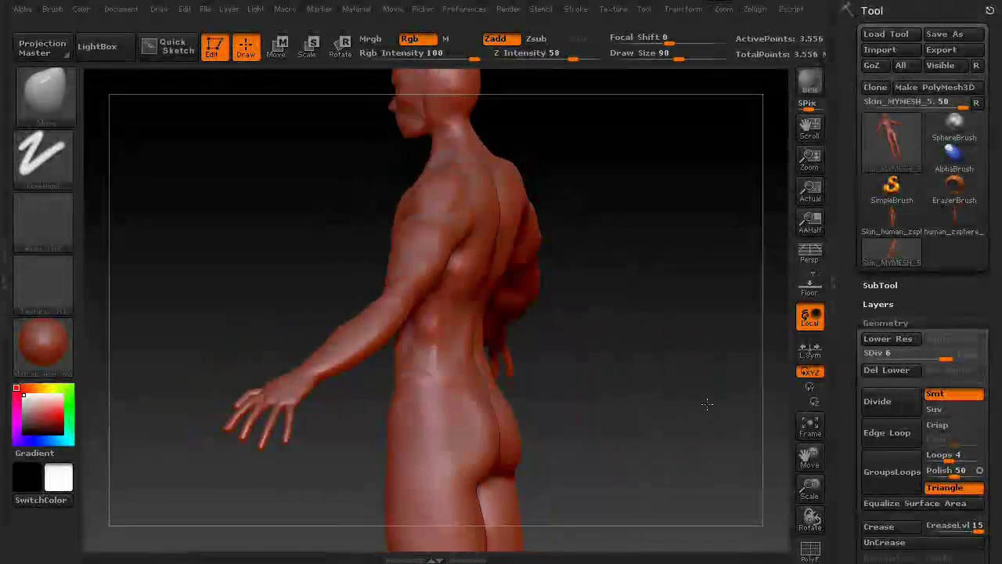
drag(706, 403, 715, 393)
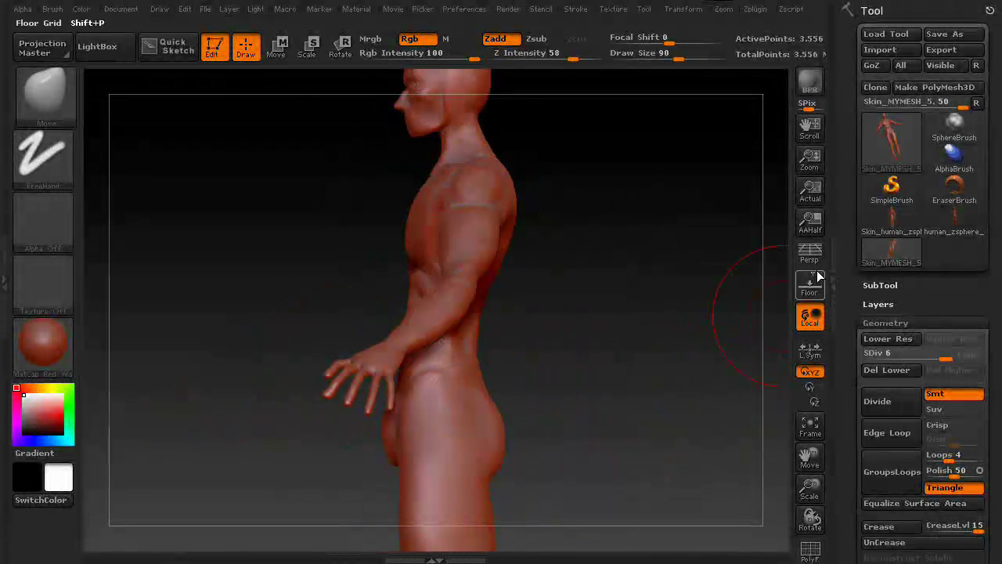
drag(645, 315, 617, 315)
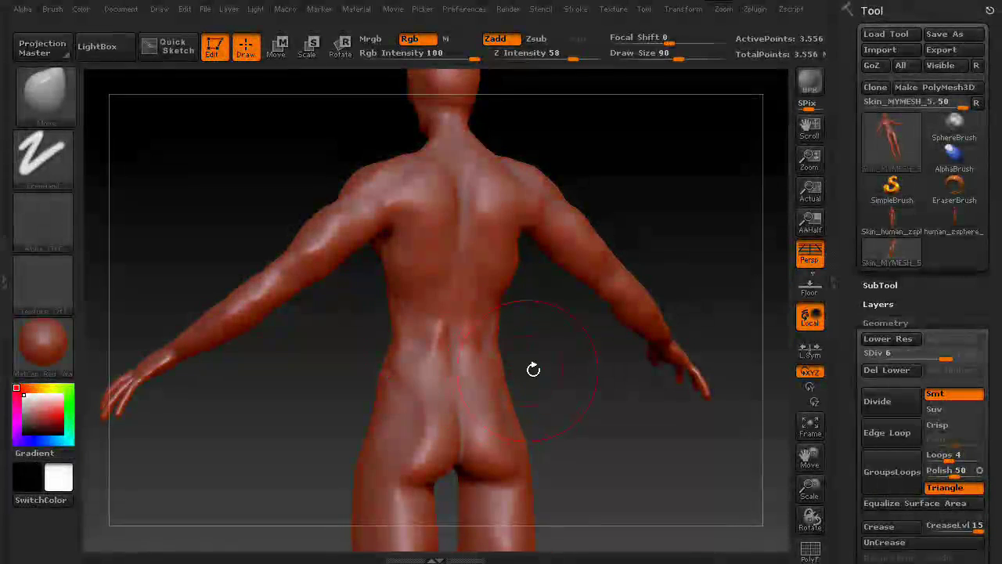
drag(556, 371, 683, 375)
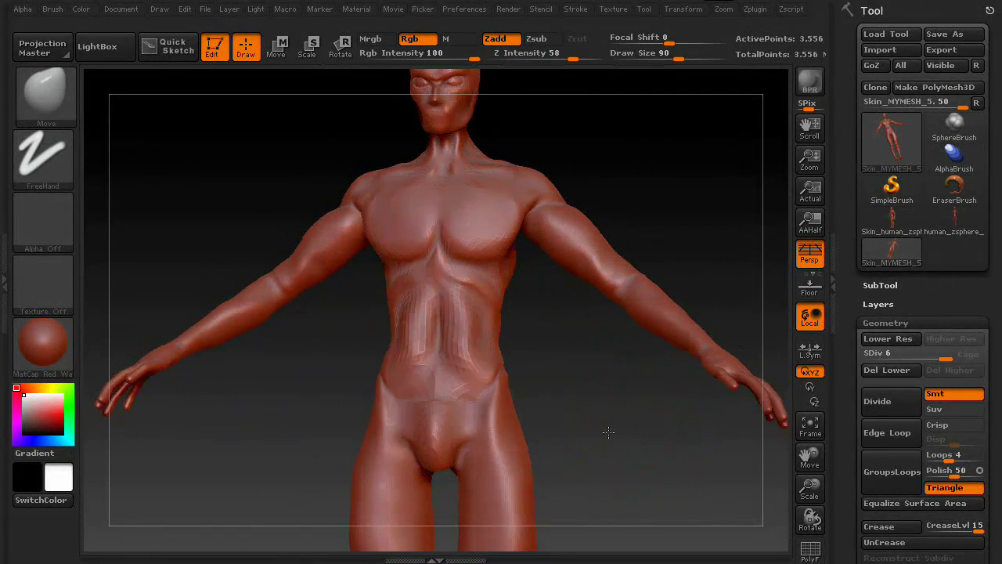
drag(608, 432, 604, 425)
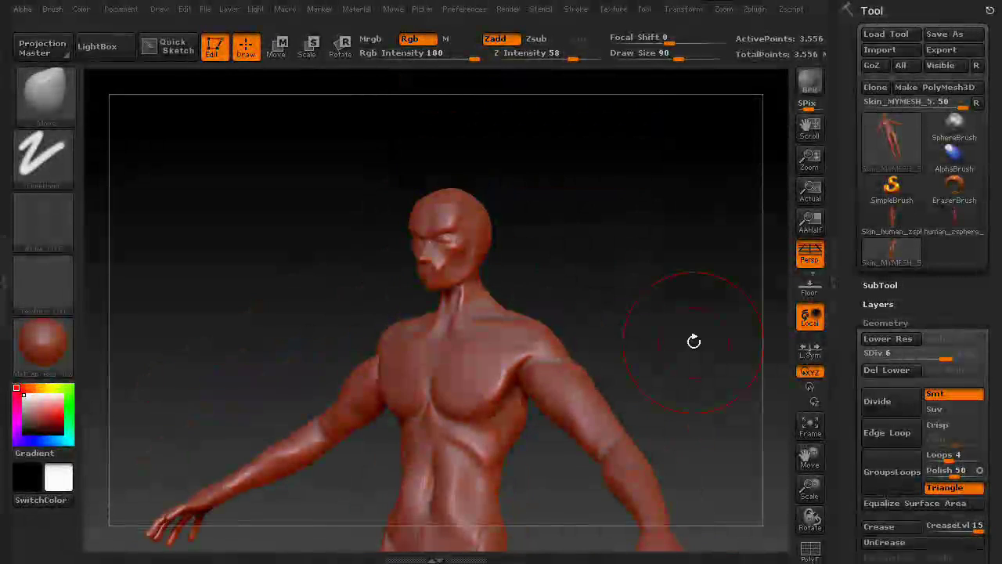
drag(693, 341, 686, 361)
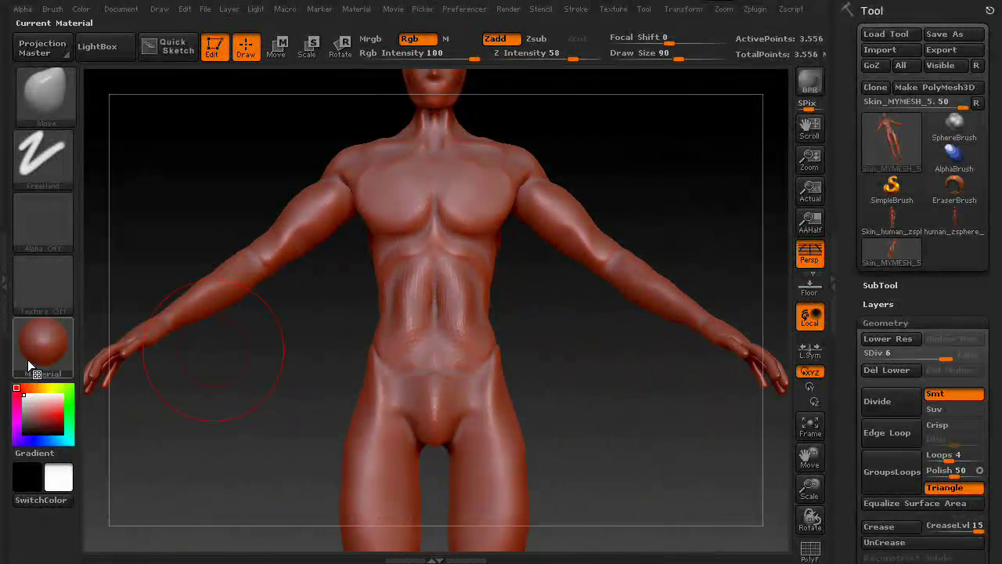